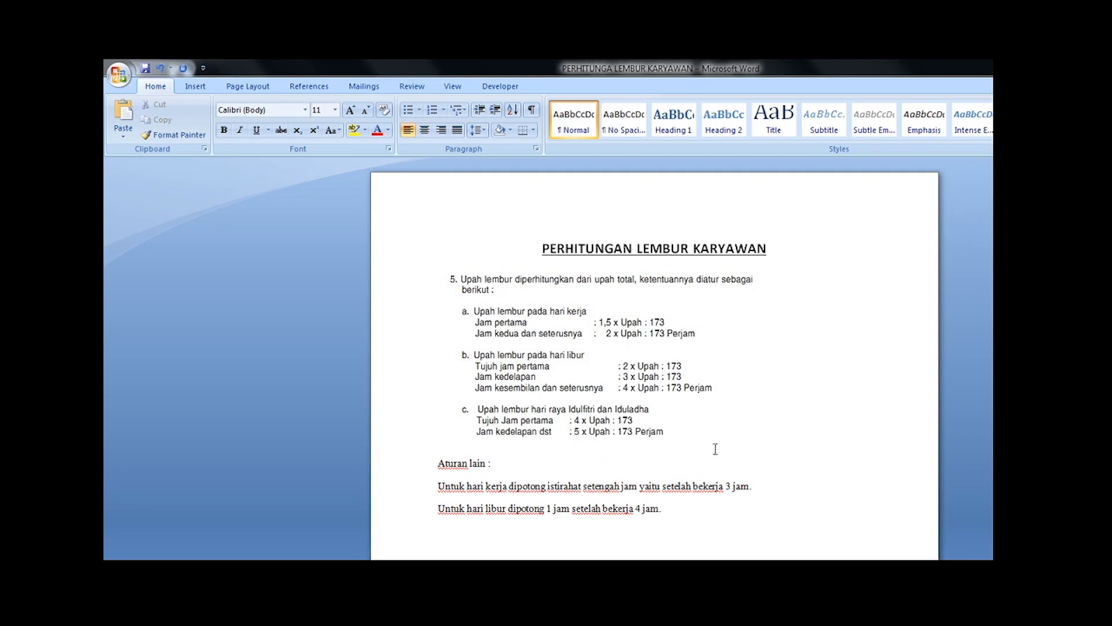
Step: Read the overtime pay rules for workdays, days off and religious holidays, including the break deductions under "Aturan lain"
scroll(809, 499, down, 1)
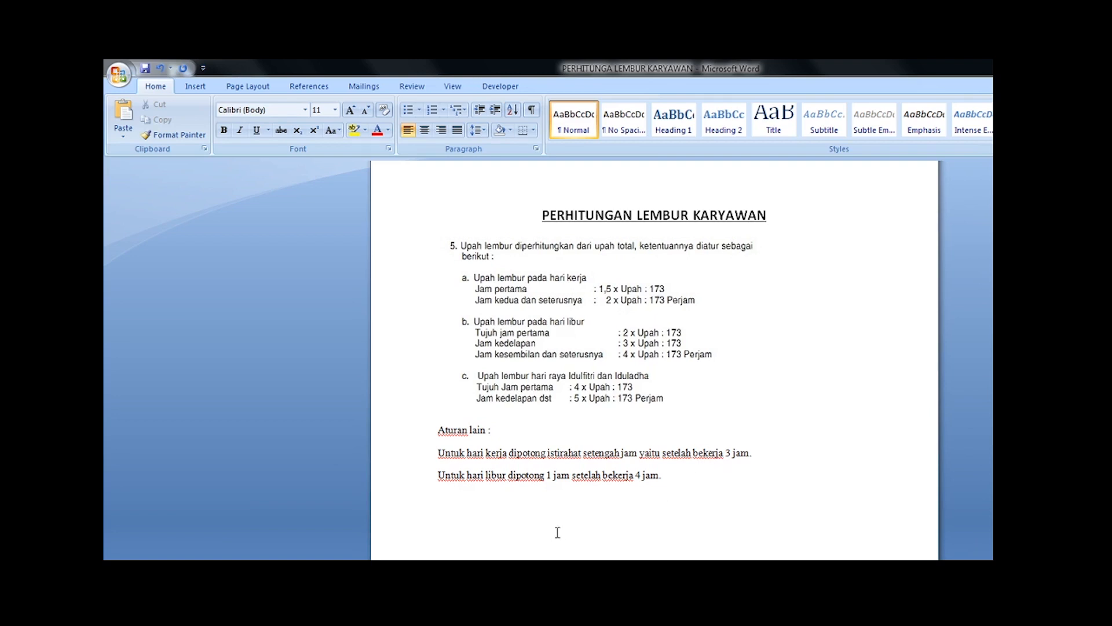
click(564, 493)
click(731, 309)
click(847, 350)
Step: Switch to the Lembur Excel workbook in Excel and look over the Agustus 2020 attendance and overtime table
mouse_move(294, 579)
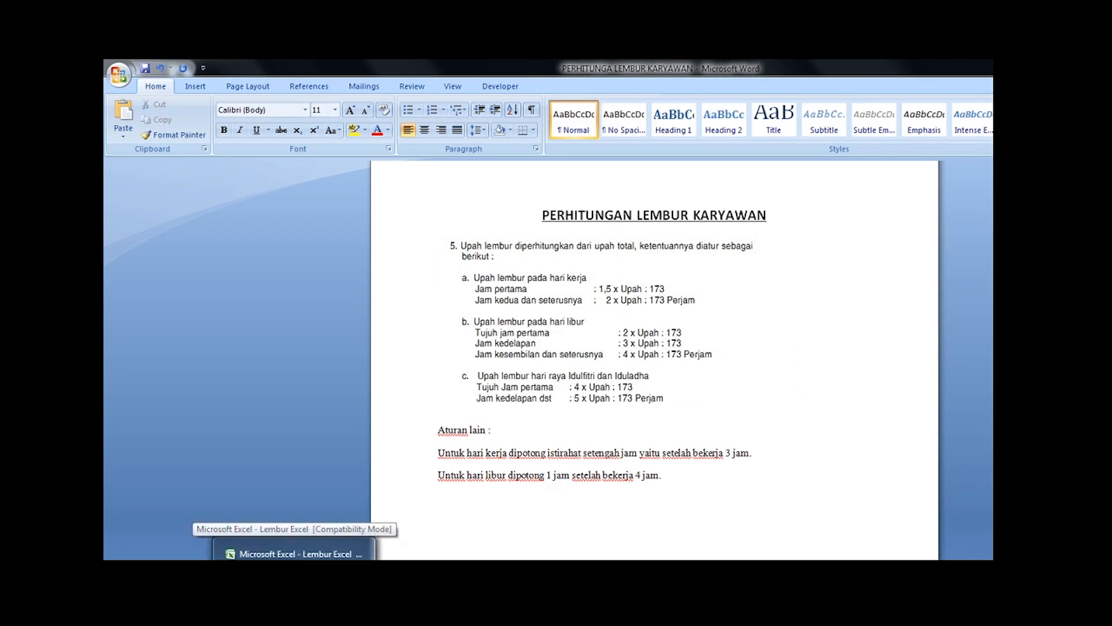
click(294, 553)
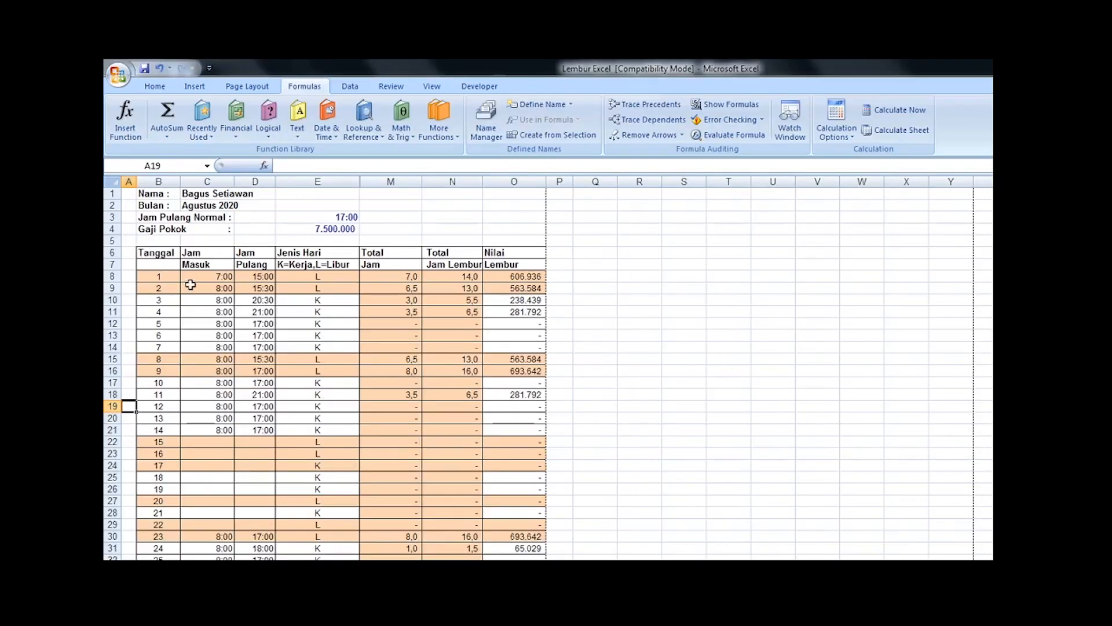
click(227, 299)
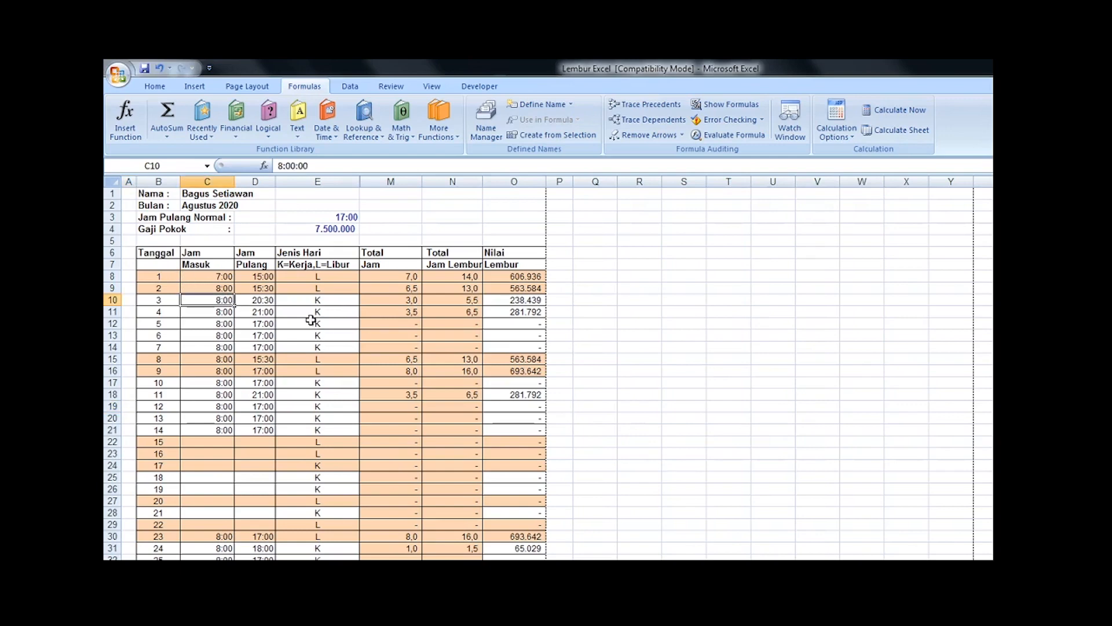
scroll(317, 338, down, 2)
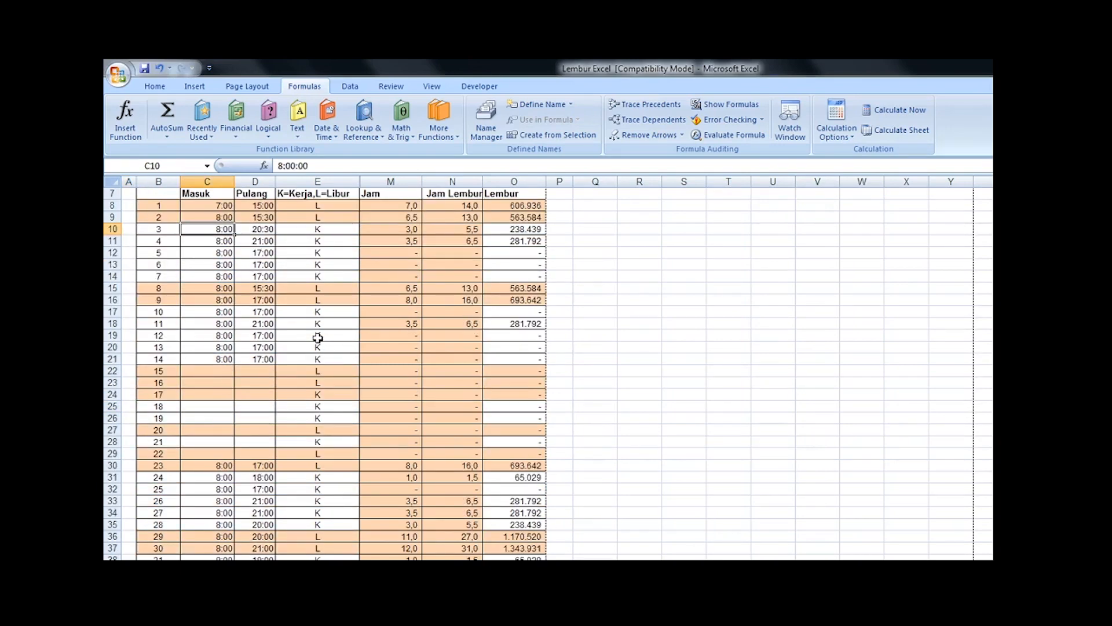
scroll(317, 338, up, 2)
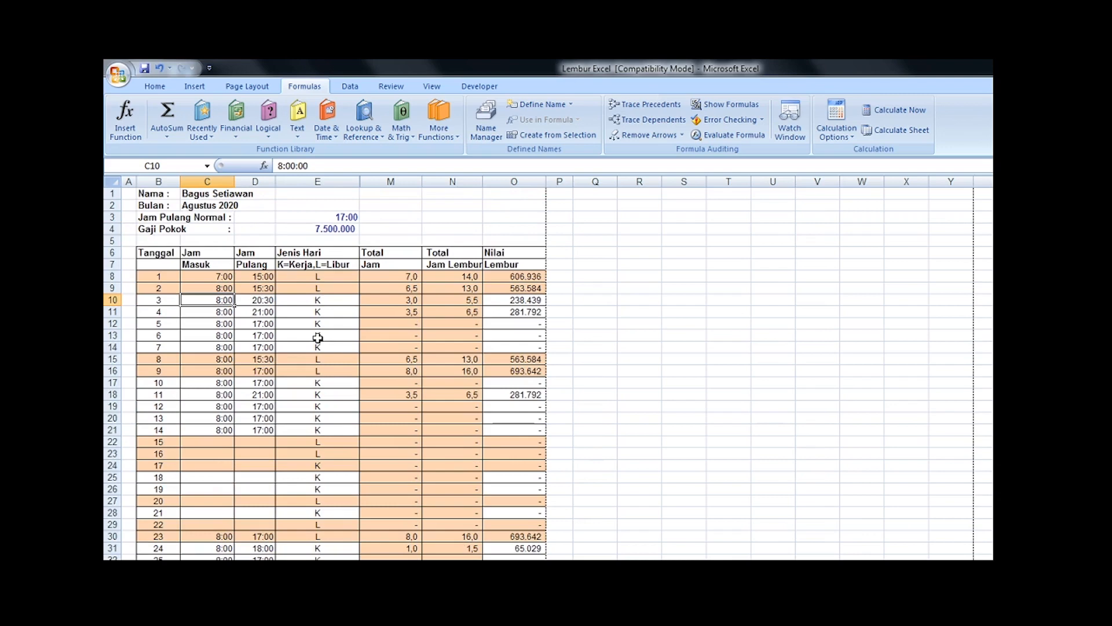
scroll(318, 337, down, 1)
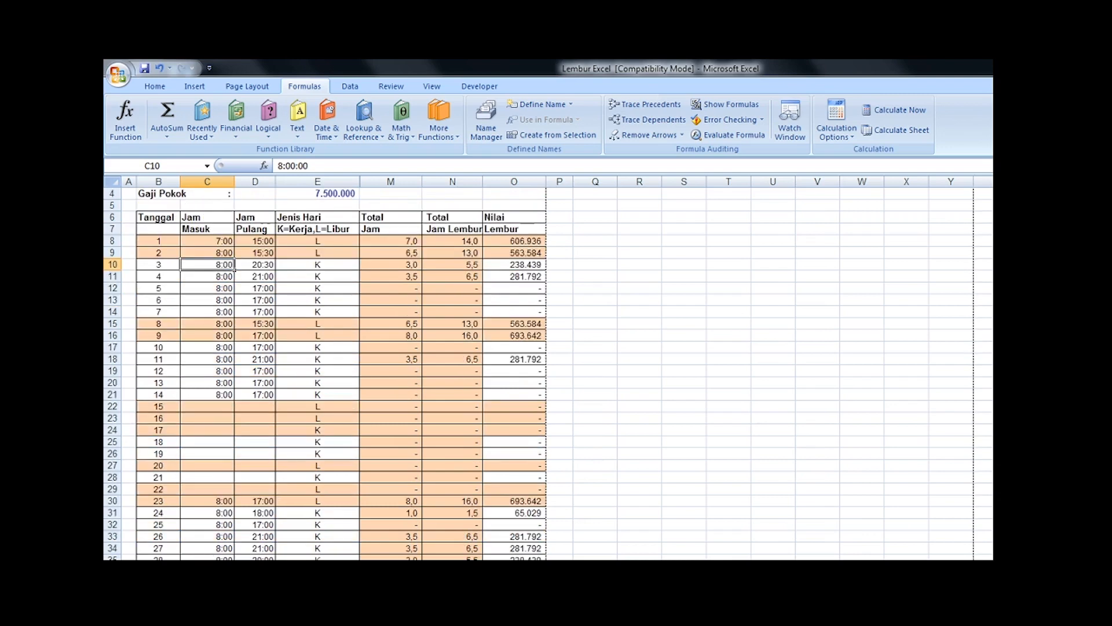
scroll(325, 374, up, 1)
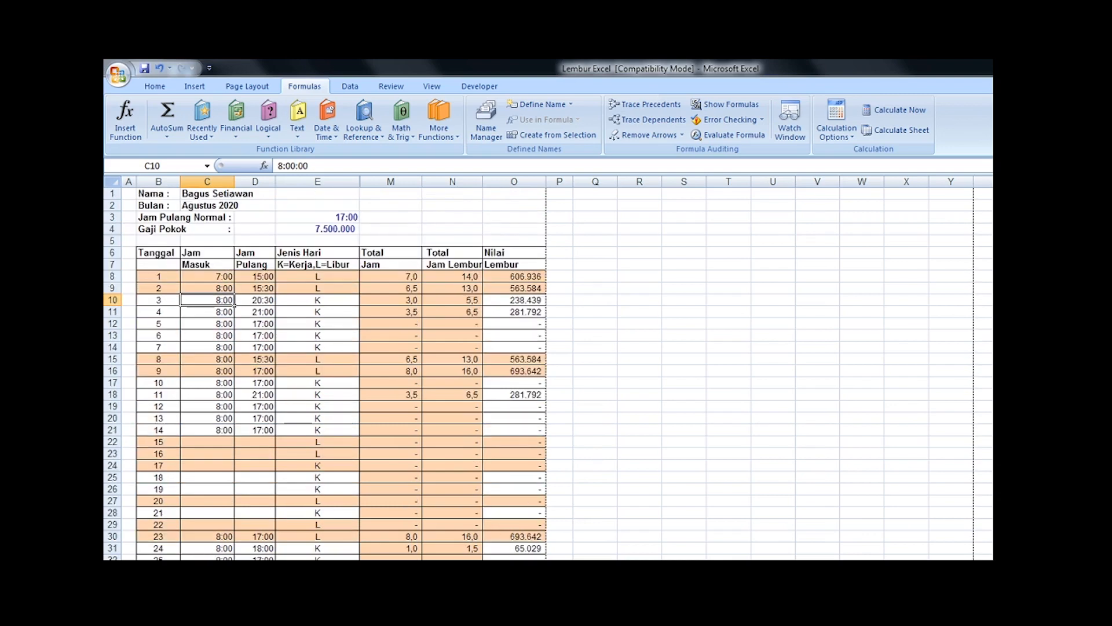
Step: Inspect the entry time, exit time, day type, total hours and overtime hours cells for date 1
click(199, 277)
click(256, 277)
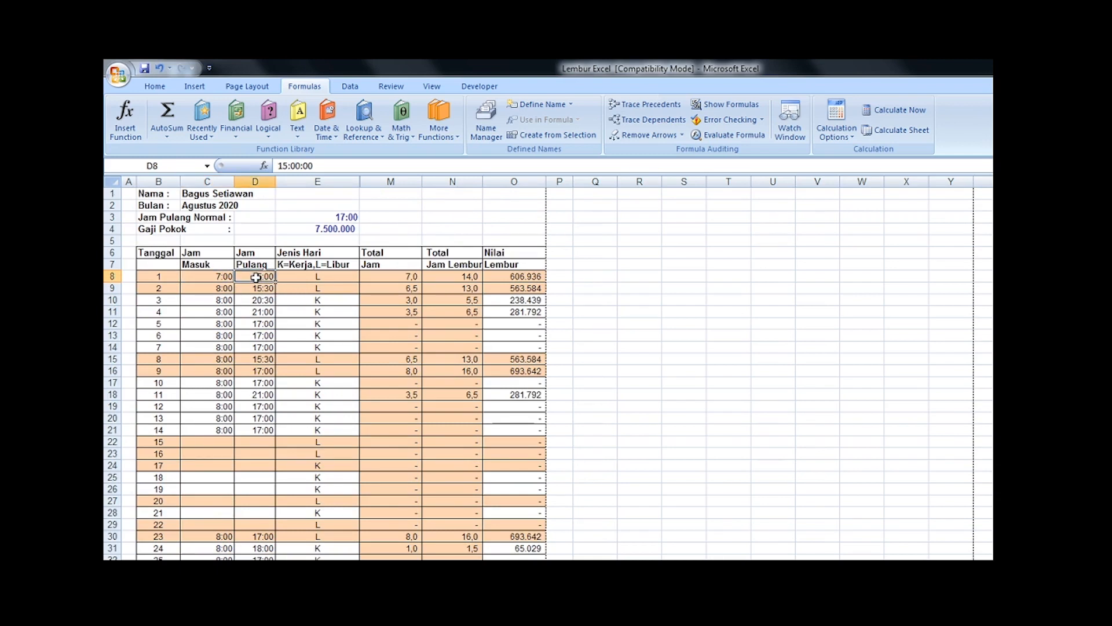
click(316, 278)
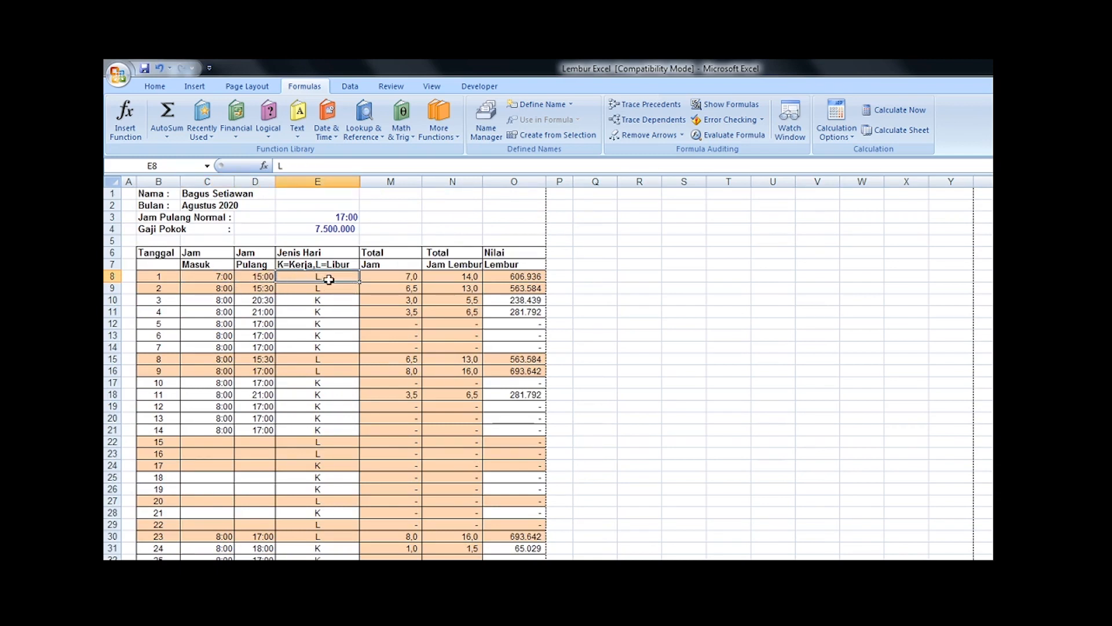
click(401, 276)
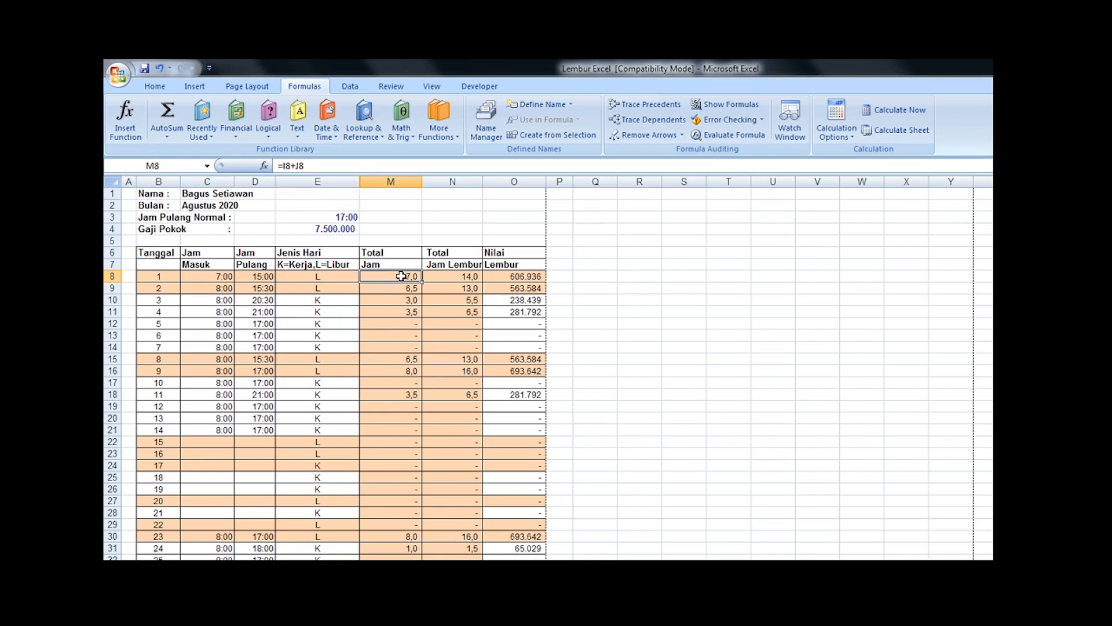
click(458, 278)
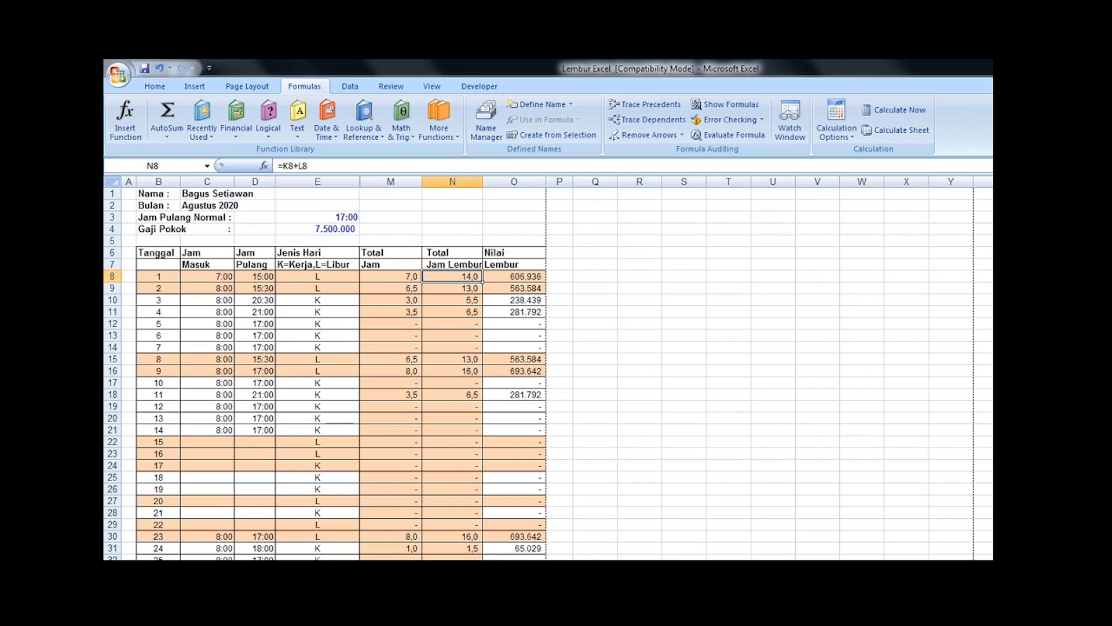
Step: Compare date 1's overtime hours with the rules in the Word document and inspect its Nilai Lembur formula in Excel
key(alt+Tab)
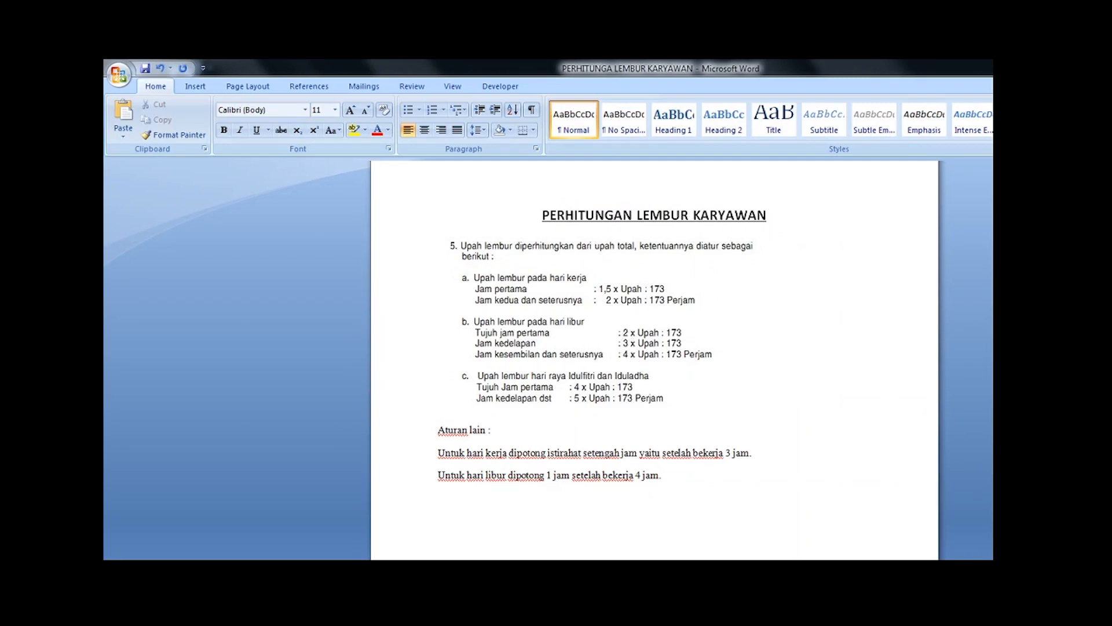
key(alt+Tab)
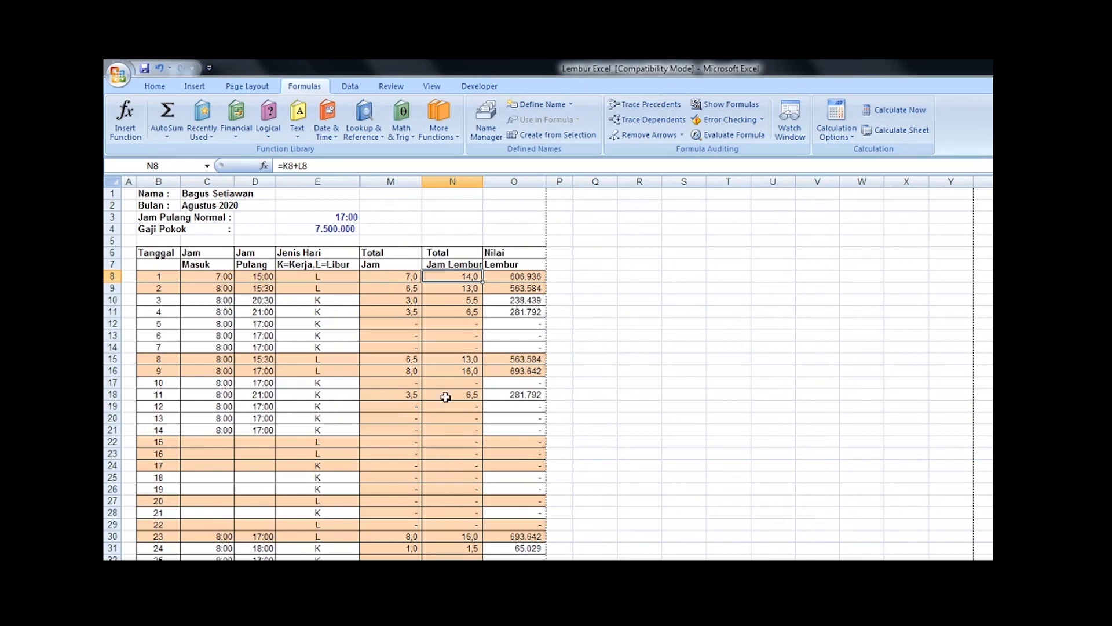
click(503, 278)
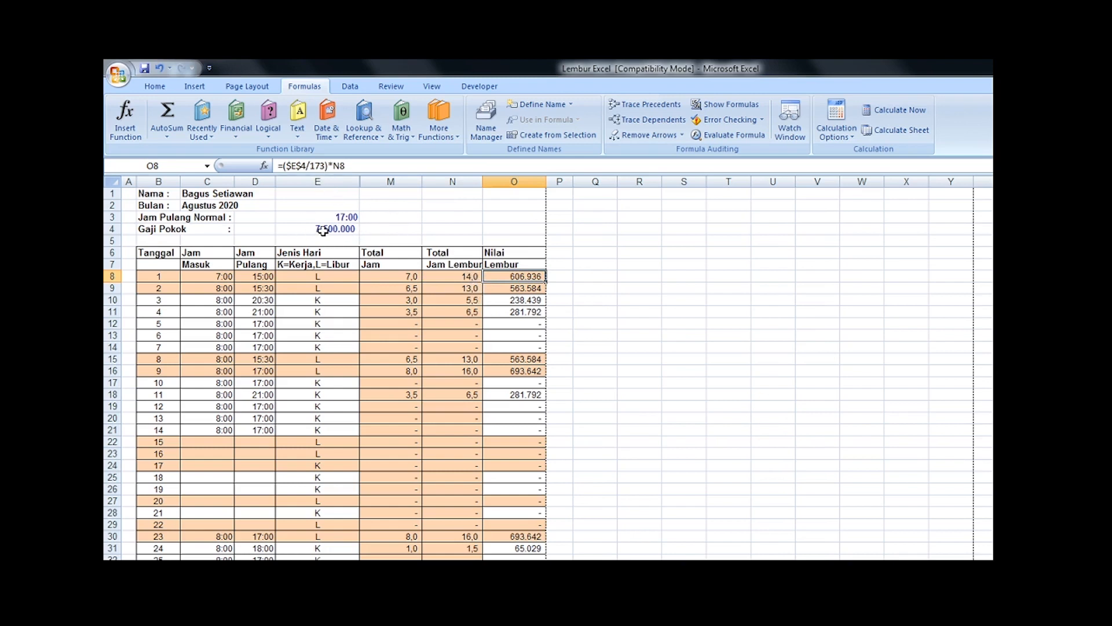
click(464, 278)
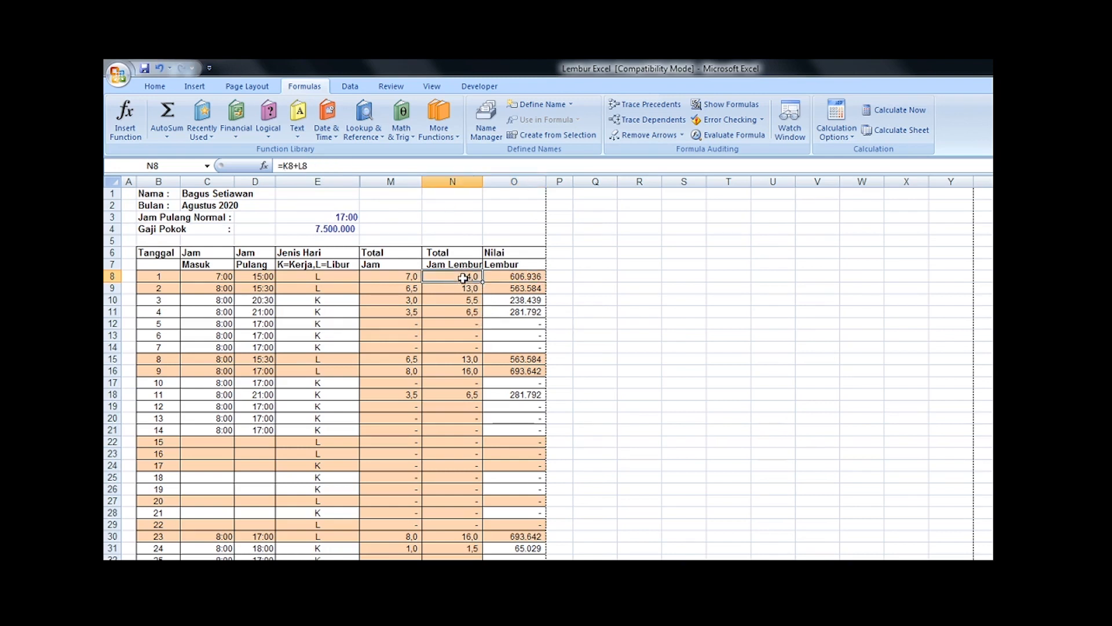
click(517, 278)
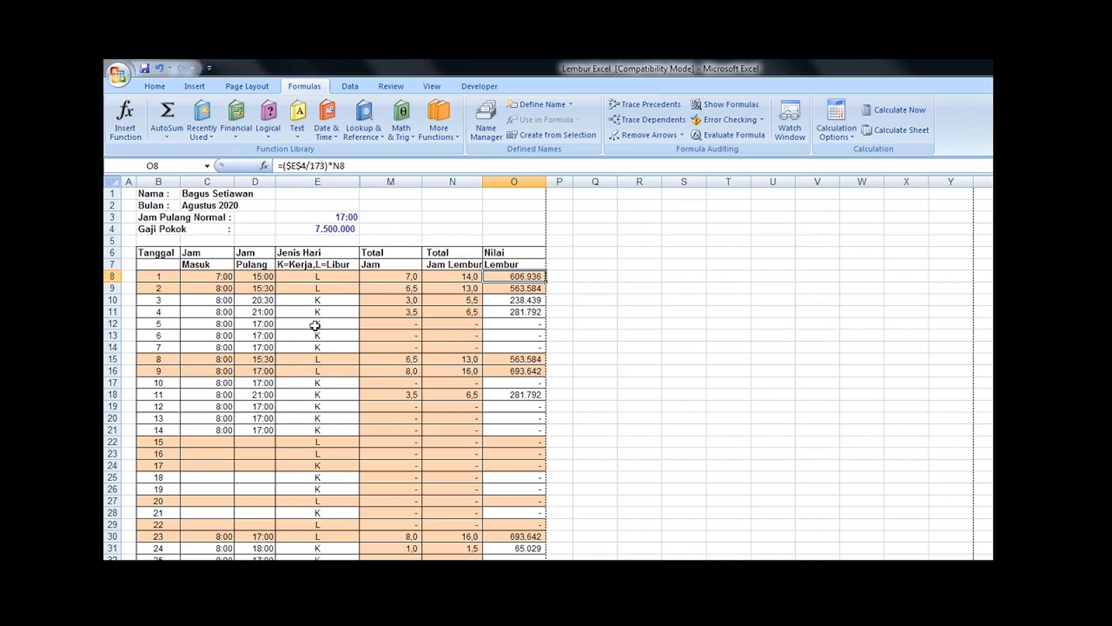
Step: Check the workday rows for dates 3 and 4 against the Word overtime rules, including date 4's overtime formulas
click(320, 299)
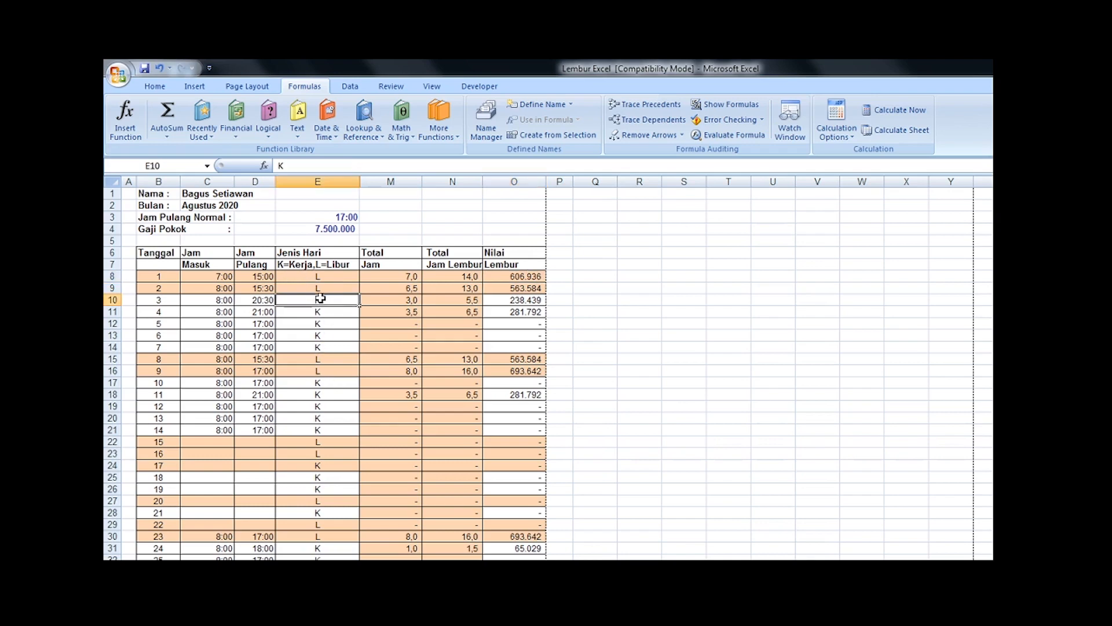
key(alt+Tab)
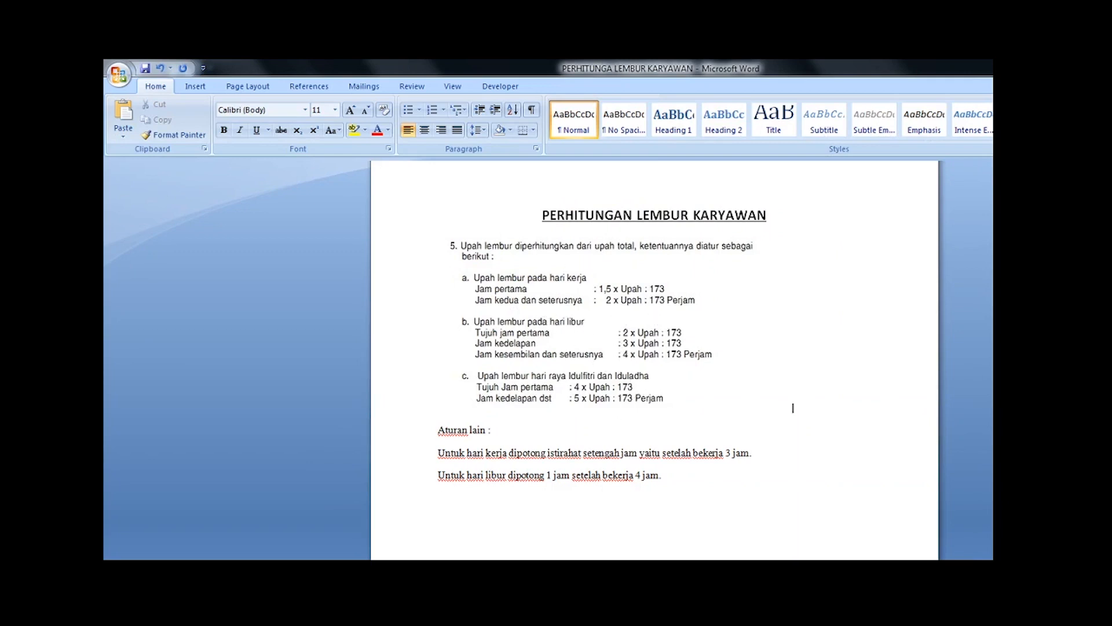
key(alt+Tab)
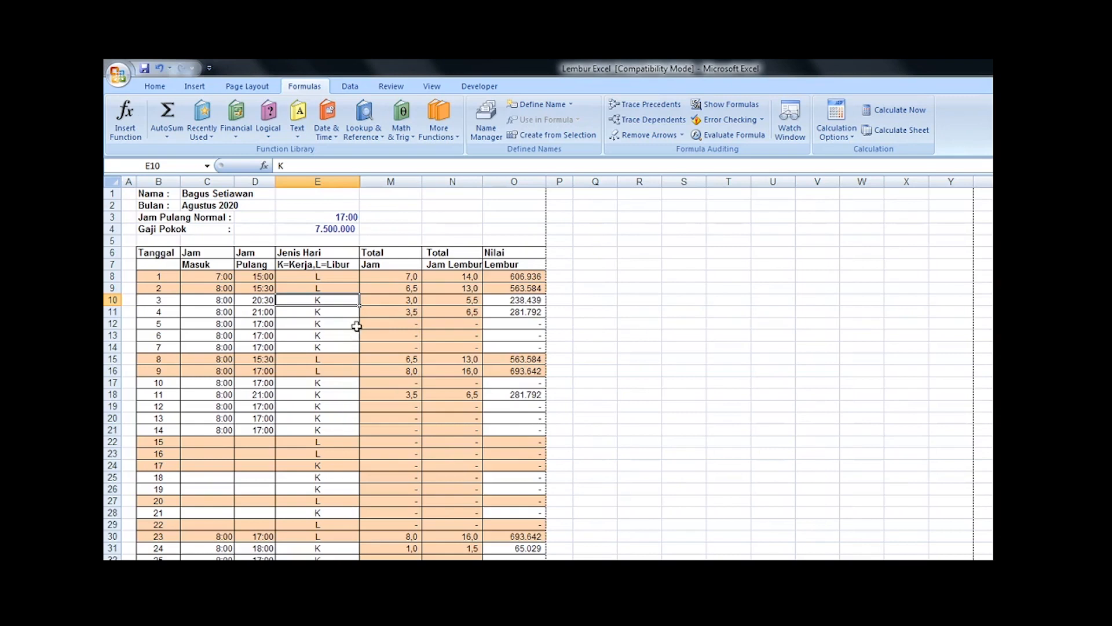
click(262, 302)
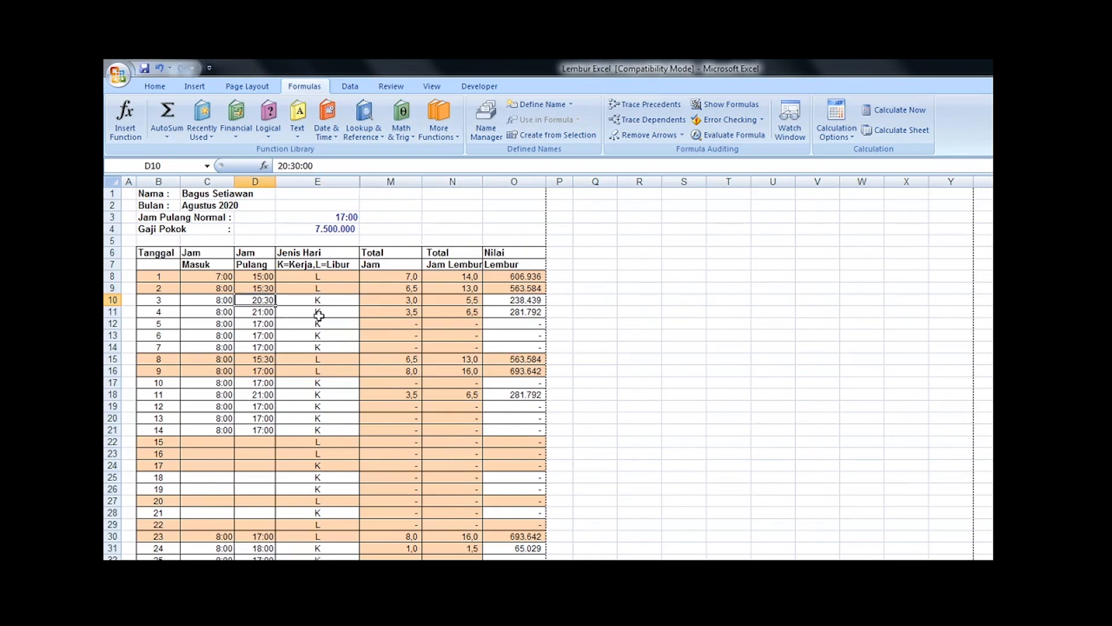
click(225, 314)
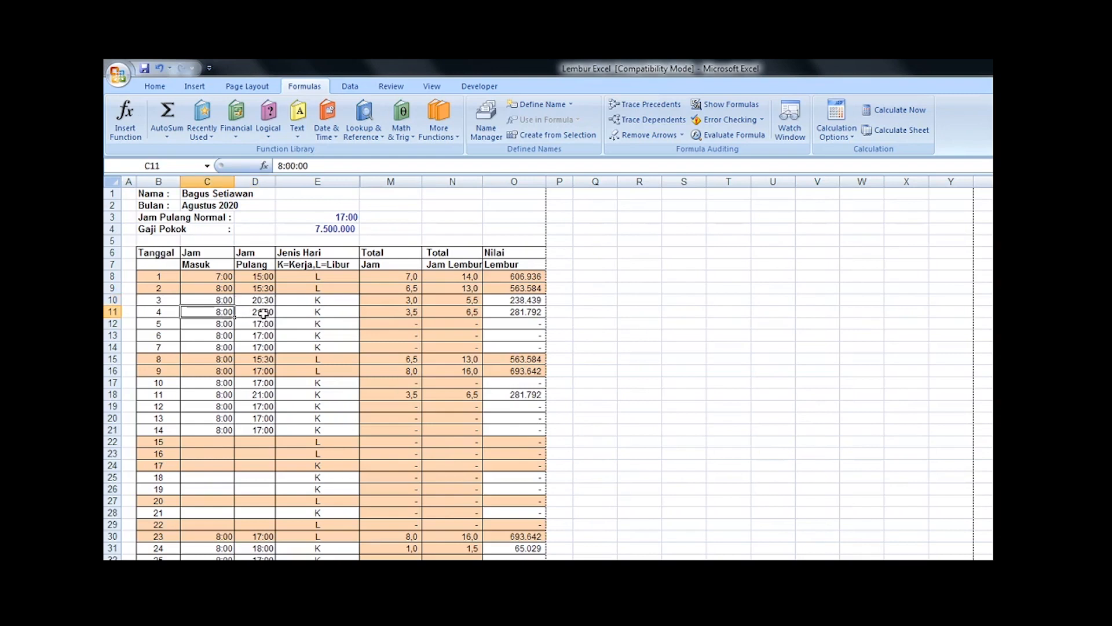
click(262, 314)
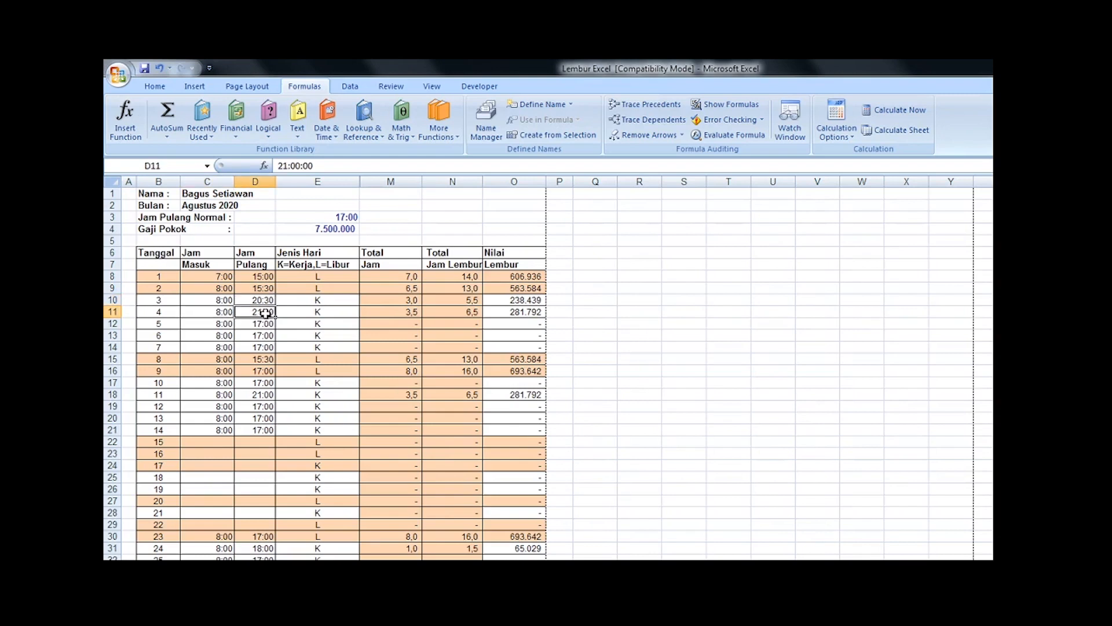
click(461, 316)
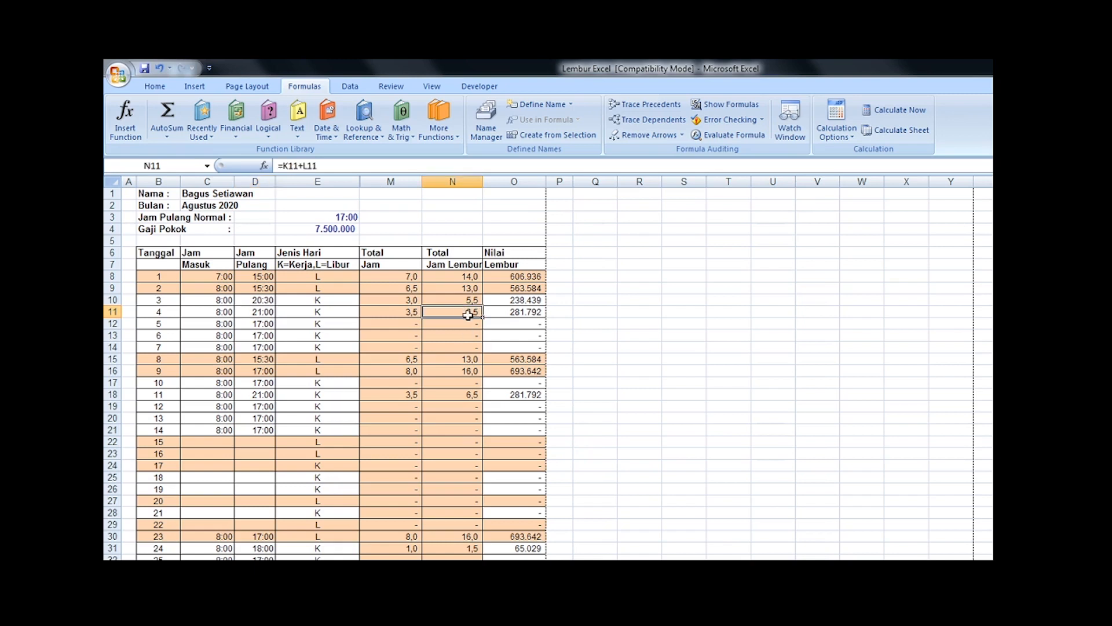
click(517, 313)
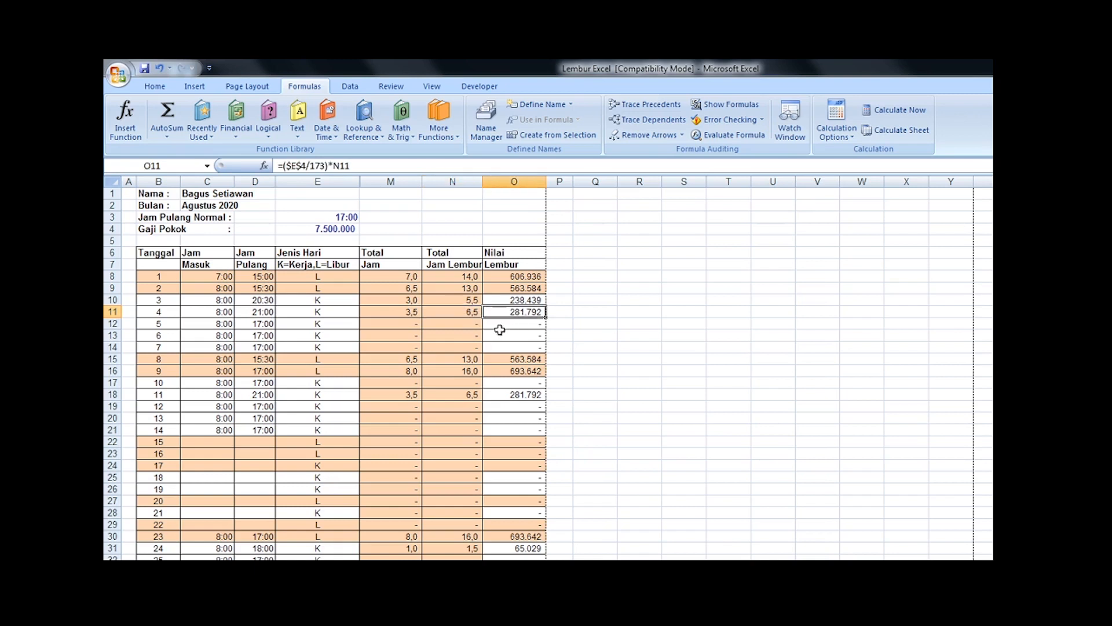
Step: Set the Jam Pulang for date 4 to 23:00 and check that row's overtime hours and value
click(268, 314)
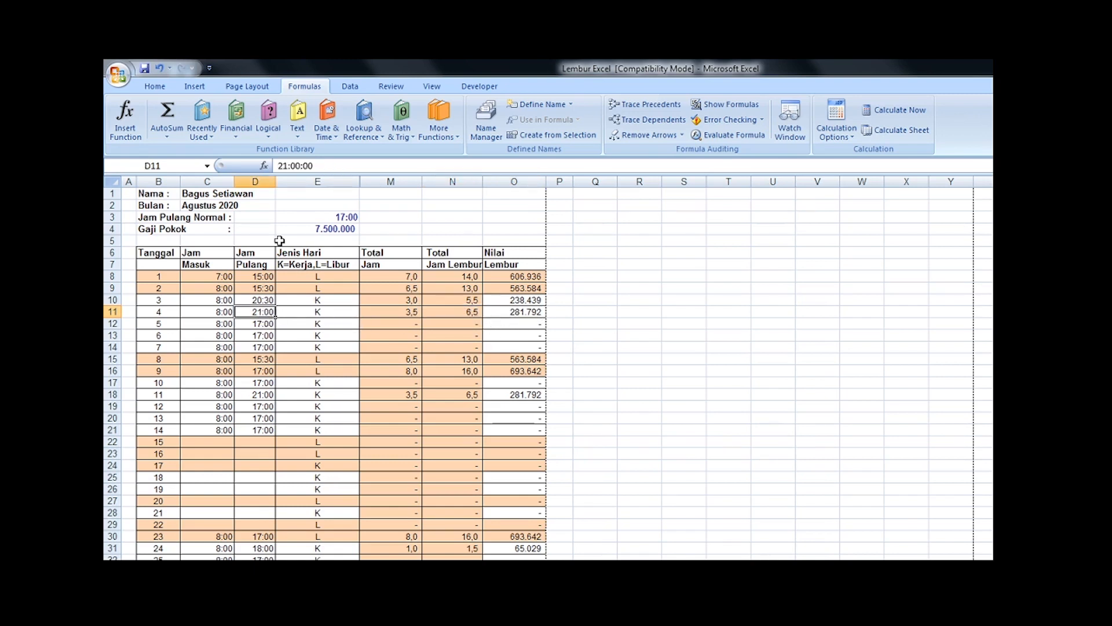
text(23:00)
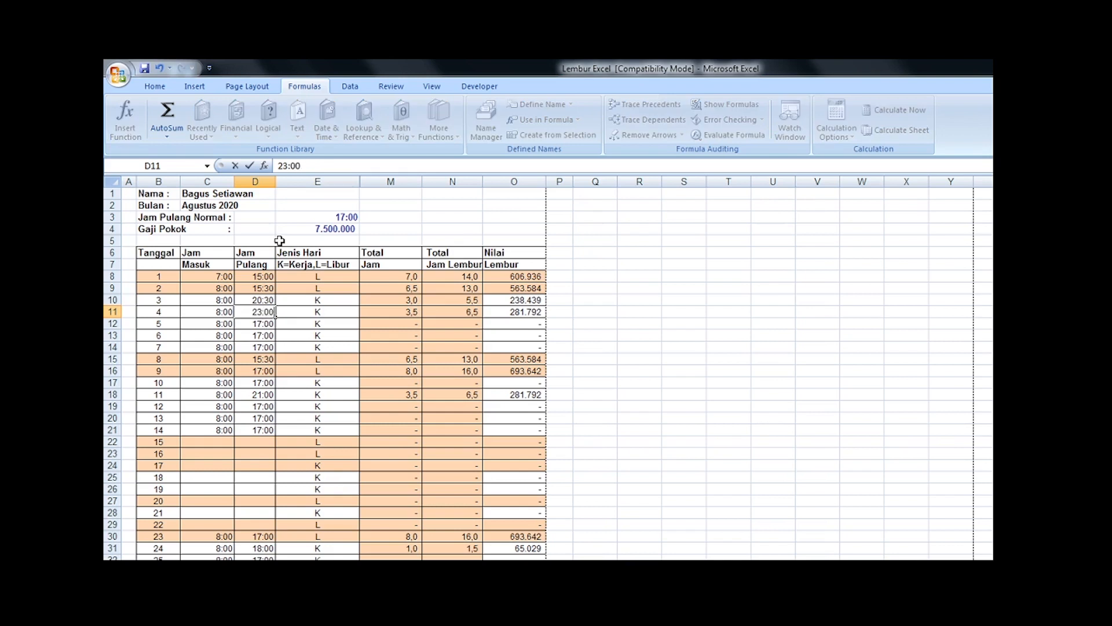
key(Return)
key(Up)
key(Right)
key(Right)
key(Right)
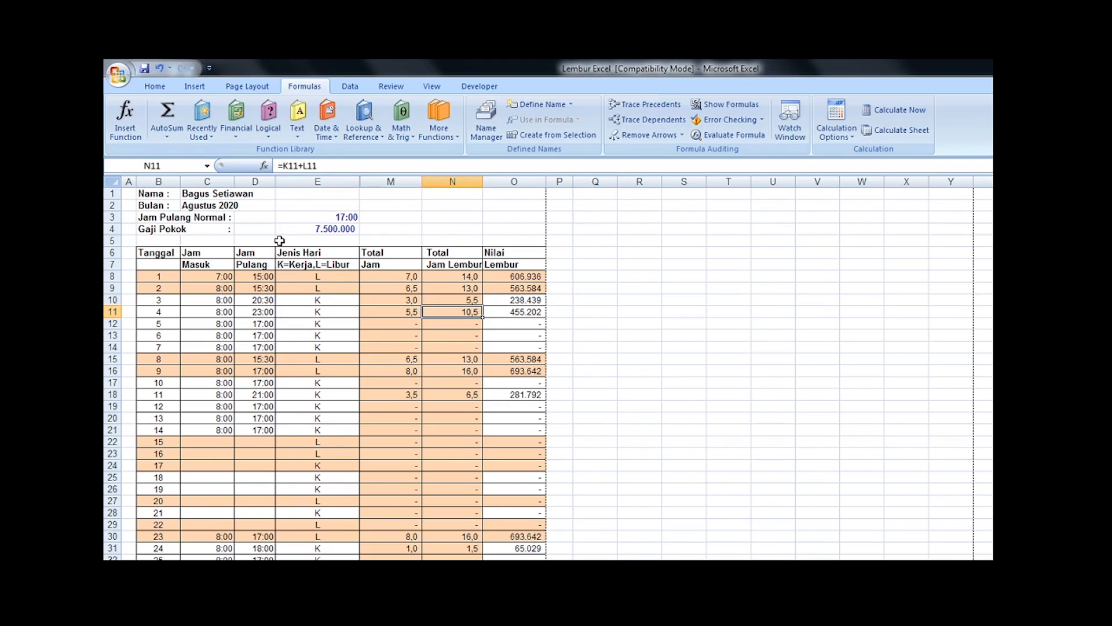
key(Right)
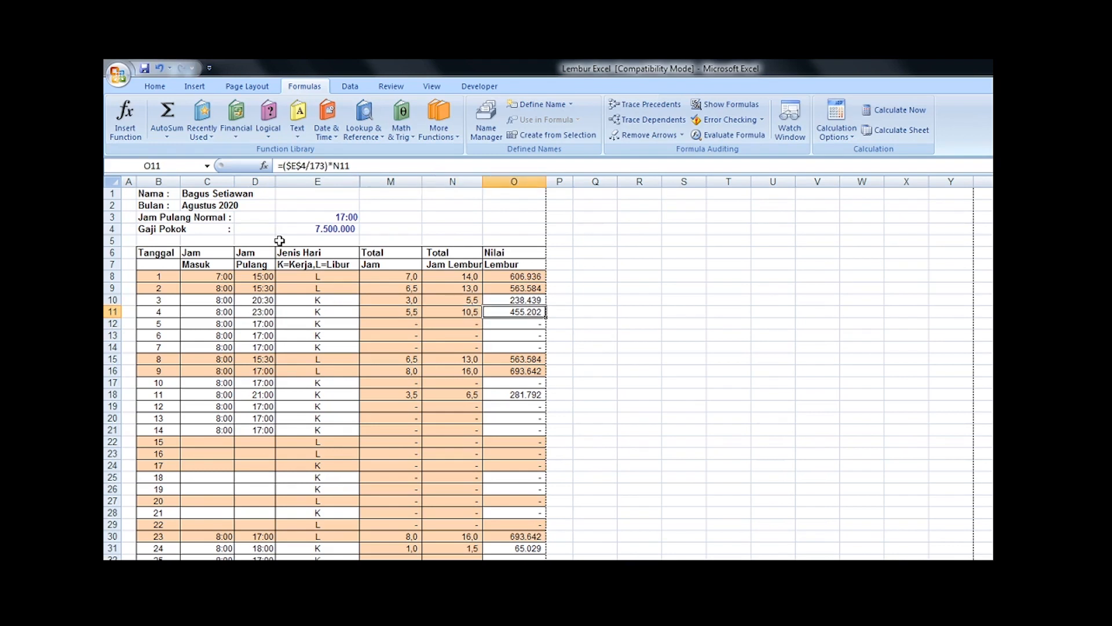
key(Down)
key(Down)
key(Left)
key(Left)
key(Left)
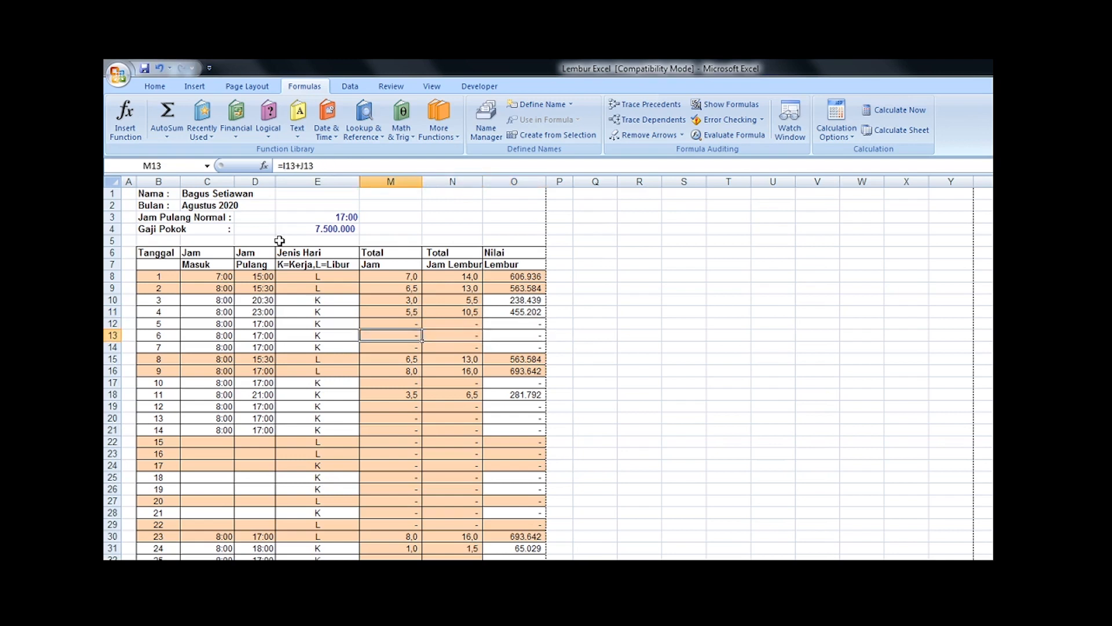
key(Down)
key(Down)
key(Down)
key(Down)
Step: Change the Jenis Hari for date 4 to L and check that row's total hours
key(Up)
key(Up)
key(Up)
key(Up)
key(Up)
key(Up)
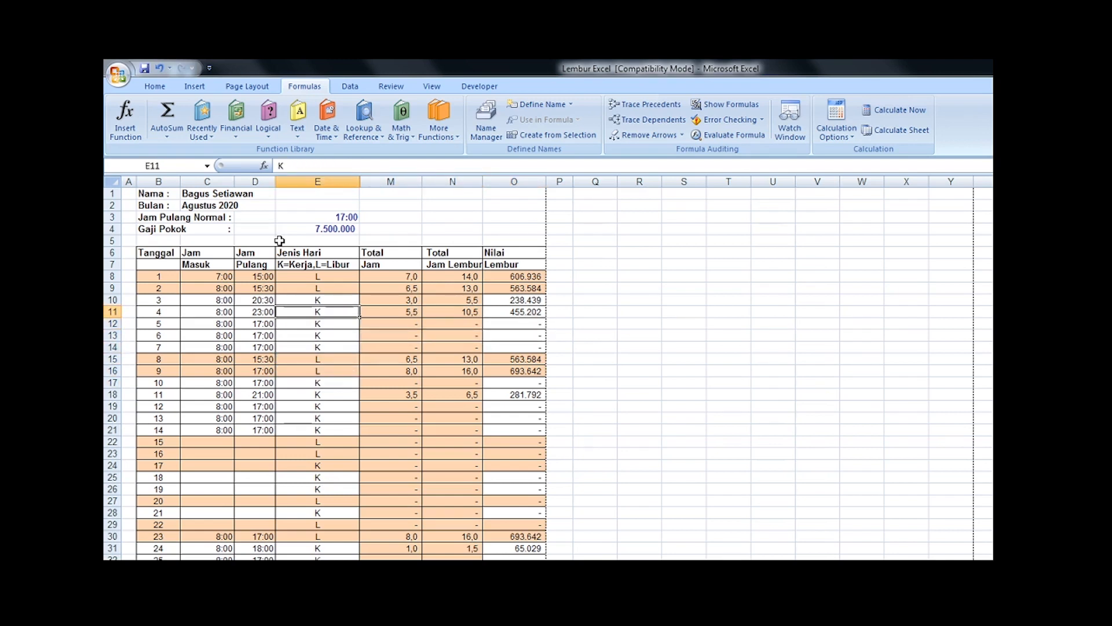
text(L)
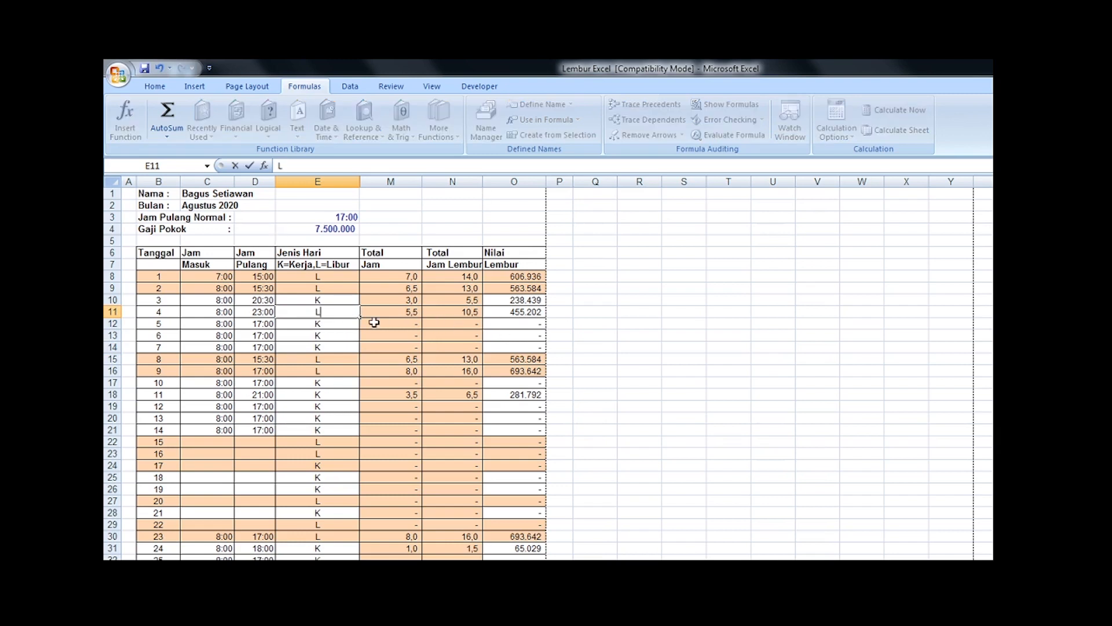
key(Return)
key(Up)
key(Right)
key(Right)
key(Right)
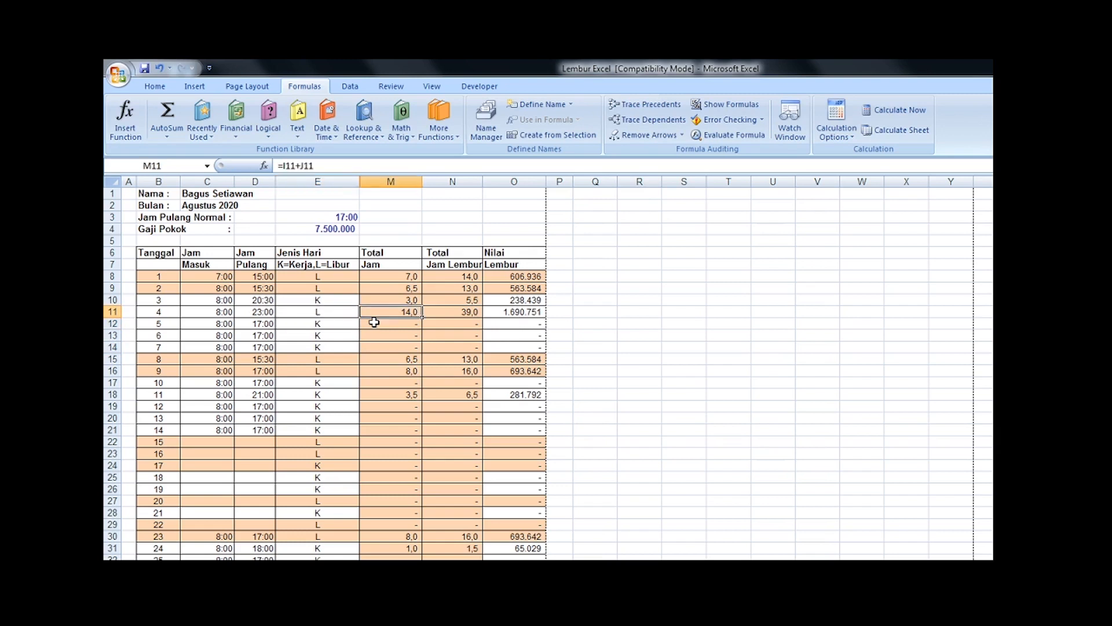
Step: Set the Jenis Hari for date 4 back to K
key(Left)
key(Left)
key(Left)
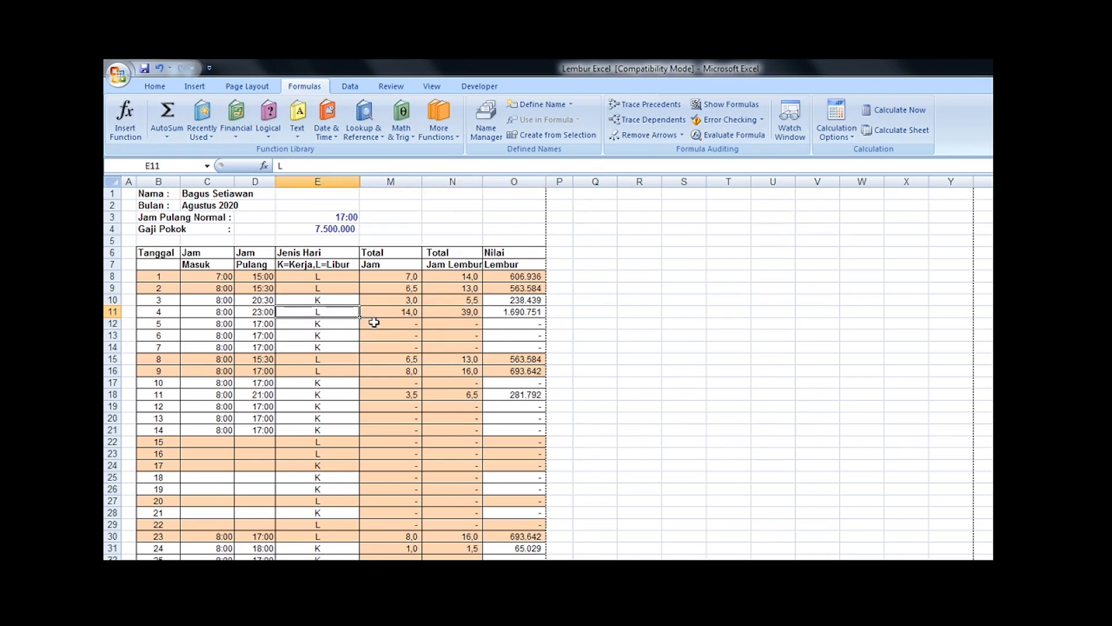
text(K)
key(Return)
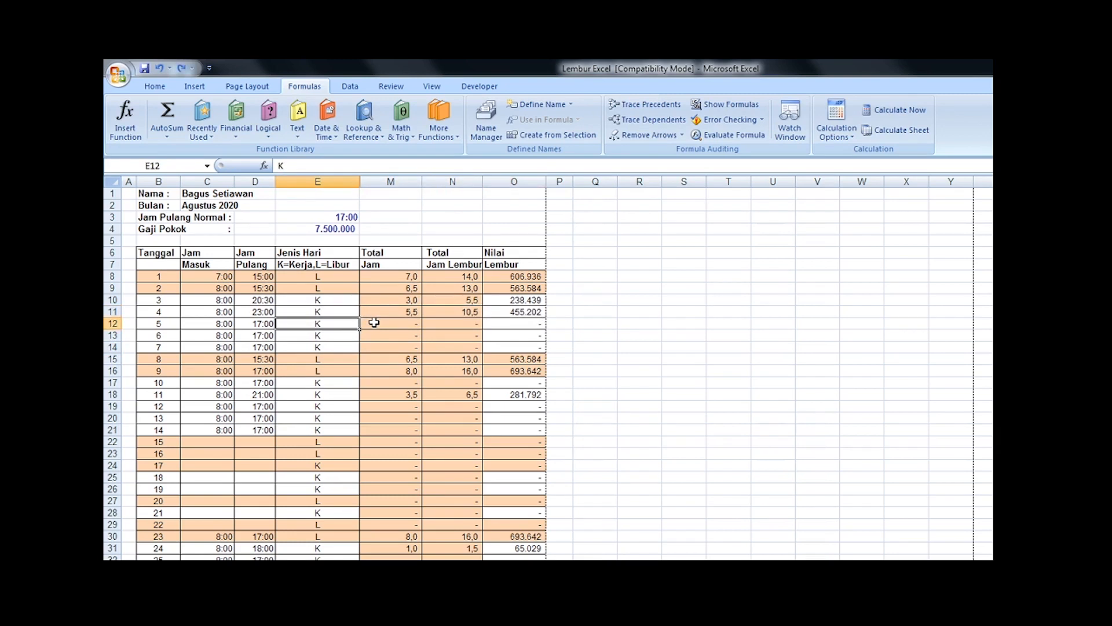
Step: Review the recorded Jam Masuk, Jam Pulang and Jenis Hari entries for dates 5 to 9 against the Jam Pulang Normal
key(Down)
key(Down)
key(Down)
scroll(374, 322, down, 1)
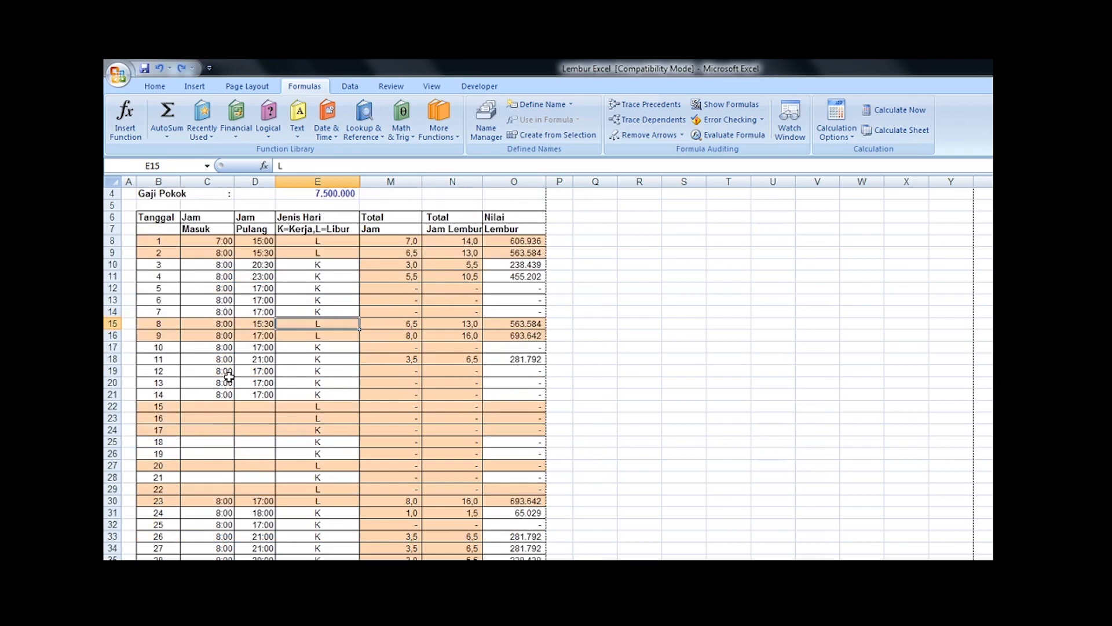
scroll(273, 400, up, 1)
click(221, 334)
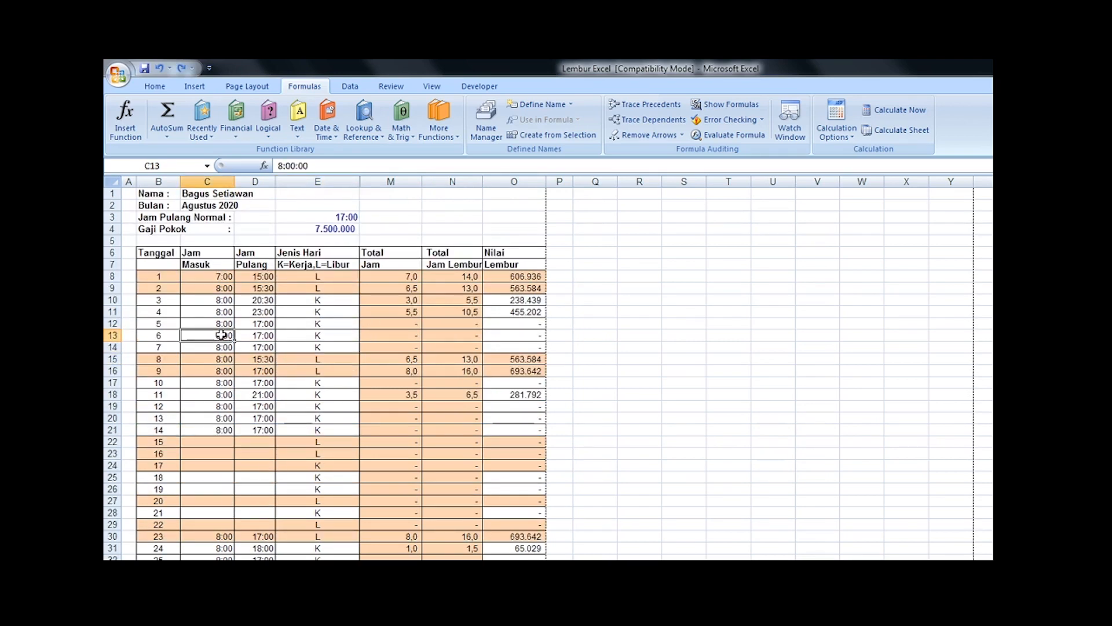
click(254, 372)
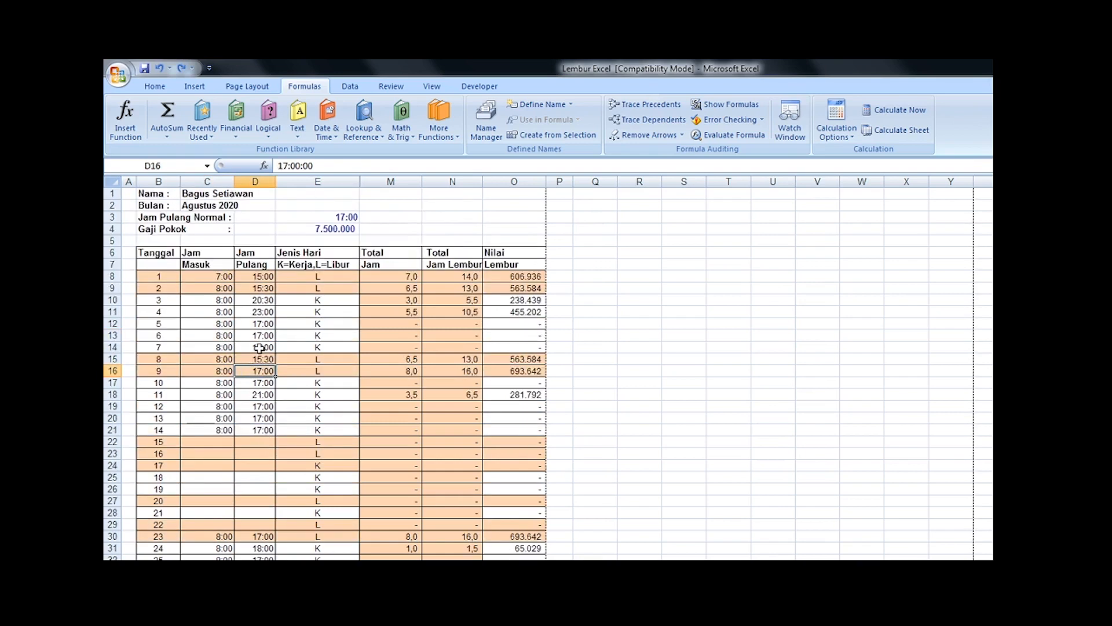
click(328, 215)
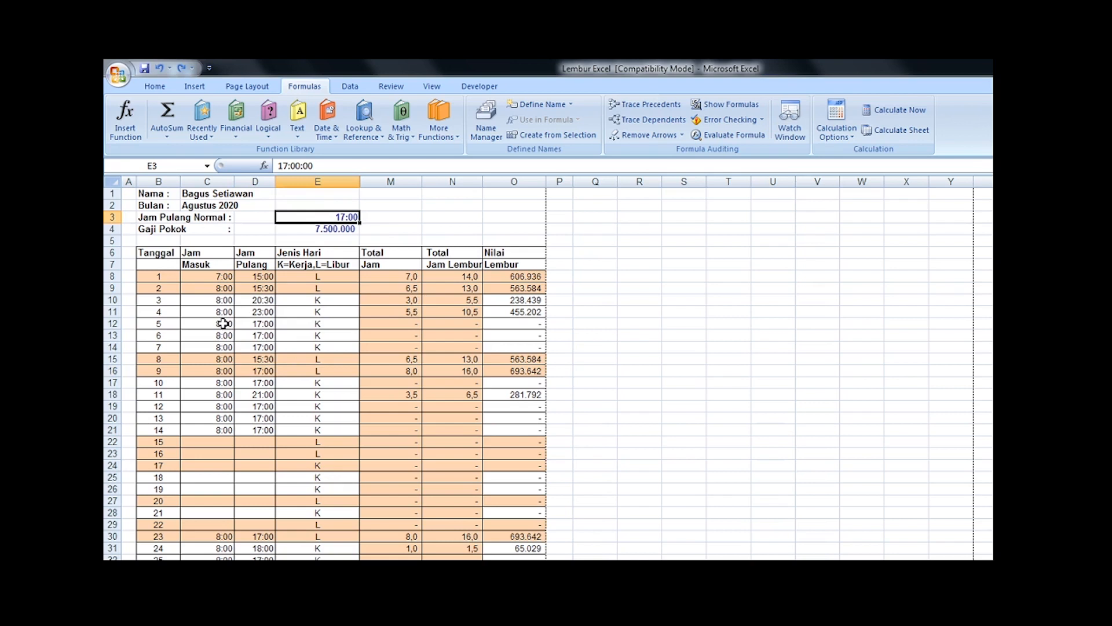
click(264, 326)
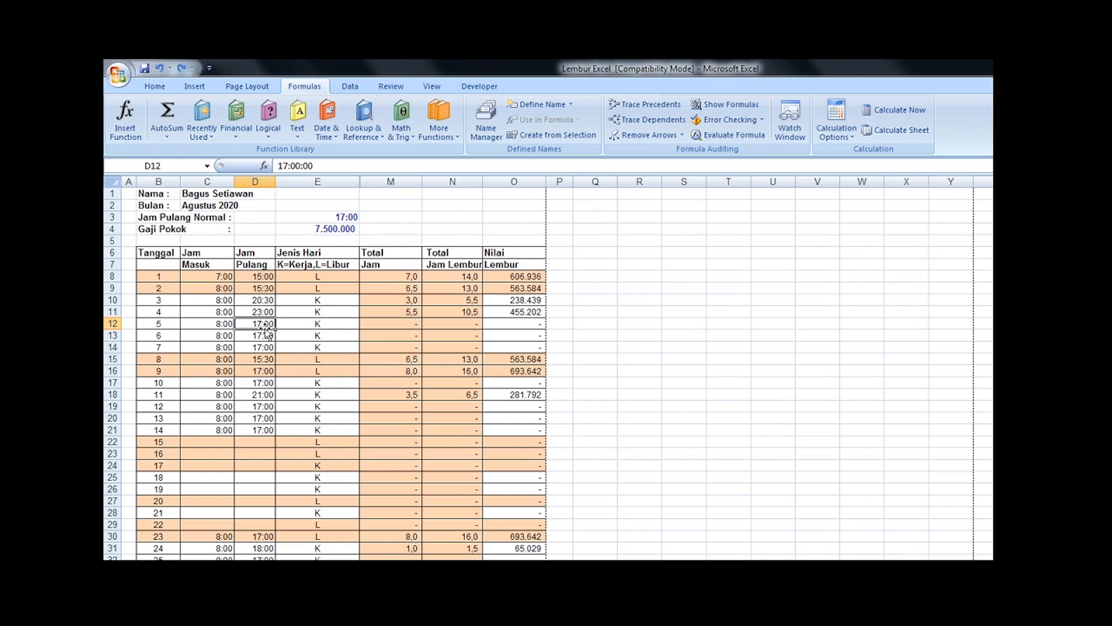
Step: Check date 3's Jam Pulang, total hours and overtime hours against the workday and break rules in the Word document
click(264, 300)
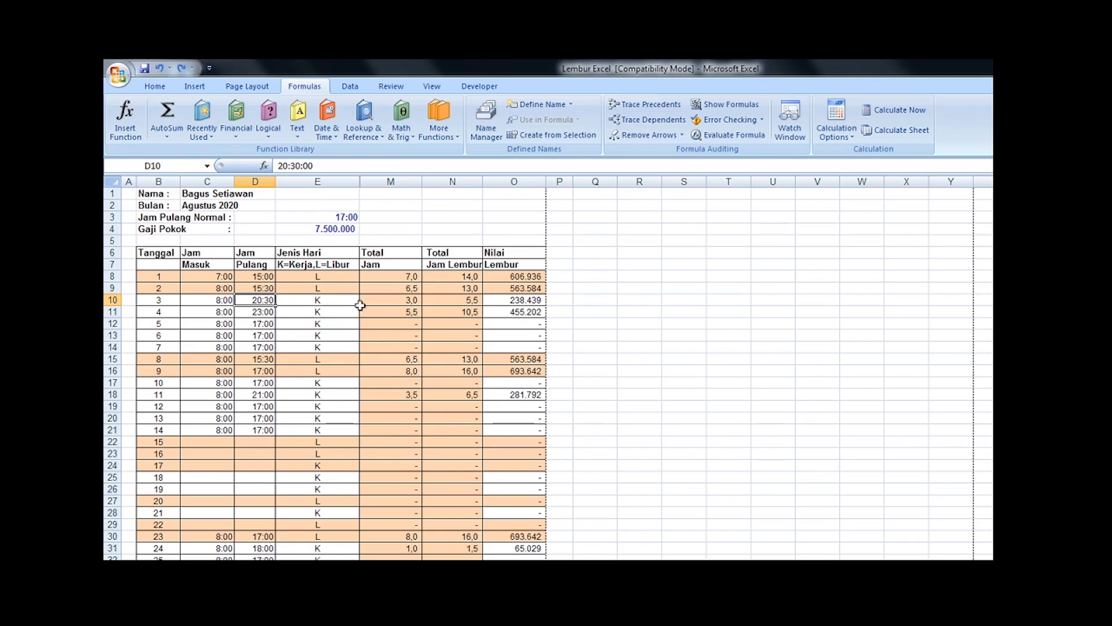
click(390, 300)
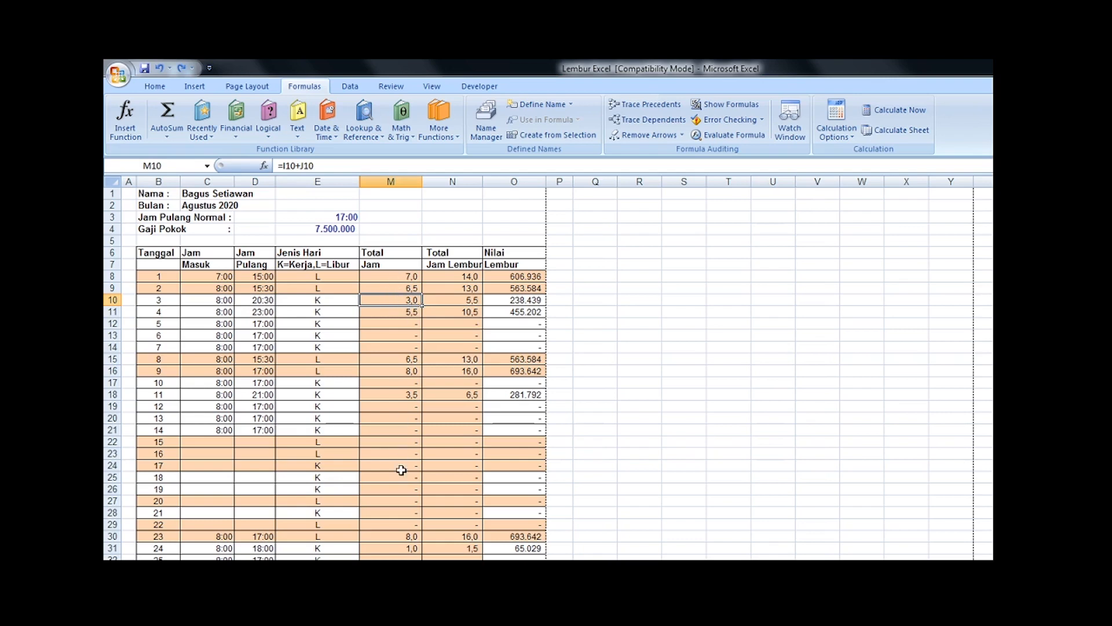
click(373, 558)
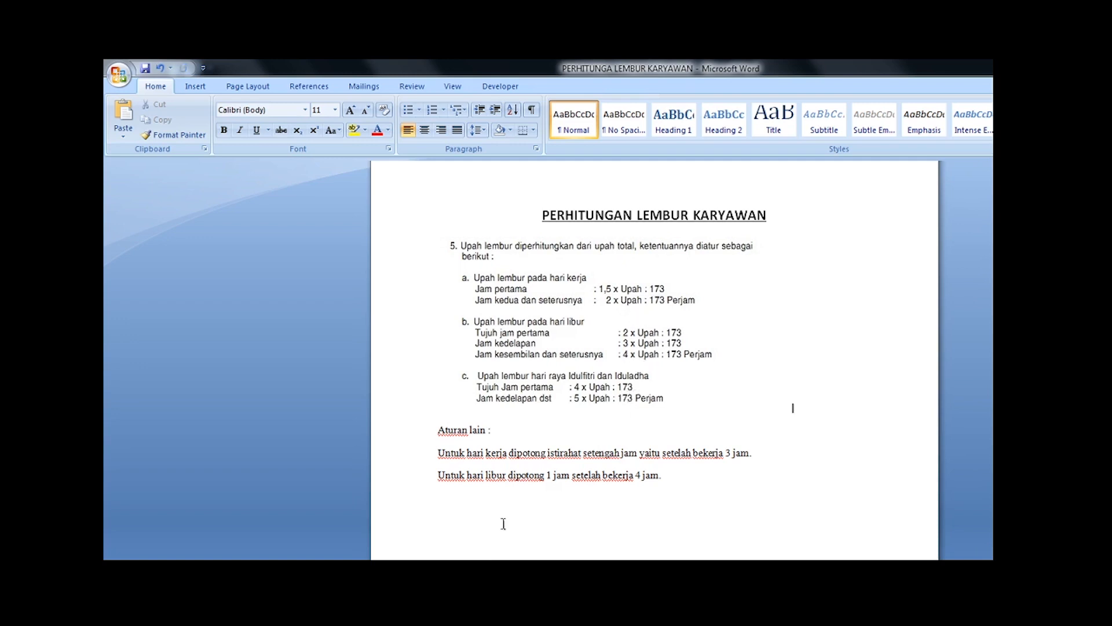
click(740, 457)
key(alt+Tab)
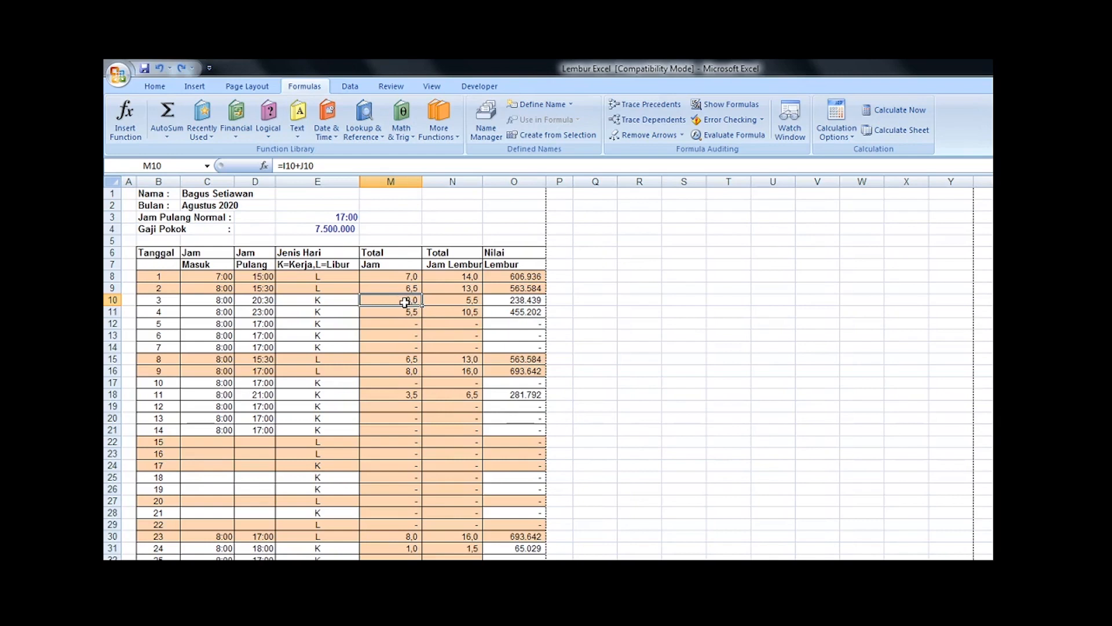
click(469, 300)
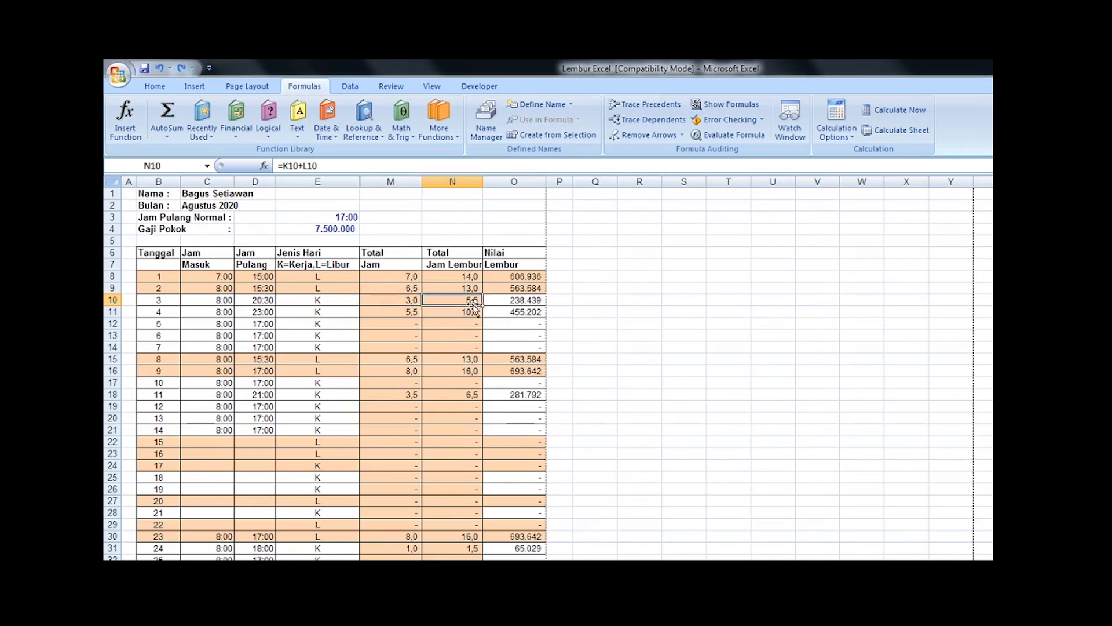
click(411, 302)
key(alt+Tab)
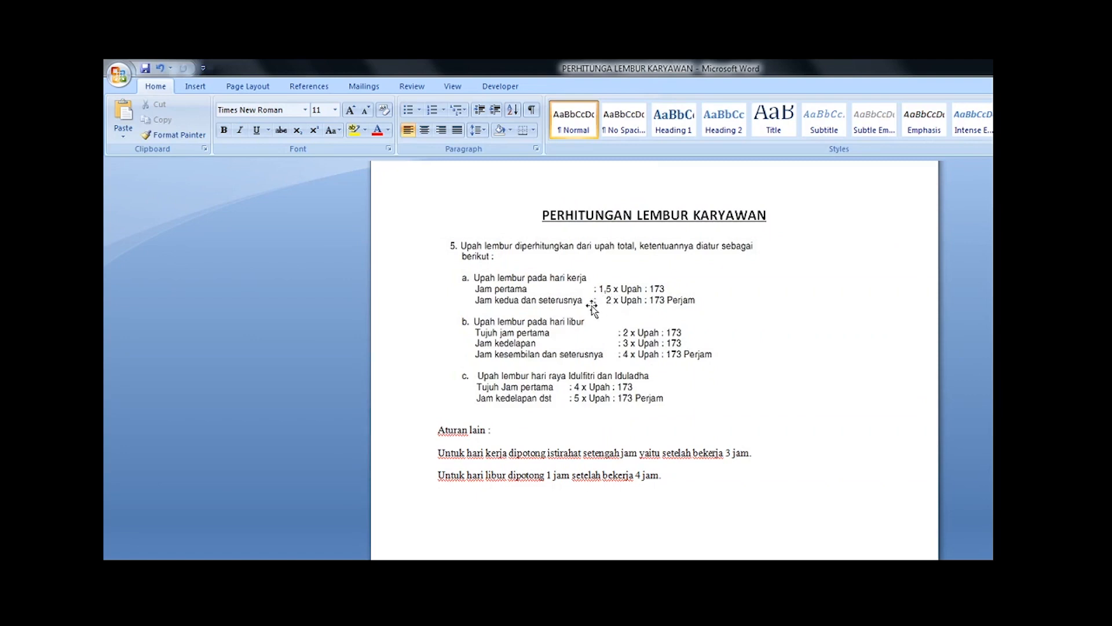
key(alt+Tab)
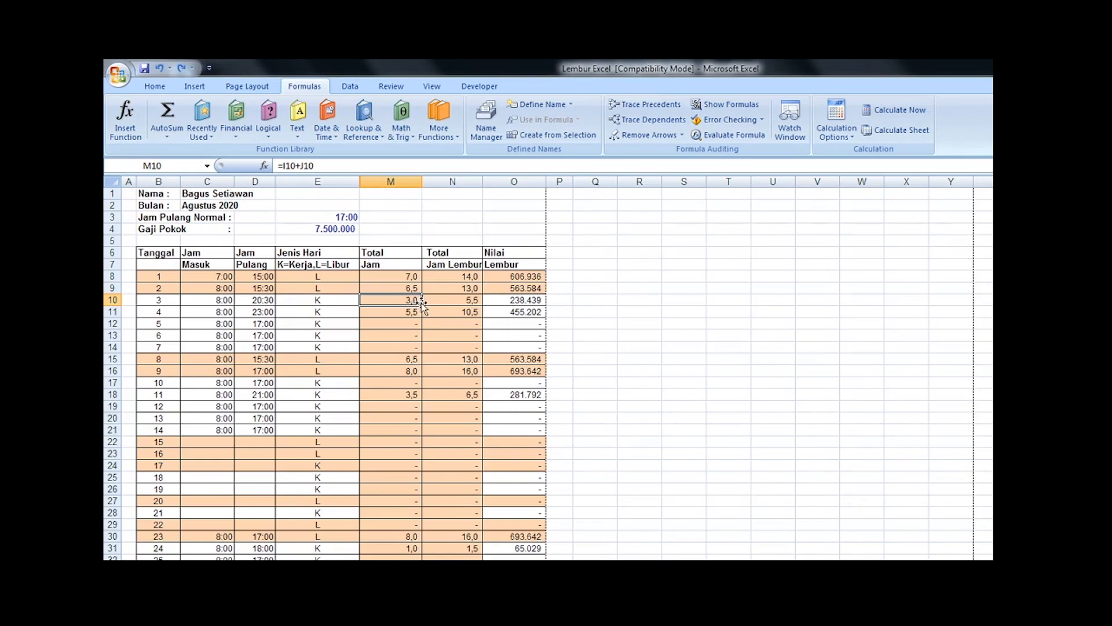
Step: Enter 1,5 in Q10 and 4 in R10 as a hand check of date 3's overtime hours
click(585, 303)
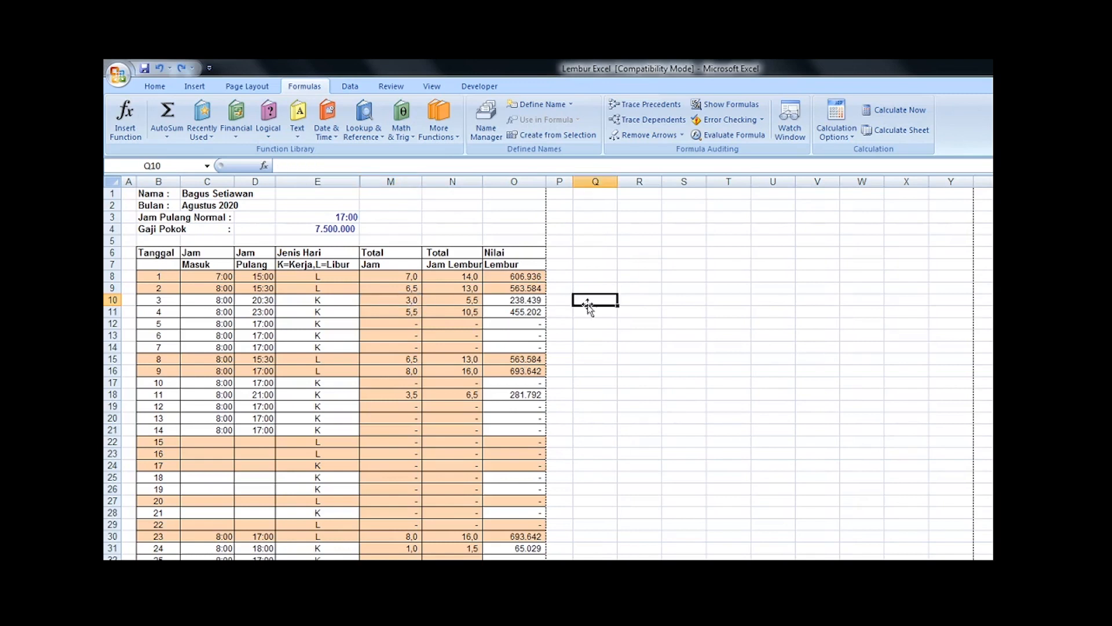
text(1,)
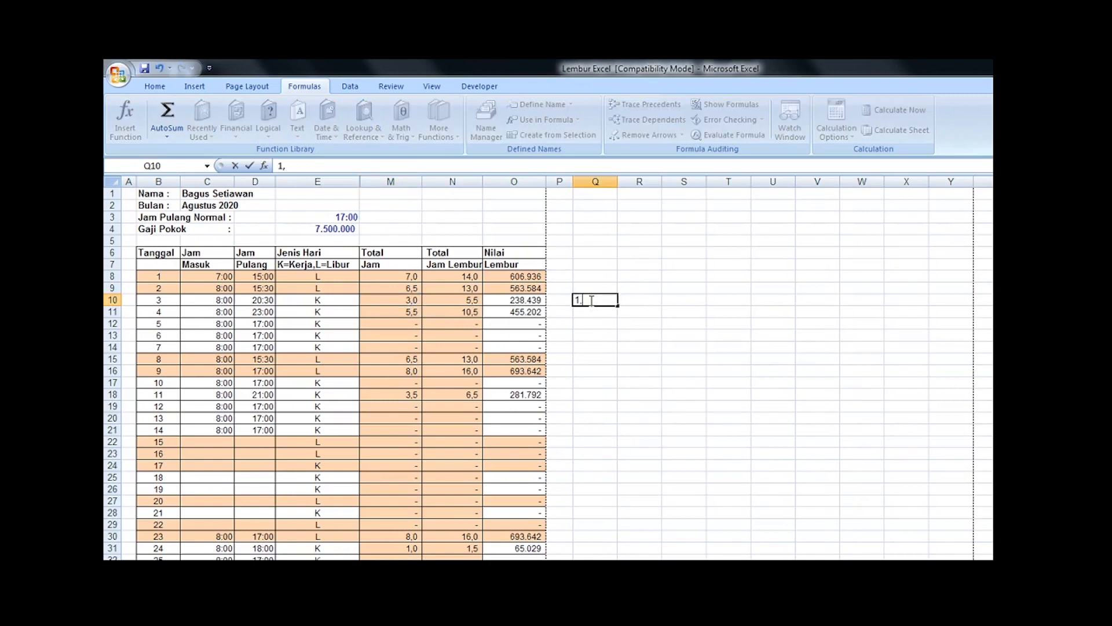
text(5)
key(Left)
key(Left)
key(Left)
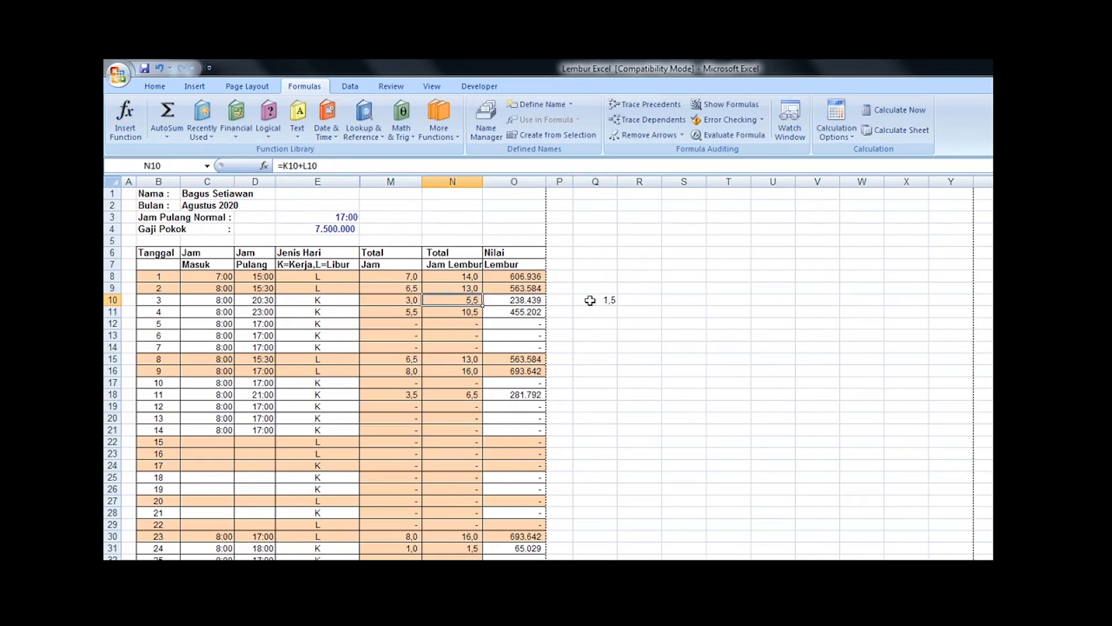
key(Left)
key(Right)
key(Right)
key(Right)
key(Right)
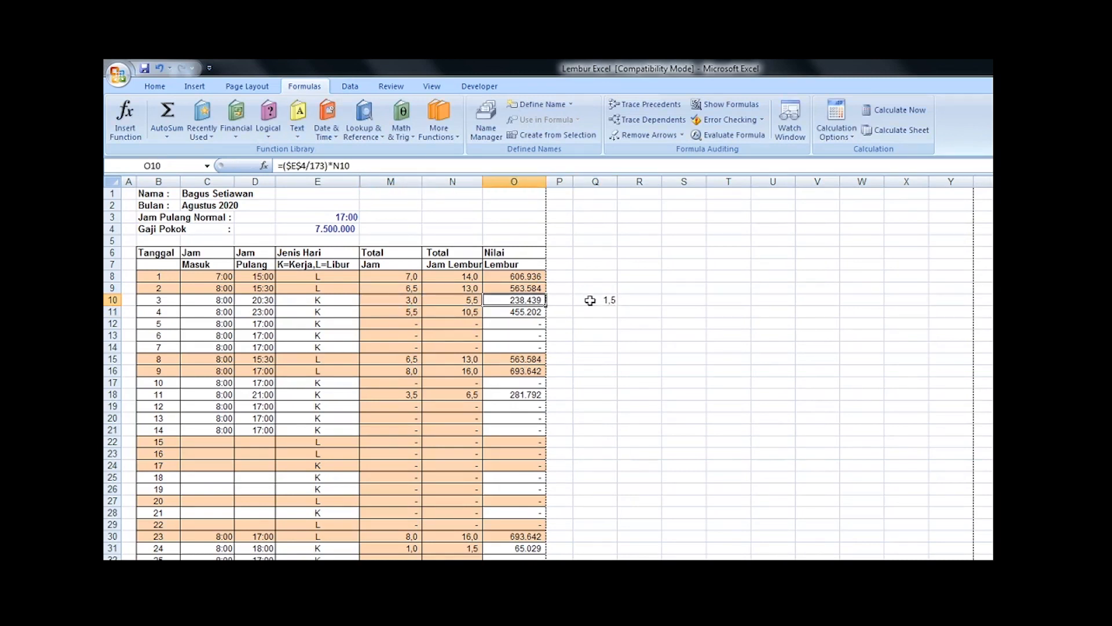
key(Right)
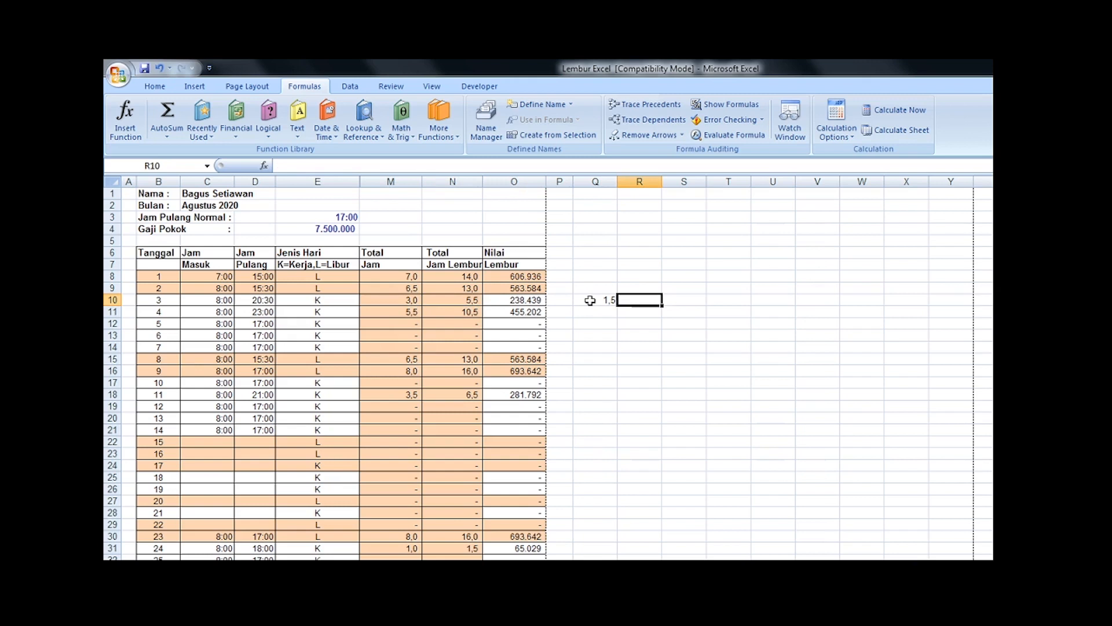
text(4)
Step: Clear the hand-check values from Q10:R10 and select date 4's total hours
click(590, 300)
key(shift+Right)
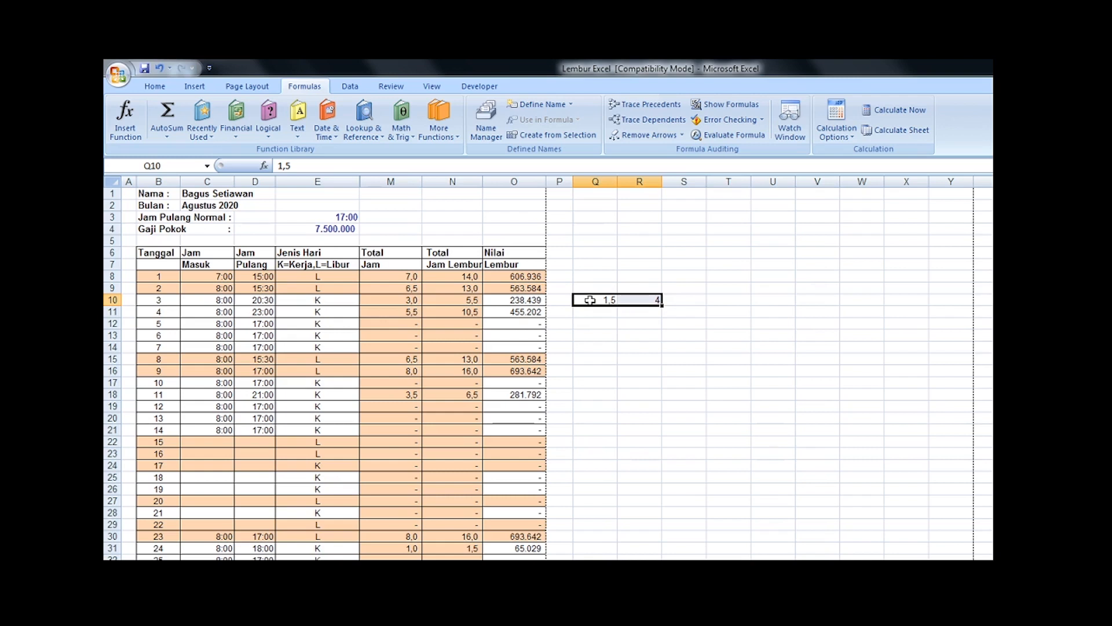
key(shift+Left)
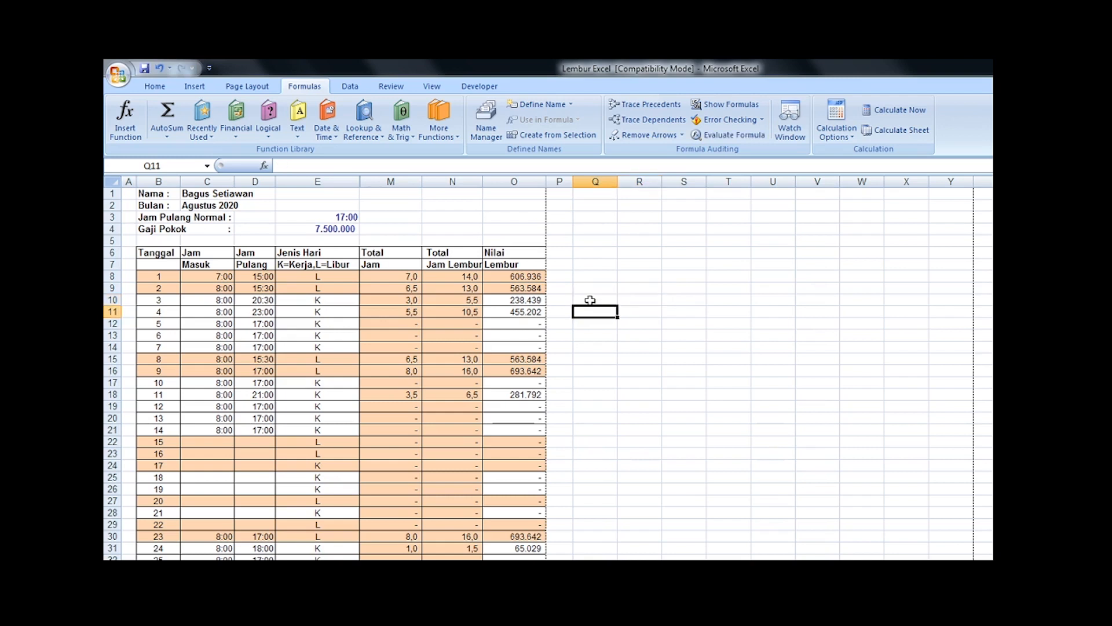
key(Left)
key(Left)
key(Left)
key(Left)
key(Down)
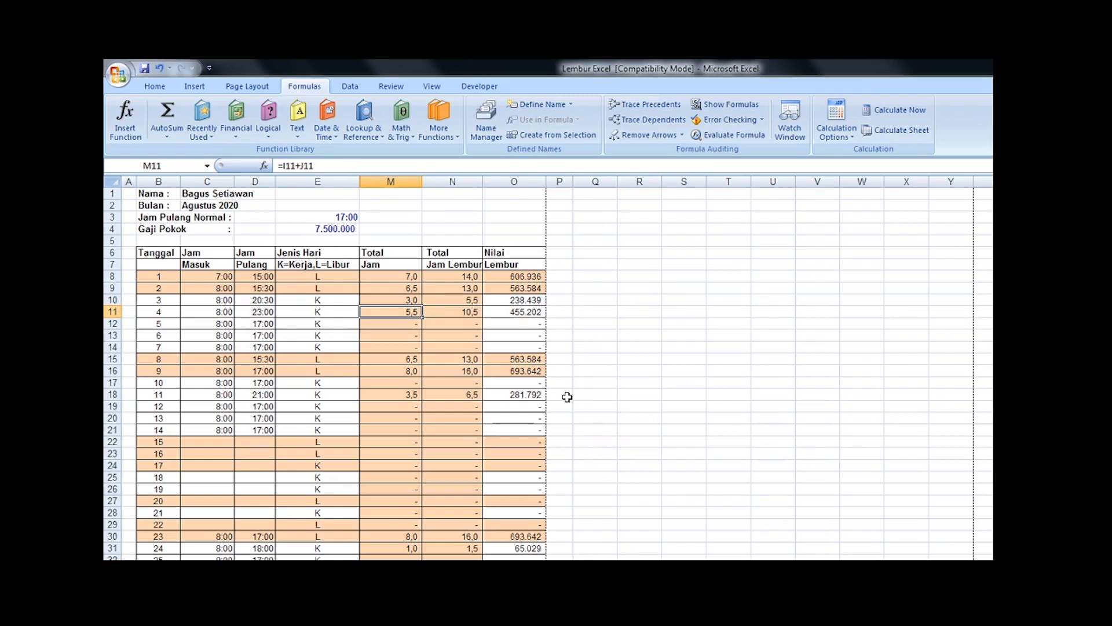
Step: Review the overtime sheet in Print Preview down to the monthly totals, and return to the worksheet
scroll(498, 422, down, 1)
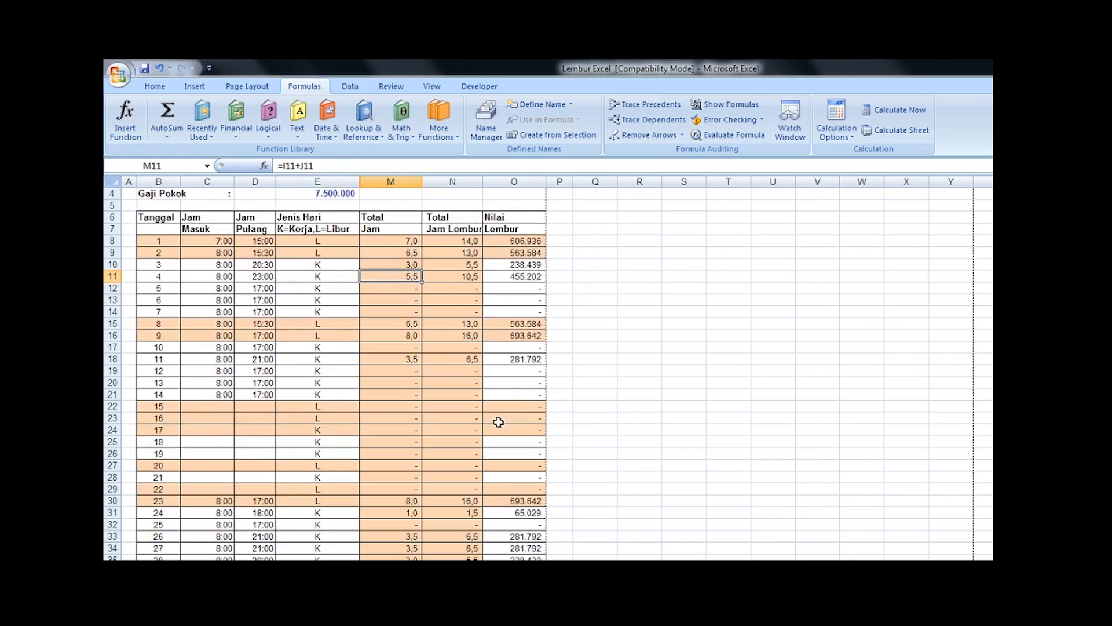
scroll(498, 422, up, 1)
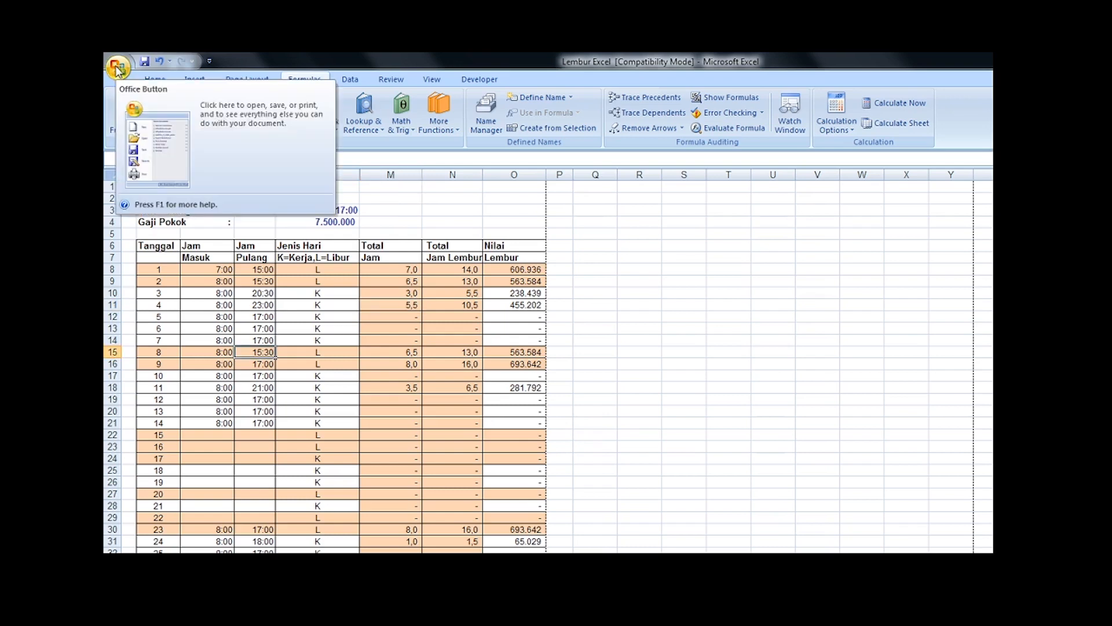
click(118, 74)
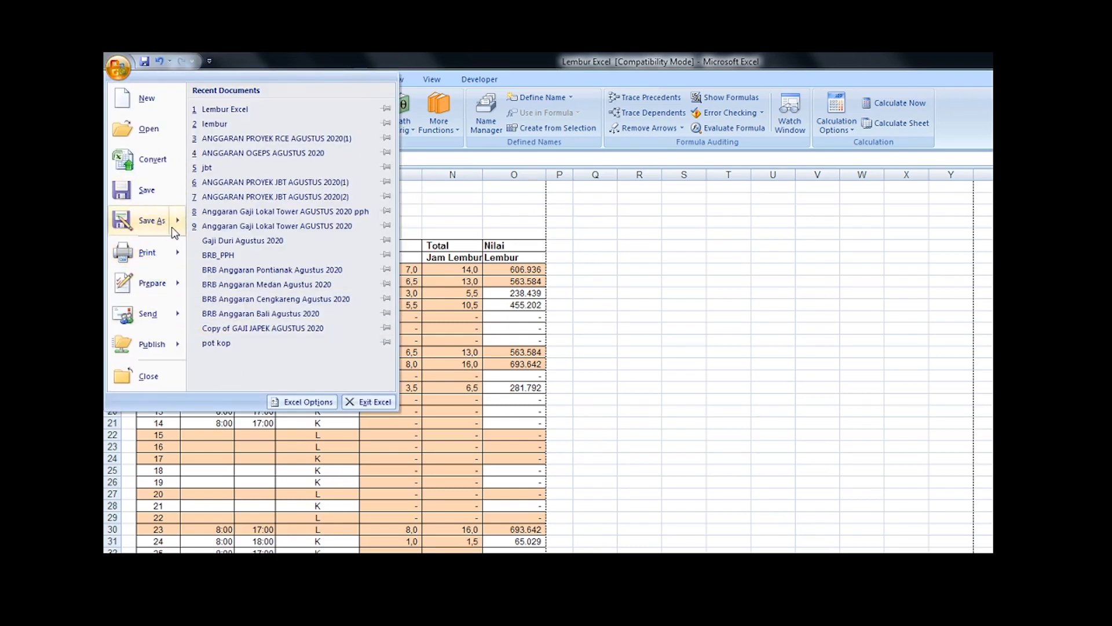
mouse_move(177, 243)
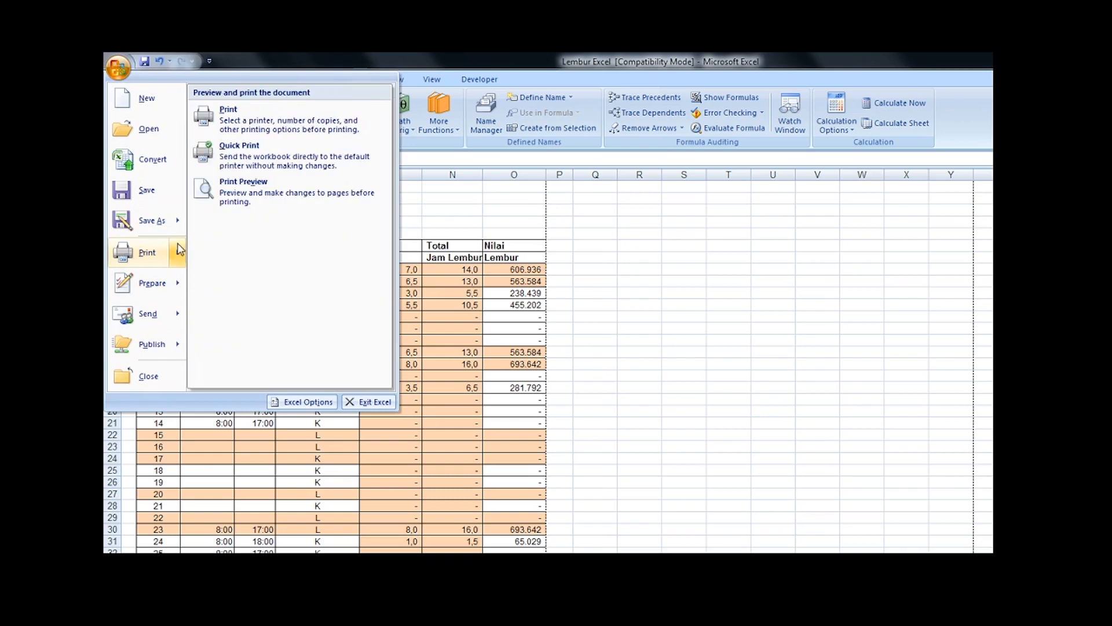
click(240, 200)
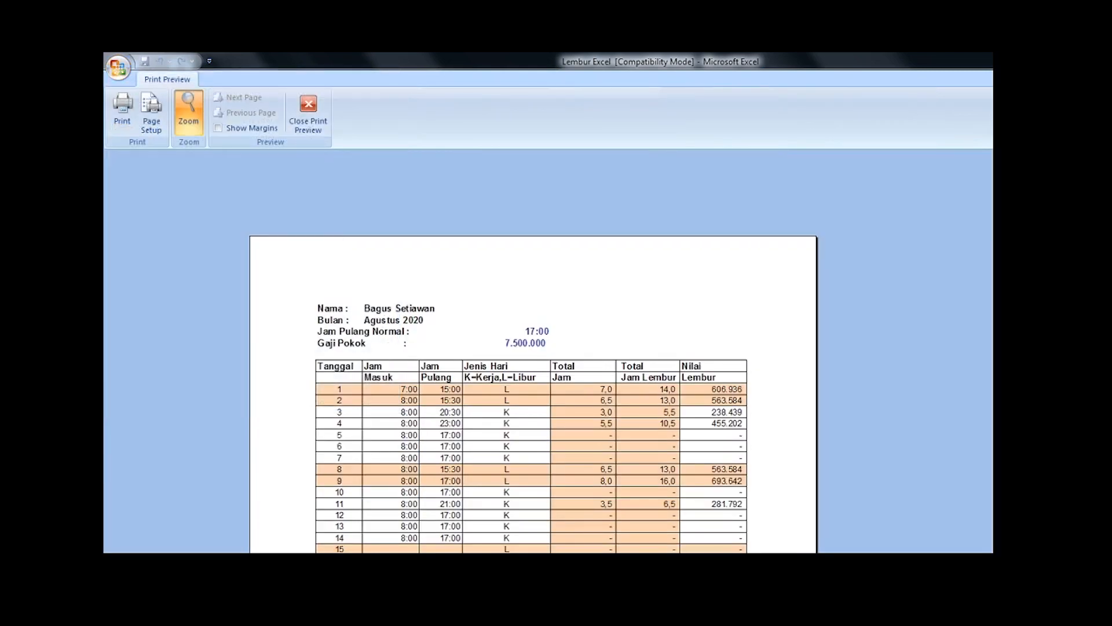
scroll(533, 347, down, 3)
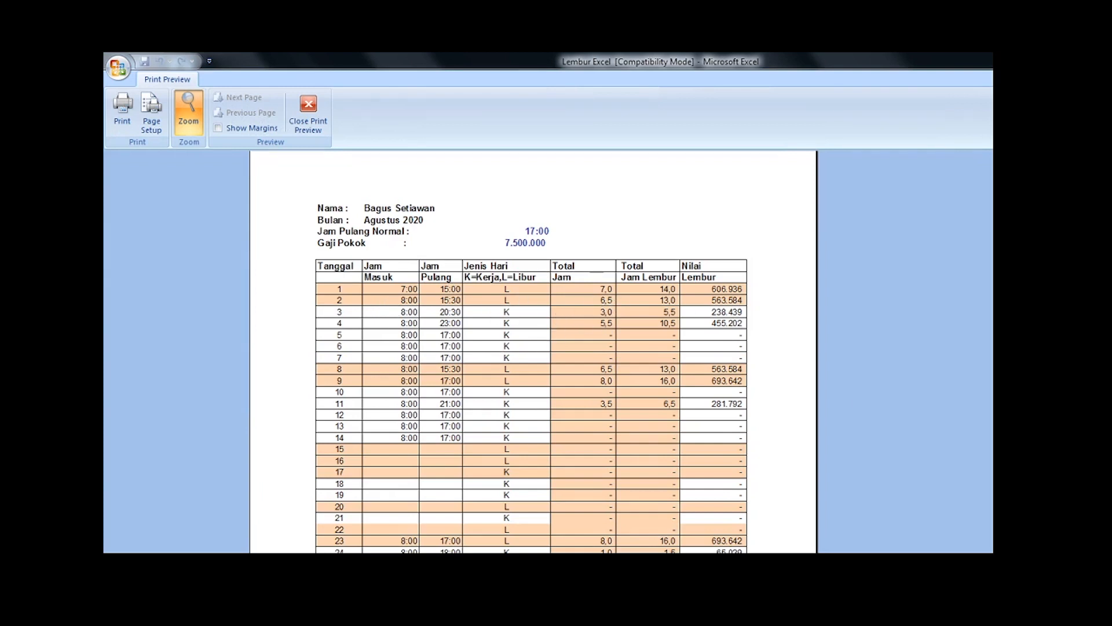
scroll(533, 348, down, 4)
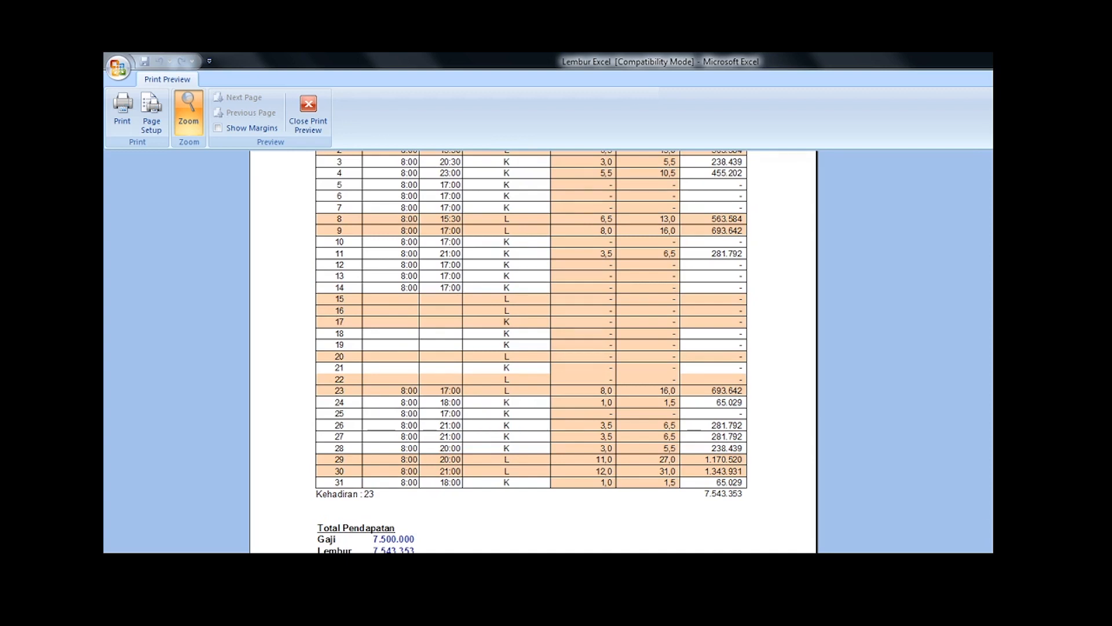
scroll(548, 351, up, 5)
key(Escape)
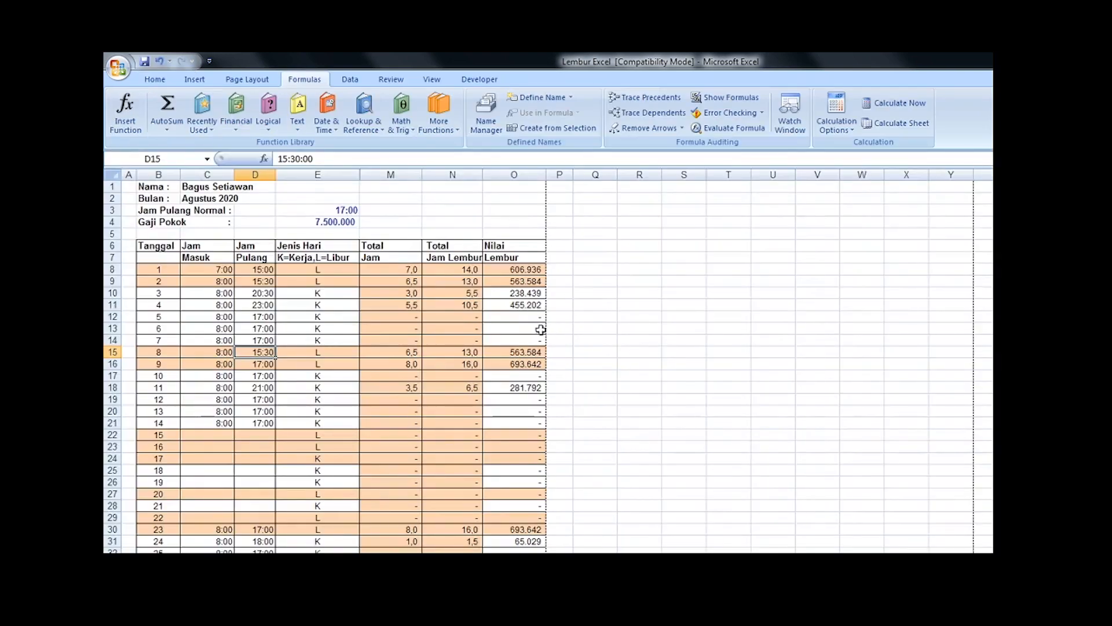
Step: Set the Gaji Pokok in E4 to 5.000.000
click(326, 221)
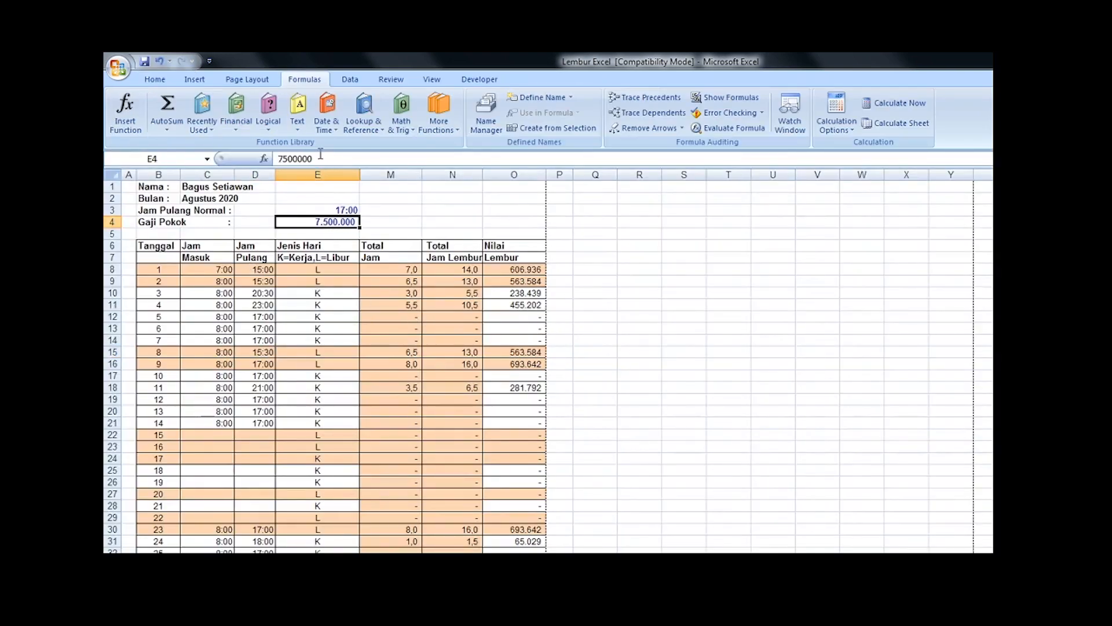
click(340, 156)
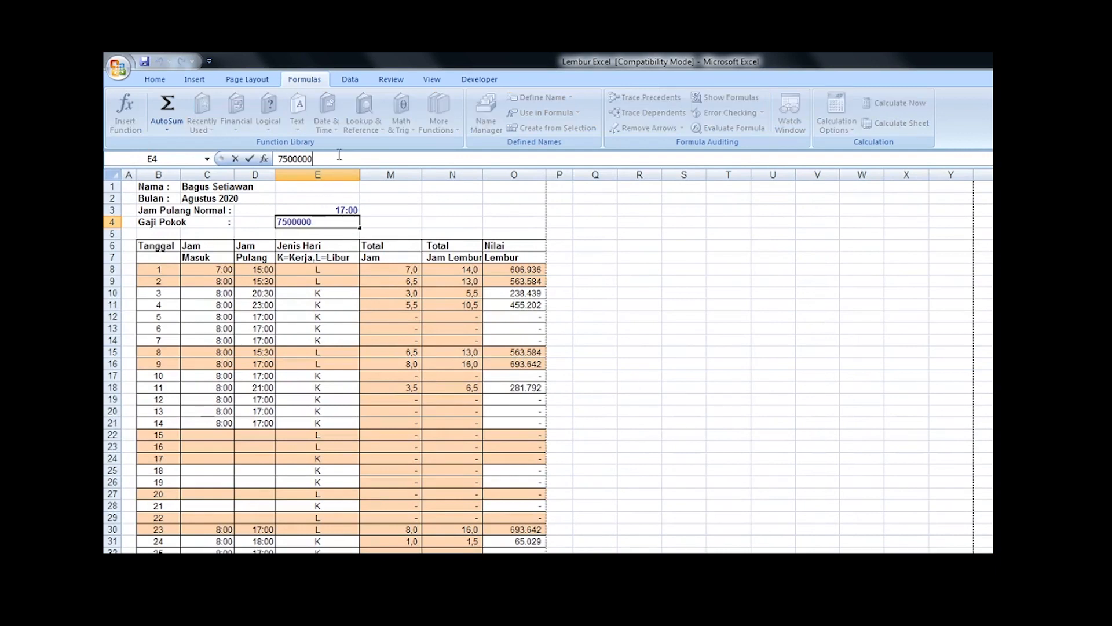
key(Home)
key(shift+Right)
key(shift+Right)
text(50)
key(Return)
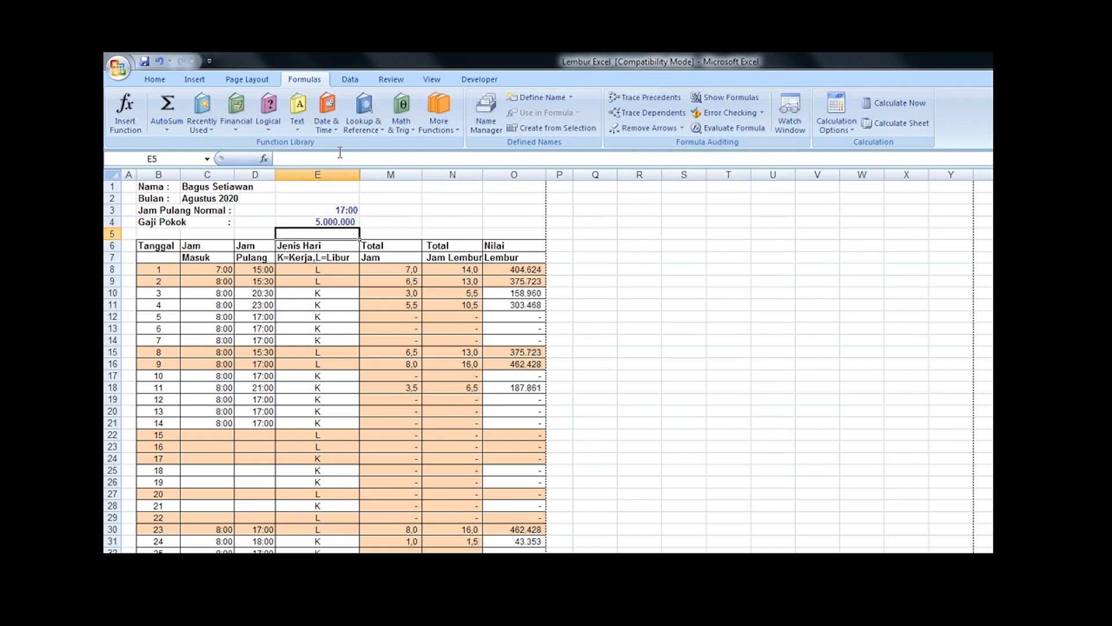
Step: Check the Nilai Lembur and Total Jam Lembur formulas for date 1 and the recalculated overtime values below
click(529, 295)
click(531, 270)
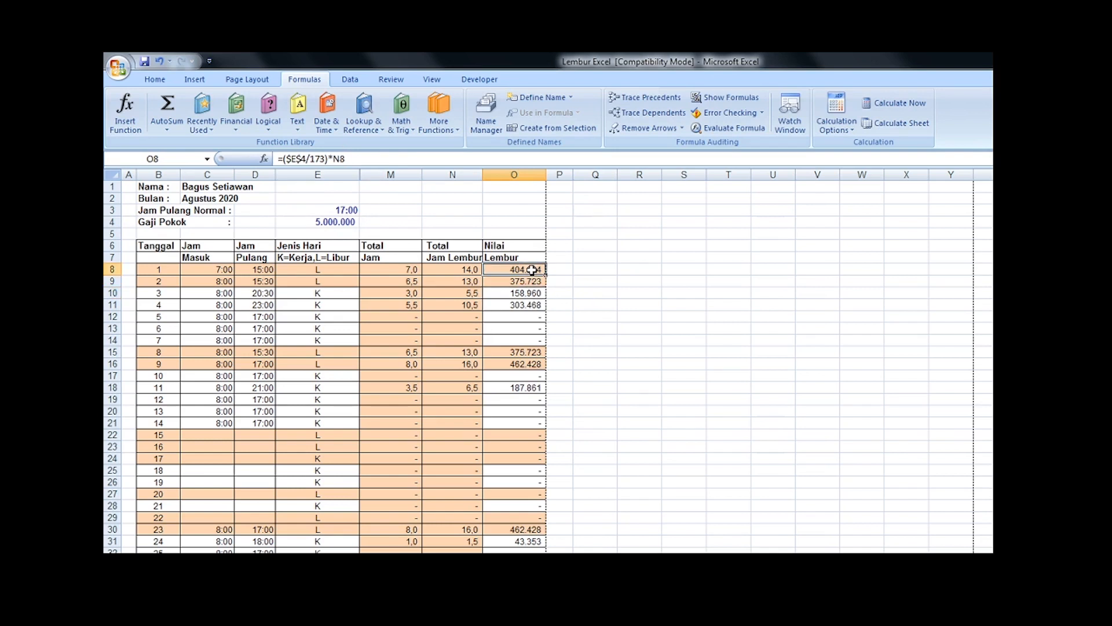
click(468, 272)
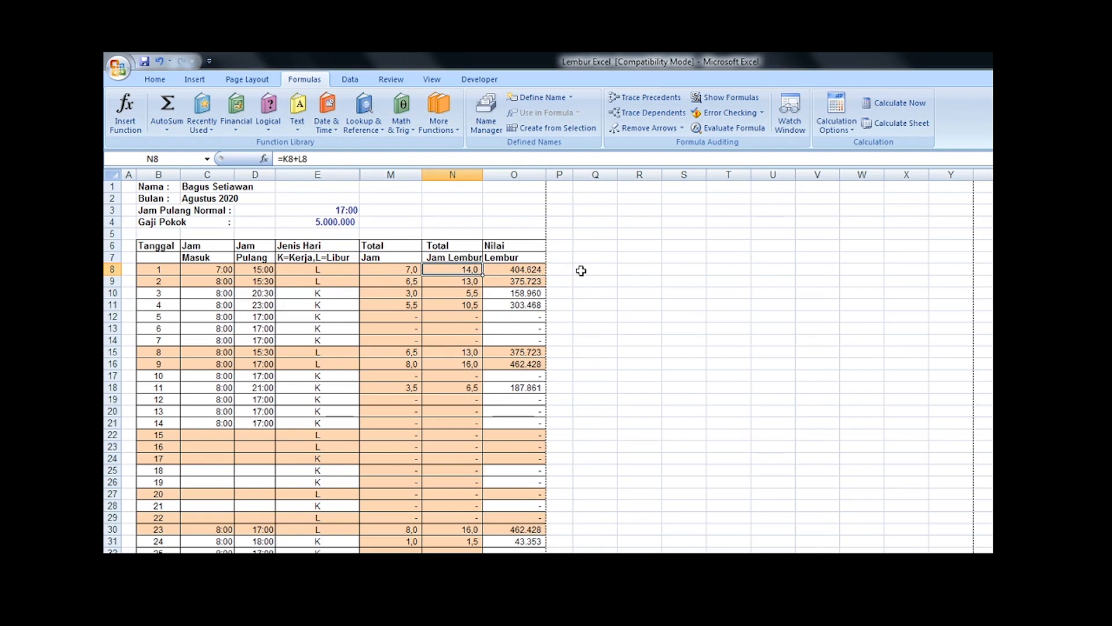
click(532, 272)
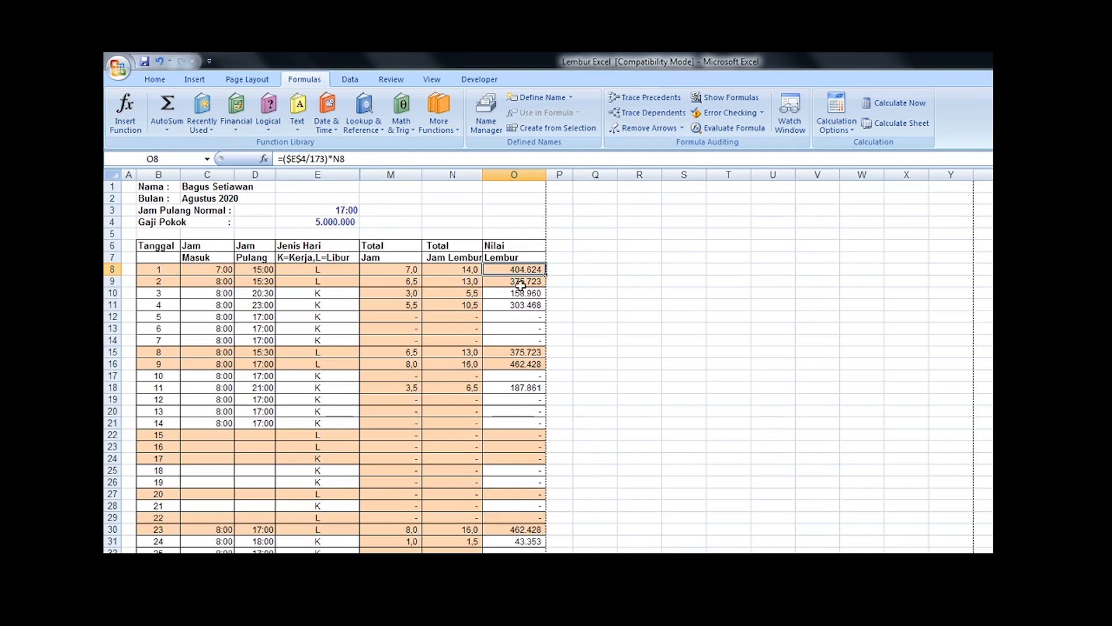
click(447, 272)
click(514, 269)
scroll(607, 394, down, 2)
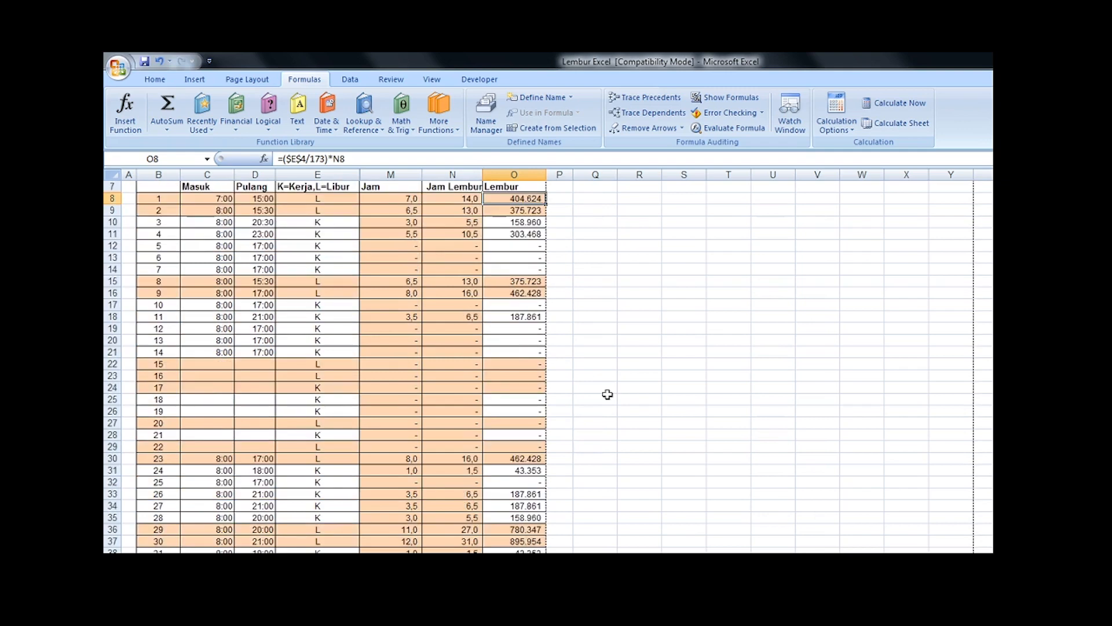
Step: Review the written overtime rules in the Word document, and return to the Excel overtime workbook
scroll(608, 395, up, 2)
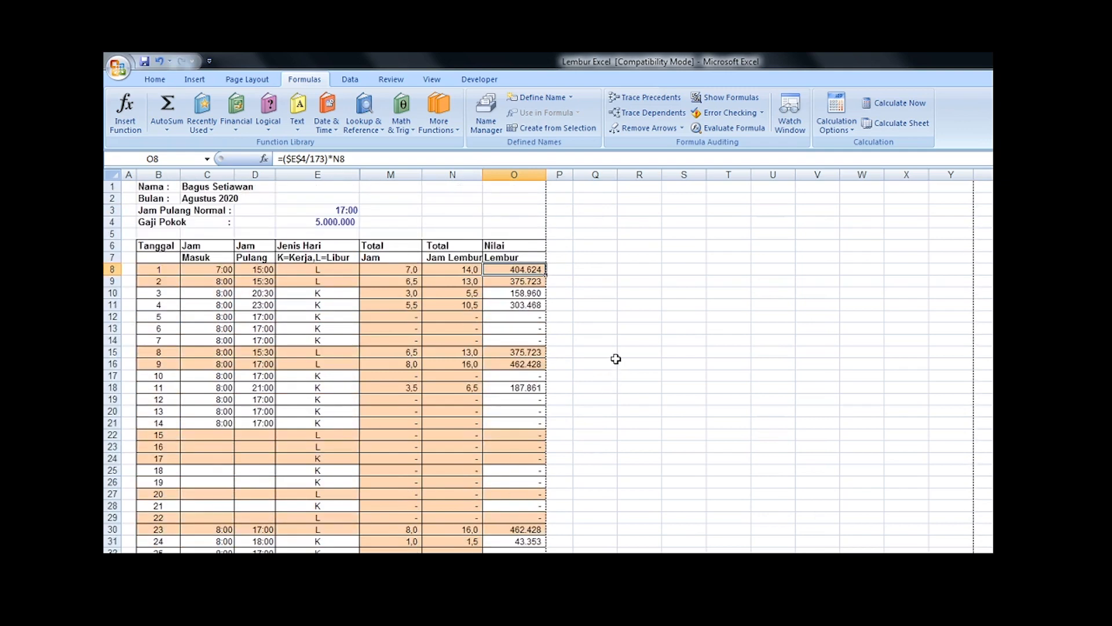
click(253, 294)
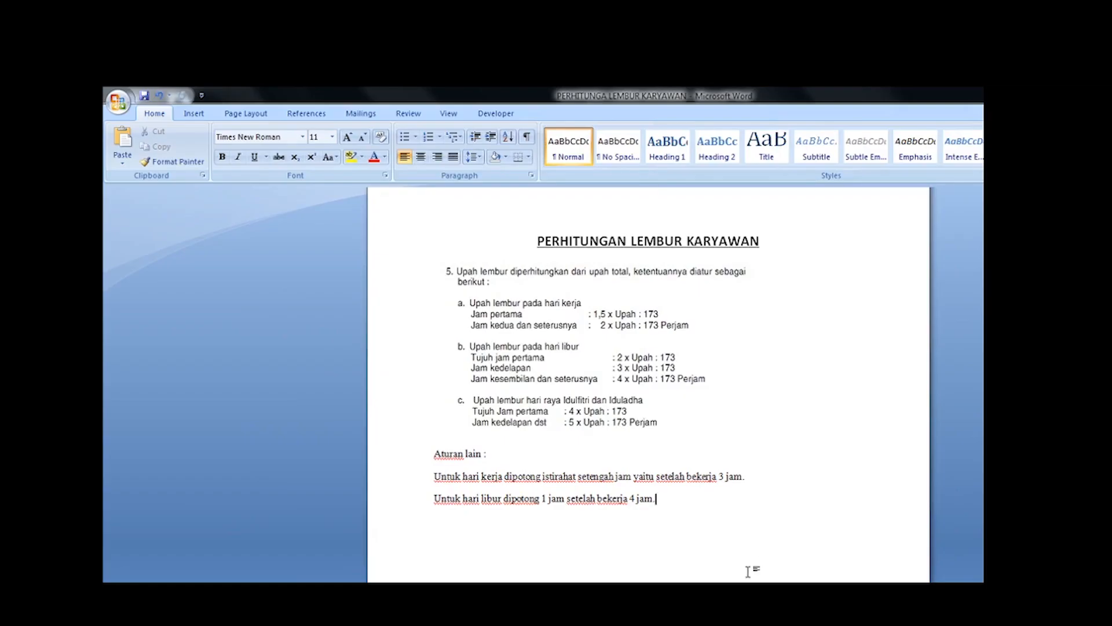
click(293, 623)
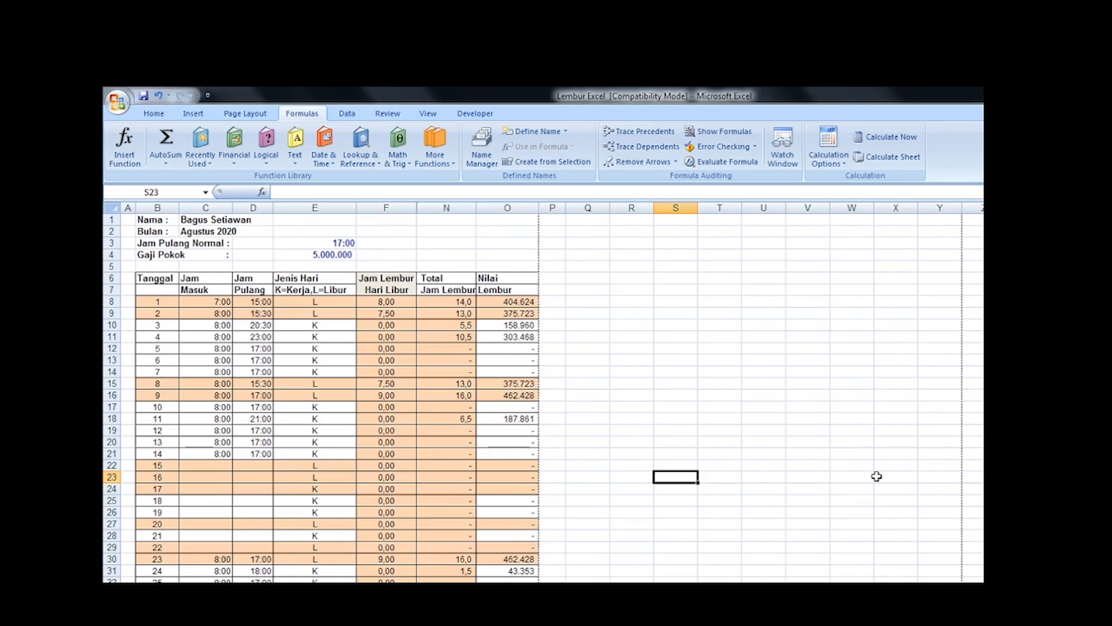
Step: Examine date 7's clock-out time, day type, Total Jam Lembur and Nilai Lembur cells along row 14
click(244, 372)
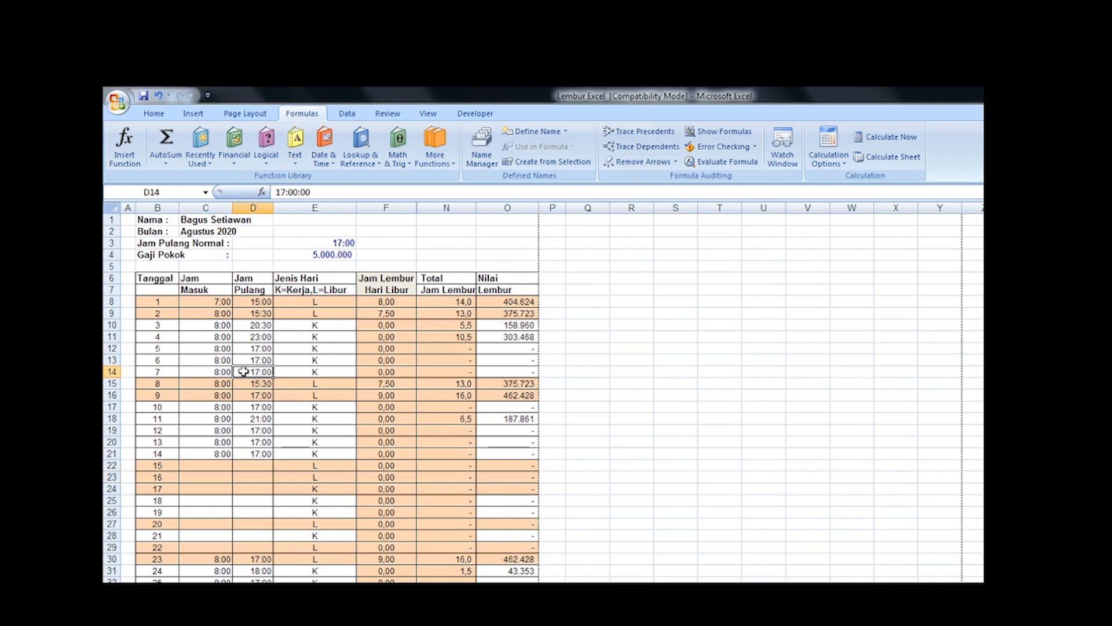
key(Right)
key(Right)
key(Right)
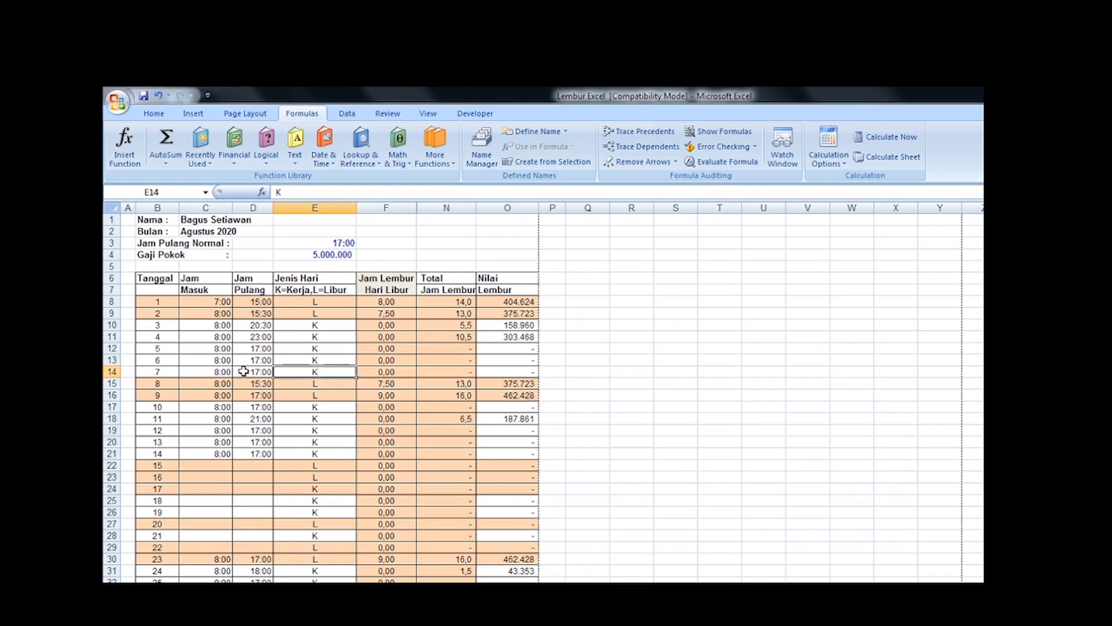
key(Right)
key(Right)
key(Left)
key(Left)
key(Left)
key(Left)
key(Left)
key(Left)
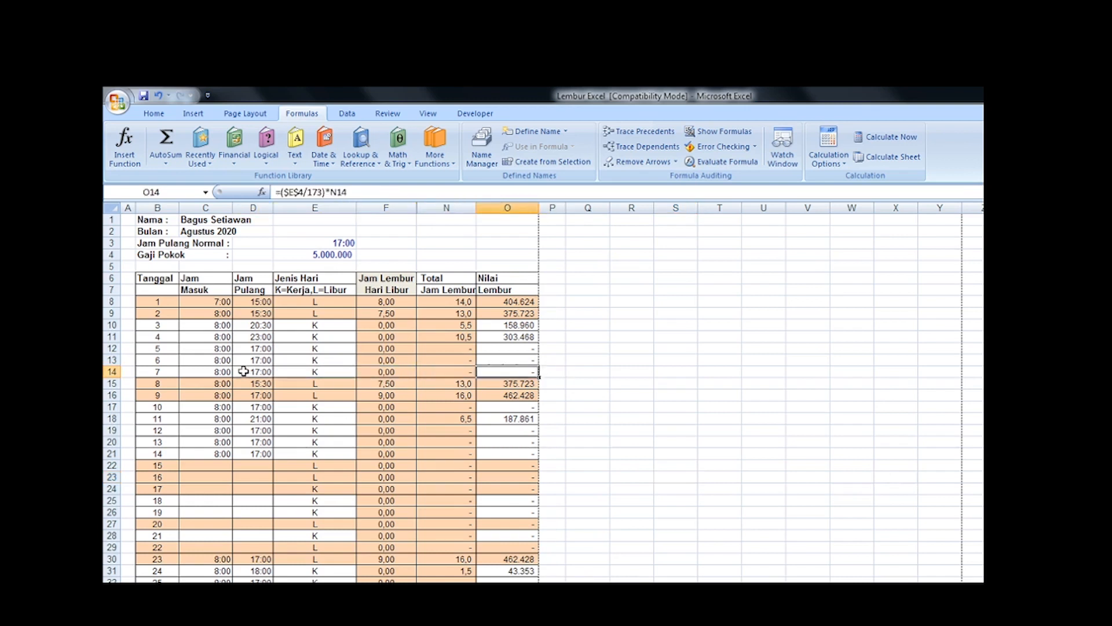
key(Left)
key(Left)
key(Right)
key(Right)
key(Right)
key(Right)
key(Right)
key(Right)
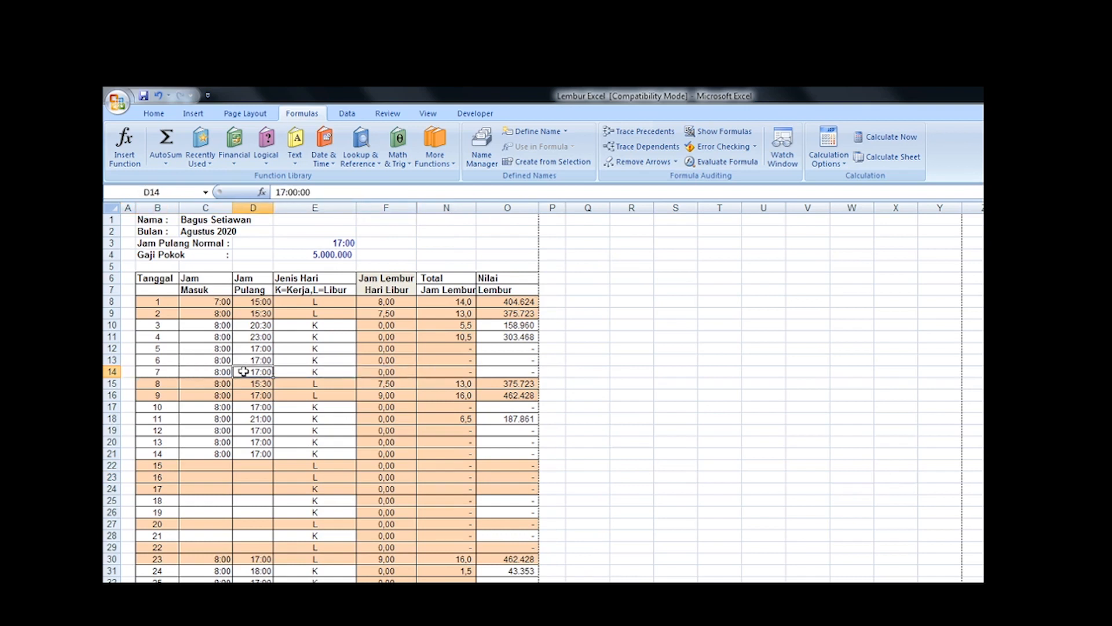
key(Right)
key(Left)
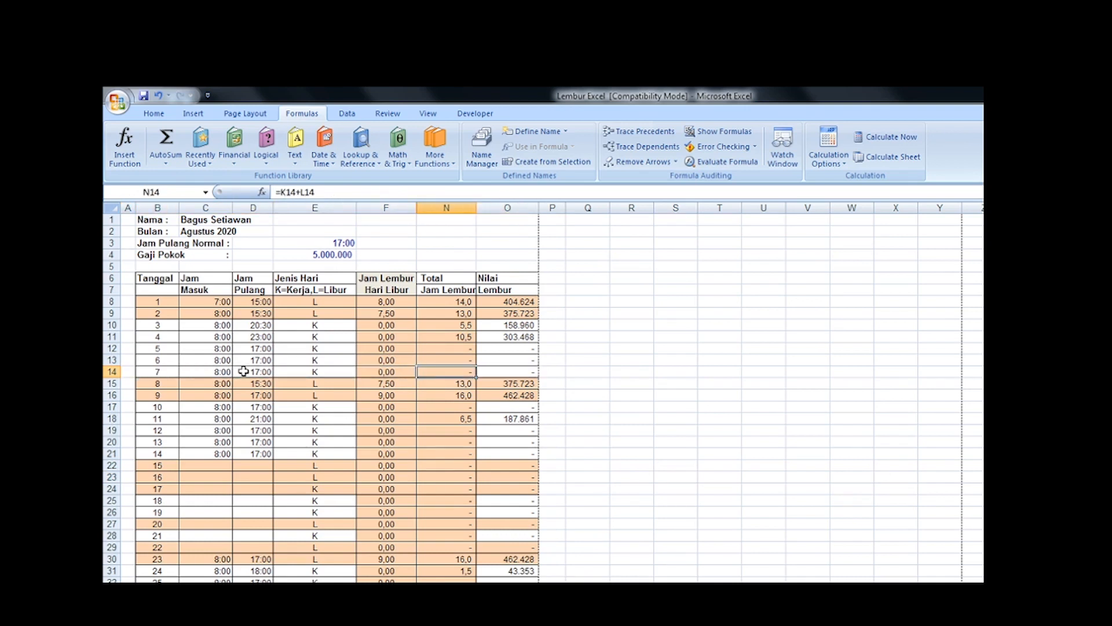
key(Left)
key(Left)
key(Left)
key(Left)
key(Left)
key(Left)
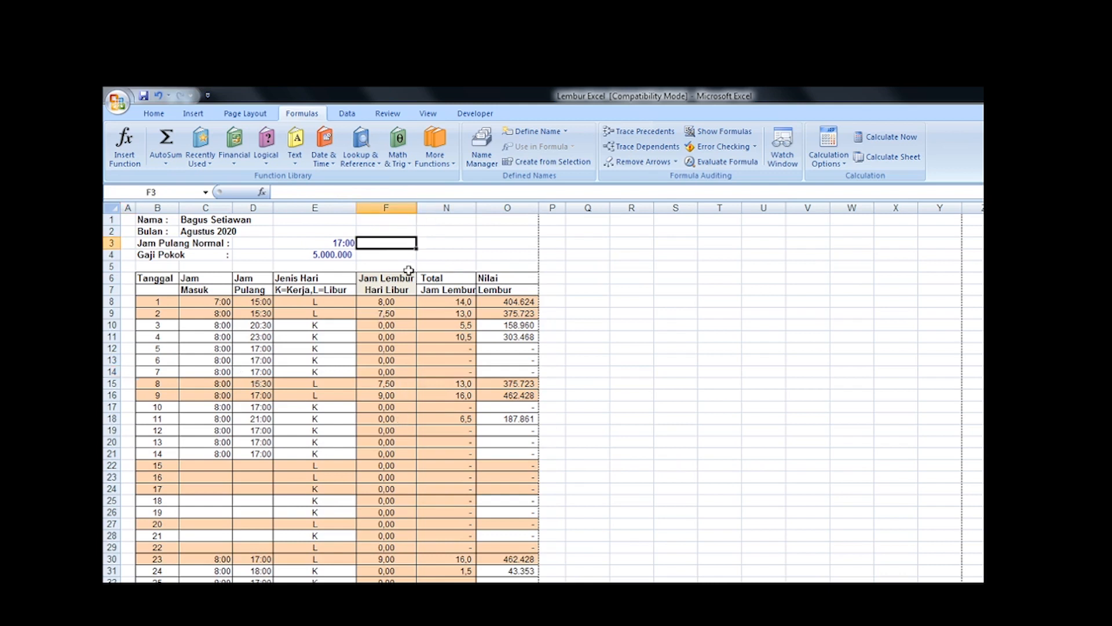
Step: Unhide the calculation columns between F and N
click(397, 206)
drag(396, 204, 429, 208)
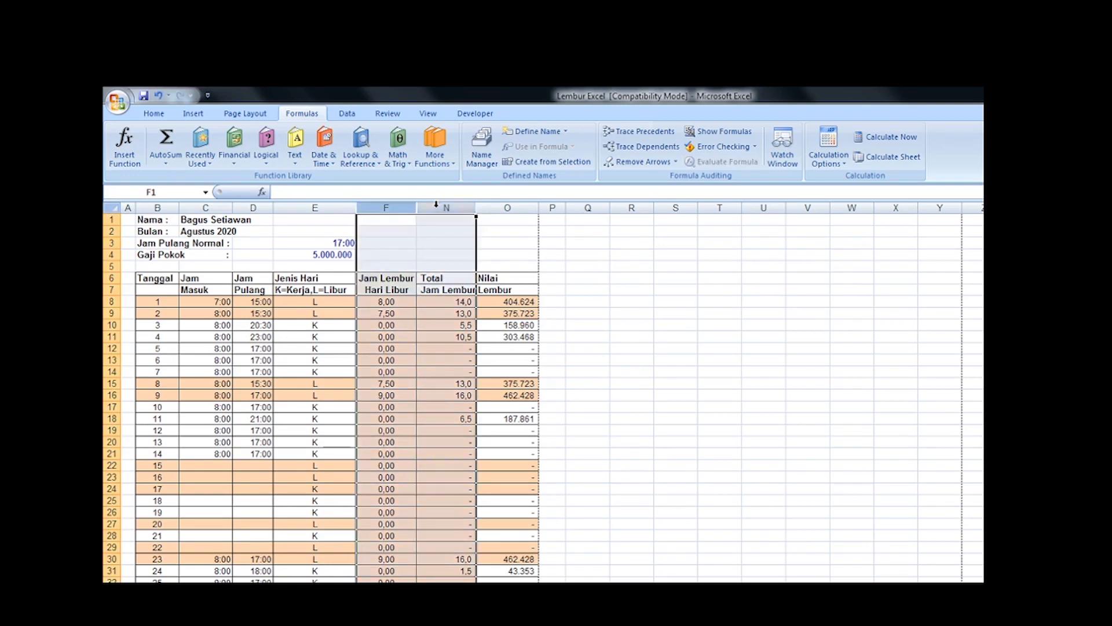
right_click(426, 250)
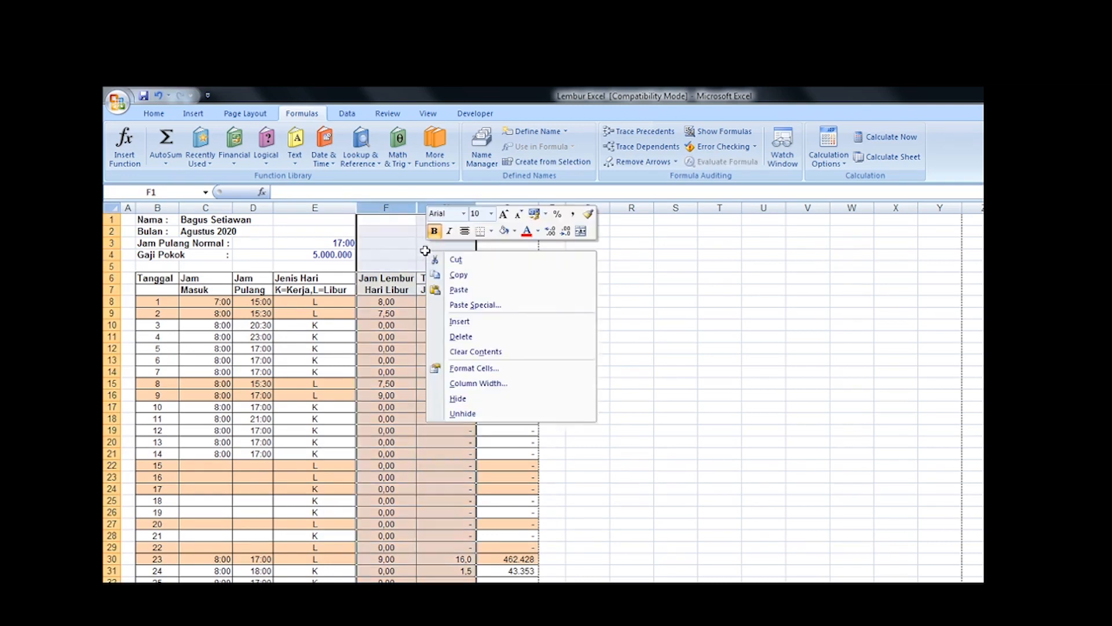
click(479, 410)
Step: Examine date 1's formulas across the calculation columns from F8 to O8, and return to the start of the row
click(400, 299)
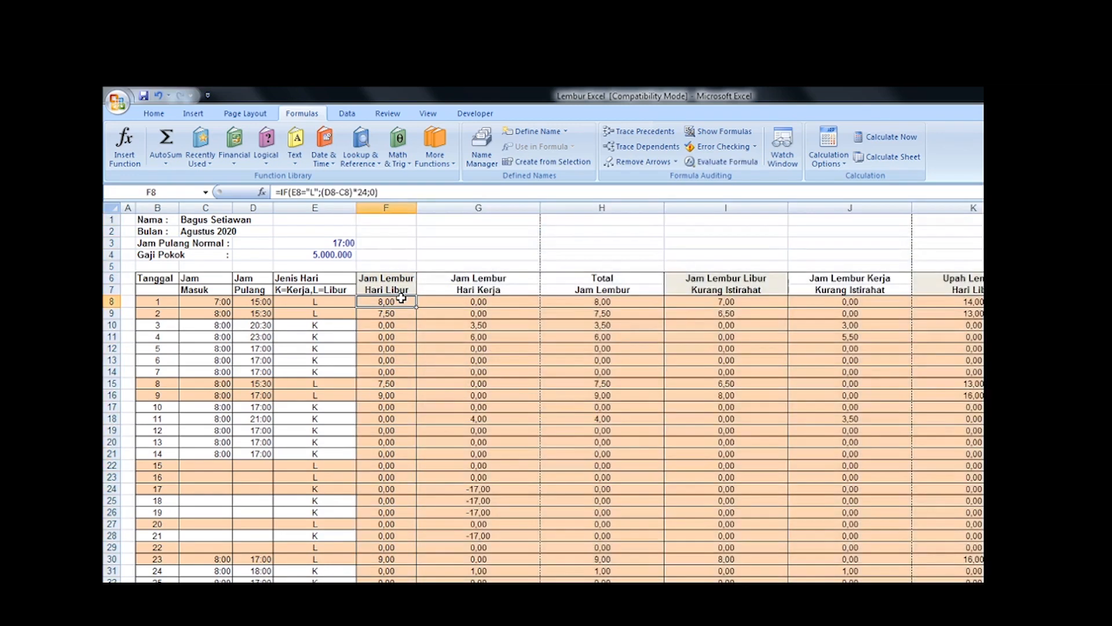
key(Right)
key(Right)
key(Right)
key(Right)
key(Right)
key(Right)
key(Right)
key(Right)
key(Right)
key(Right)
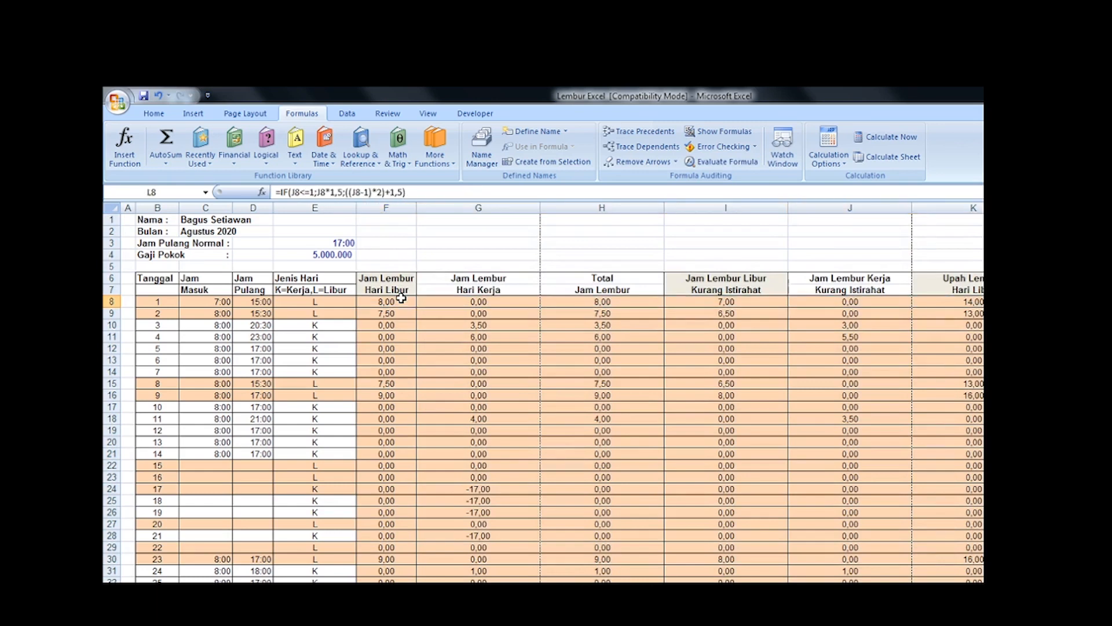
key(Left)
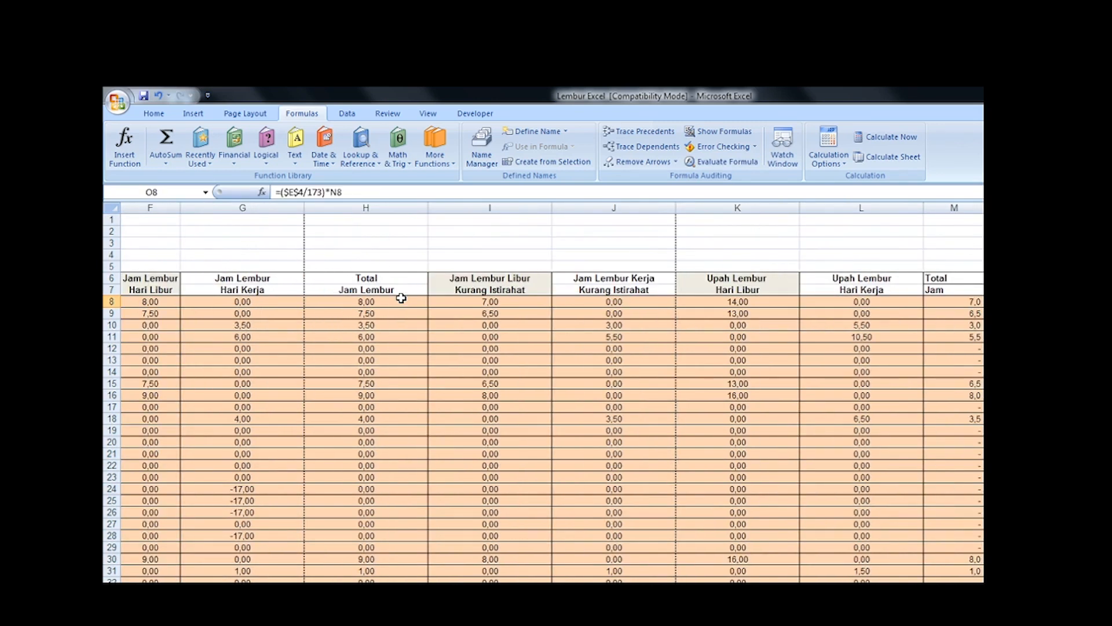
key(Left)
key(Left)
key(Left)
key(Left)
key(Left)
key(Left)
key(Left)
key(Left)
key(Left)
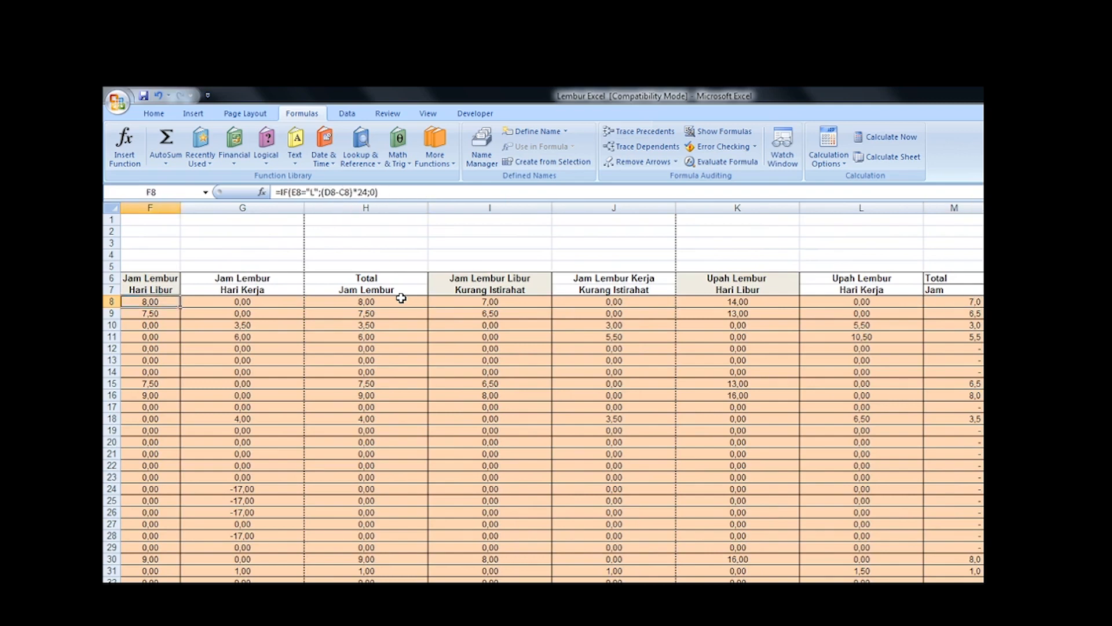
key(Home)
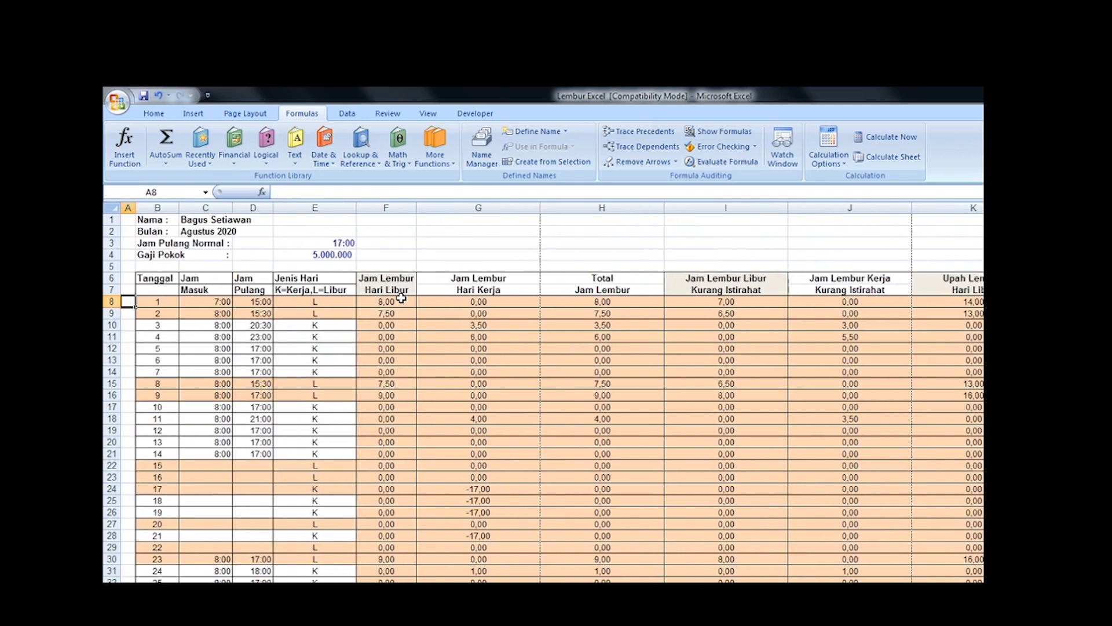
Step: Check date 1's clock times and day type, and the Jam Lembur Hari Libur formulas for dates 1 to 3
key(Right)
key(Right)
key(Right)
key(Right)
key(Right)
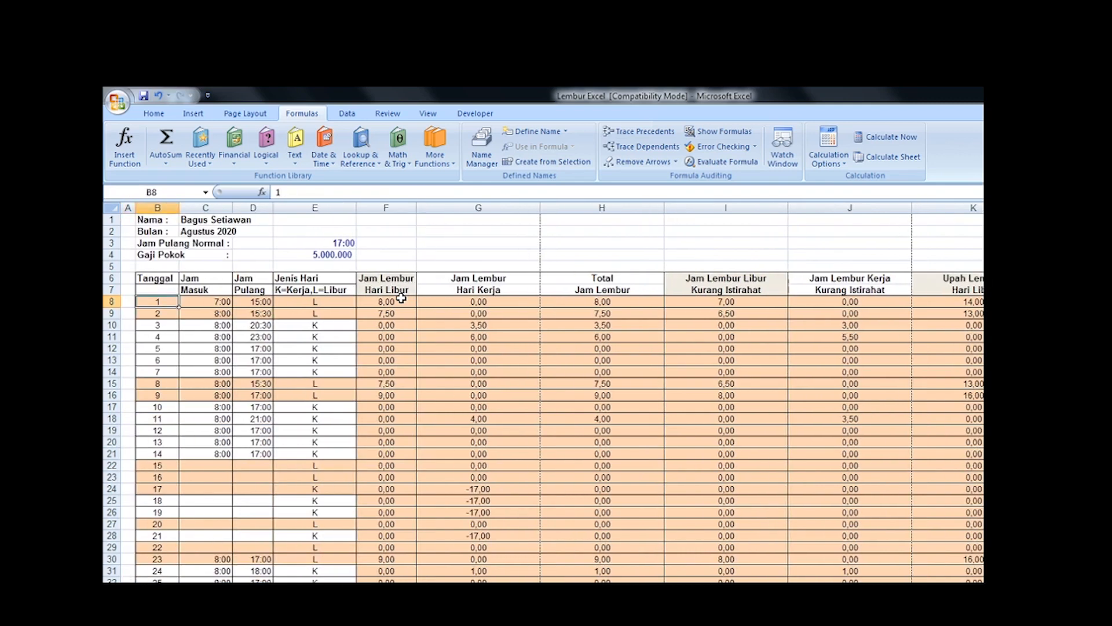
key(Left)
key(Left)
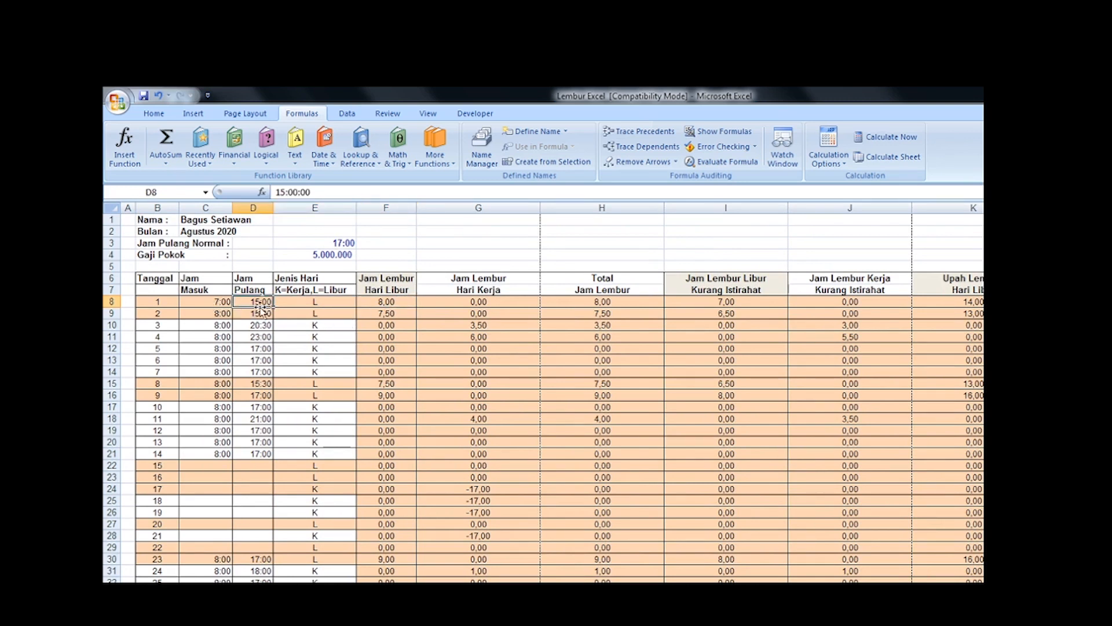
click(320, 303)
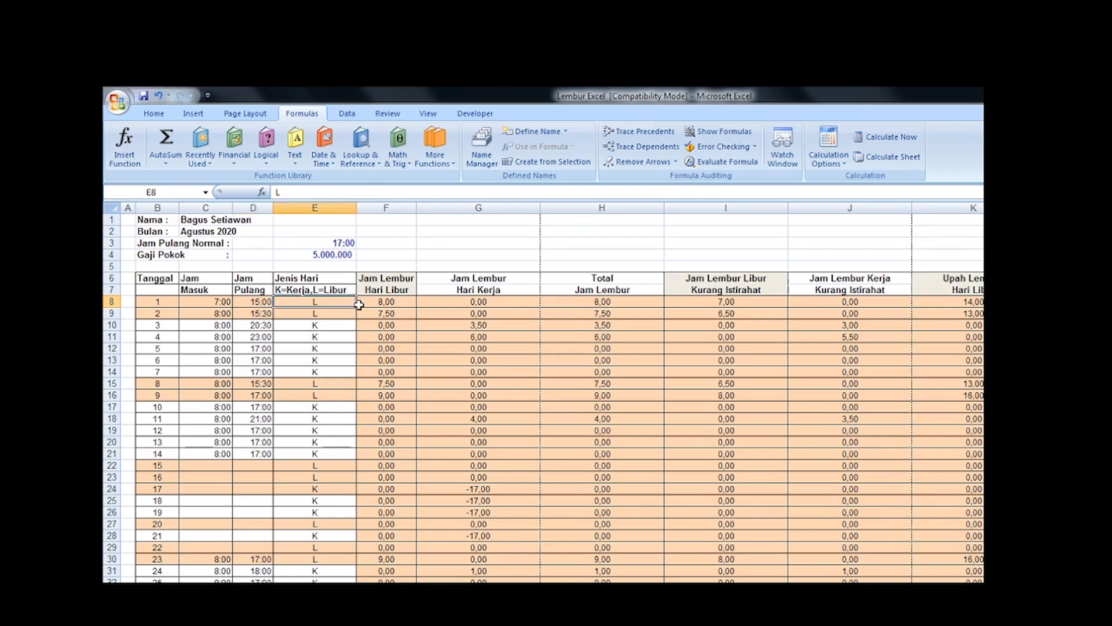
click(393, 302)
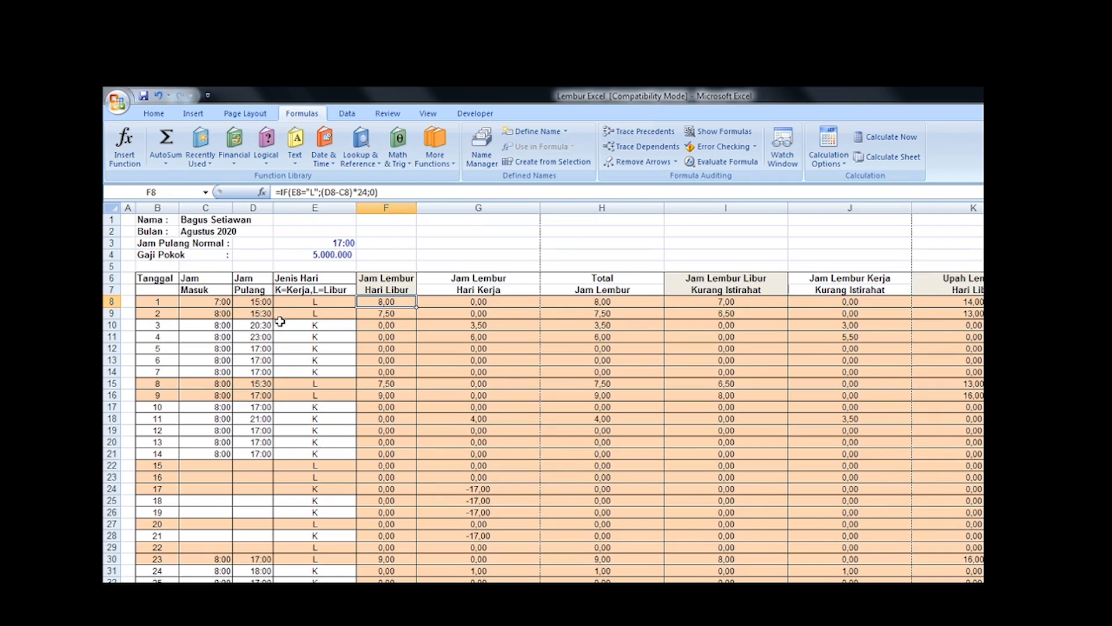
key(Down)
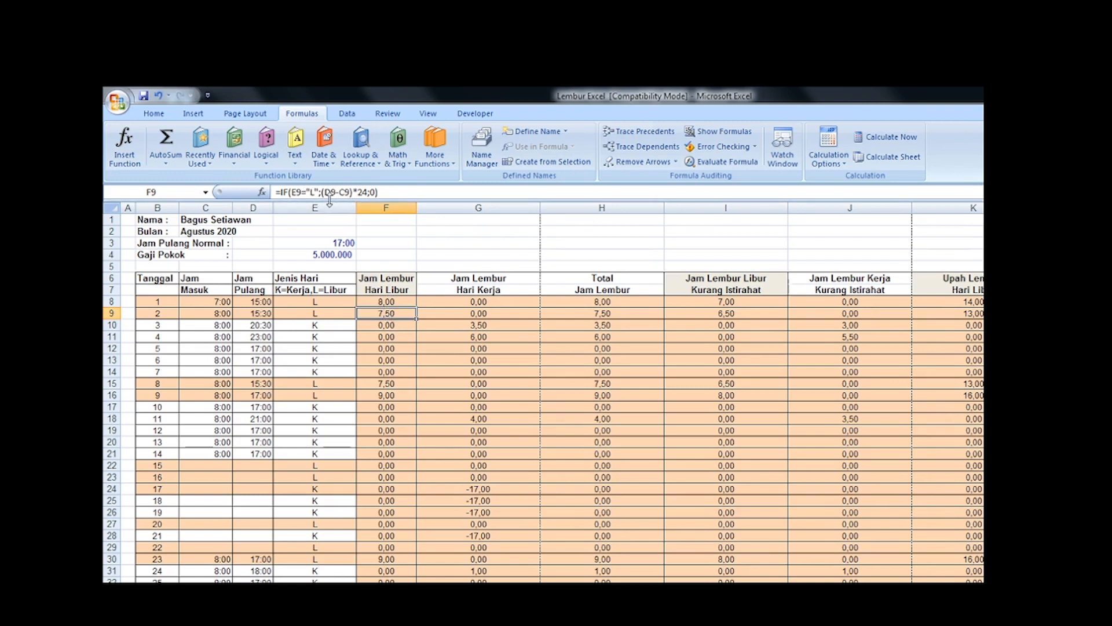
click(397, 326)
click(398, 312)
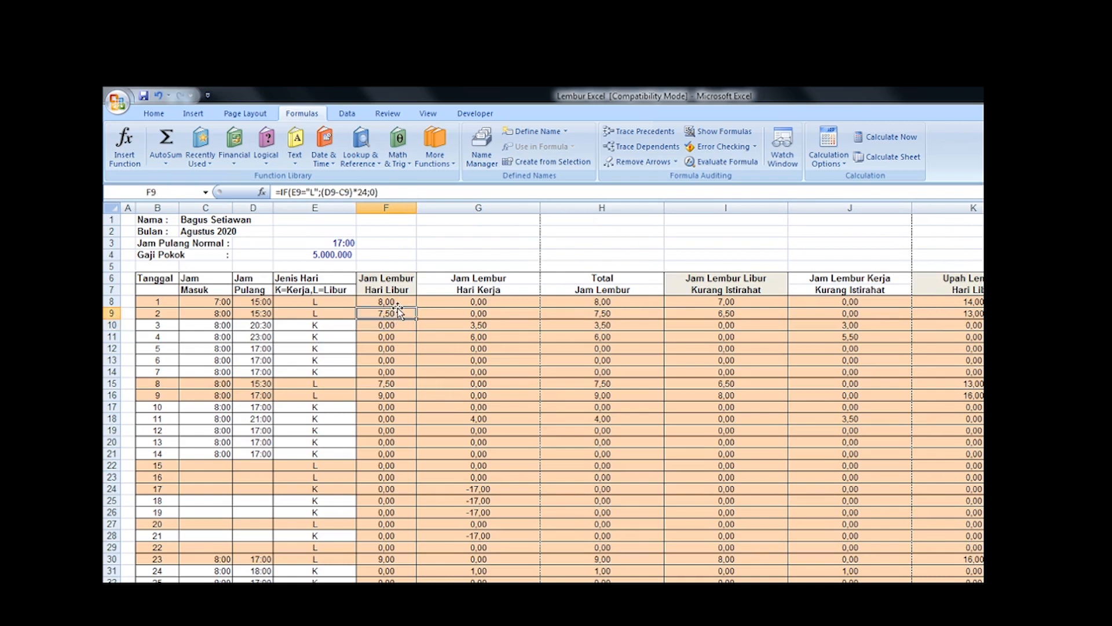
Step: Format the Jam Lembur Hari Libur cells F8:F18 as Number with 2 decimal places
drag(390, 302, 396, 418)
right_click(396, 341)
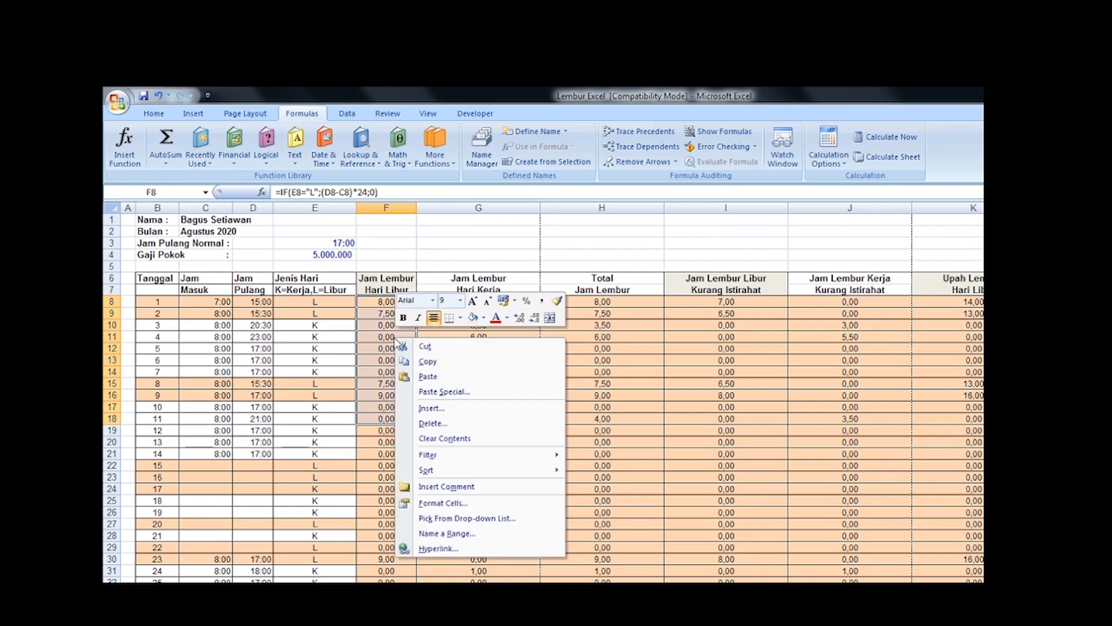
click(455, 503)
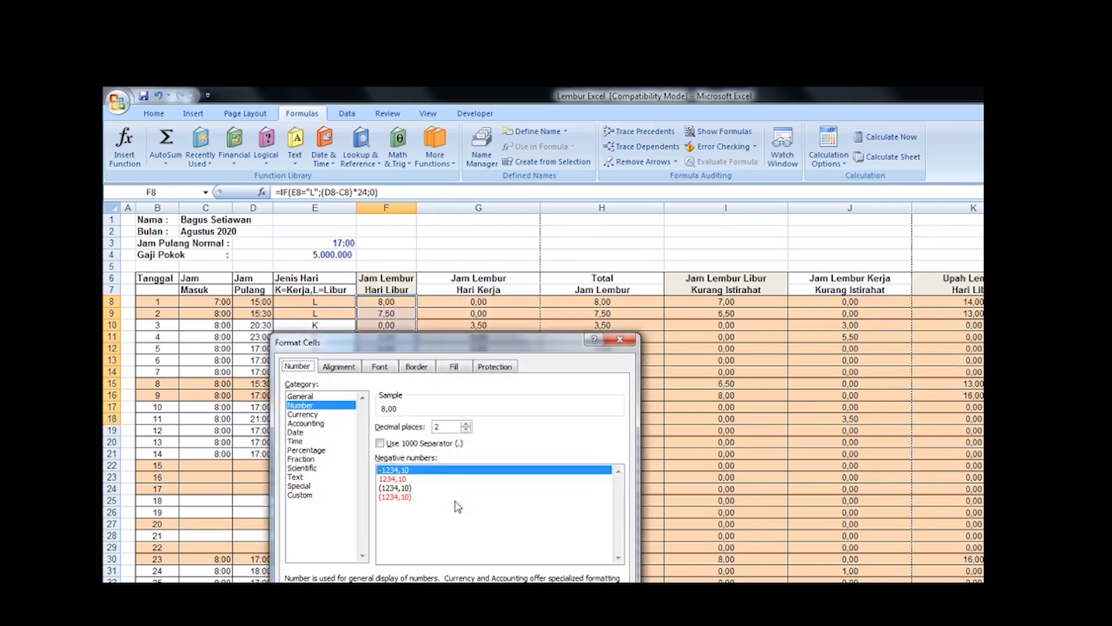
click(313, 408)
key(Return)
Step: Try the Time format *13:30:55 on F8:F18, and undo it
right_click(385, 358)
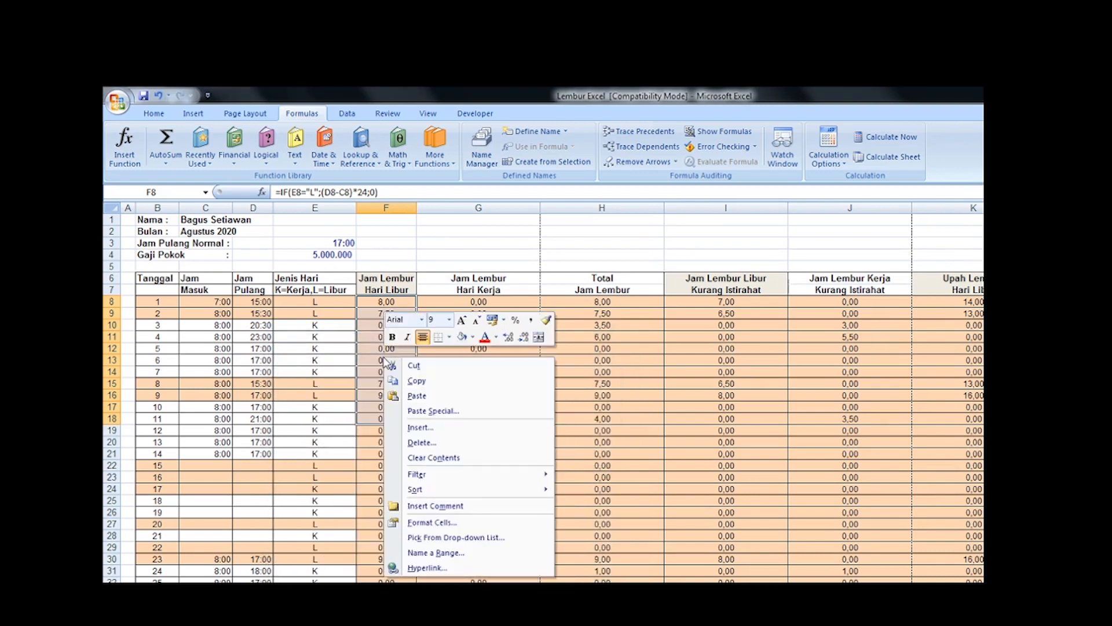
click(432, 522)
click(298, 459)
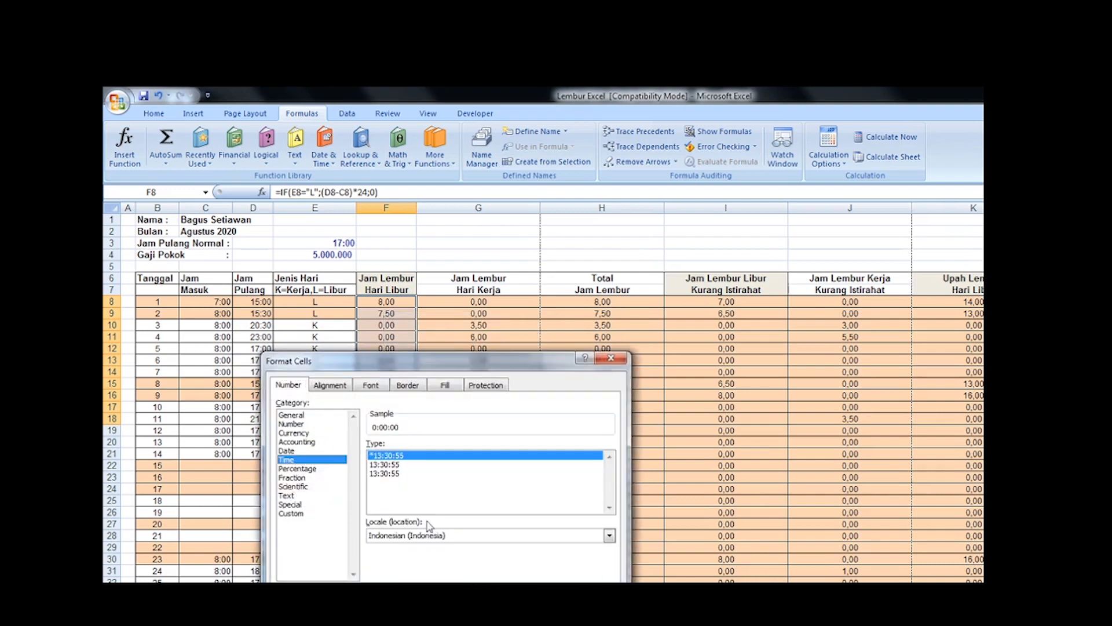
key(Return)
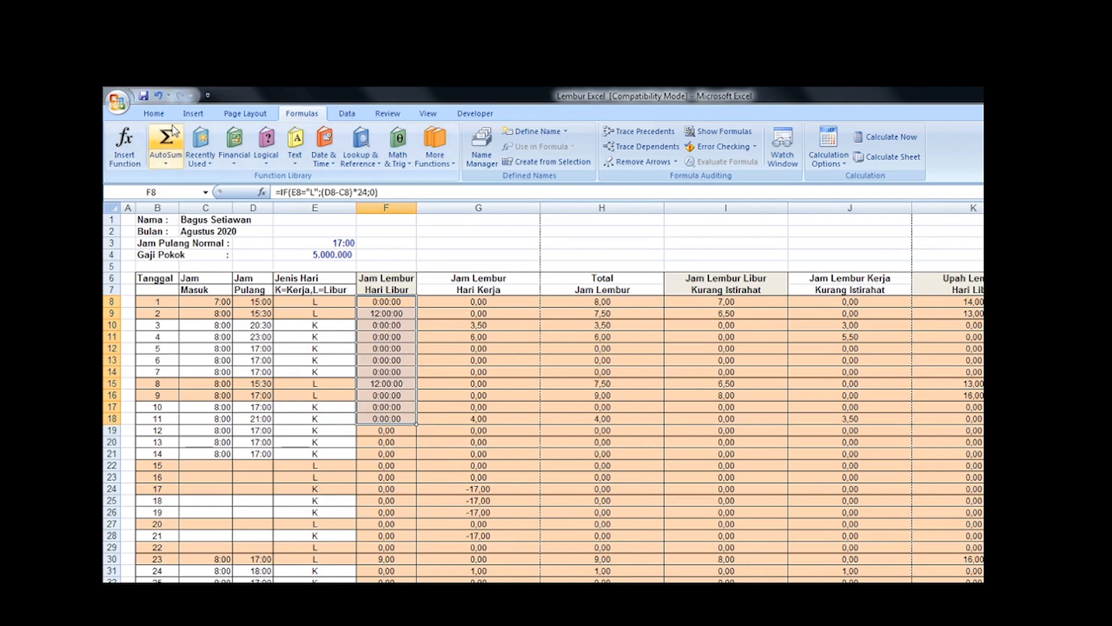
click(160, 95)
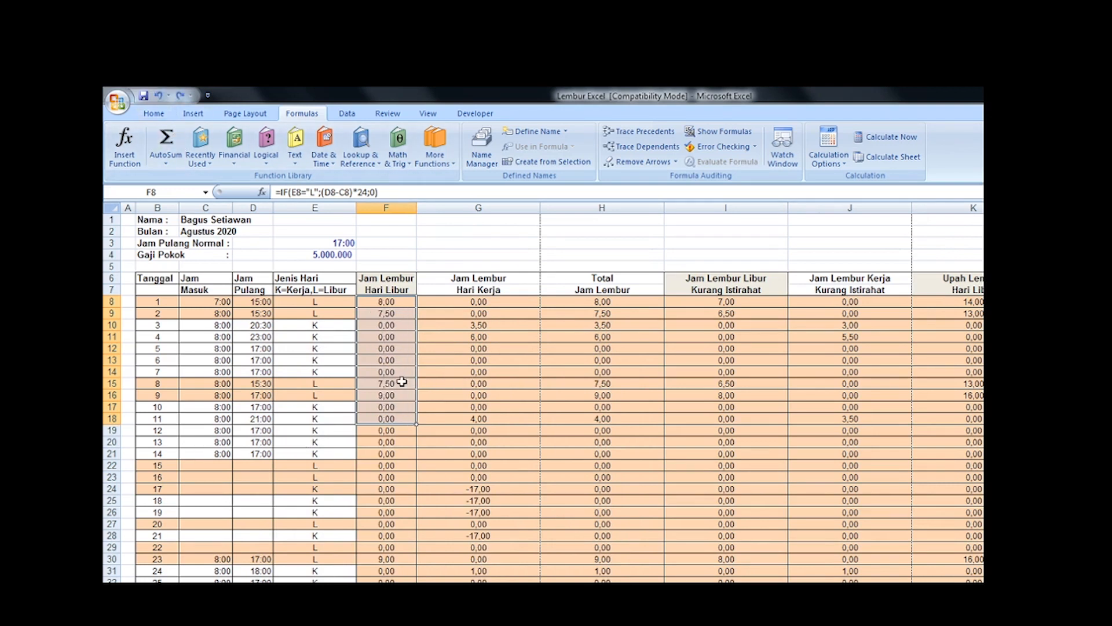
Step: Check the Jam Lembur Hari Libur formulas for dates 8 and 1 and date 2's clock-out time
click(402, 383)
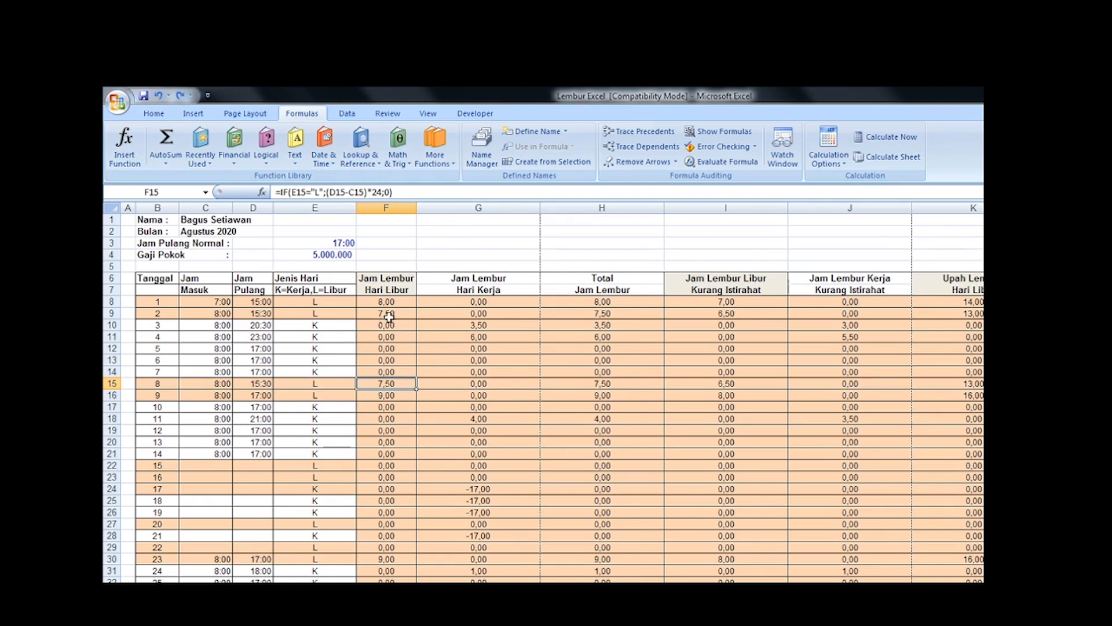
click(261, 313)
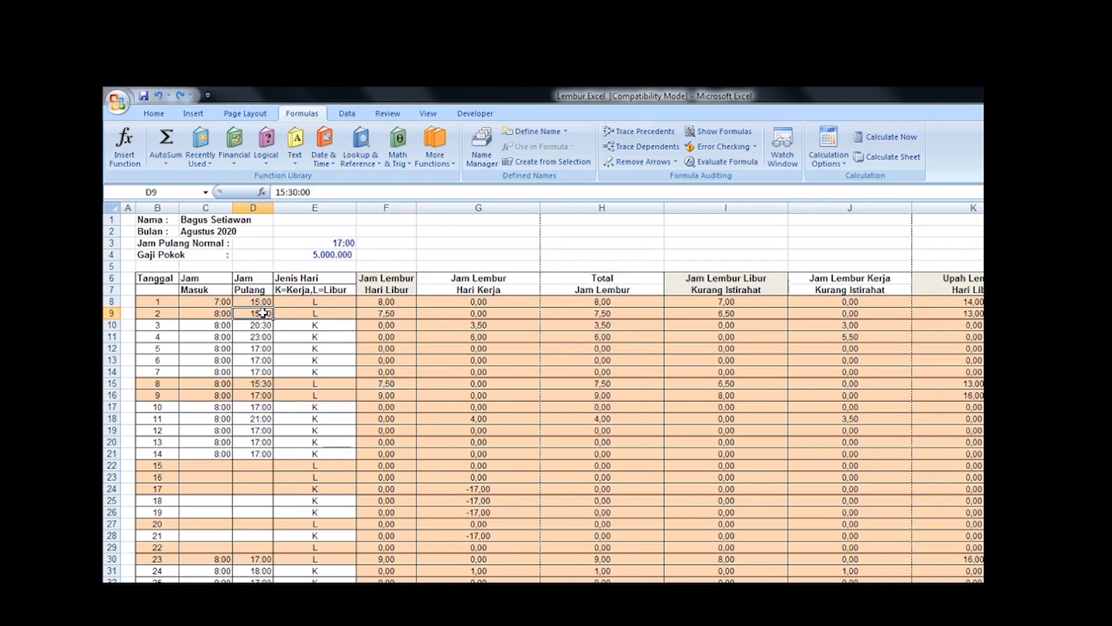
click(398, 302)
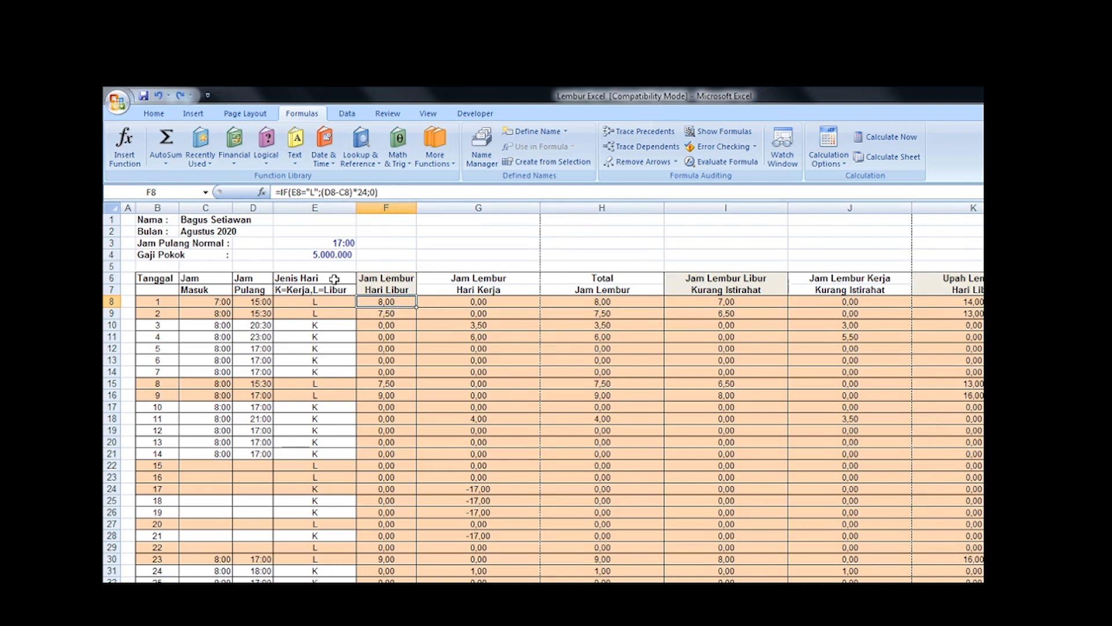
Step: Check the Jam Lembur Hari Kerja formulas for dates 1 to 3, and compare date 3's with its Hari Libur formula
click(485, 302)
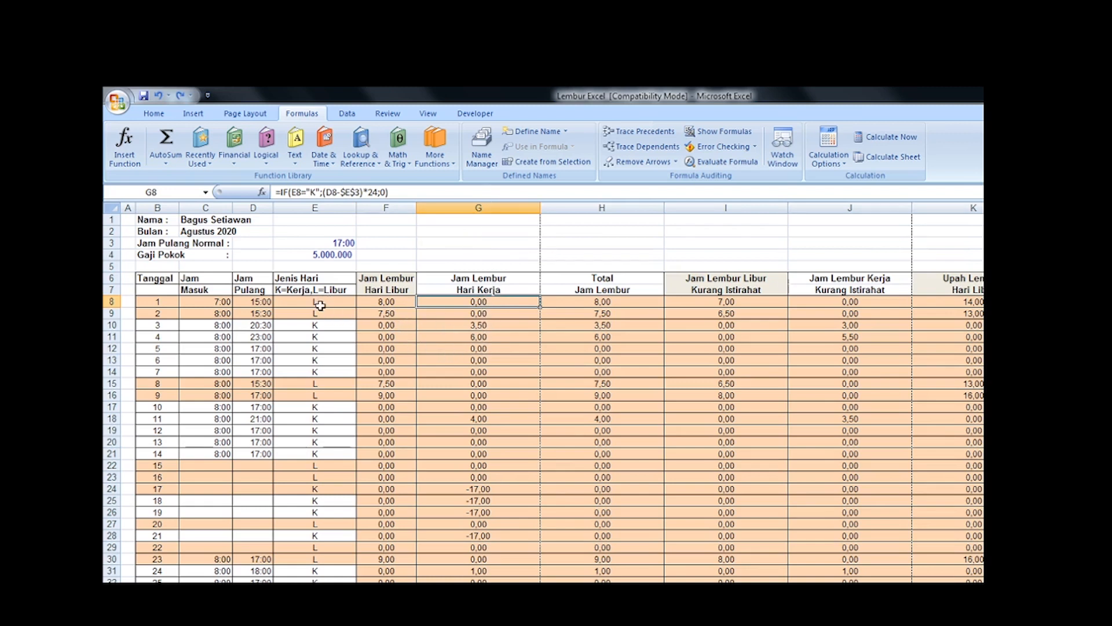
click(470, 317)
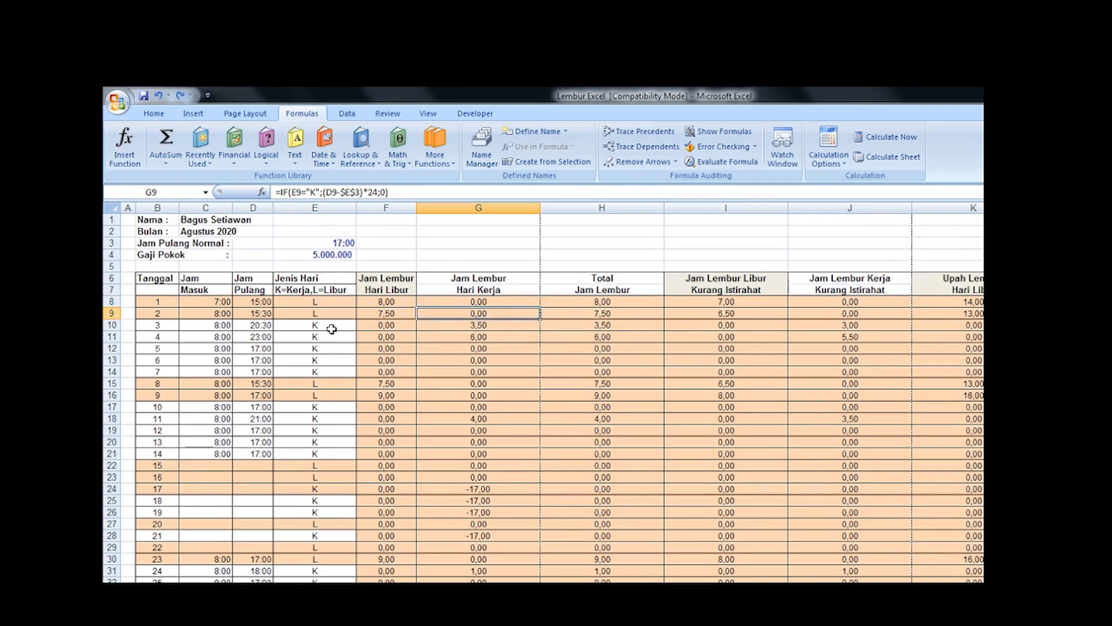
click(474, 327)
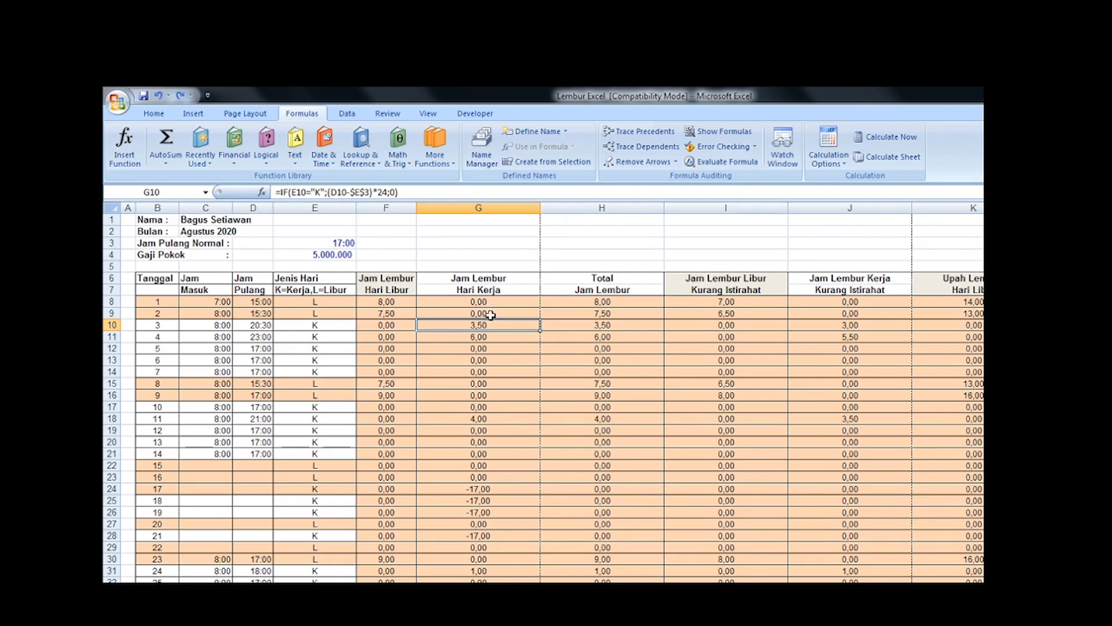
click(391, 326)
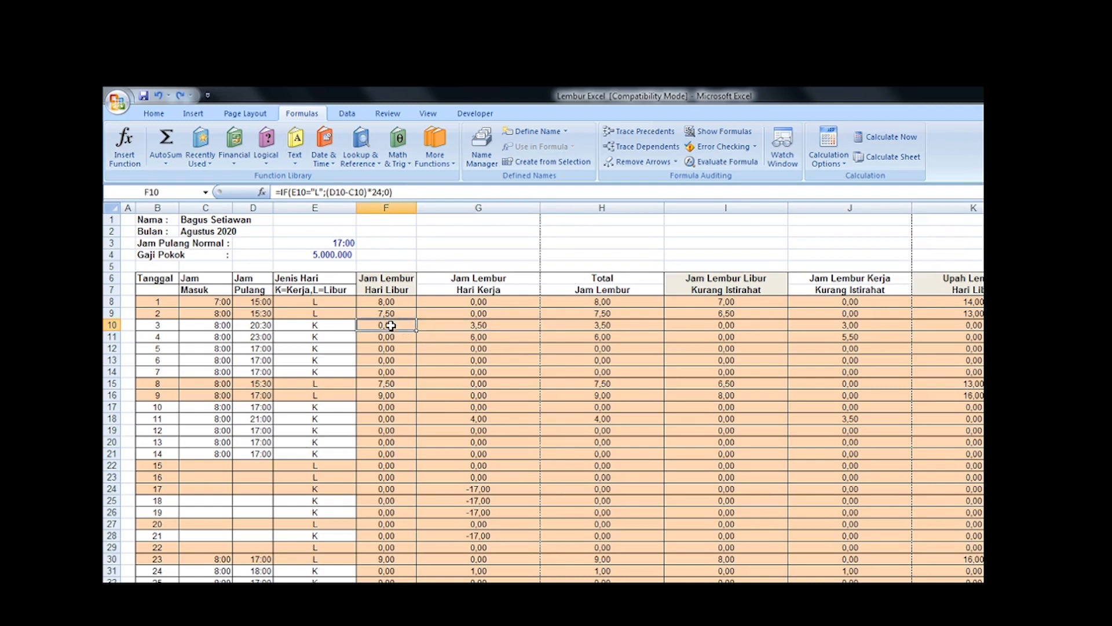
Step: Check the Total Jam Lembur formulas for dates 4, 1 and 6, and the Jam Lembur Hari Kerja formulas for dates 4 and 17
click(488, 335)
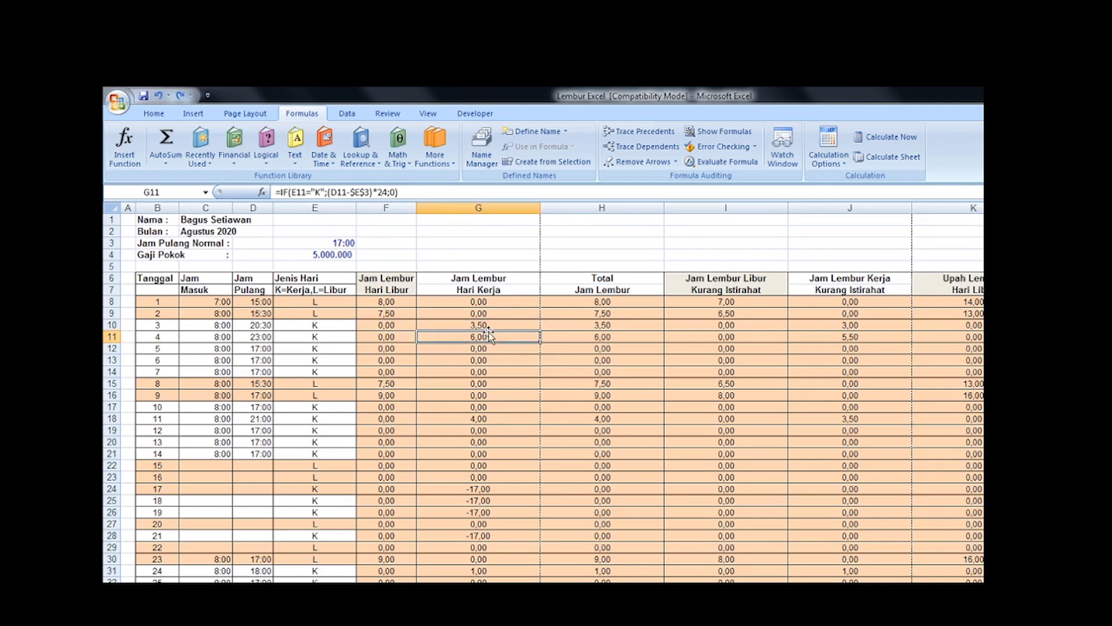
click(612, 341)
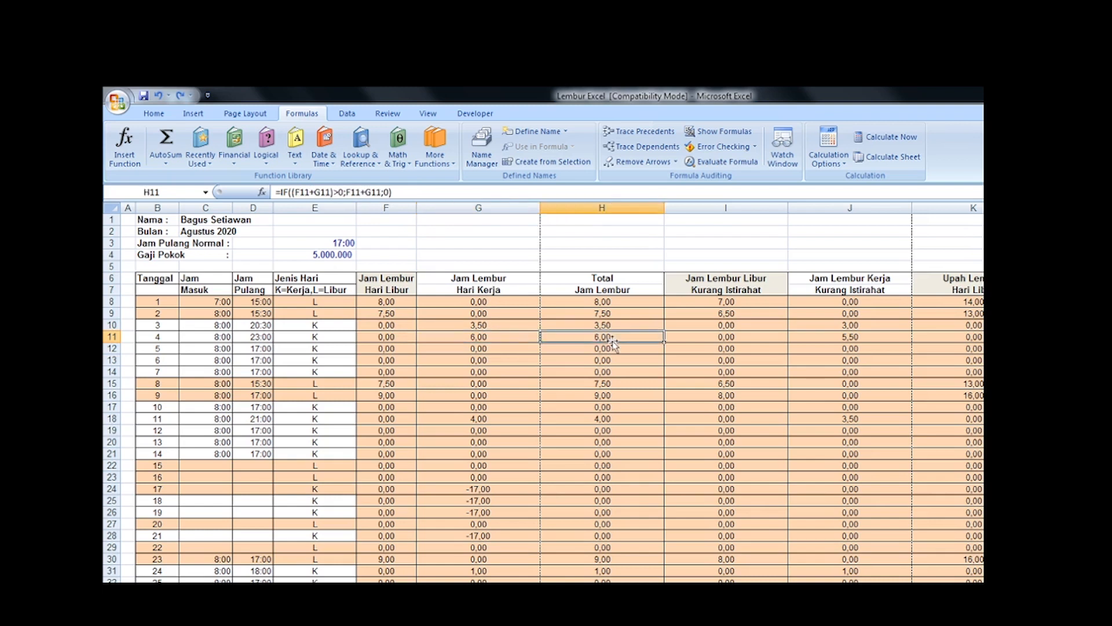
click(617, 303)
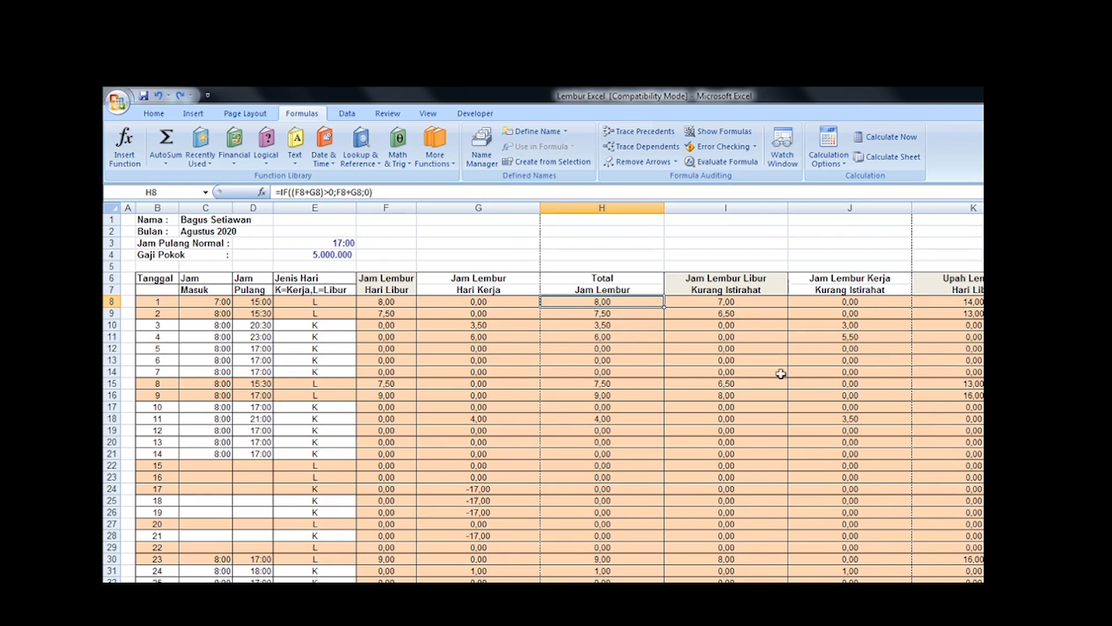
click(605, 361)
scroll(592, 433, down, 1)
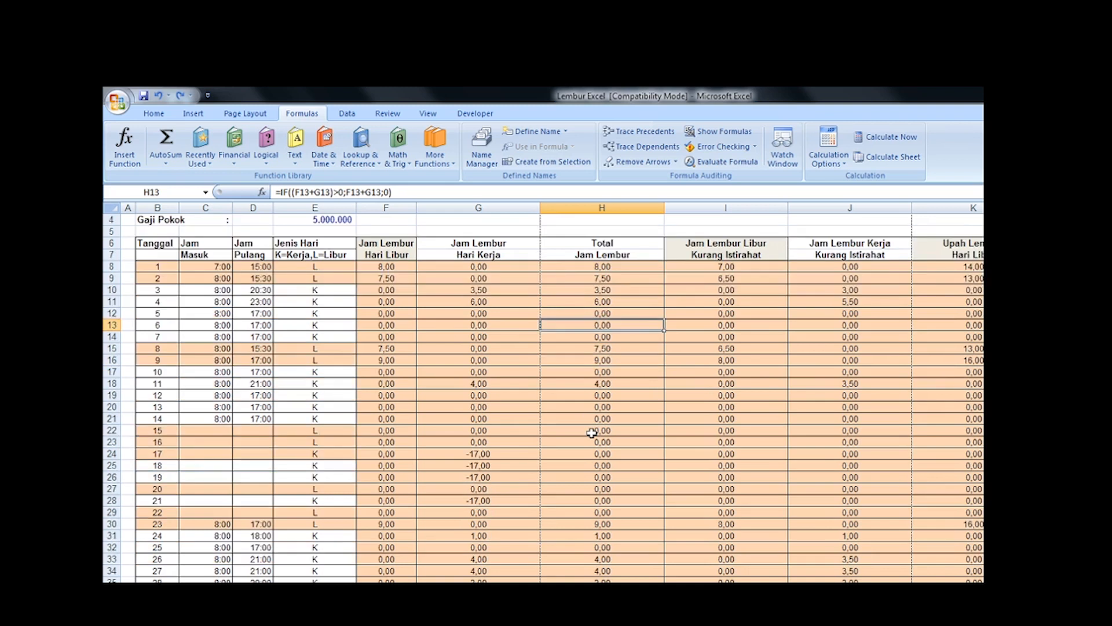
click(483, 457)
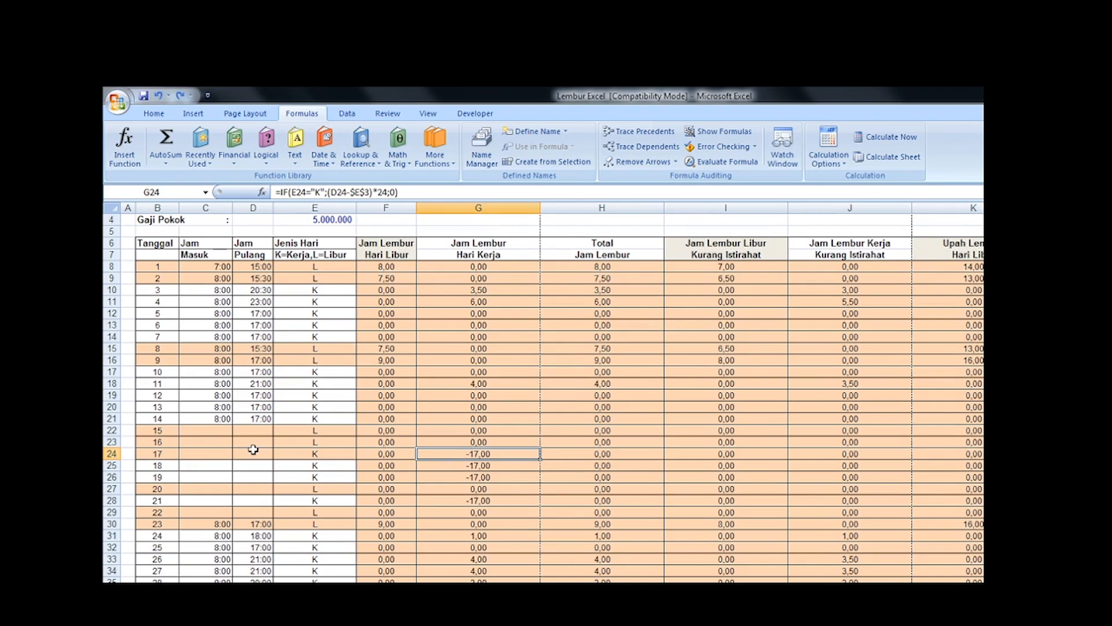
scroll(460, 467, up, 1)
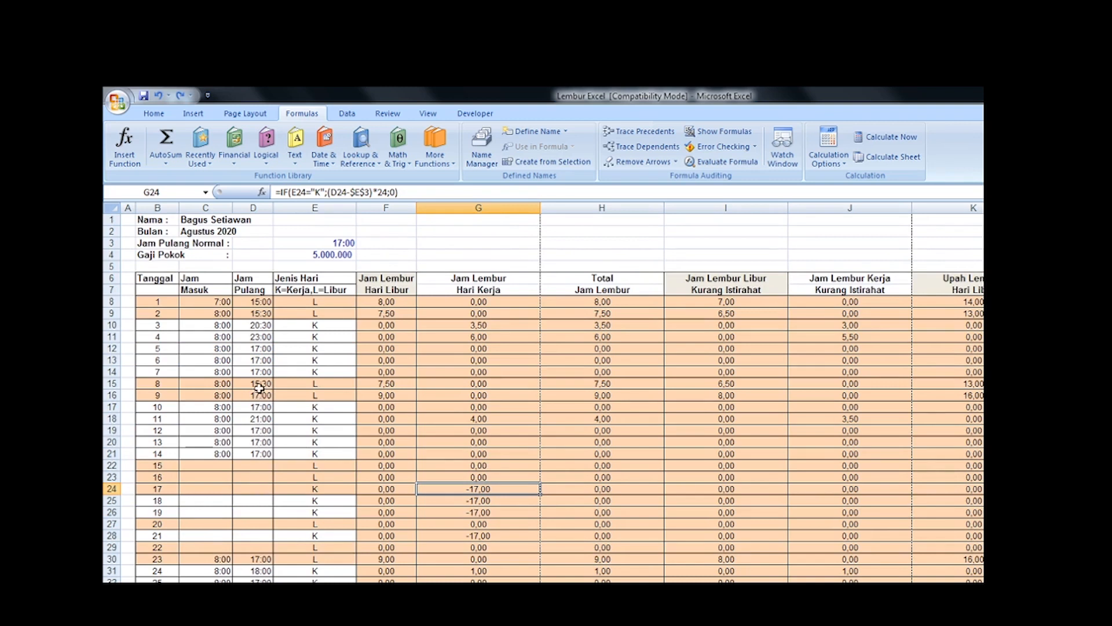
Step: Set the Jam Pulang for date 5 in D12 to 14:00
click(260, 351)
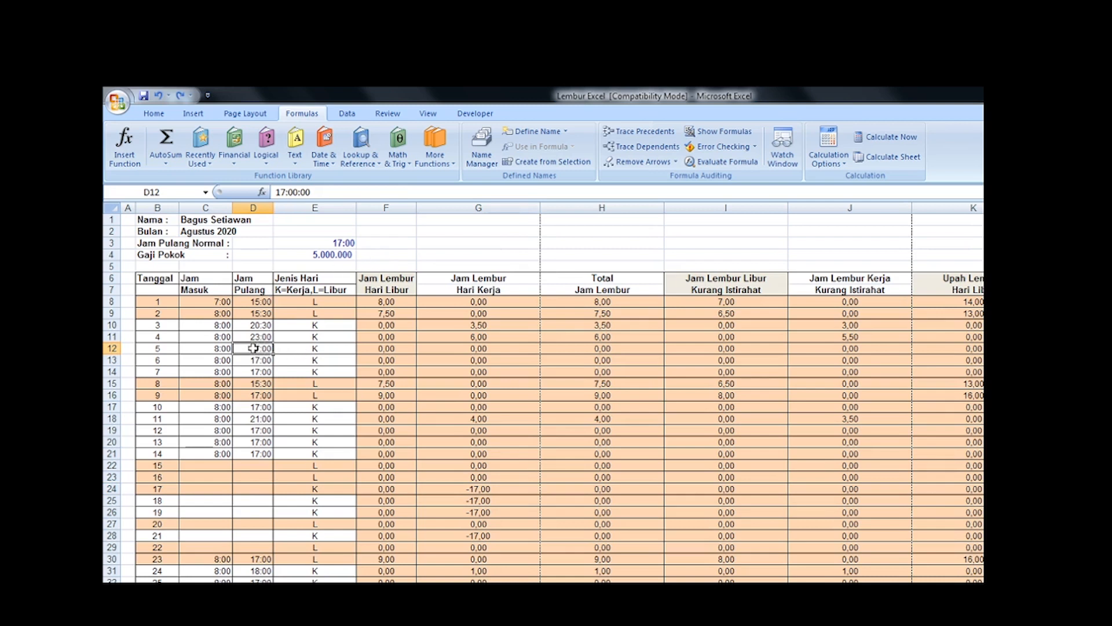
click(279, 192)
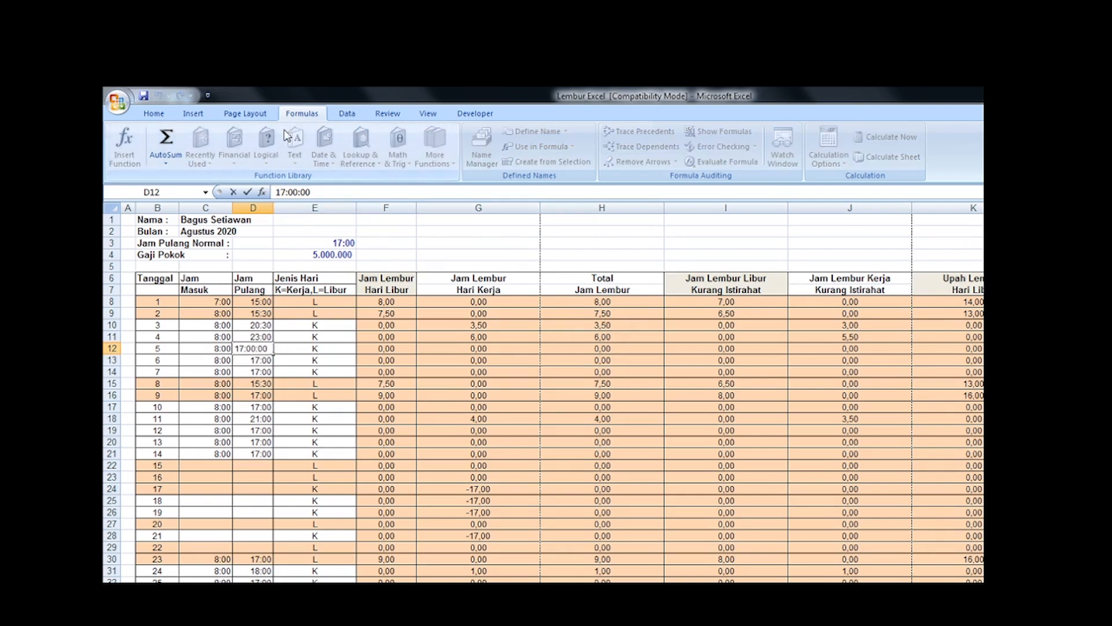
key(Delete)
text(4)
key(Tab)
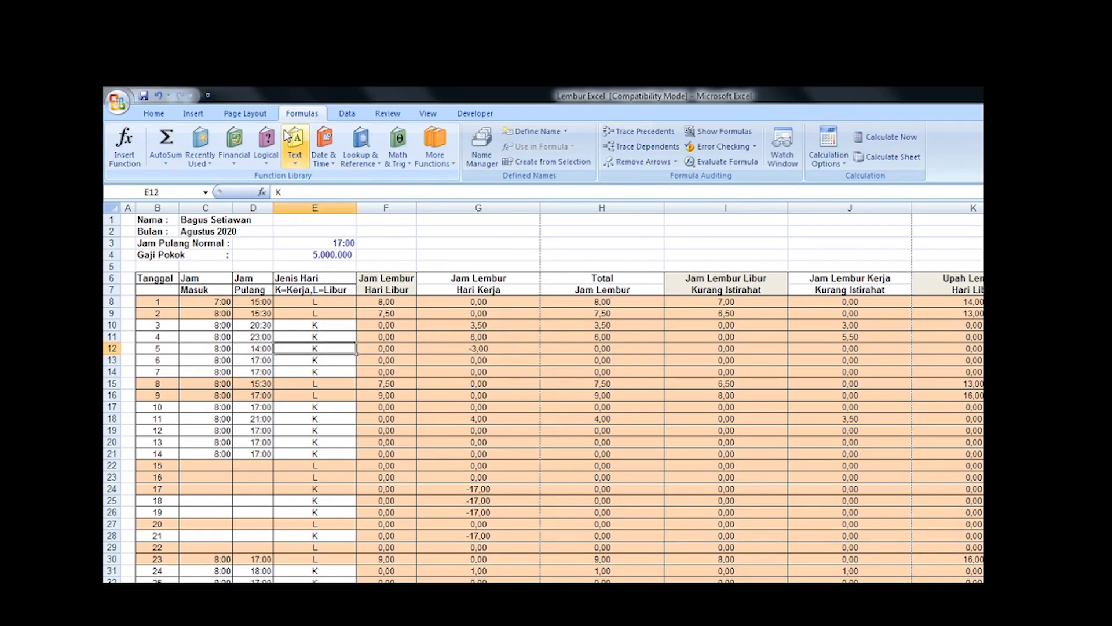
Step: Compare date 5's Jam Lembur Hari Kerja and Total Jam Lembur formulas, and undo the change to its Jam Pulang
key(Right)
key(Right)
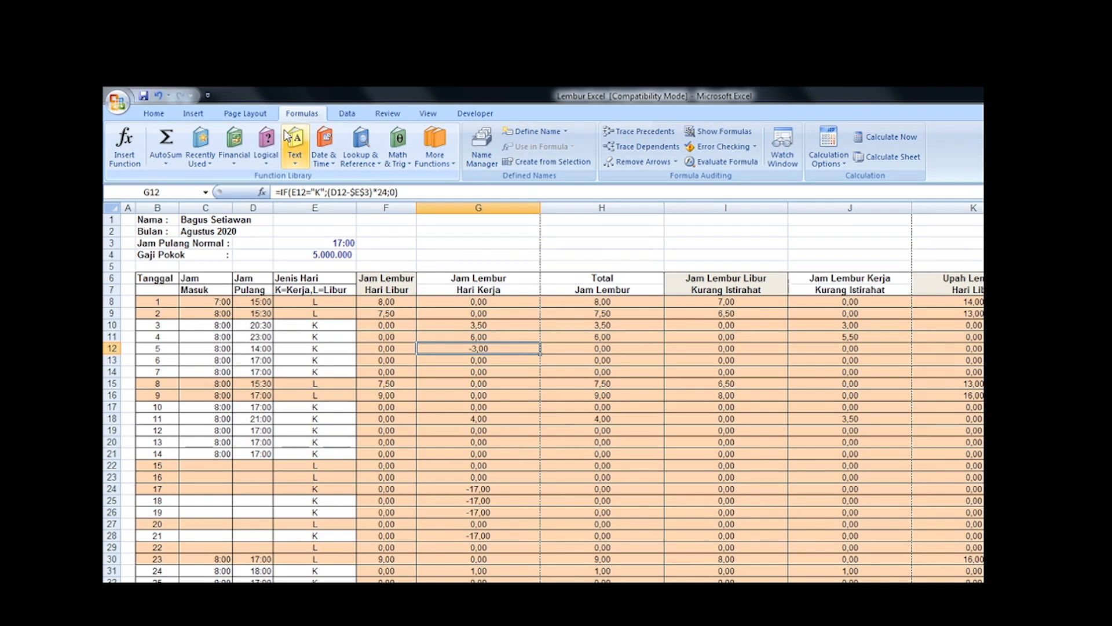
key(Right)
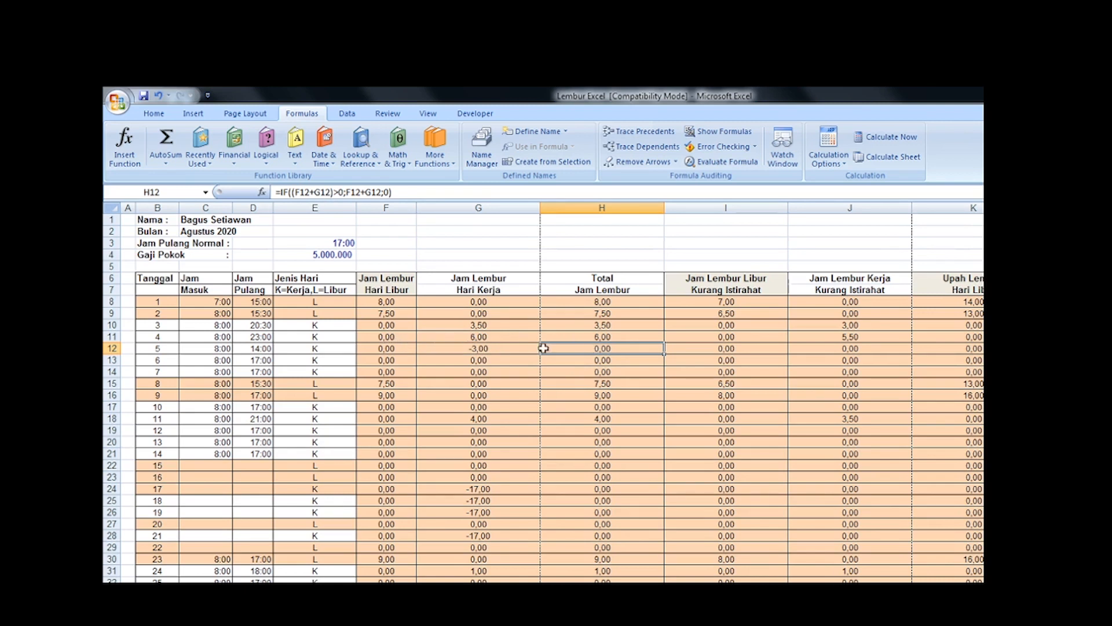
click(477, 349)
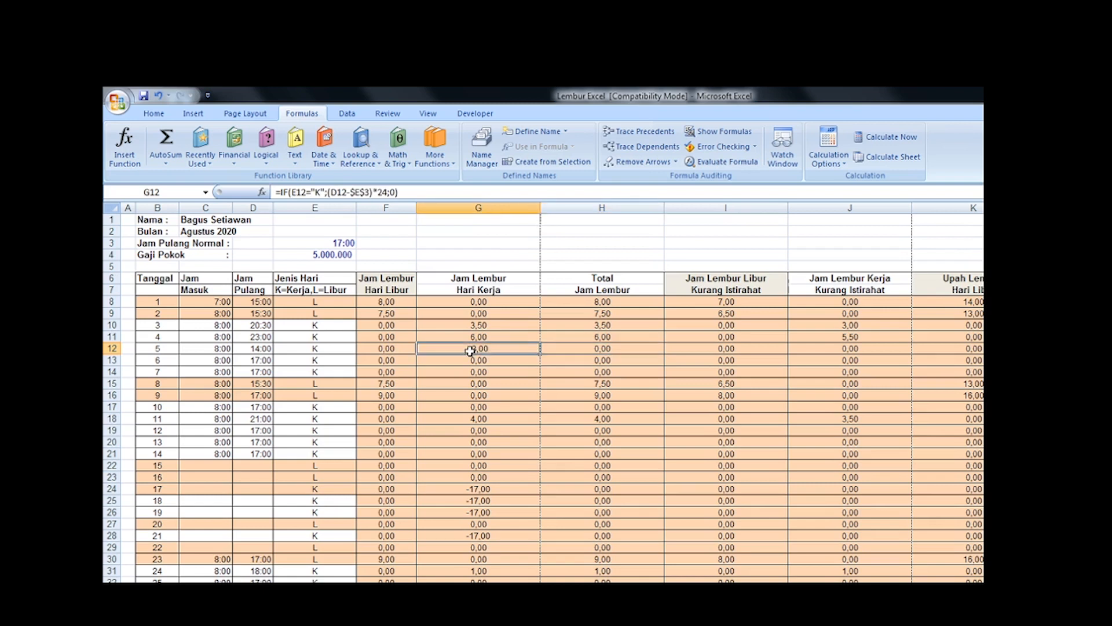
click(617, 344)
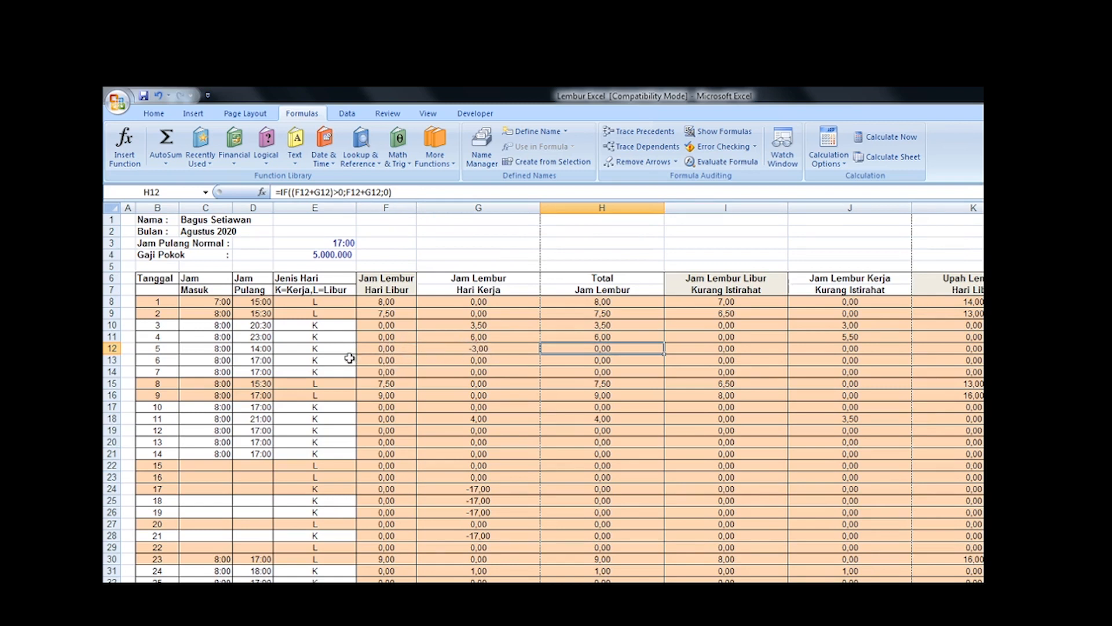
key(ctrl+z)
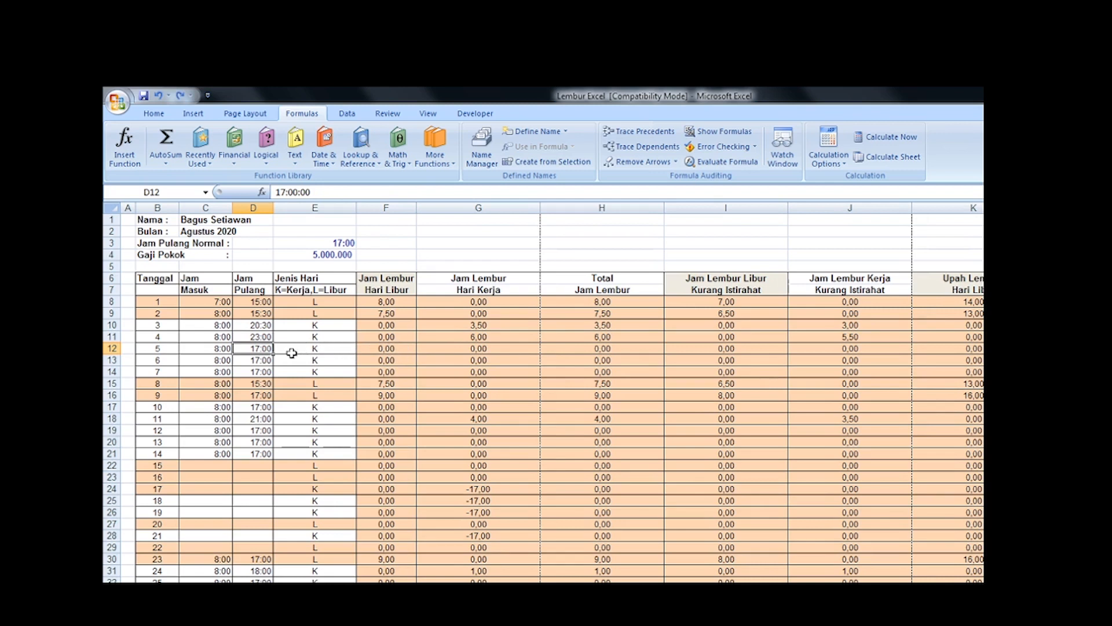
Step: Check the Total Jam Lembur formulas for dates 6 and 3
click(603, 360)
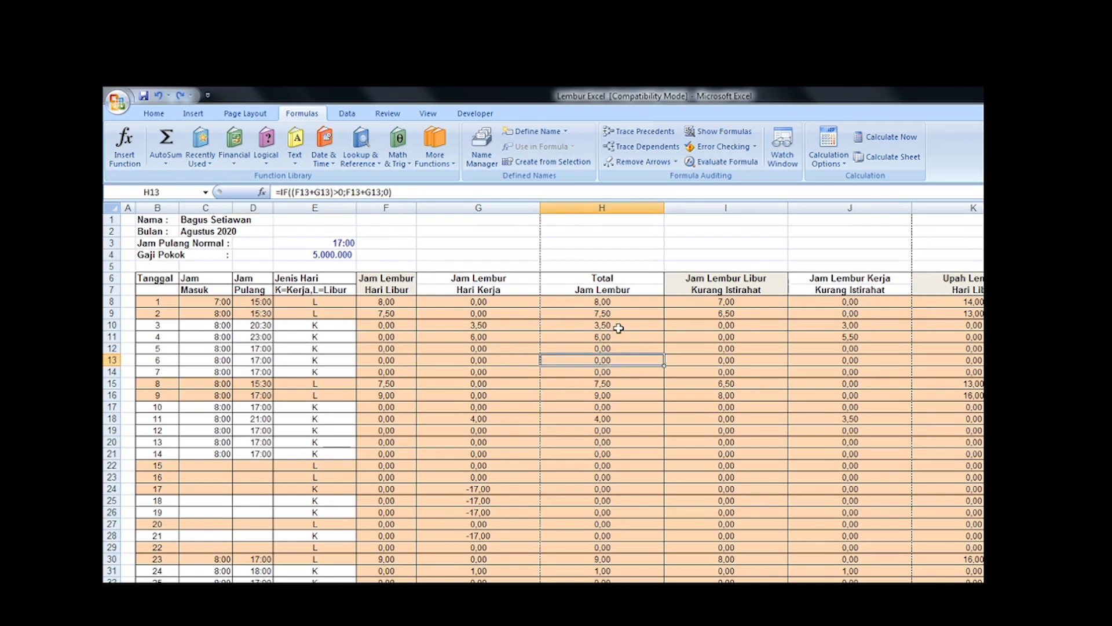
scroll(616, 324, down, 1)
scroll(616, 324, up, 1)
click(615, 326)
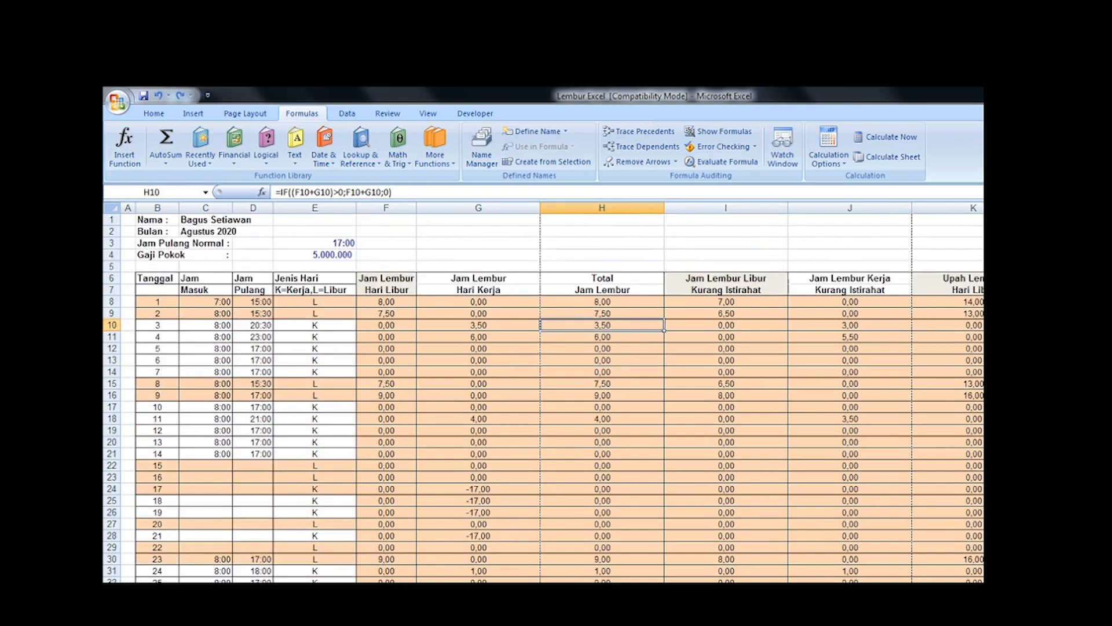
Step: Switch to the Word document, read the break-deduction rules under Aturan lain, and return to the Excel workbook
key(alt+Tab)
click(703, 440)
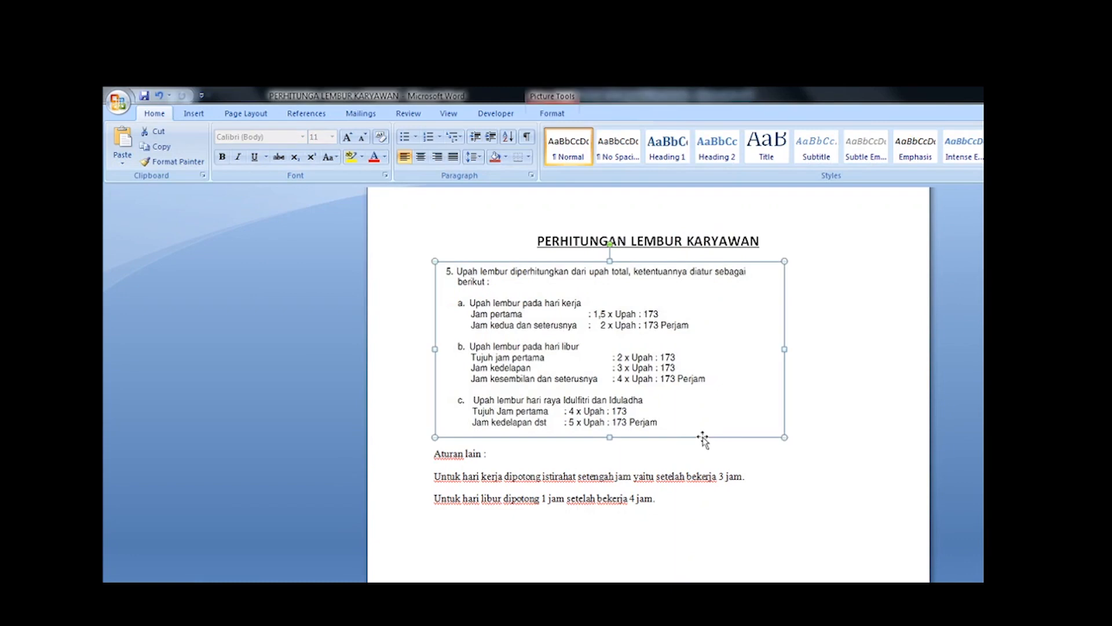
click(719, 501)
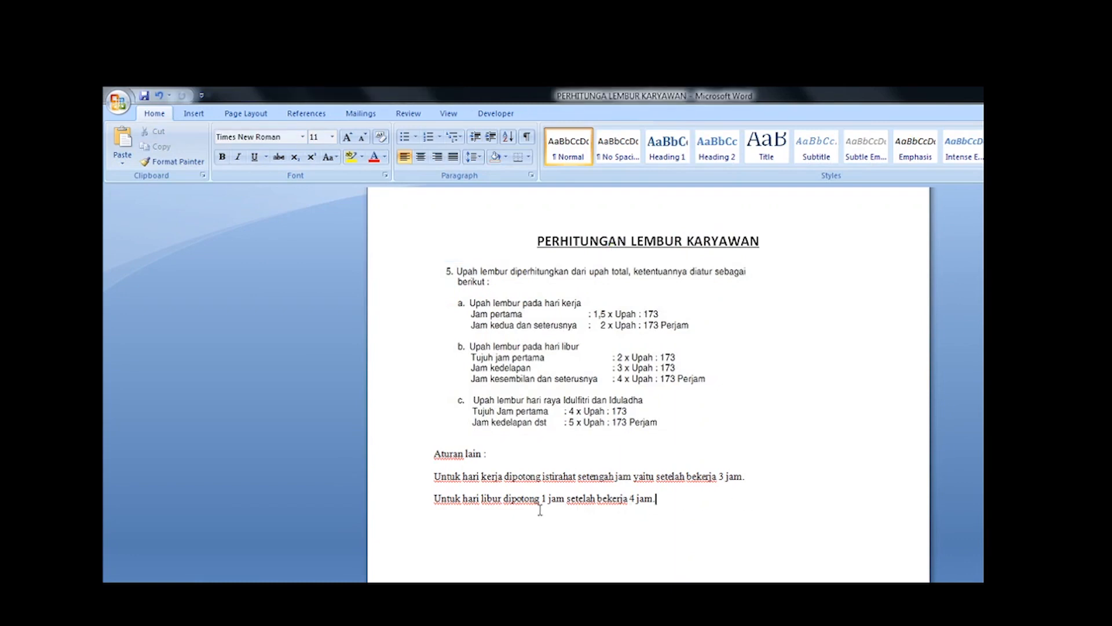
key(alt+Tab)
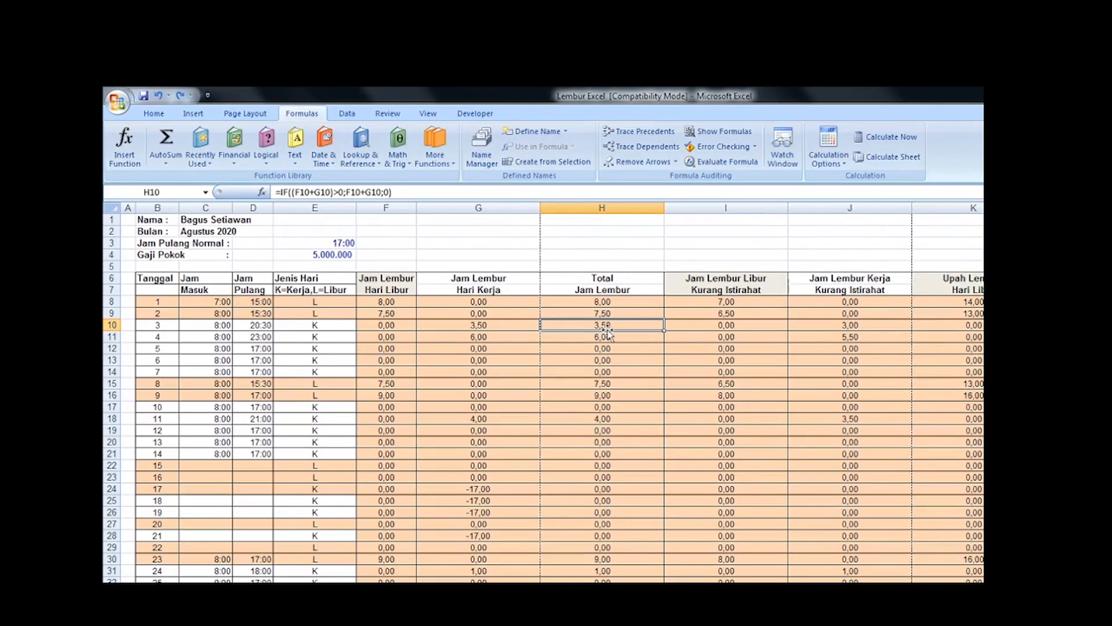
scroll(609, 333, down, 1)
scroll(609, 333, up, 1)
Step: Switch to Word to examine the 3-hour condition in the hari kerja break rule, and return to Excel
key(alt+Tab)
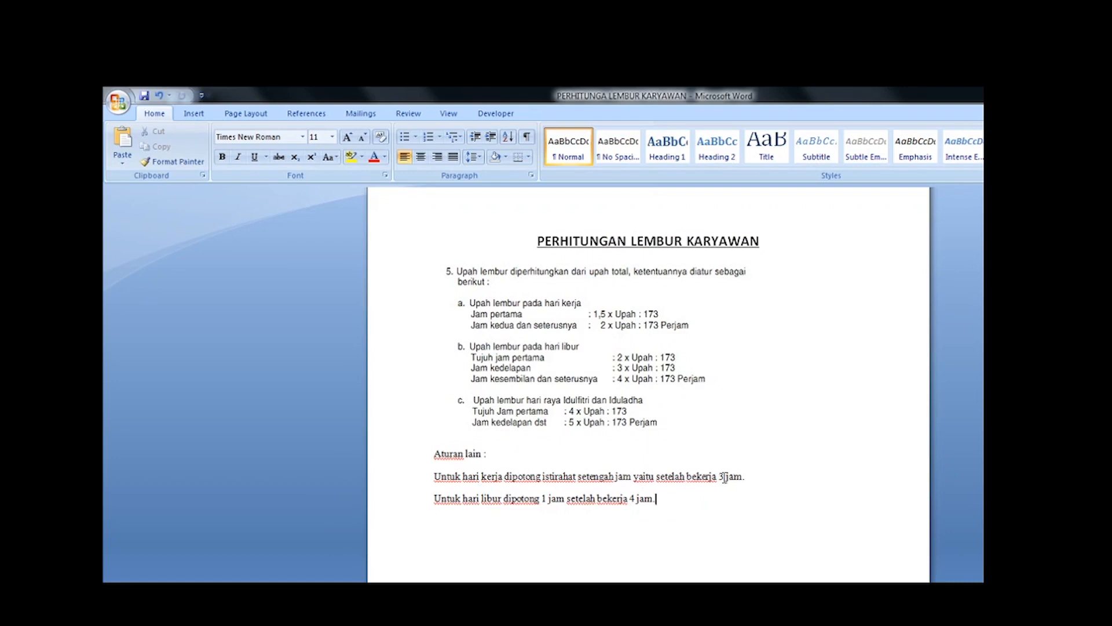
drag(724, 476, 687, 476)
click(692, 477)
key(alt+Tab)
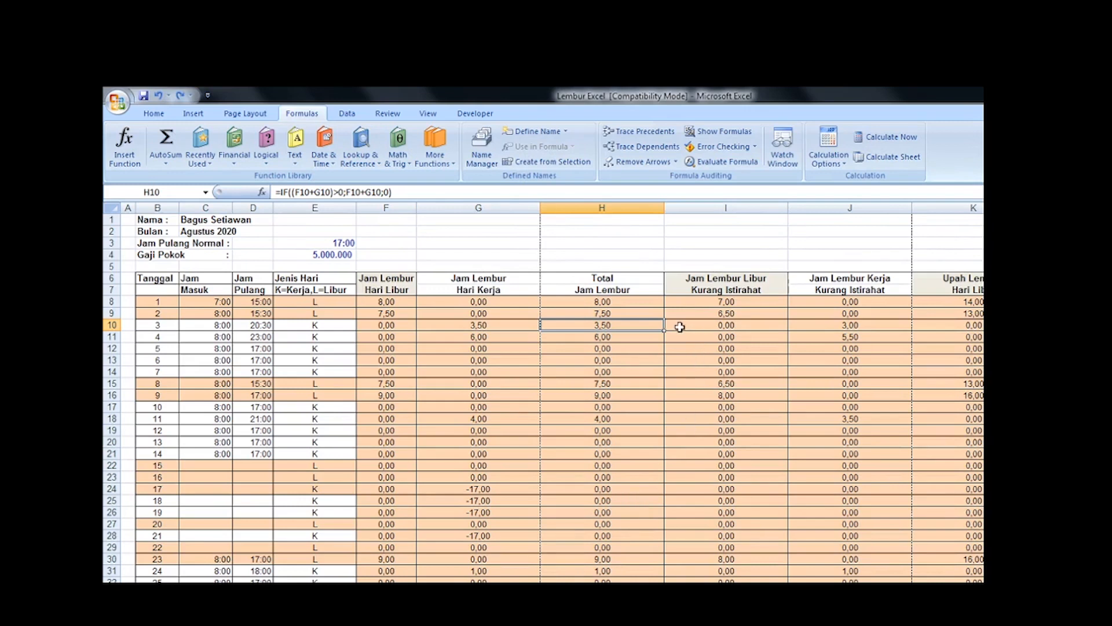
Step: Compare date 1's Jam Lembur Libur Kurang Istirahat formula in I8 with its Total Jam Lembur formula in H8
click(708, 303)
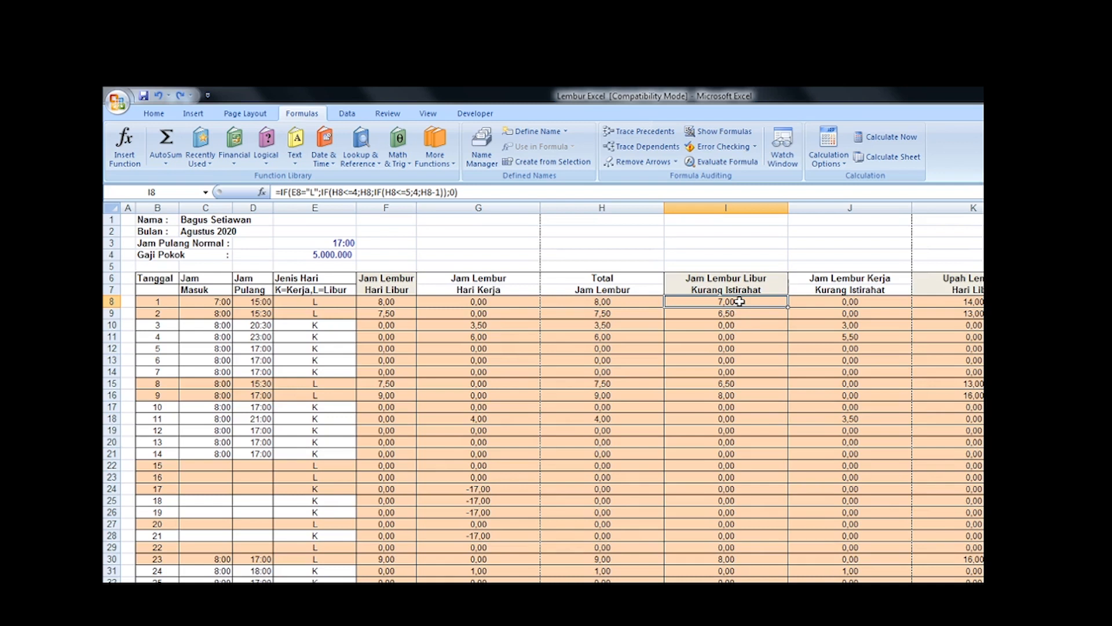
click(600, 302)
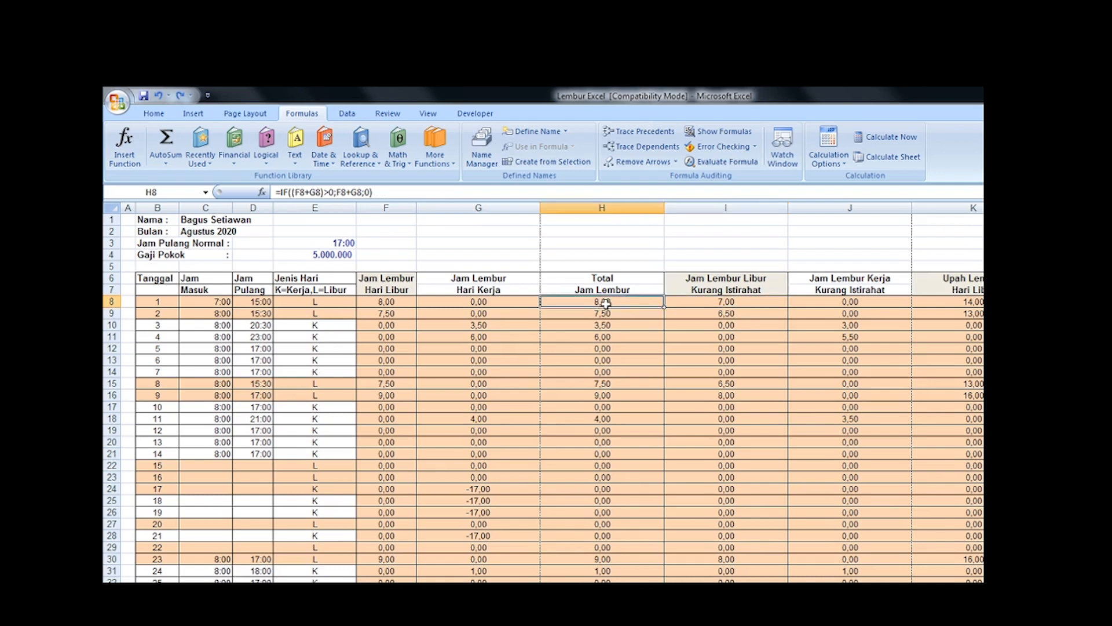
click(710, 304)
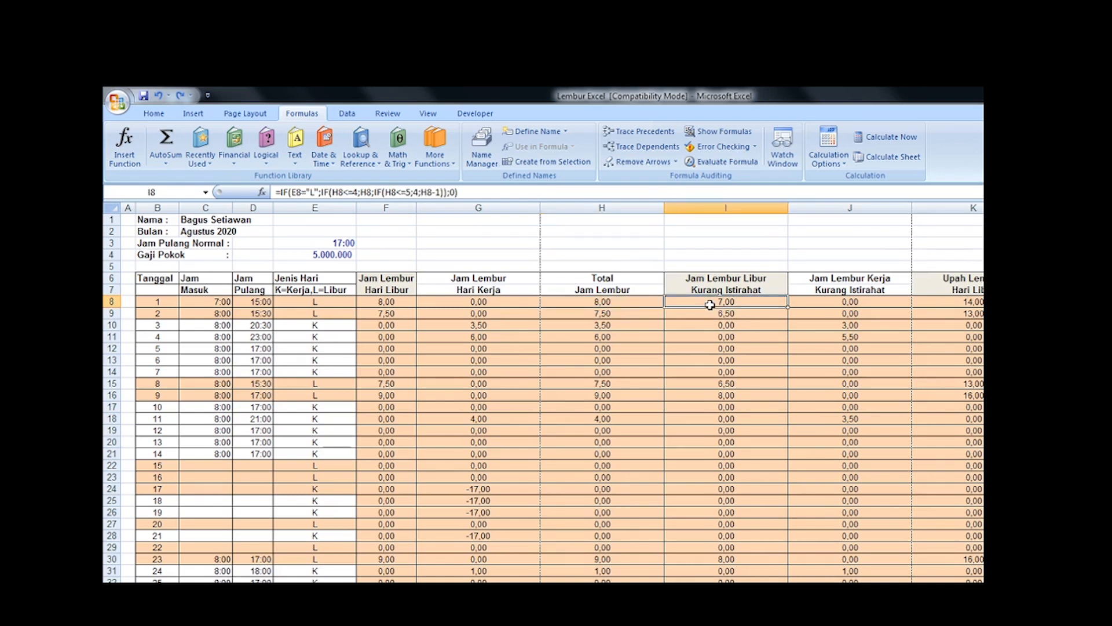
click(618, 303)
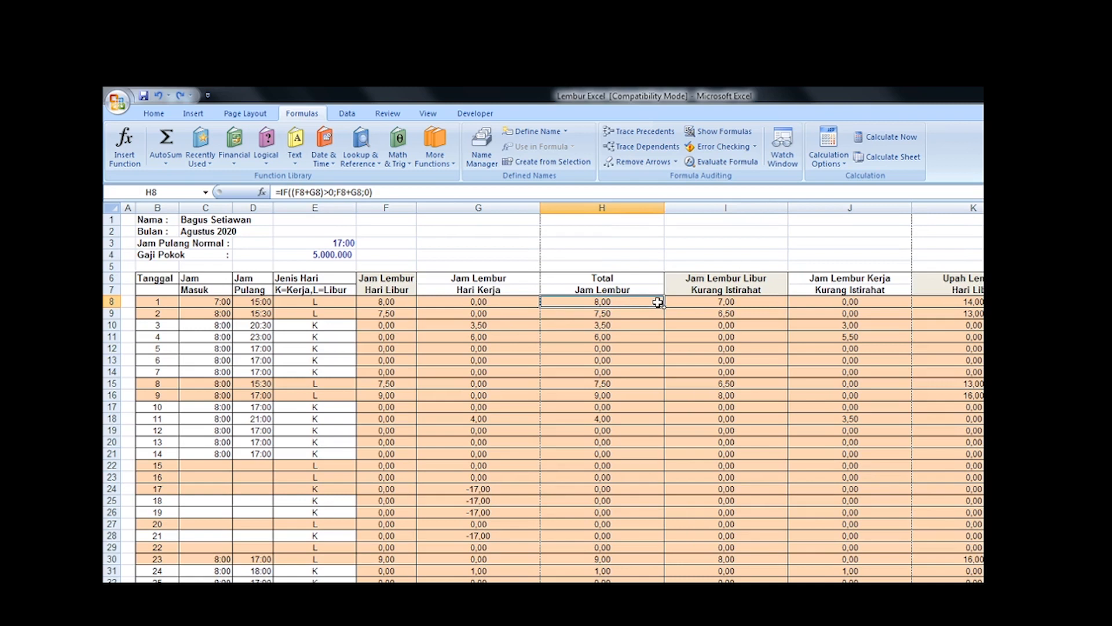
click(714, 300)
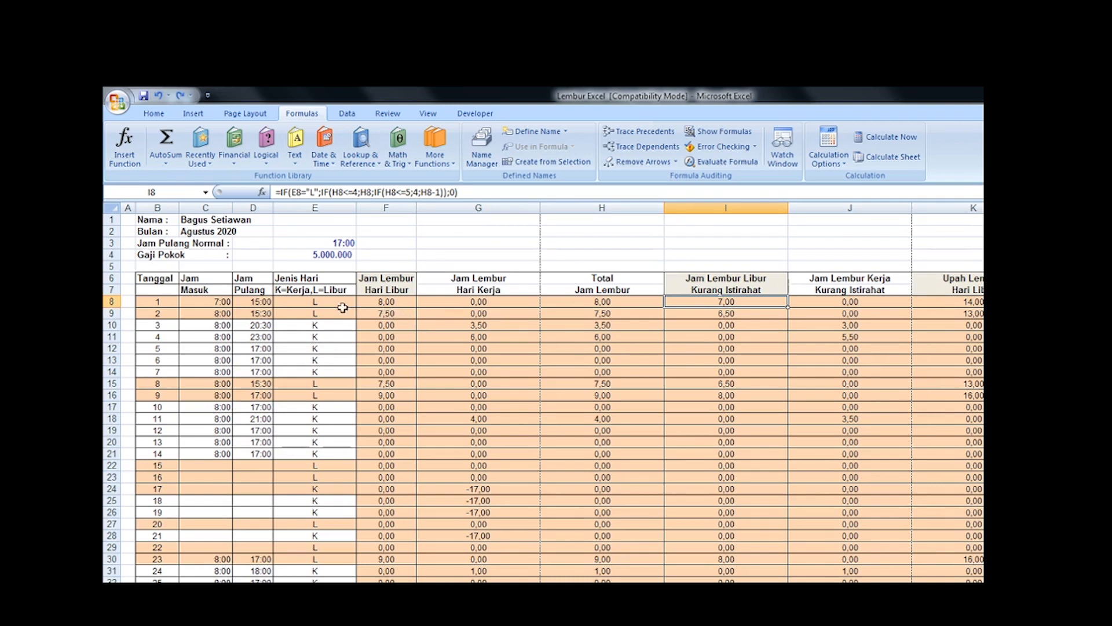
Step: Try entering 12 as the Jam Pulang for date 1 in D8, and undo it
click(258, 301)
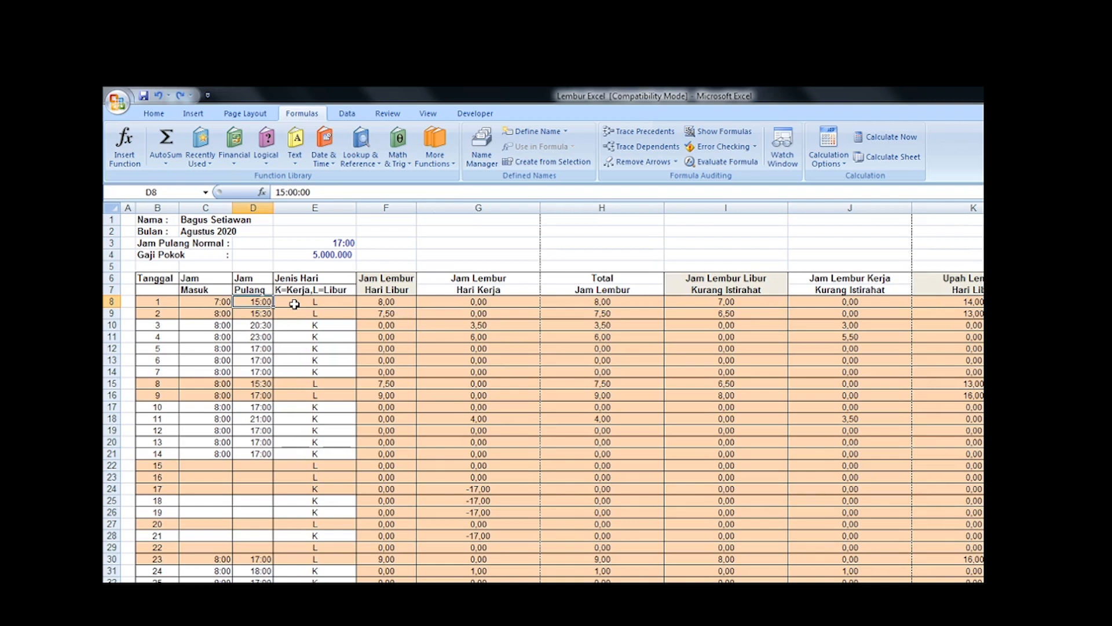
text(12)
key(Return)
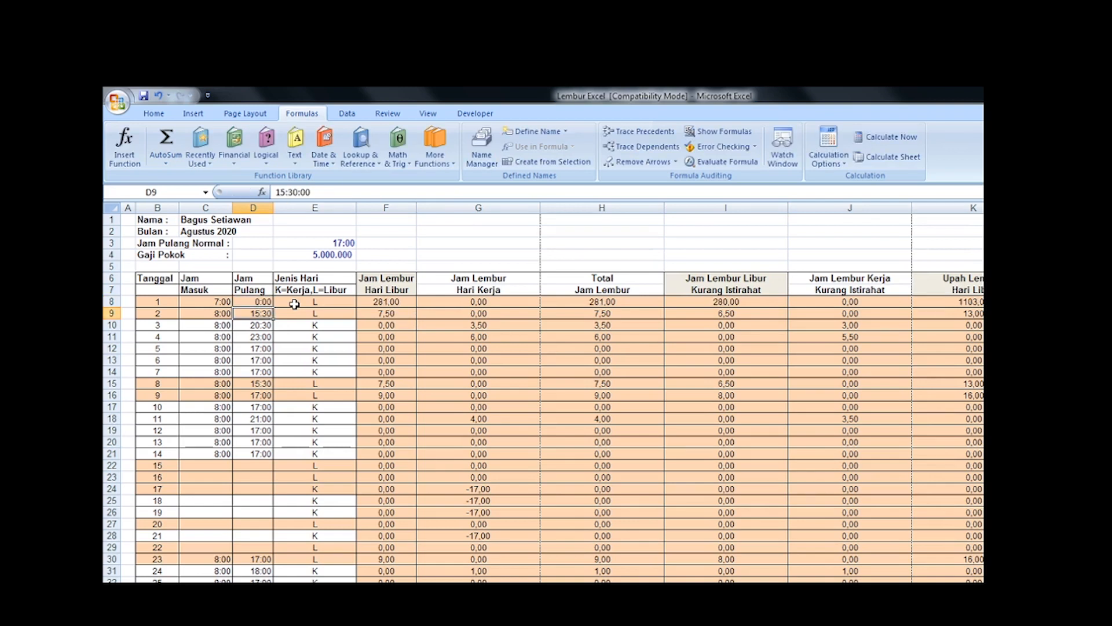
key(Up)
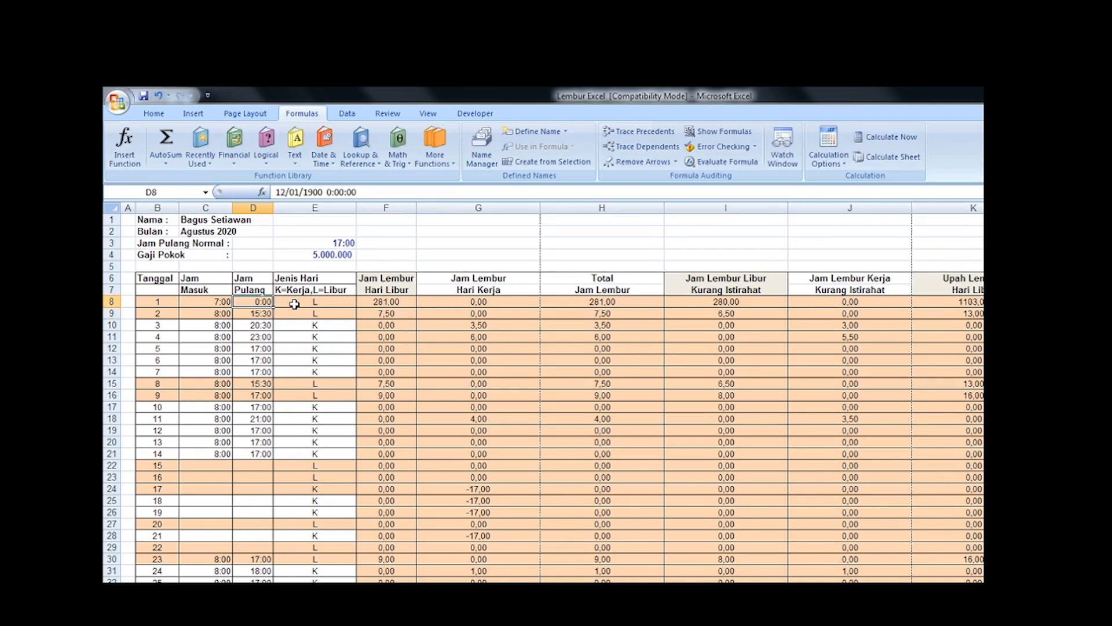
key(ctrl+z)
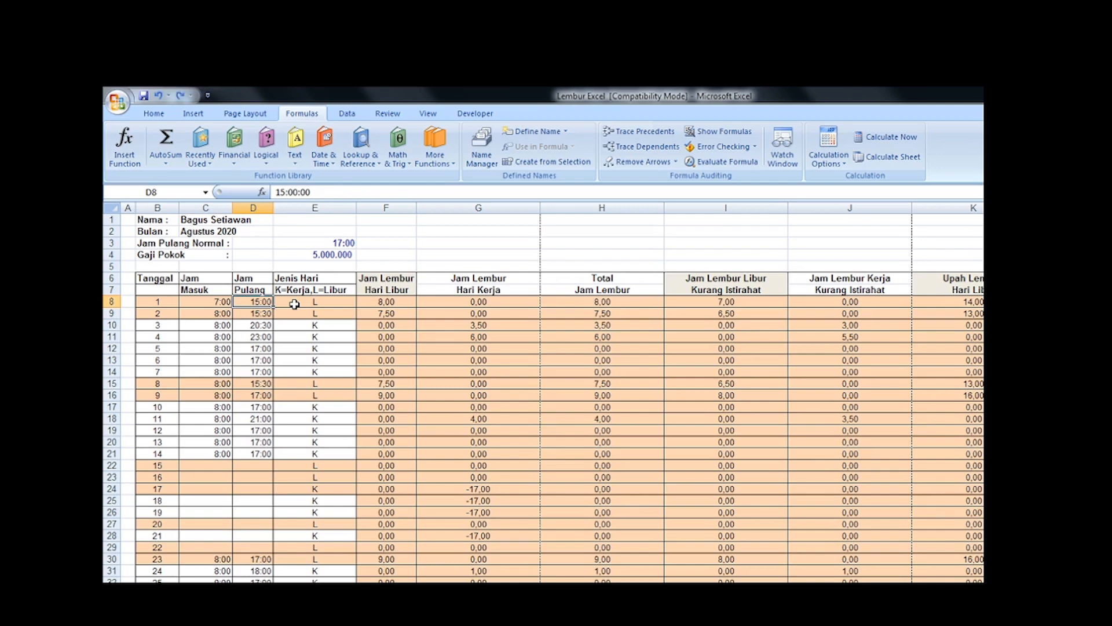
Step: Set the Jam Pulang for date 1 in D8 to 12:00, and change it to 12:30
text(12:00)
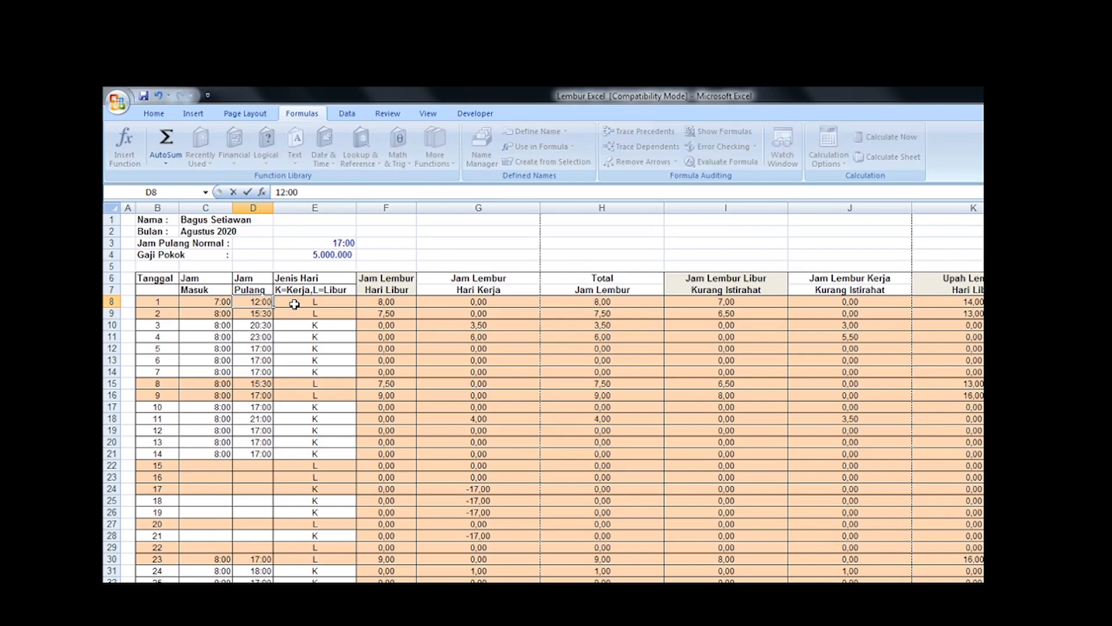
key(Return)
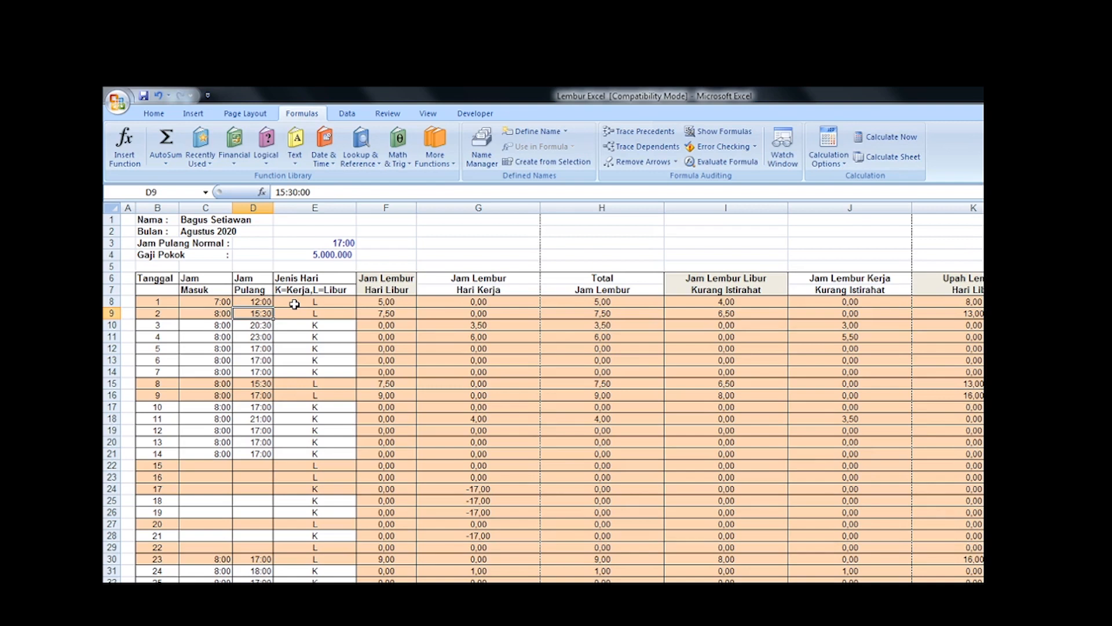
key(Up)
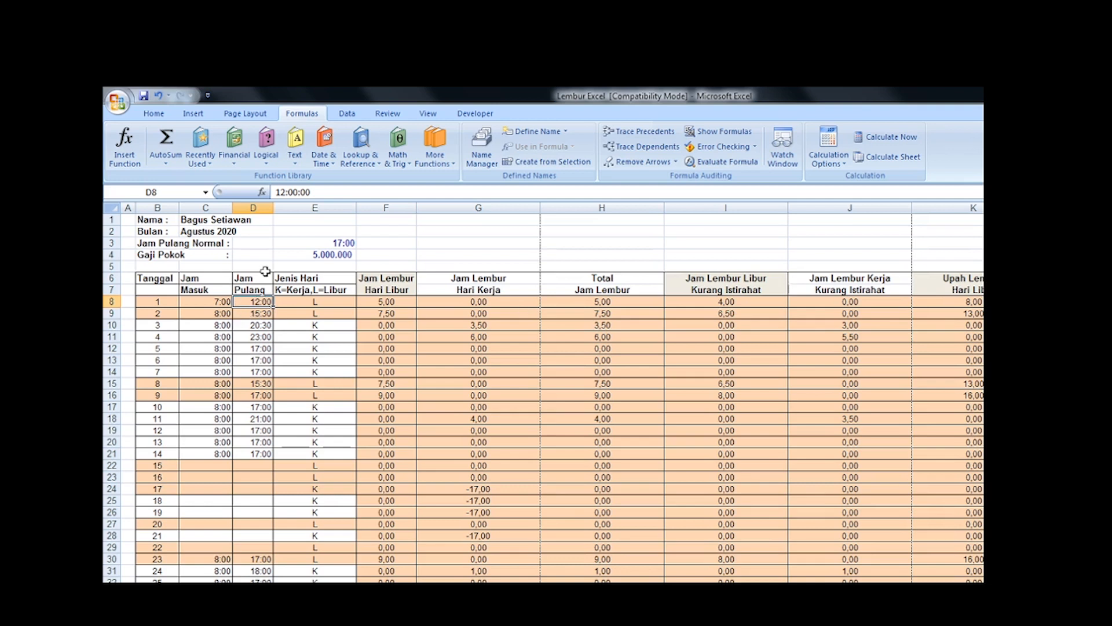
text(12:30)
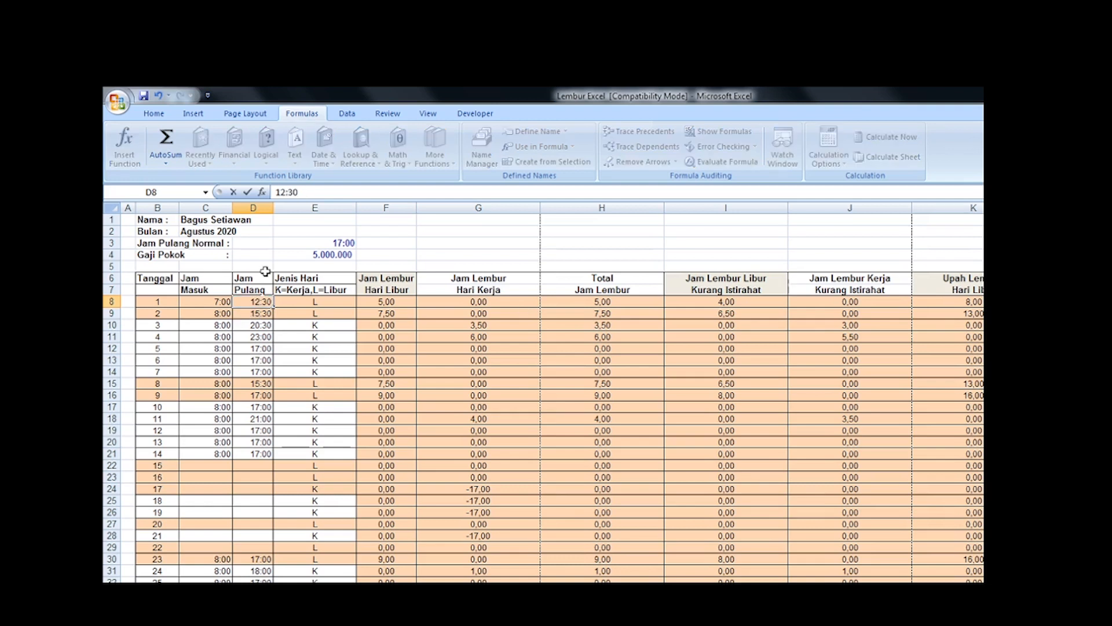
key(Return)
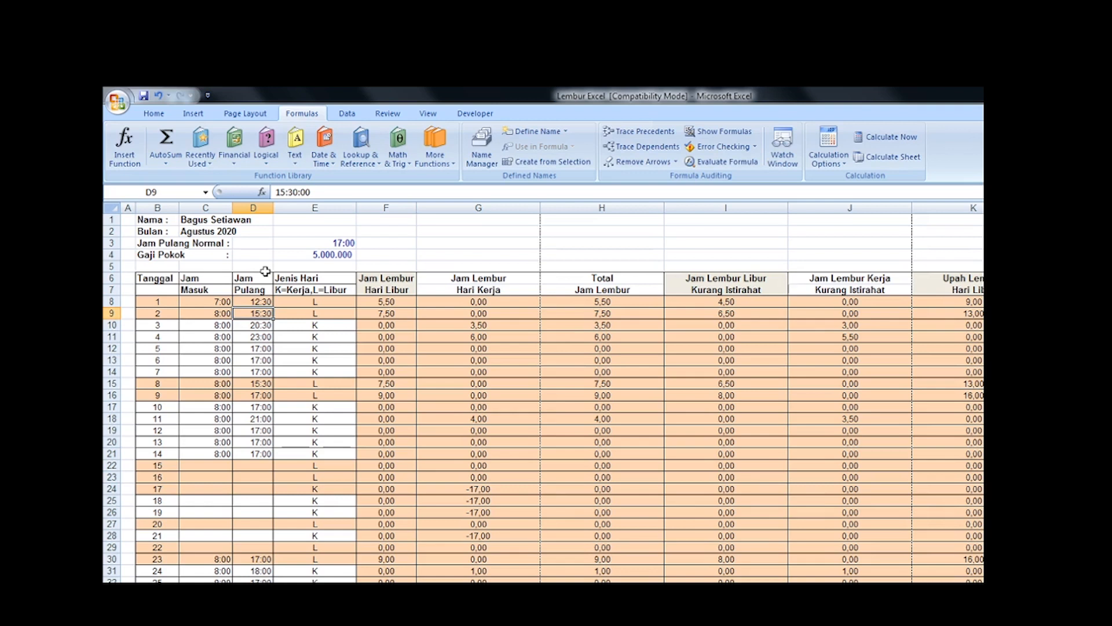
Step: Set the Jam Pulang for date 1 in D8 to 11:30 and examine the Jam Lembur Libur Kurang Istirahat formula in I8
key(Up)
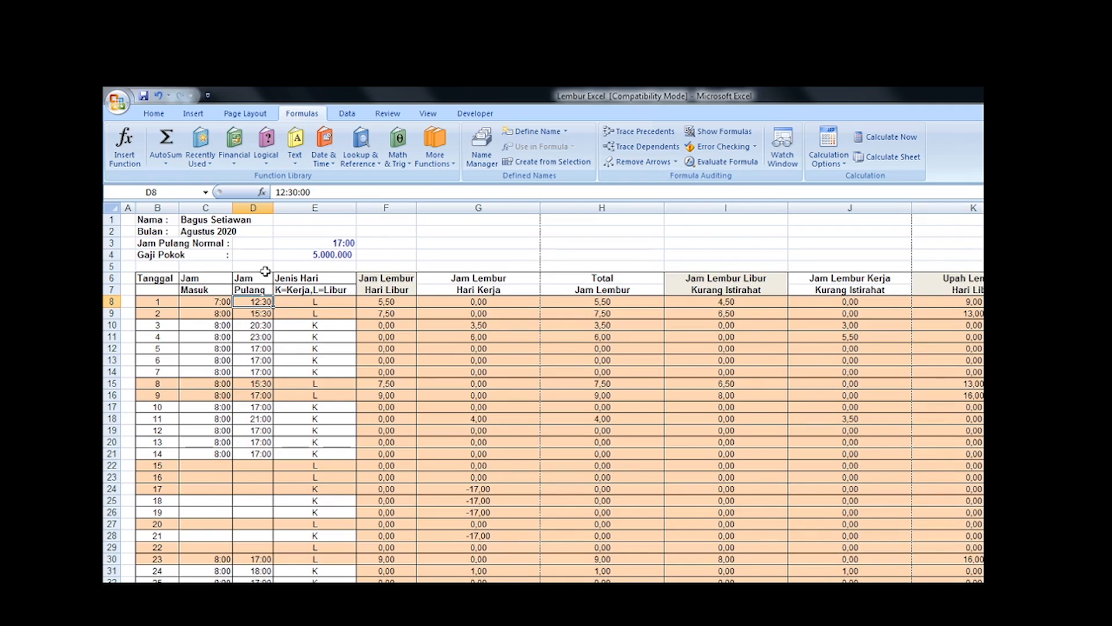
text(11:30)
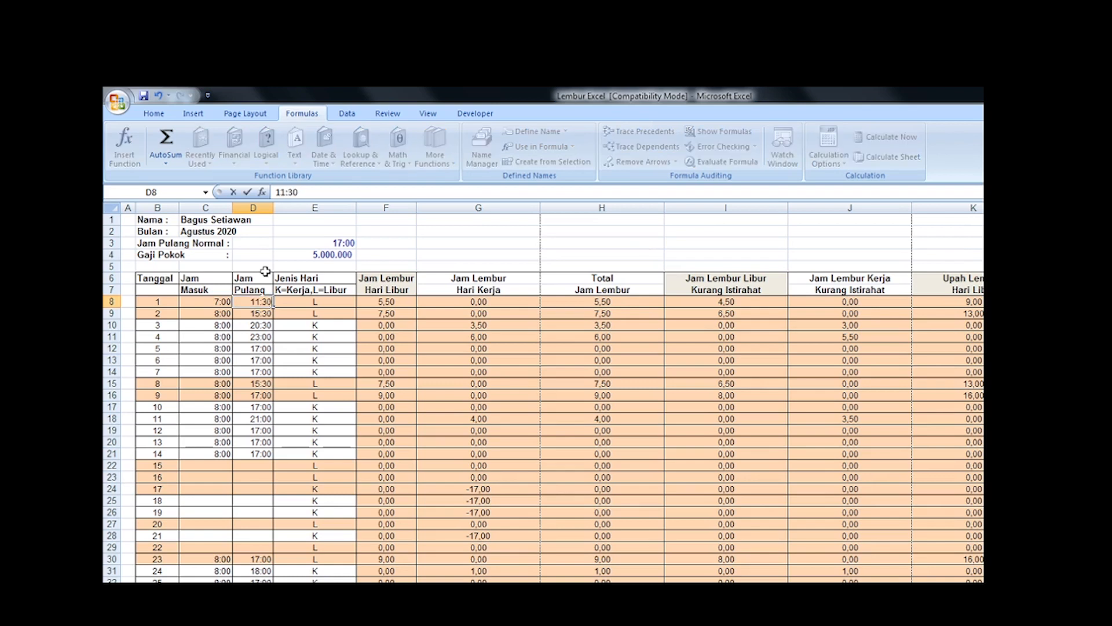
key(ctrl+Return)
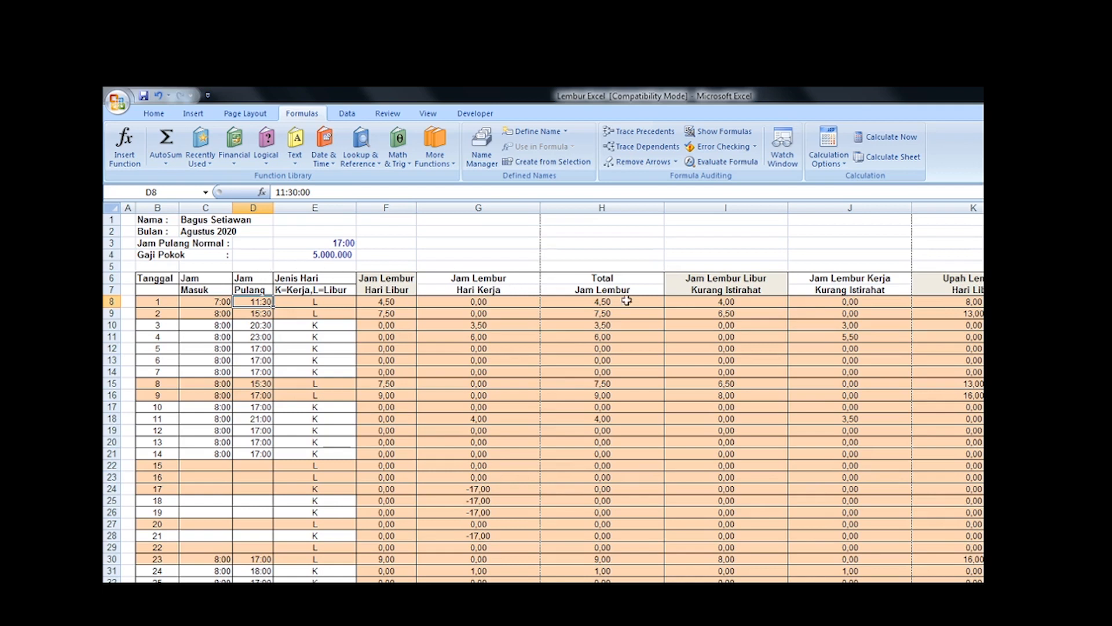
click(737, 301)
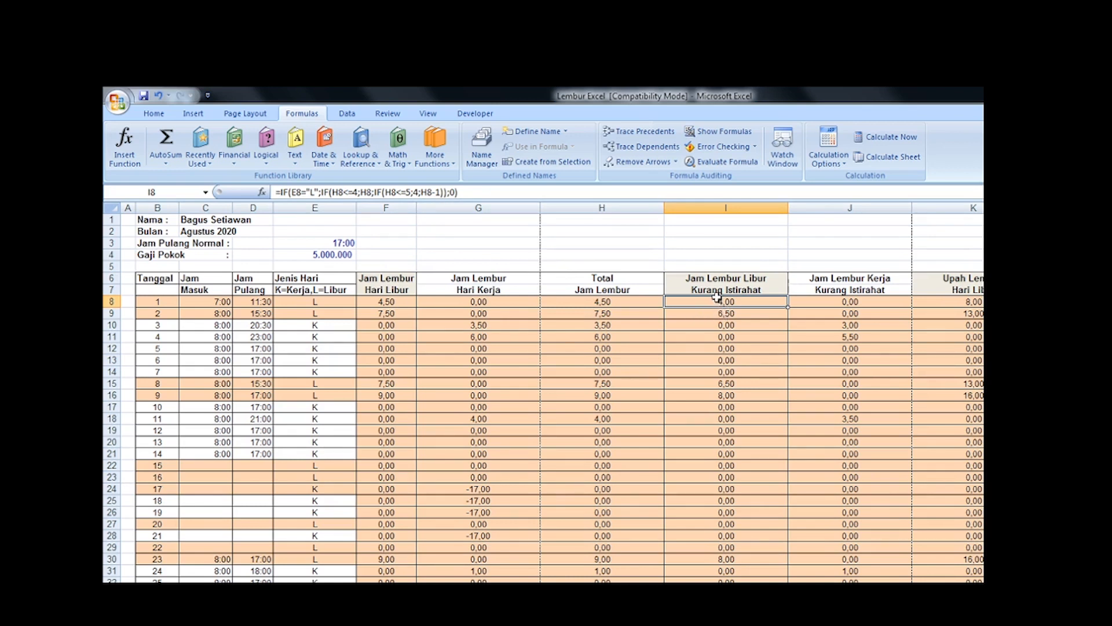
Step: Examine the Jam Lembur Kerja Kurang Istirahat formula in J8, check the hari kerja break rule in Word, and return to Excel
click(863, 304)
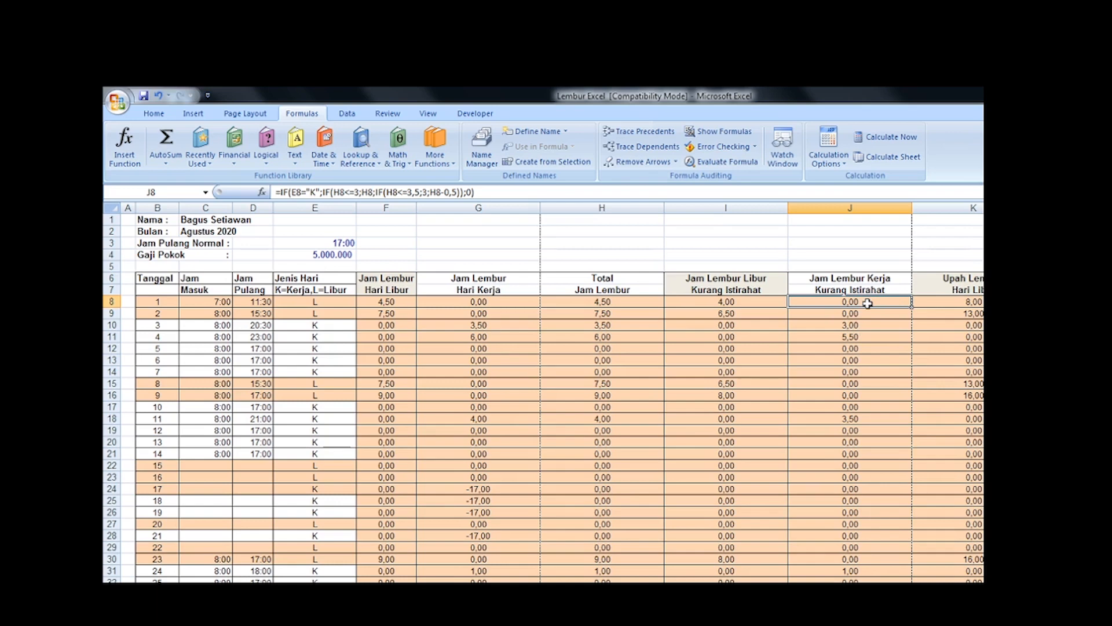
click(535, 620)
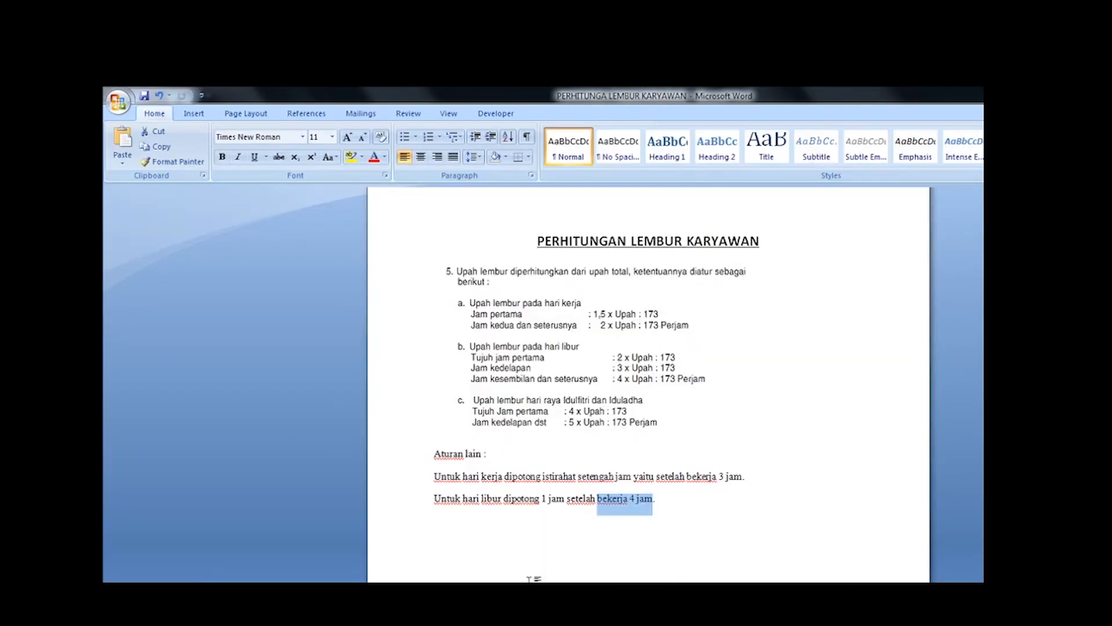
click(694, 523)
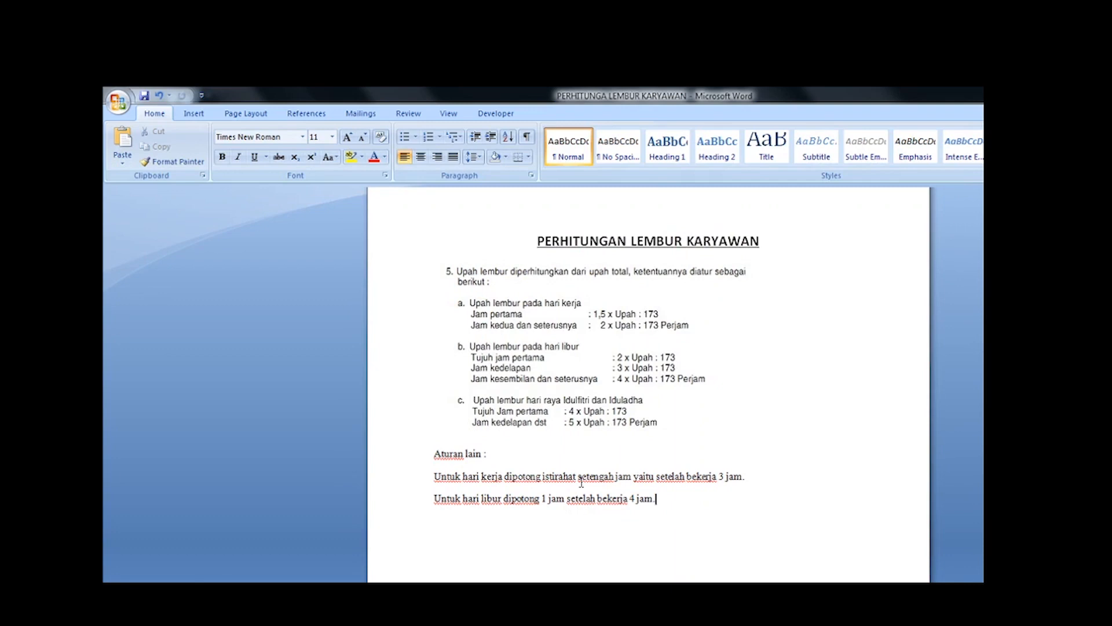
click(724, 475)
double_click(724, 475)
click(753, 478)
key(Up)
key(alt+Tab)
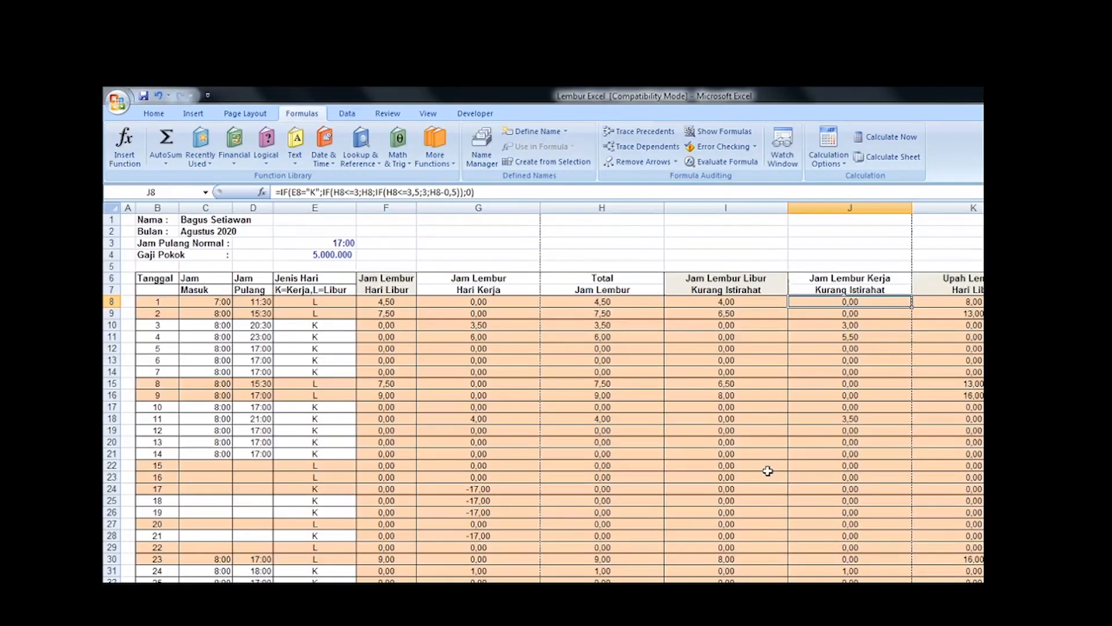
Step: Compare the Jam Lembur Kerja Kurang Istirahat formulas for date 3 in J10 and date 1 in J8
click(861, 324)
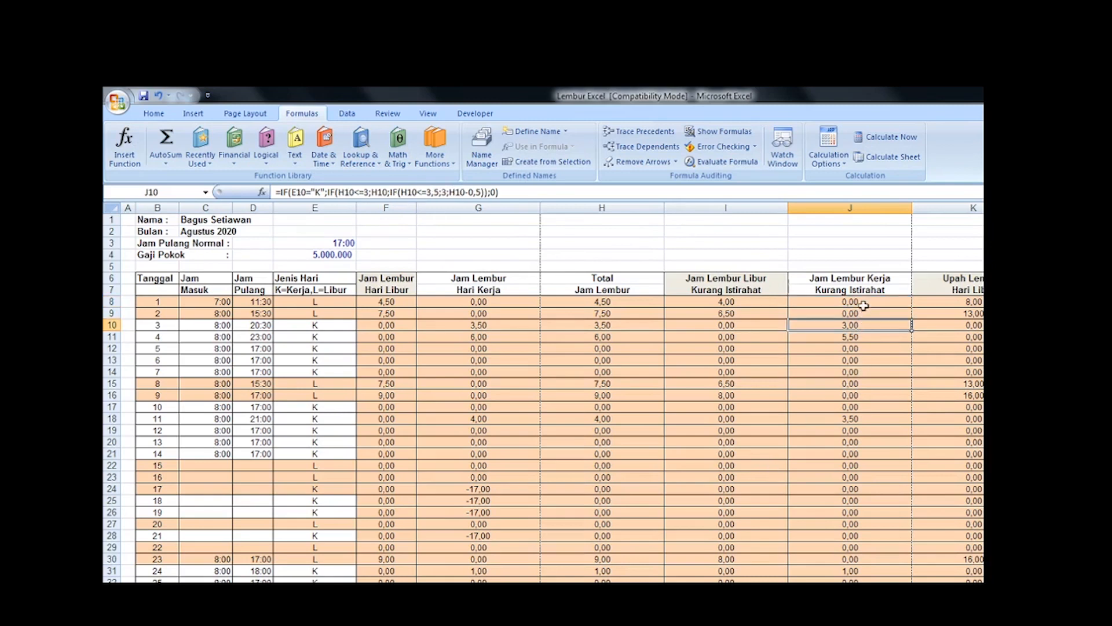
click(863, 302)
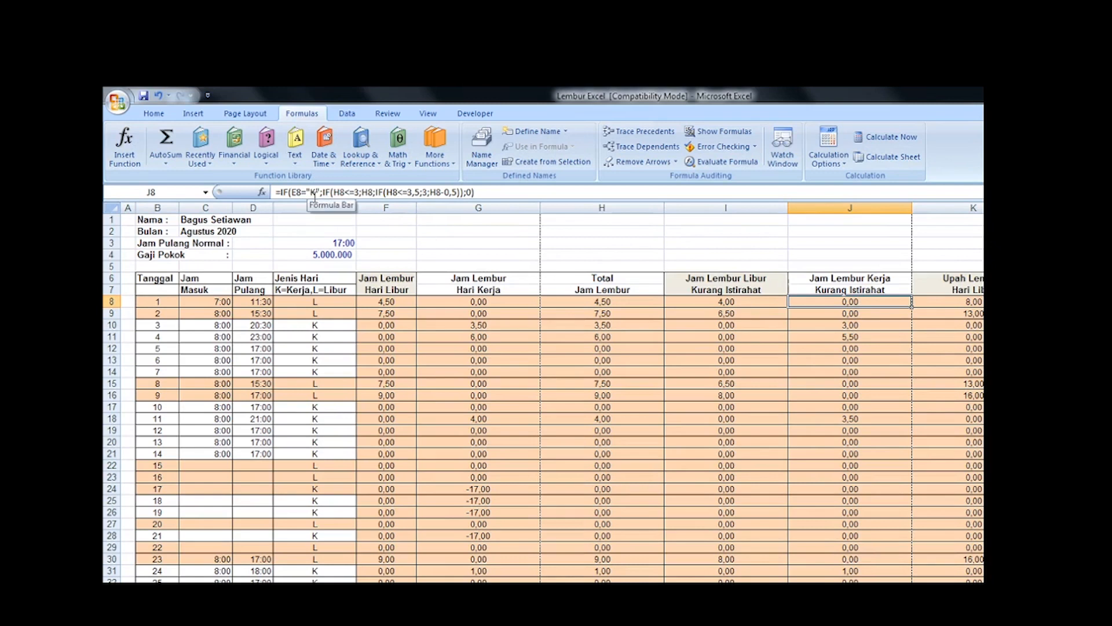
click(866, 328)
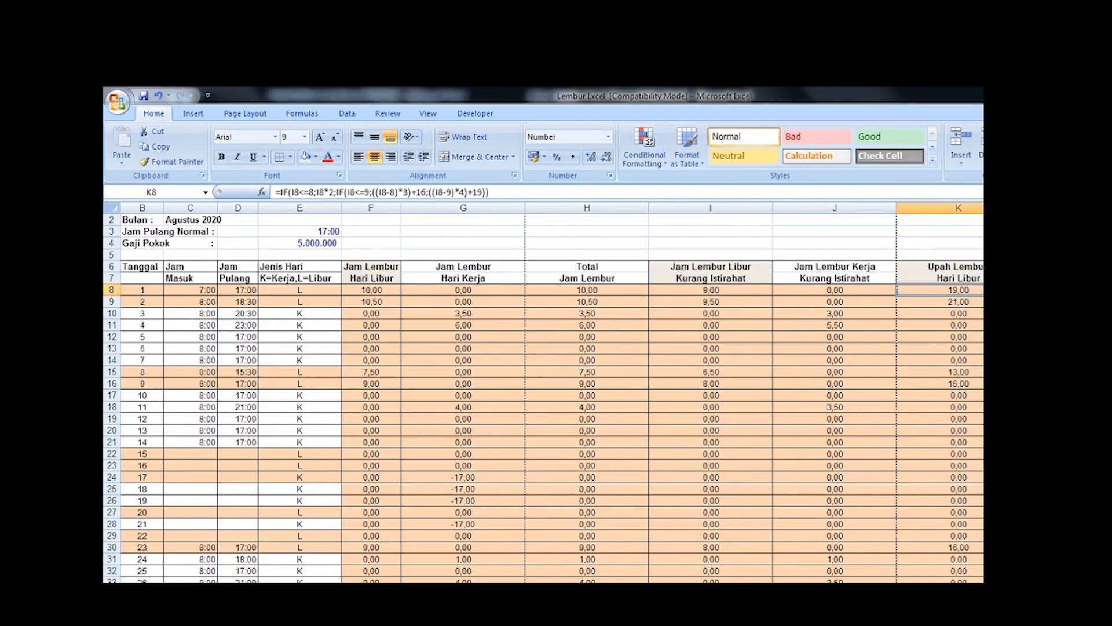
Step: Compare the Upah Lembur Hari Libur formula in K8 with the hari libur rates in the Word document, ending back in Excel
click(949, 348)
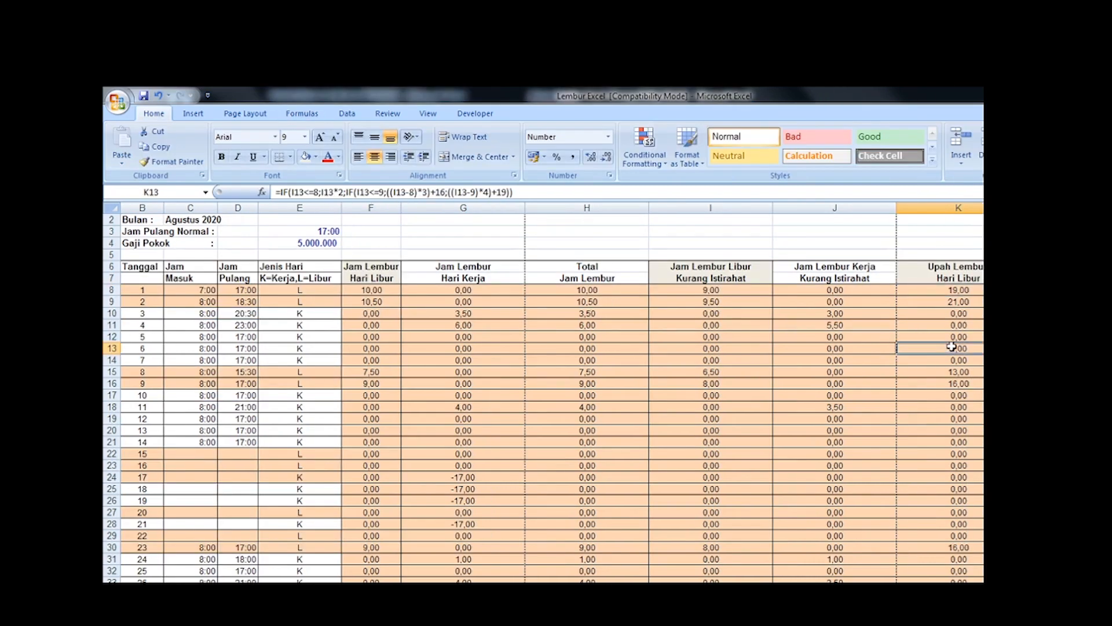
click(957, 288)
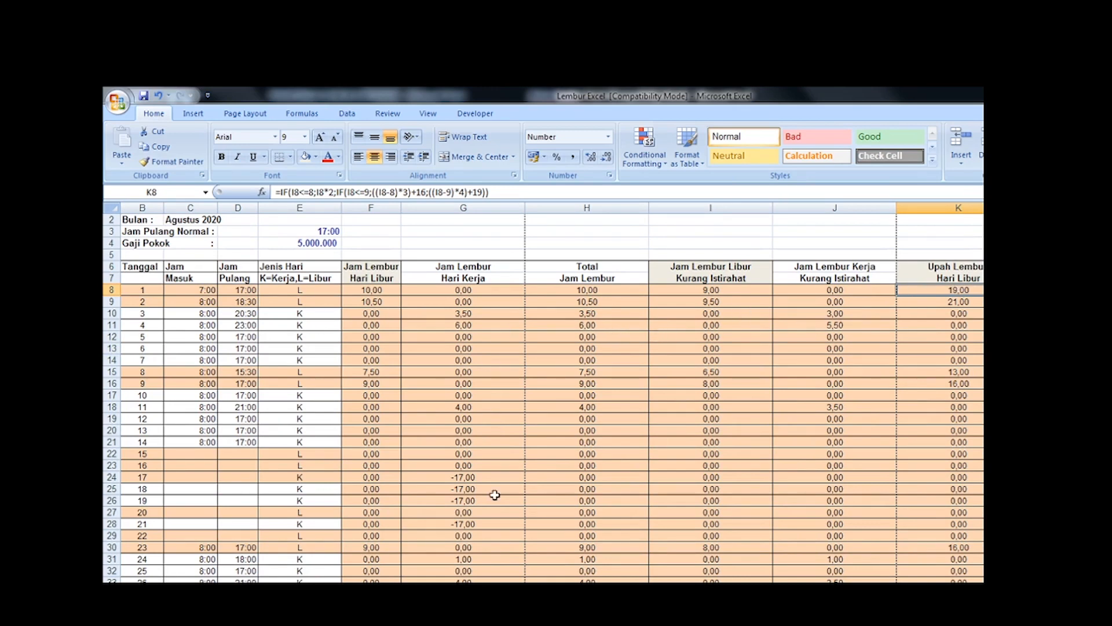
key(alt+Tab)
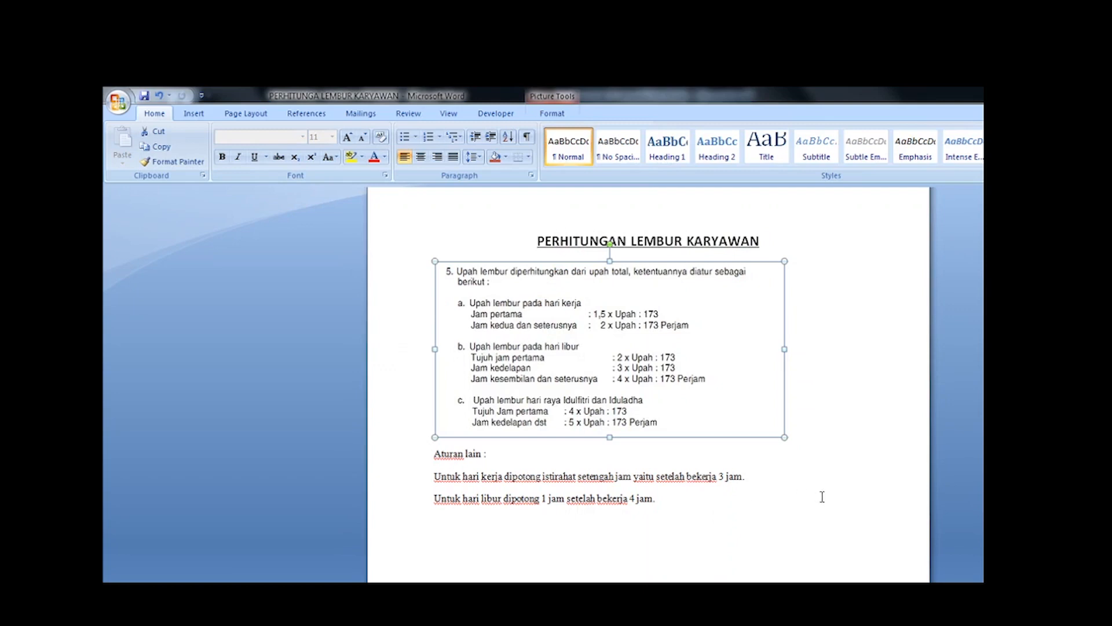
click(849, 502)
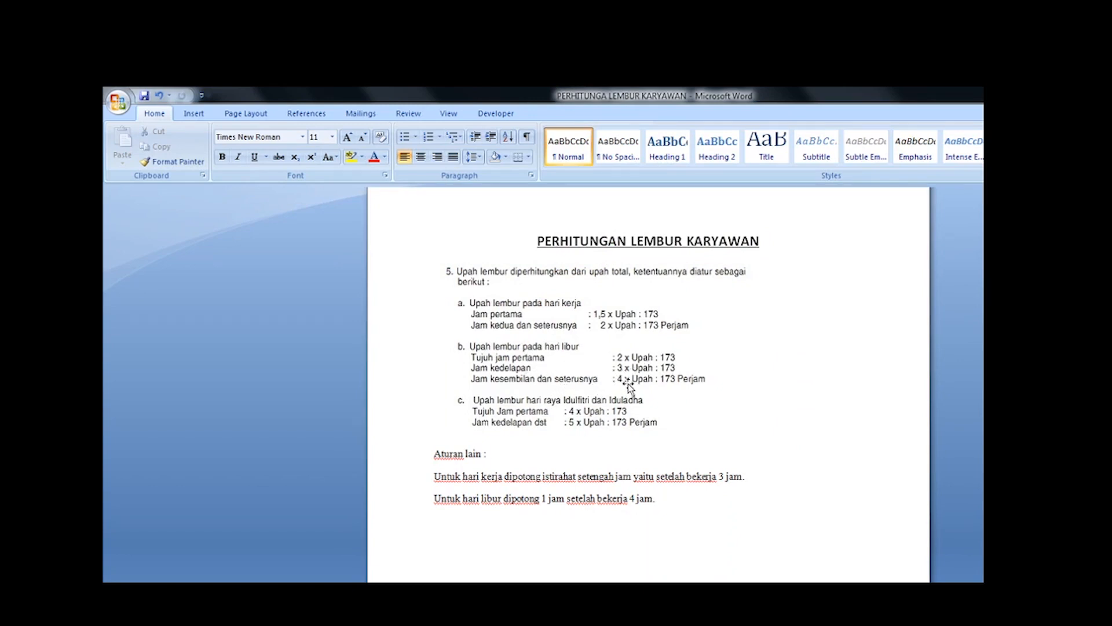
key(alt+Tab)
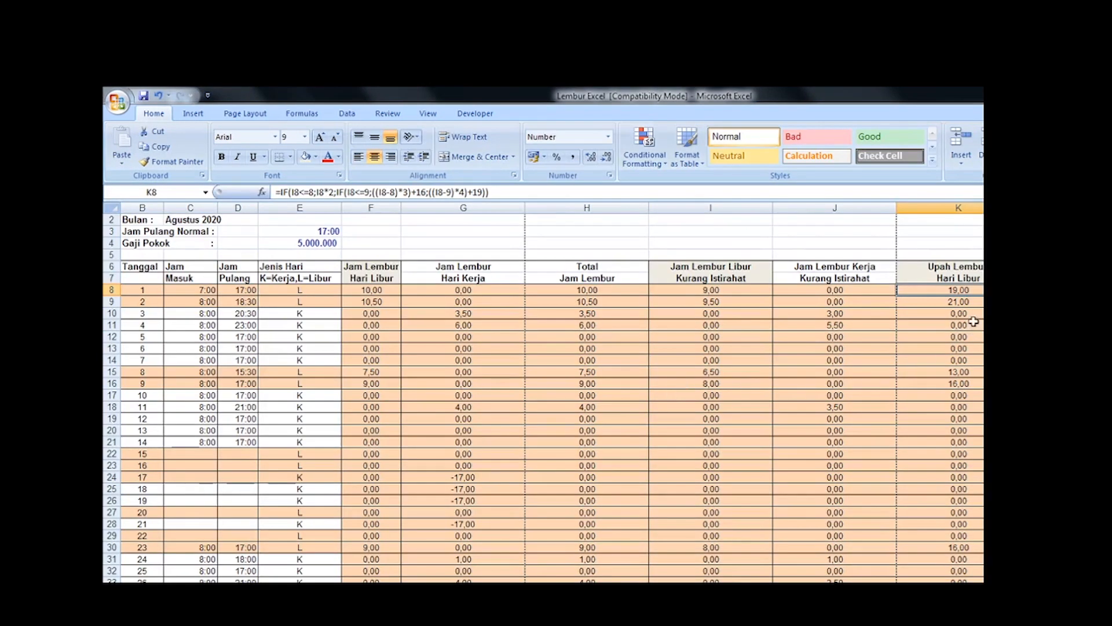
click(962, 303)
click(960, 291)
click(244, 292)
key(alt+Tab)
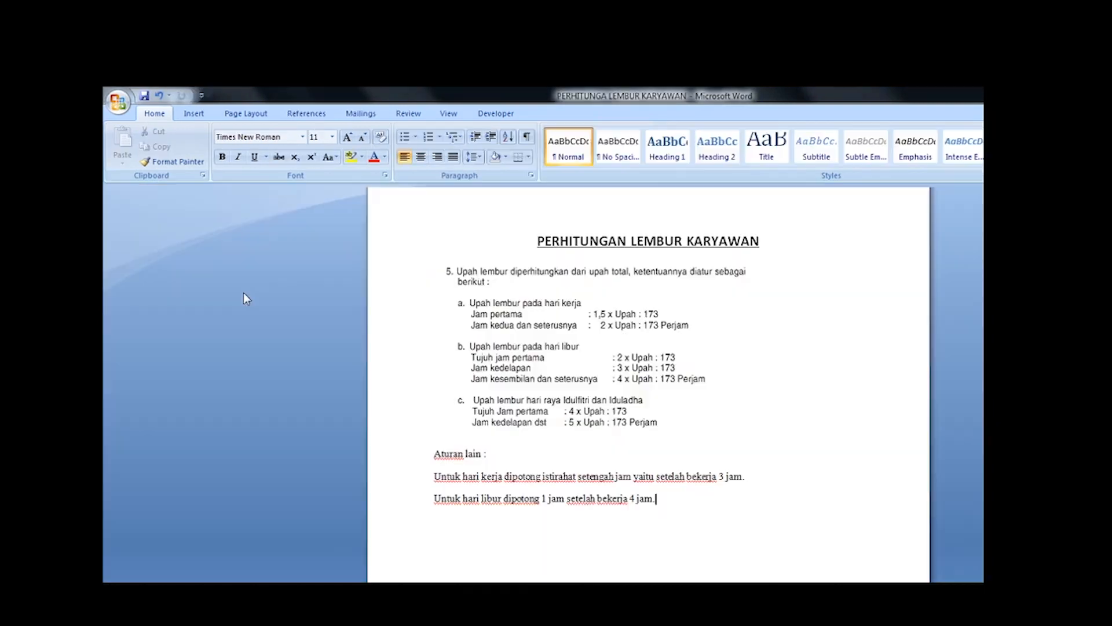
key(alt+Tab)
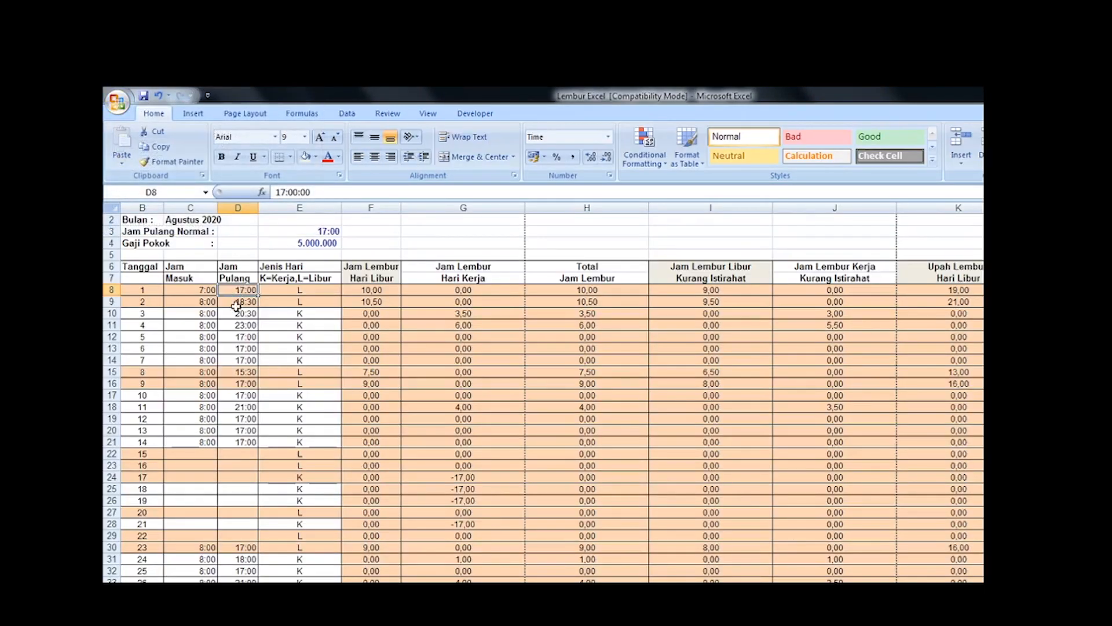
Step: Set the Jam Masuk for date 1 in C8 to 8:00
click(209, 290)
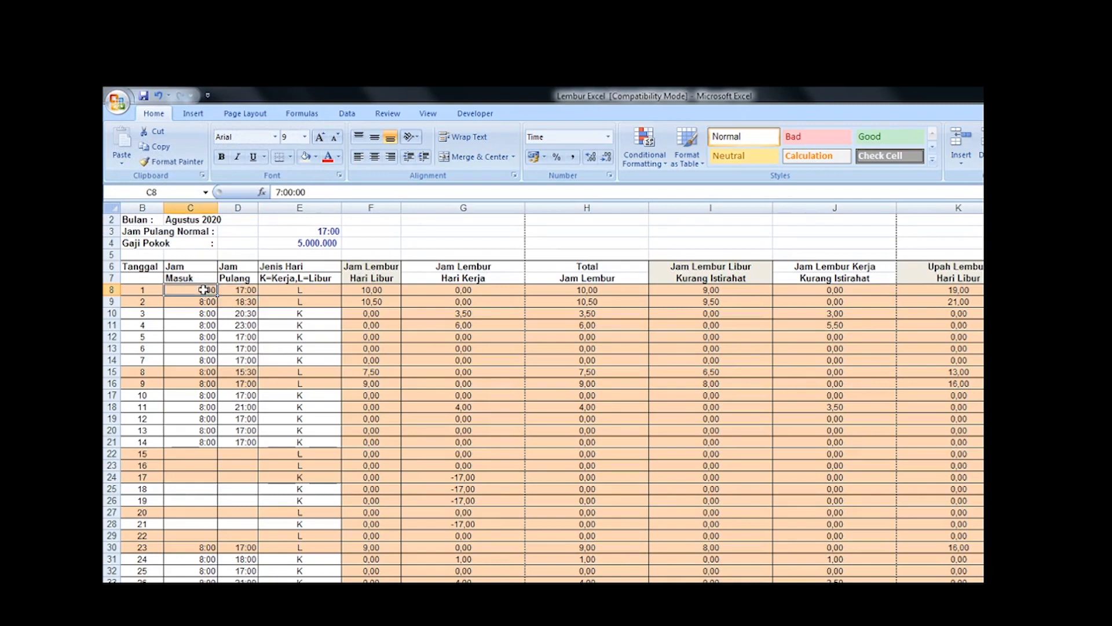
text(08)
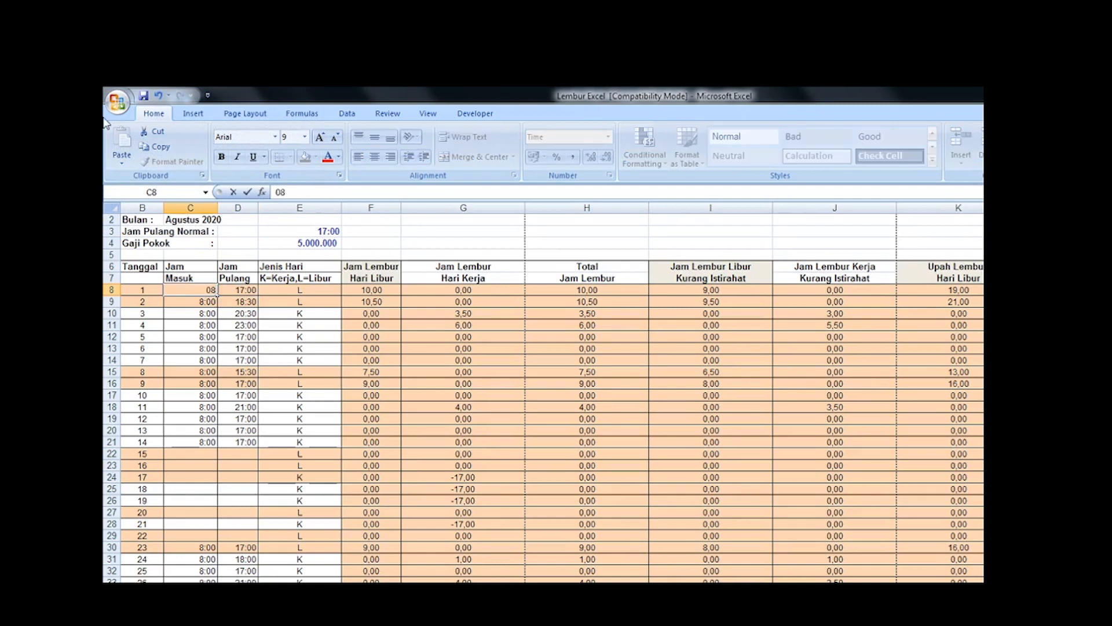
text(:00)
key(Return)
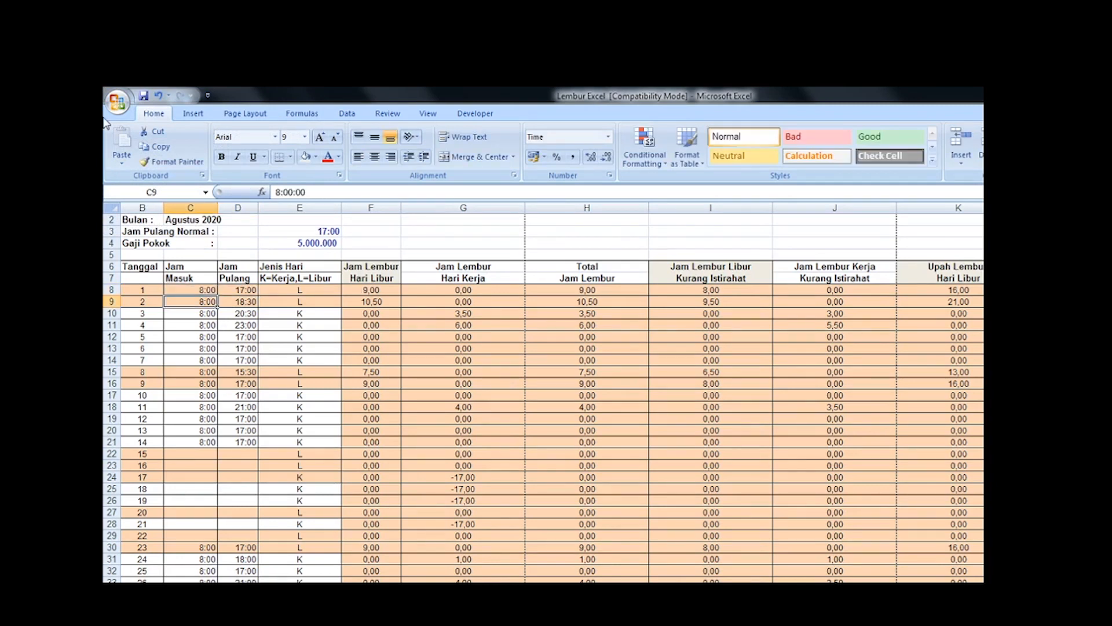
Step: Set the Jam Pulang for date 1 in D8 to 14:00
key(Up)
key(Right)
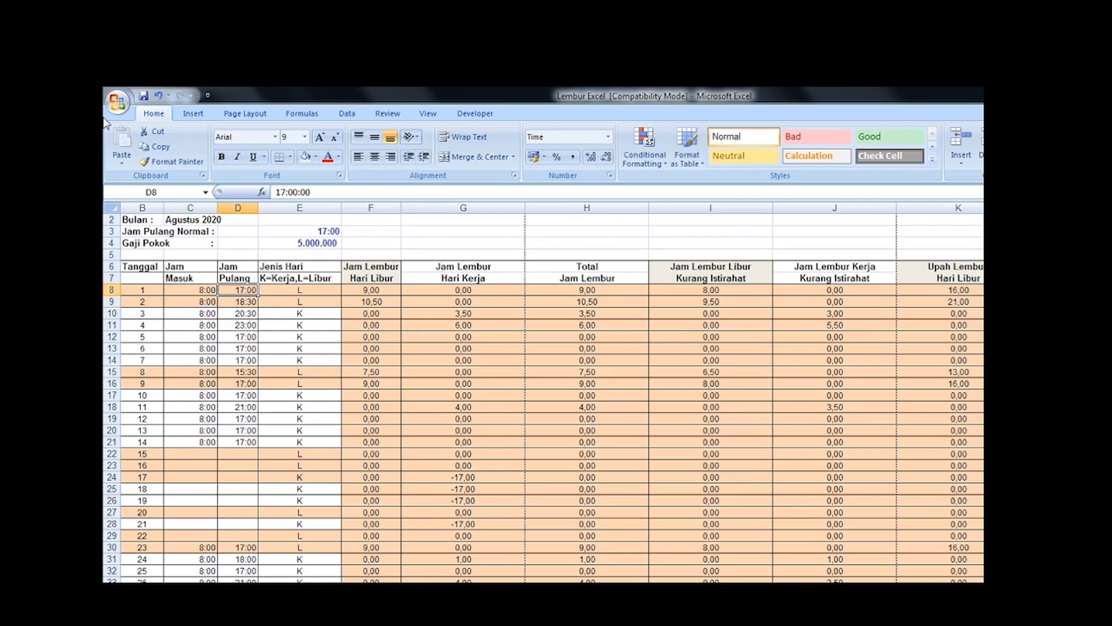
text(14:)
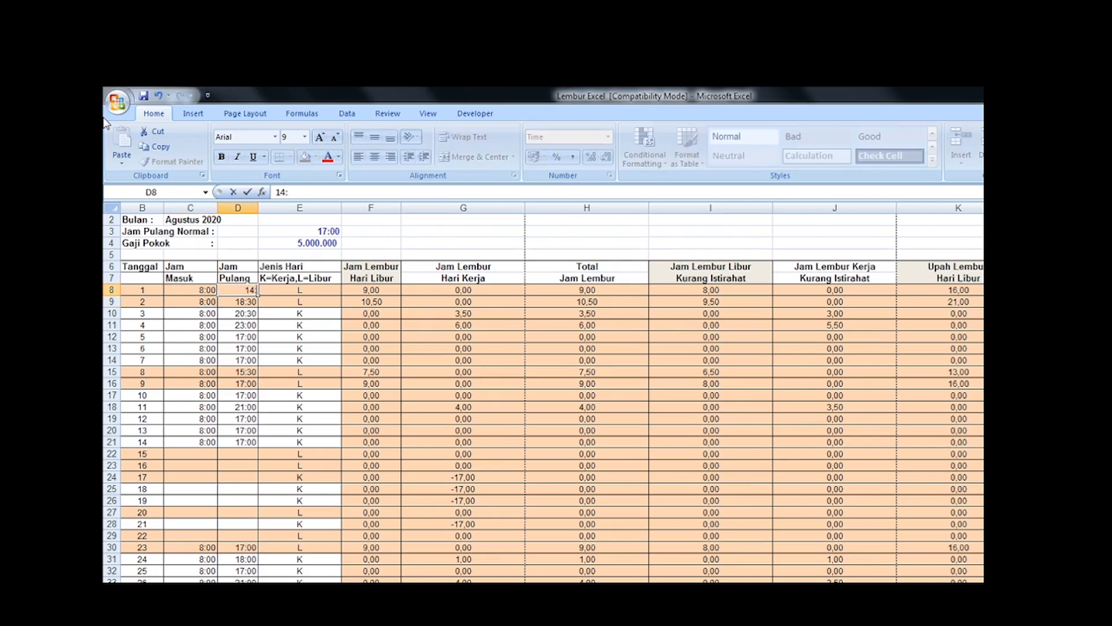
text(00)
key(Return)
Step: Review date 1's overtime hour formulas from F8 to I8, check the hari libur rates in Word, and return to Excel
key(Up)
key(Right)
key(Right)
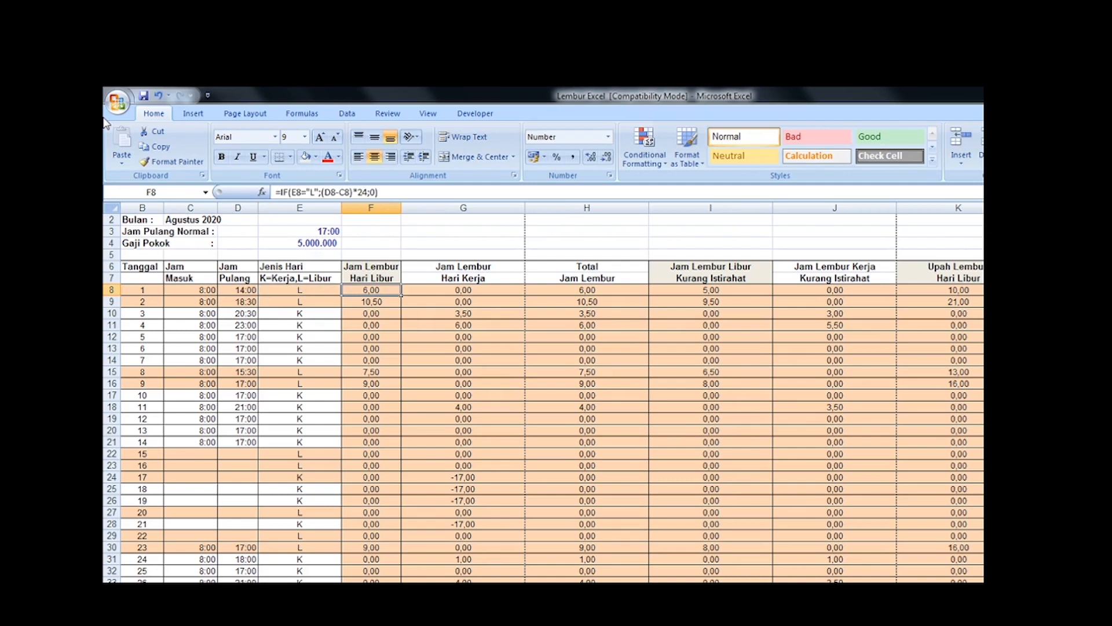
key(Right)
key(Right)
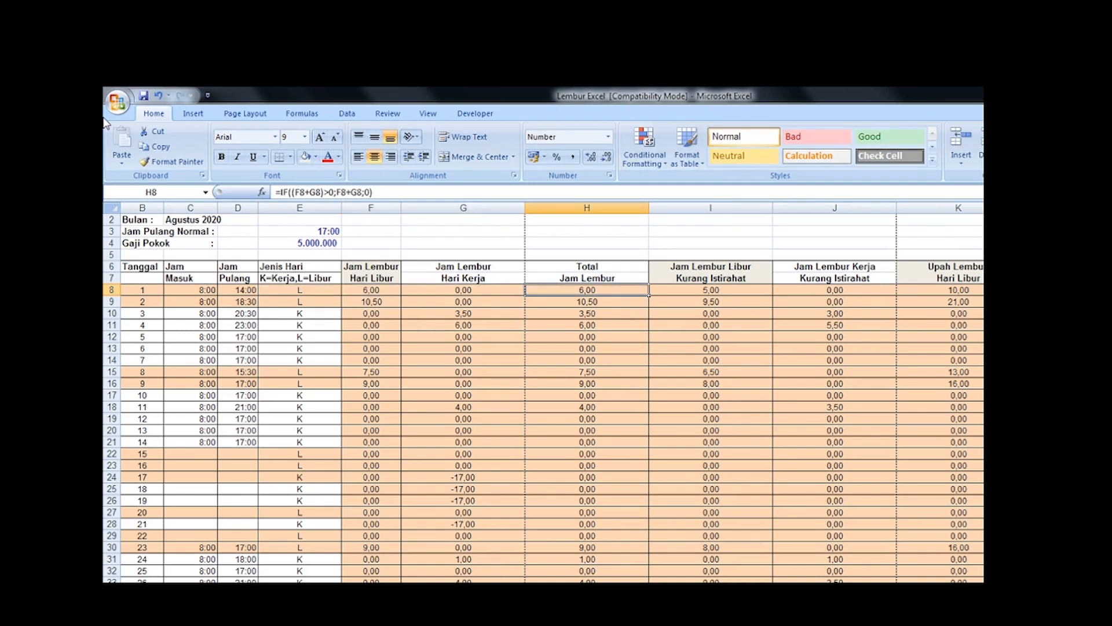
key(Right)
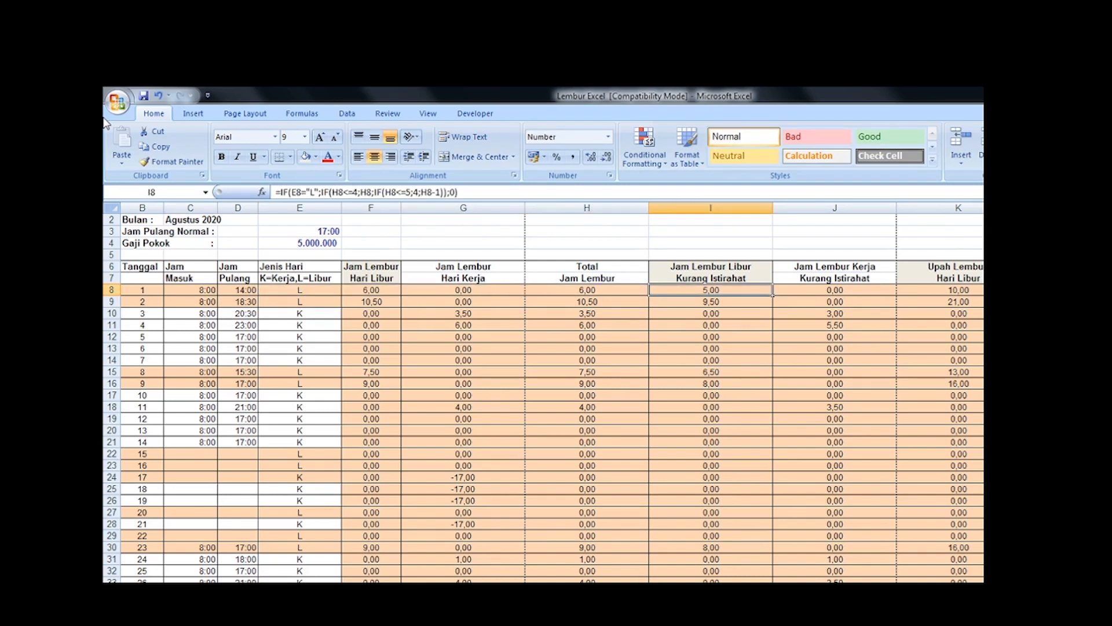
key(alt+Tab)
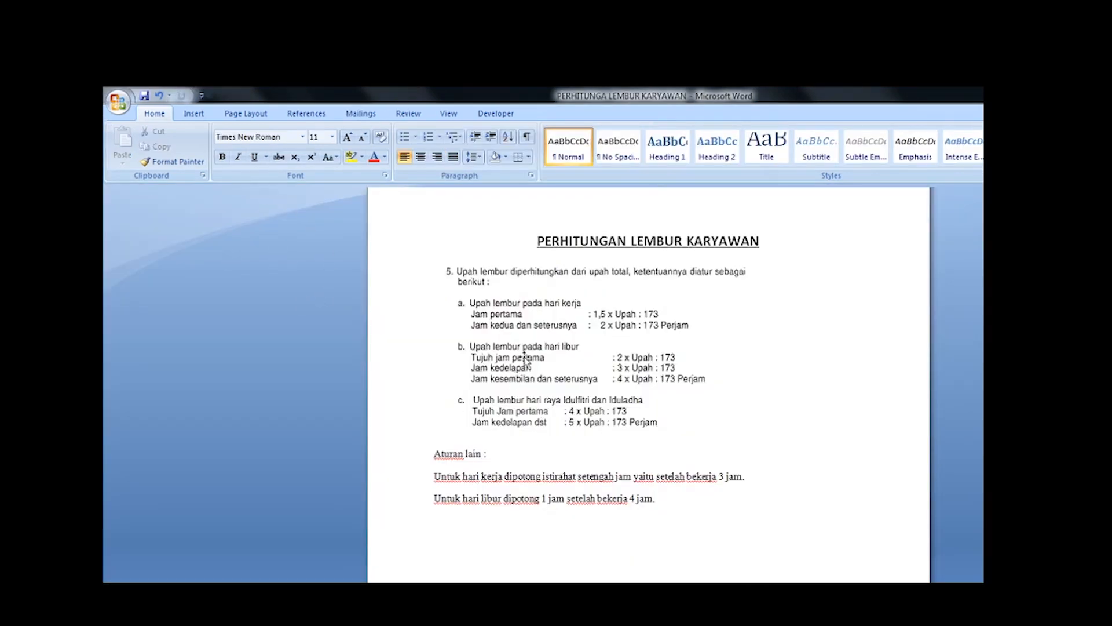
key(alt+Tab)
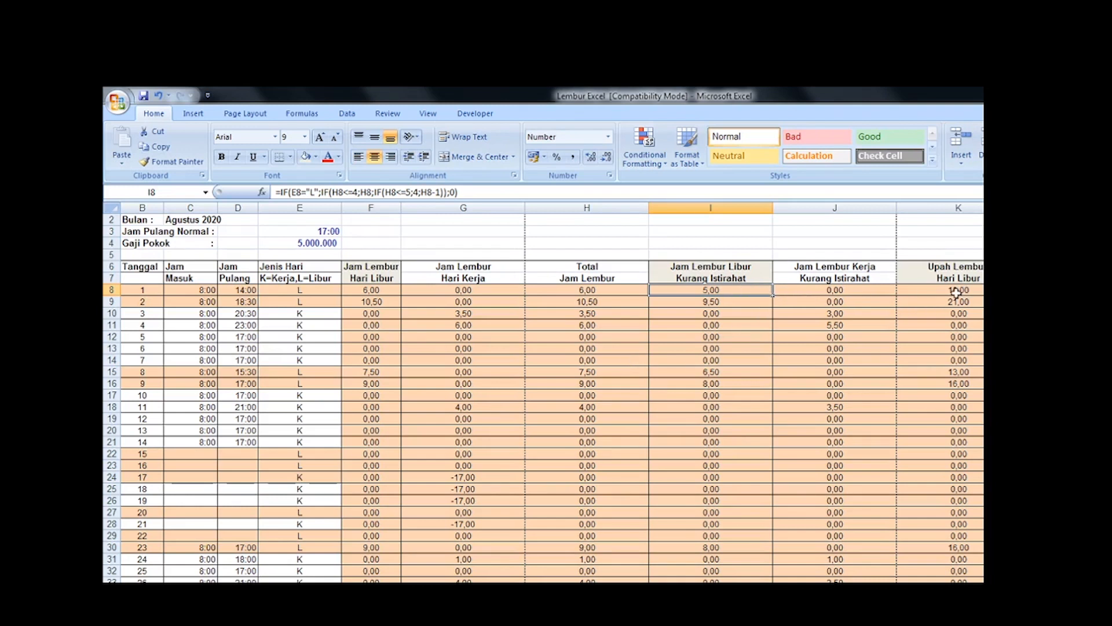
Step: Set the Jam Pulang for date 1 in D8 to 16:30, cancelling the stray entry in D9
click(242, 291)
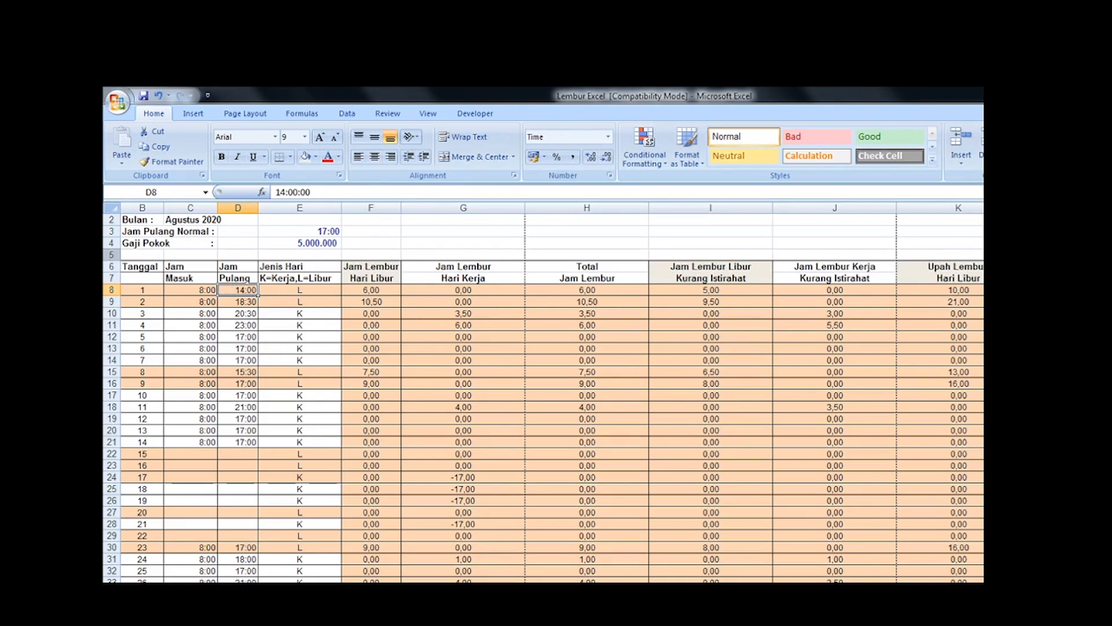
text(16:)
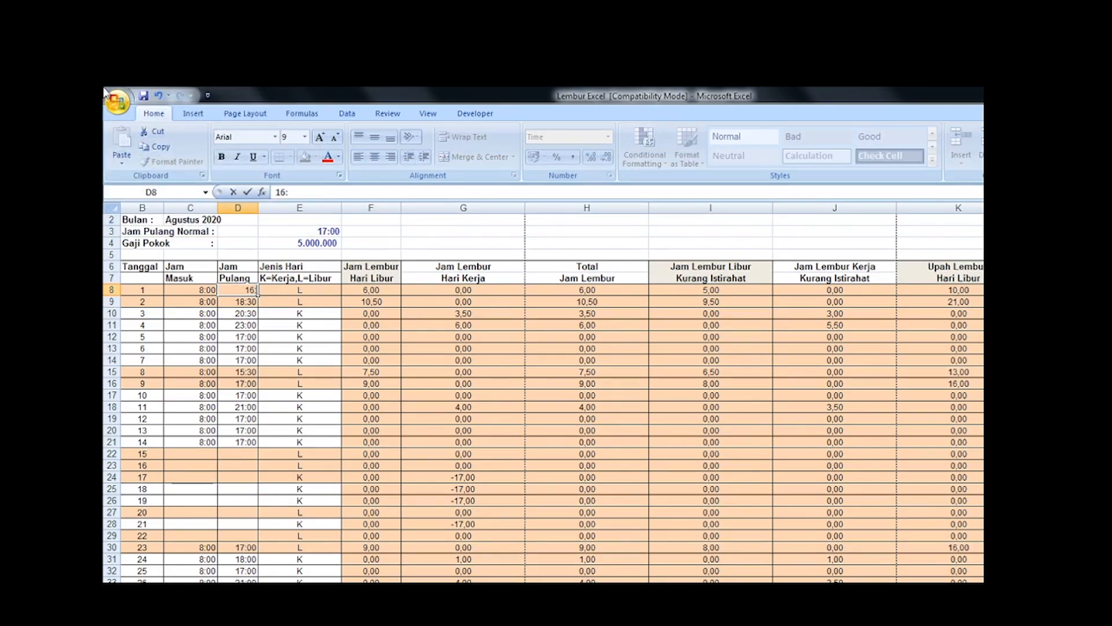
text(30)
key(Return)
key(BackSpace)
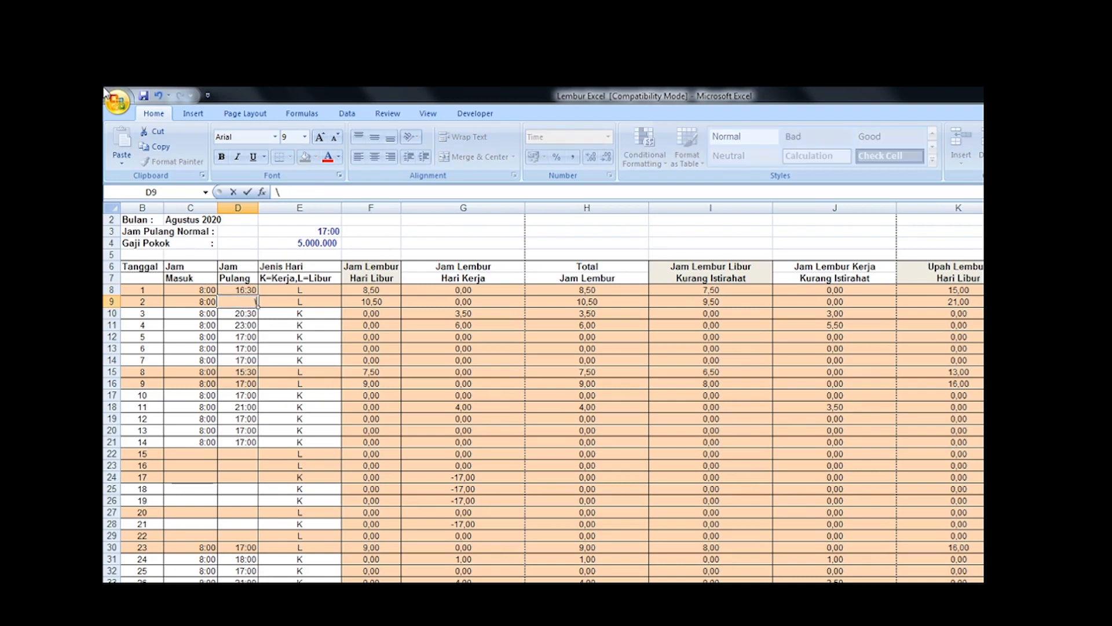
key(Escape)
Step: Review date 1's recalculated overtime hours and their formulas across row 8
key(Up)
key(Right)
key(Right)
key(Right)
key(Right)
key(Right)
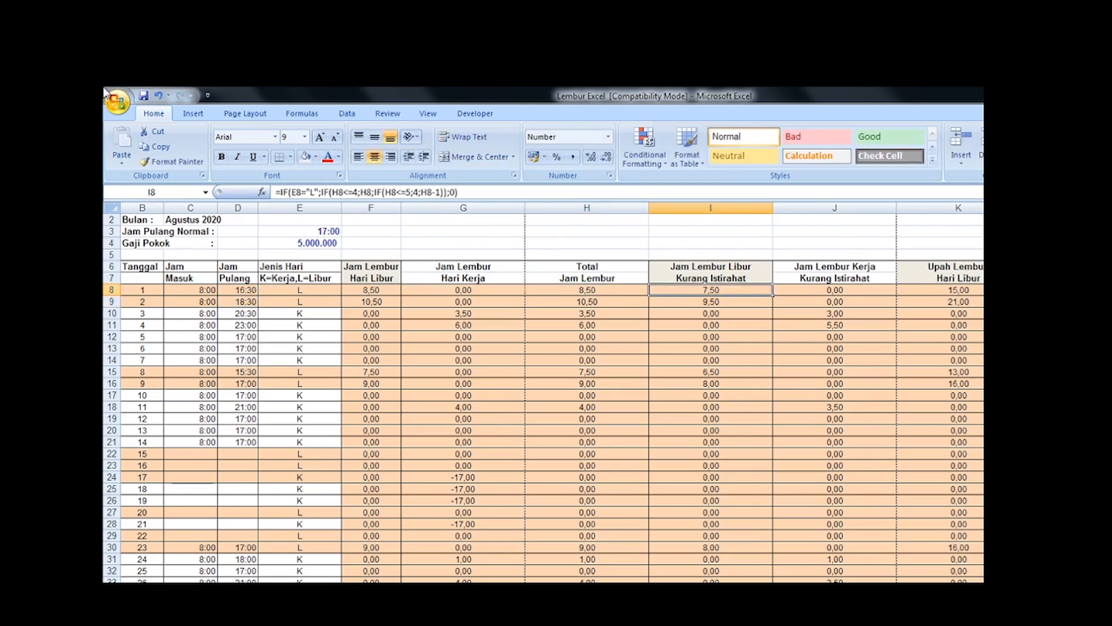
key(Right)
key(Right)
key(Left)
key(Left)
key(Left)
key(Left)
key(Left)
key(Left)
key(Left)
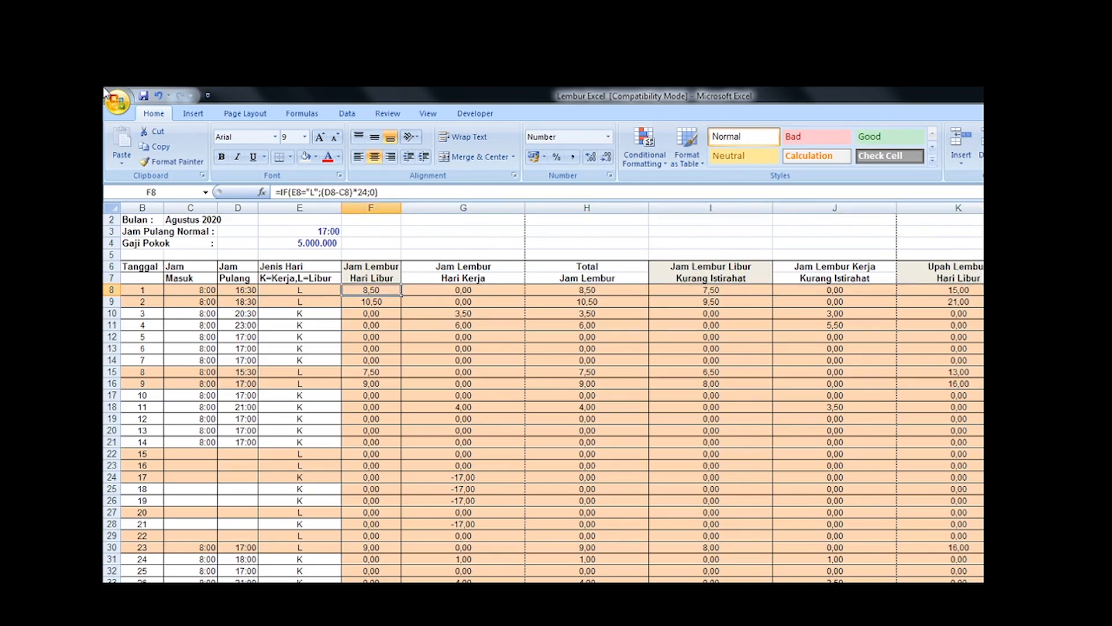
Step: Set the Jam Pulang for date 1 in D8 to 17:40
text(17)
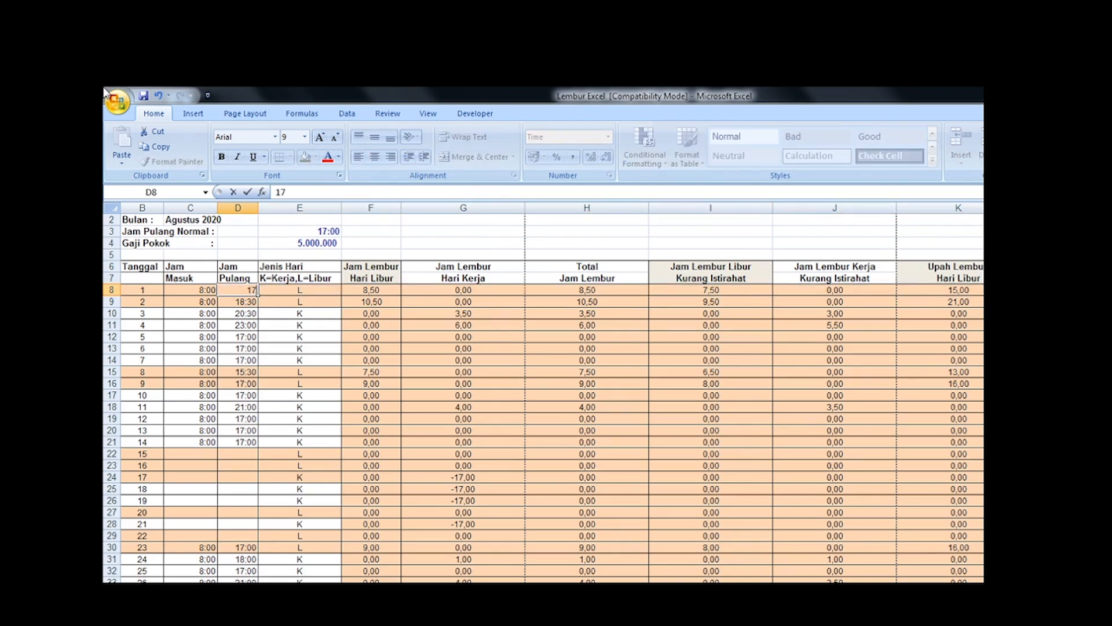
text(:40)
key(Return)
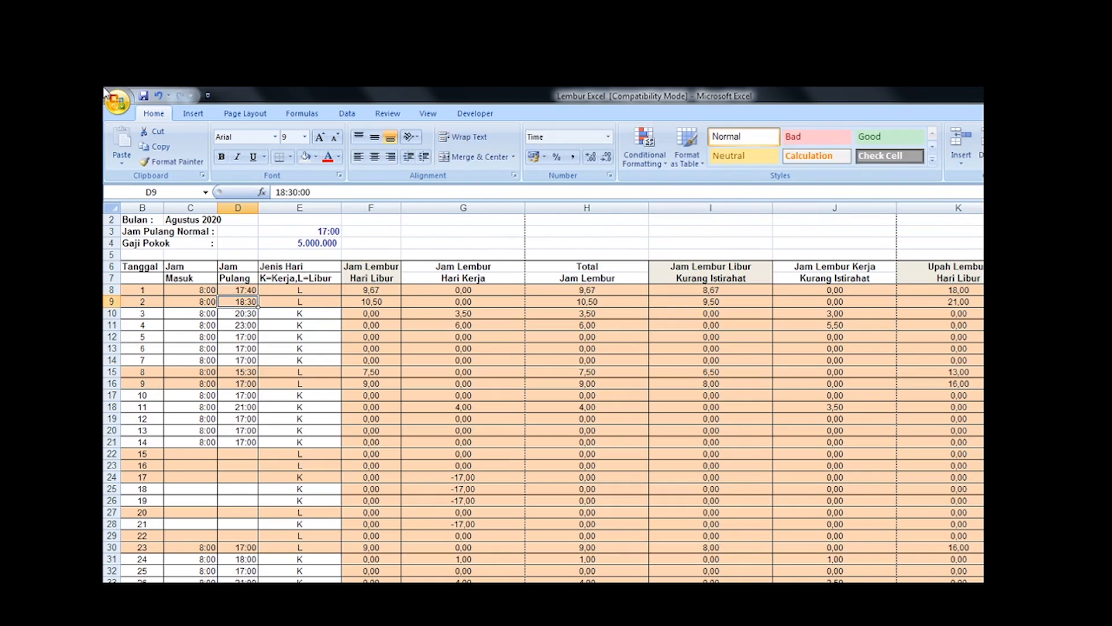
Step: Set the Jam Pulang for date 1 in D8 to 17:30
key(Up)
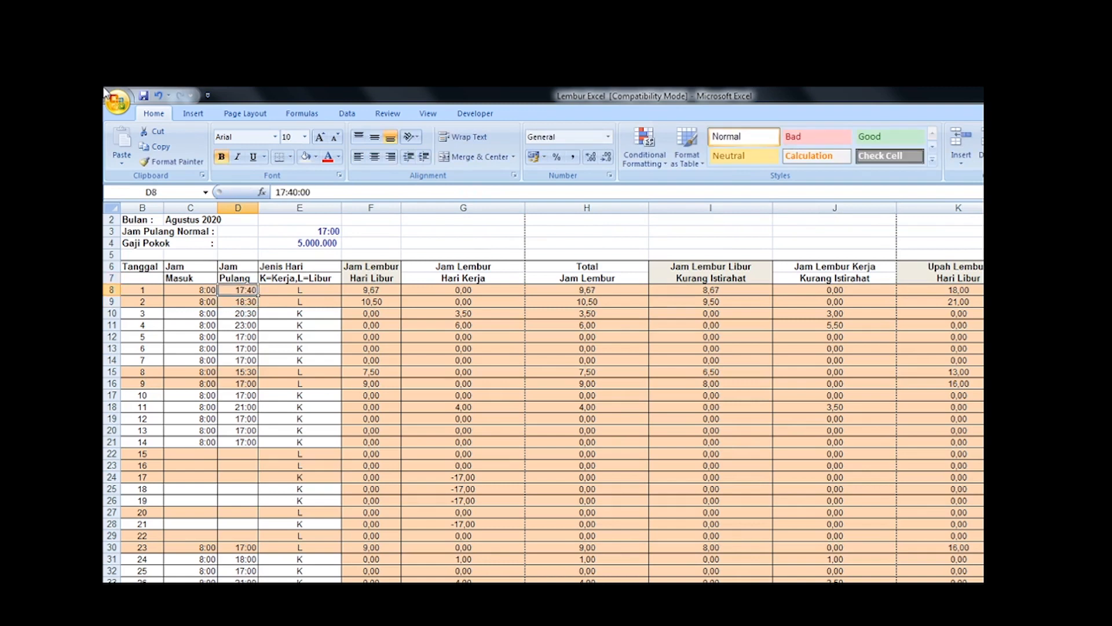
text(17:)
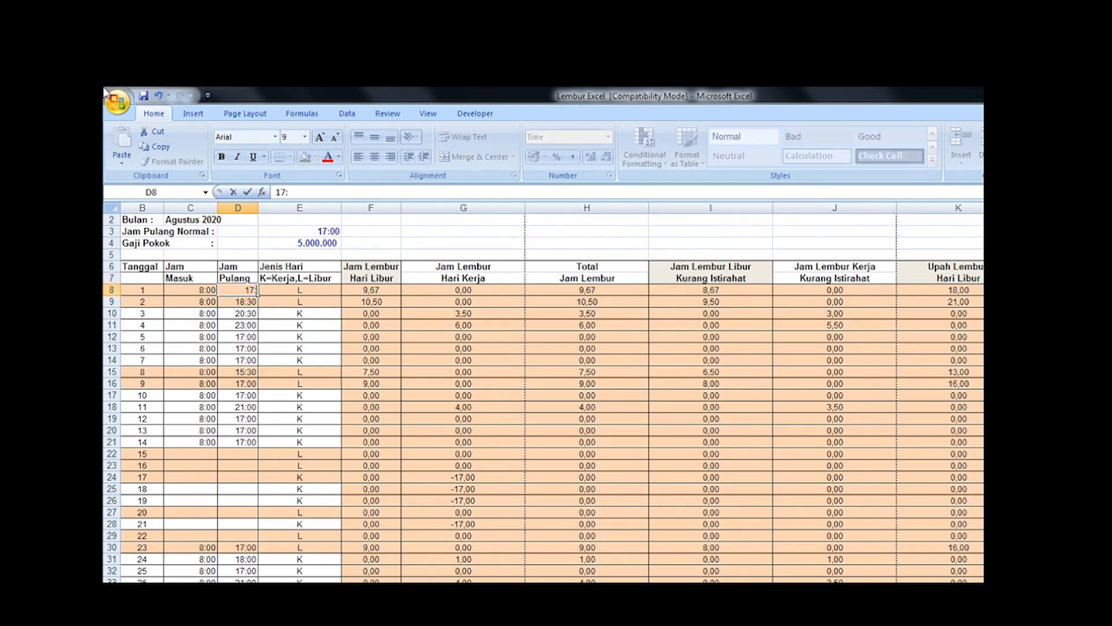
text(30)
key(Return)
Step: Review date 1's overtime hours and holiday pay formulas from F8 to K8, returning to the Jam Pulang in D8
key(Up)
key(Right)
key(Right)
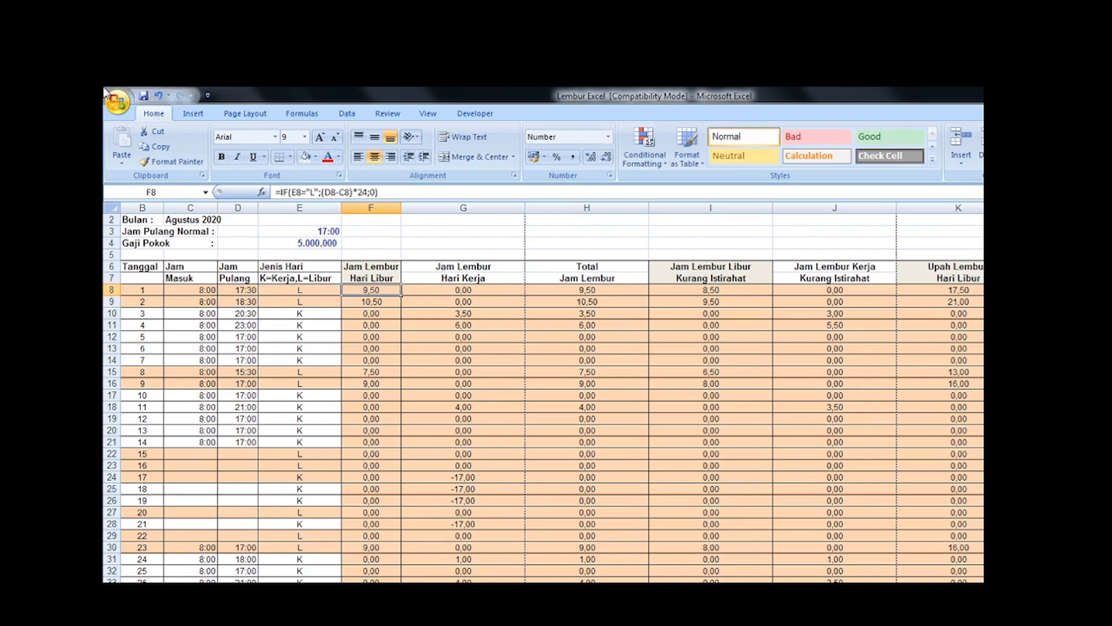
key(Right)
key(Right)
key(Right)
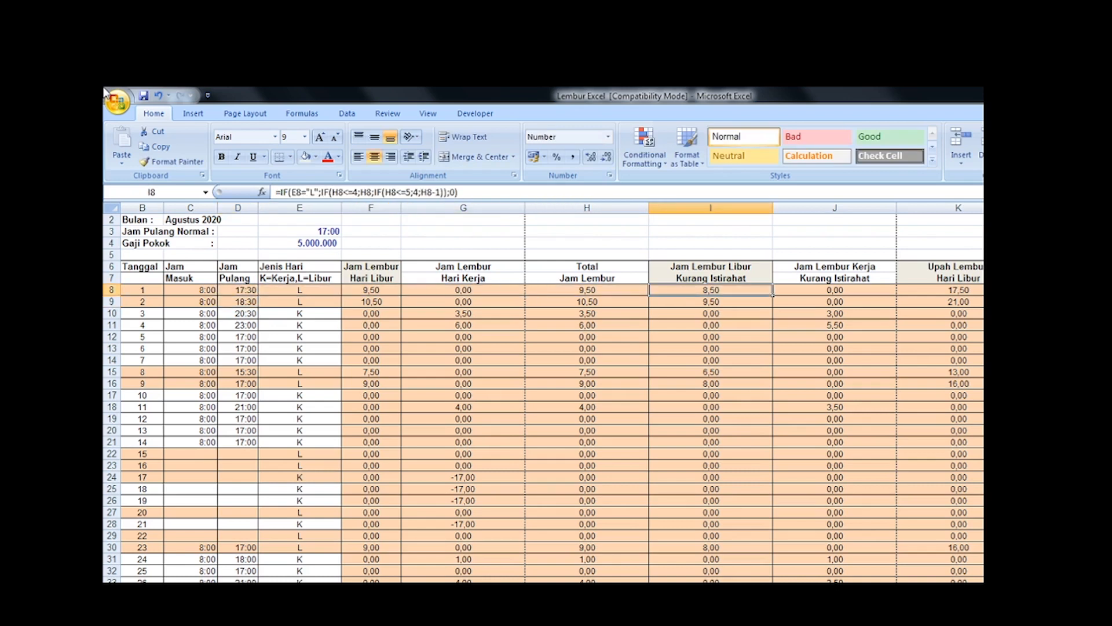
key(Left)
key(Right)
key(Right)
key(Right)
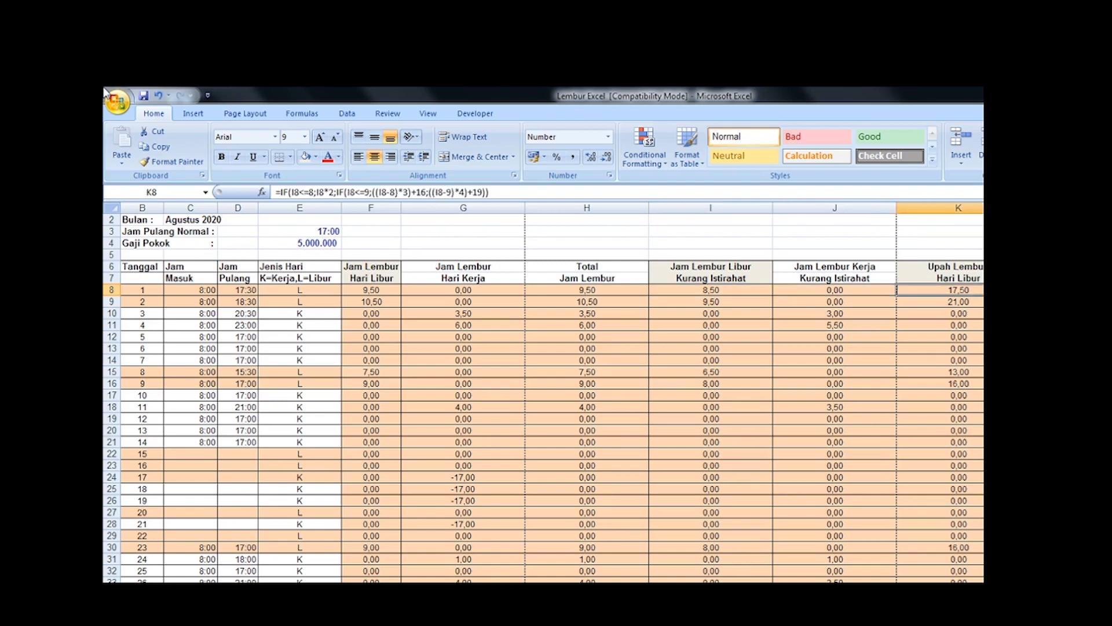
key(Left)
key(Left)
key(Left)
key(Left)
key(Left)
key(Left)
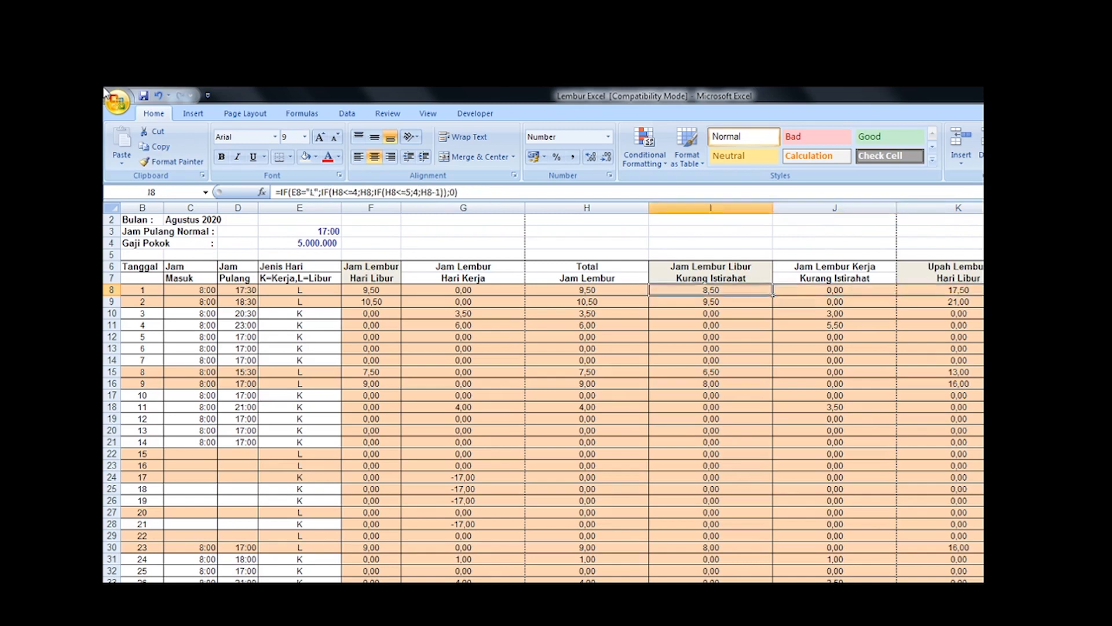
key(Left)
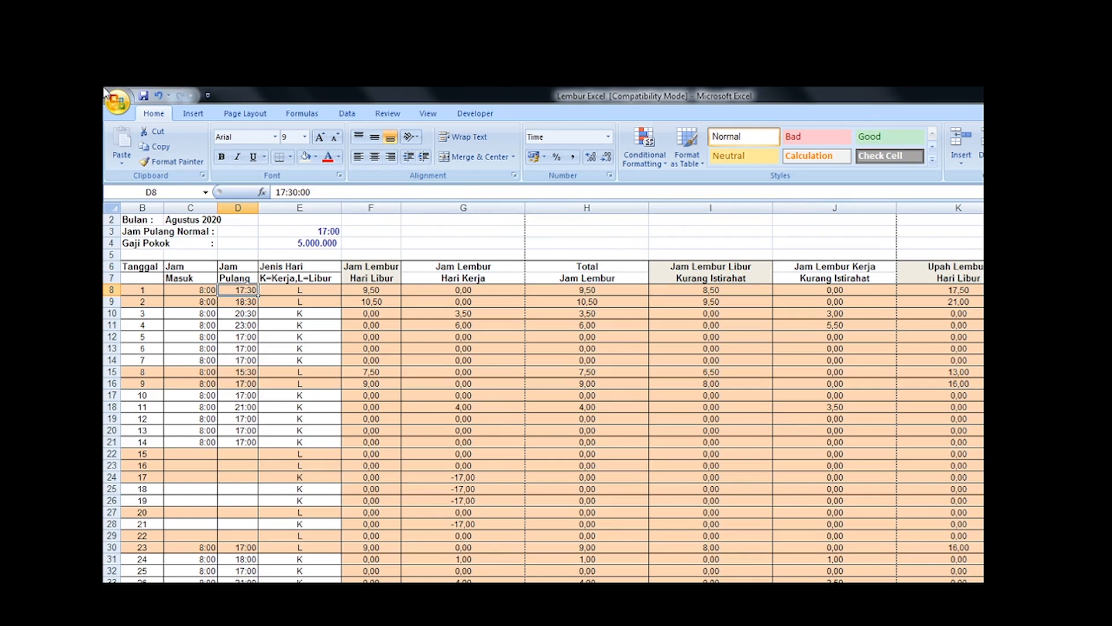
key(alt)
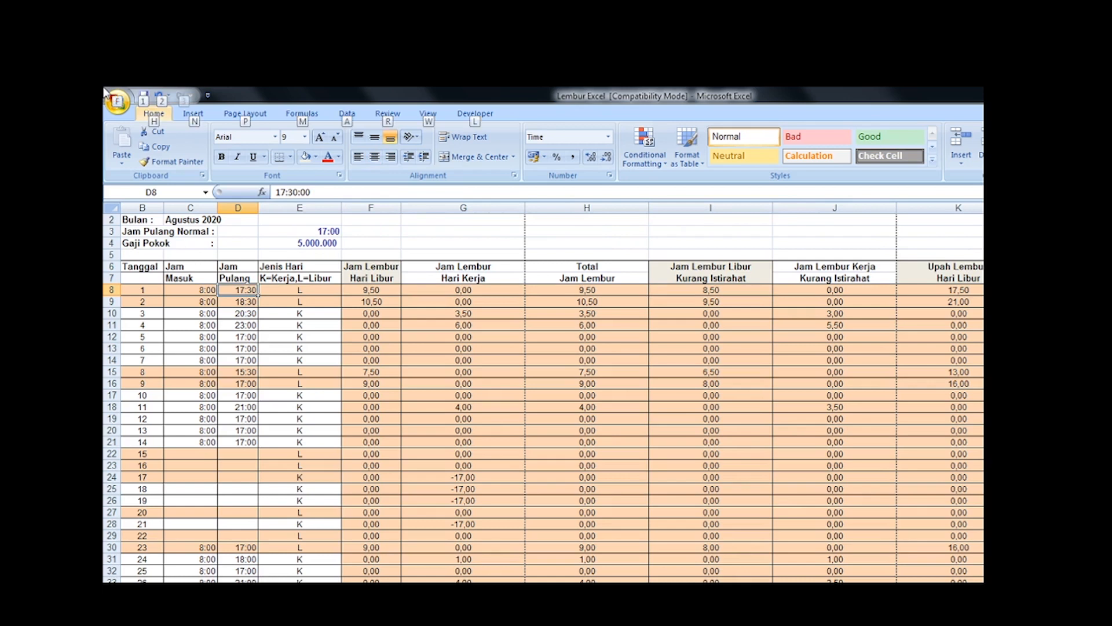
key(1)
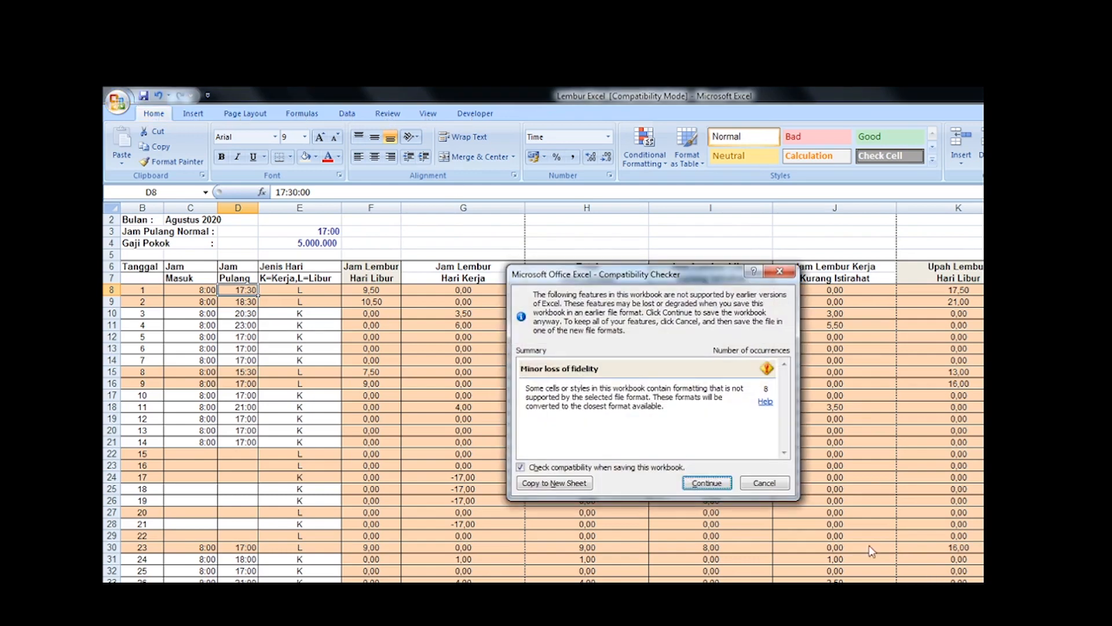
click(771, 483)
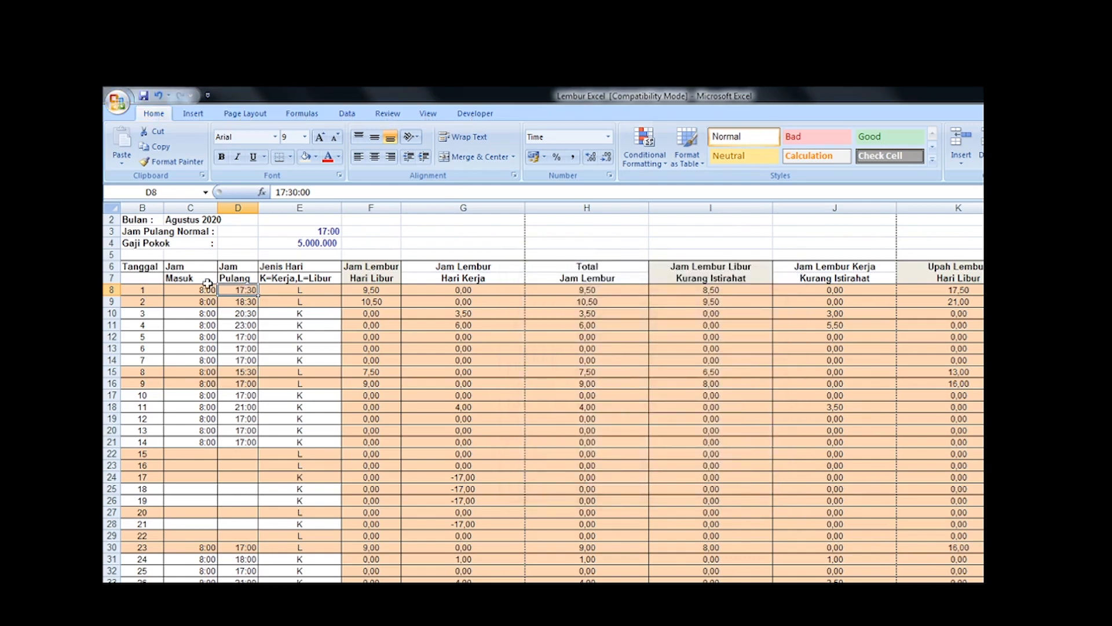
Step: Change the Jam Pulang for date 1 in D8 to 19:00
text(19:)
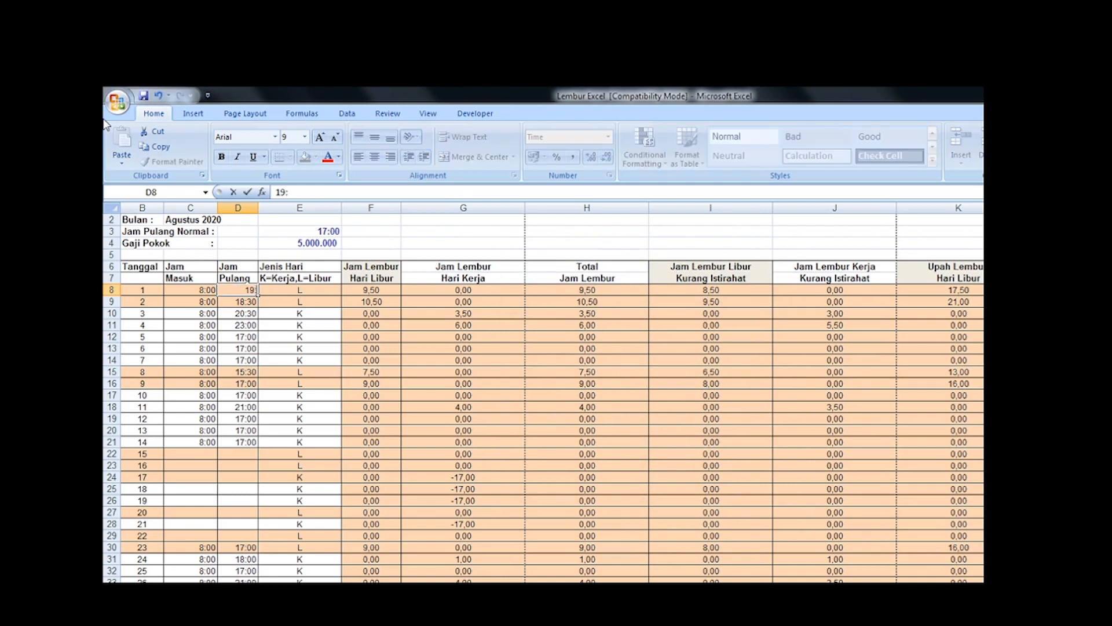
text(00)
key(Return)
Step: Examine the total hours, break-deducted holiday hours and holiday overtime pay formulas for date 1 across F8 to K8
key(Up)
key(Right)
key(Right)
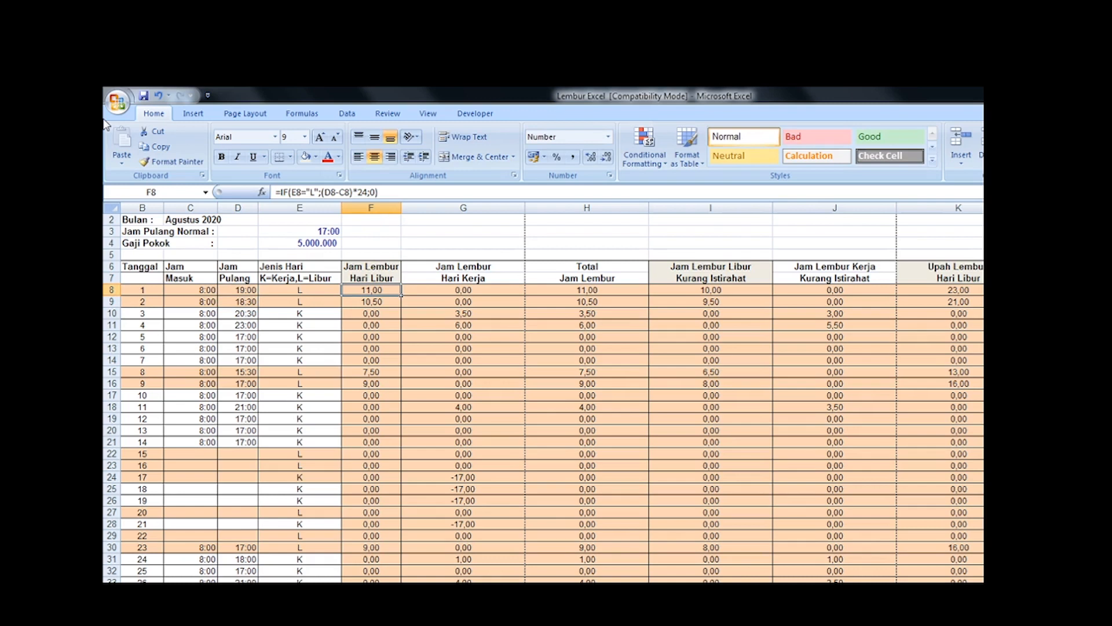
key(Right)
key(Right)
key(Right)
key(Left)
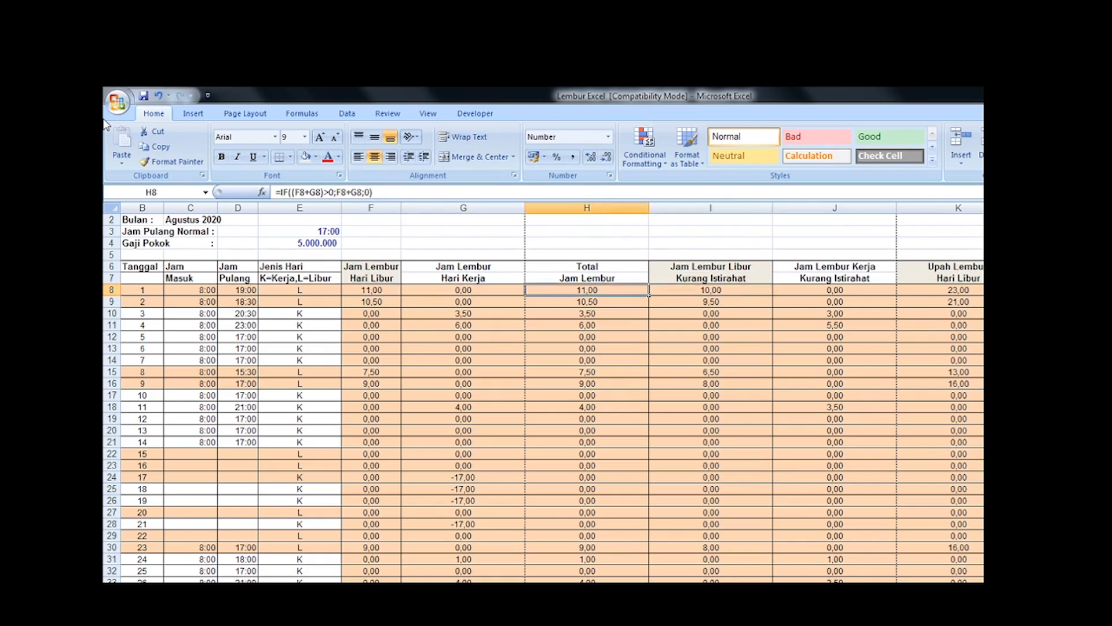
key(Right)
key(Right)
key(Right)
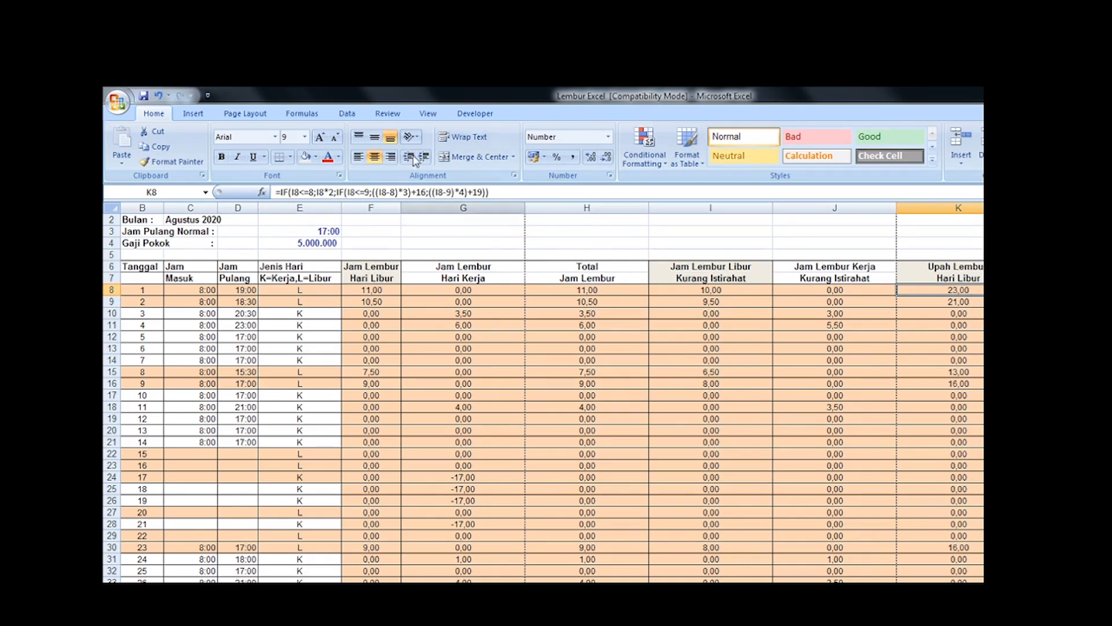
Step: Enter a scratch breakdown of date 1's holiday overtime hours in J2:J4 as 8, 1 and 1
click(824, 220)
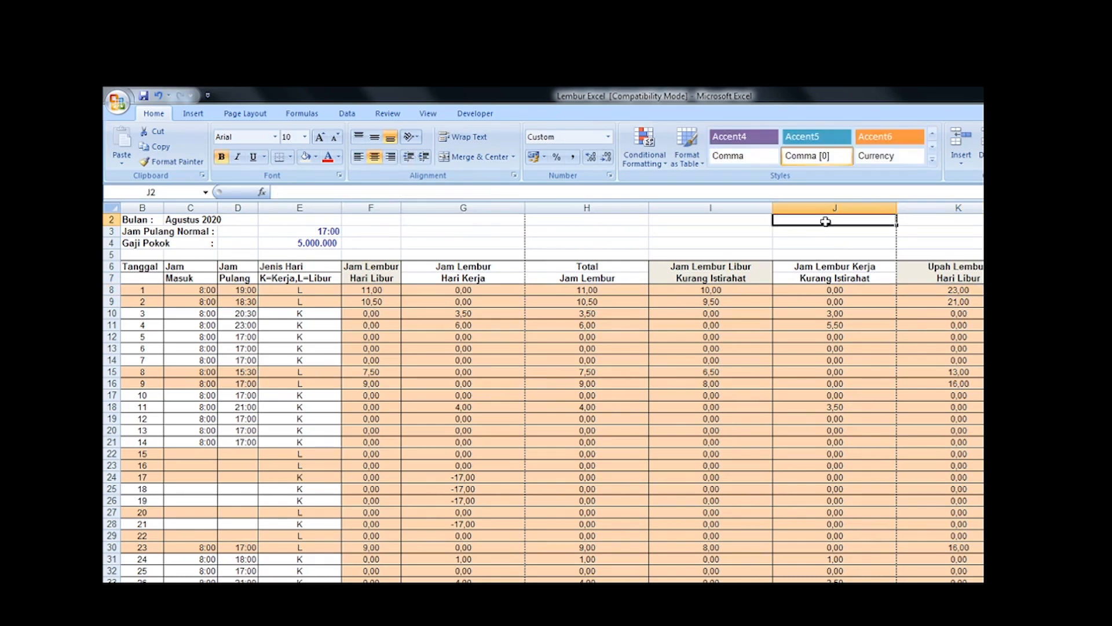
text(8)
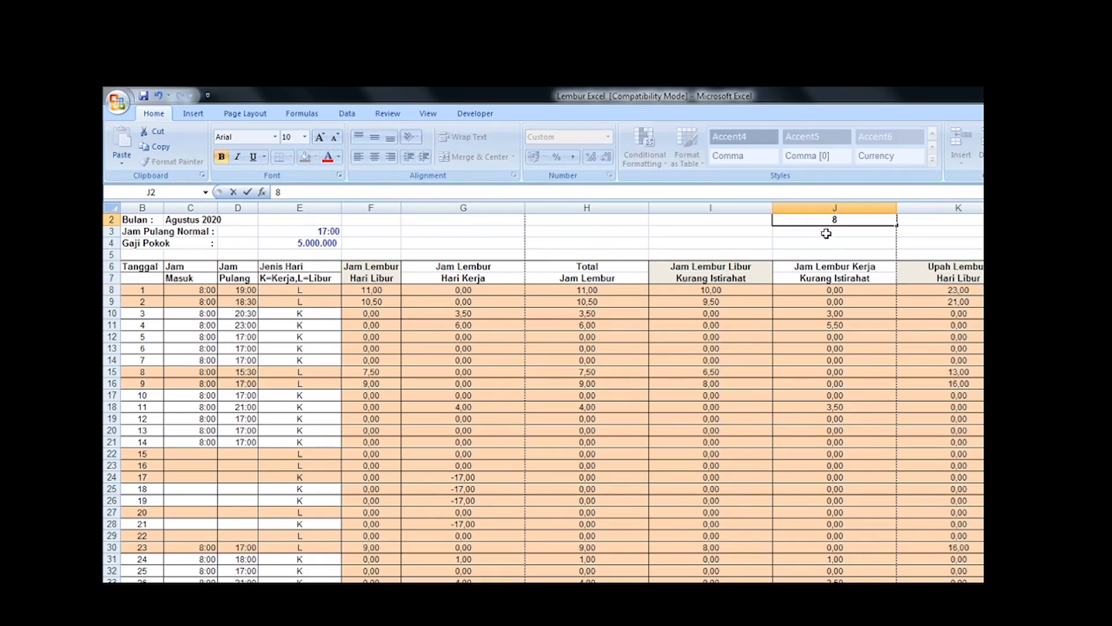
key(Return)
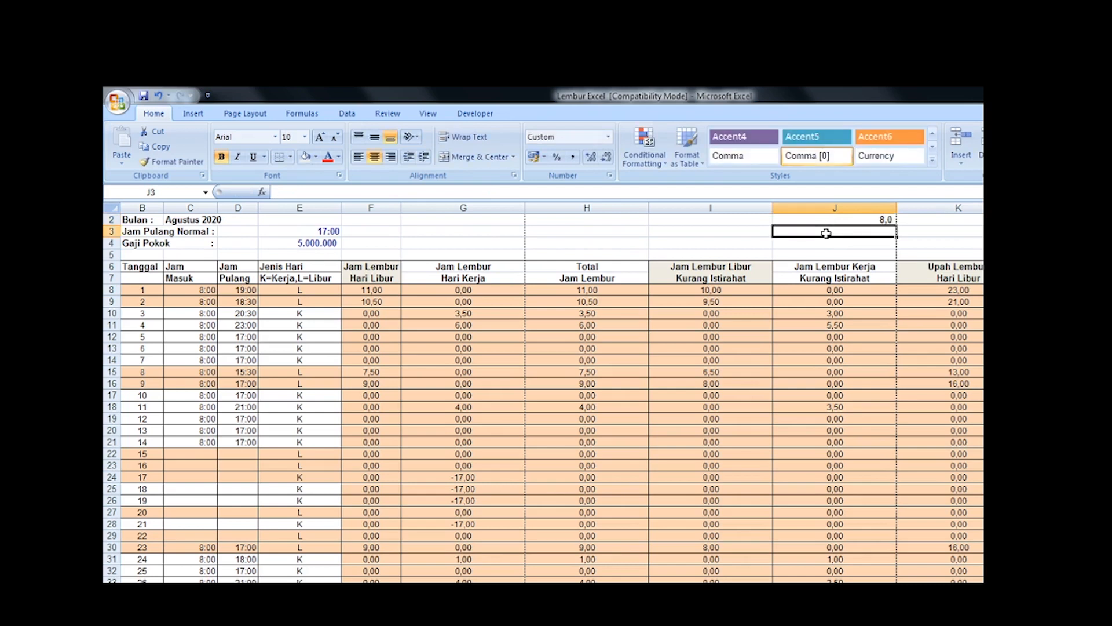
text(1)
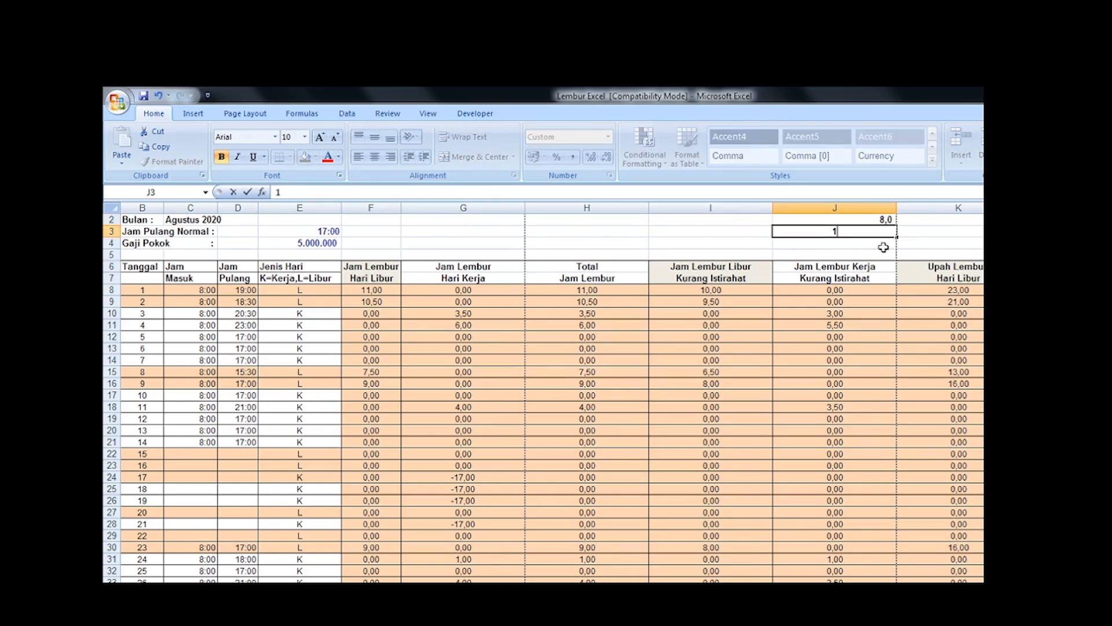
key(Return)
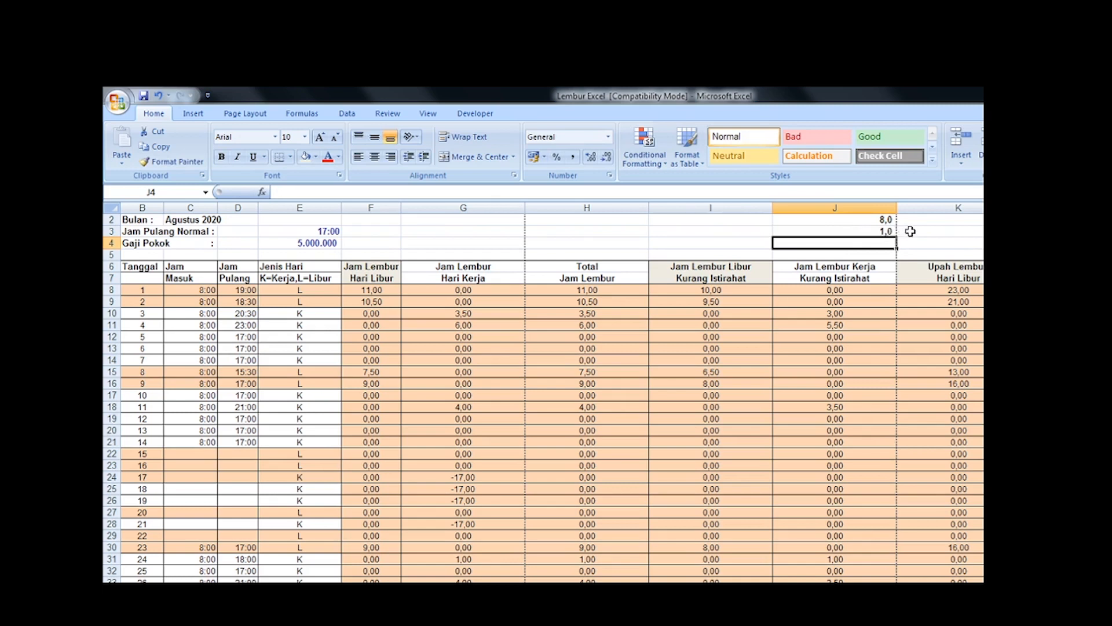
click(911, 231)
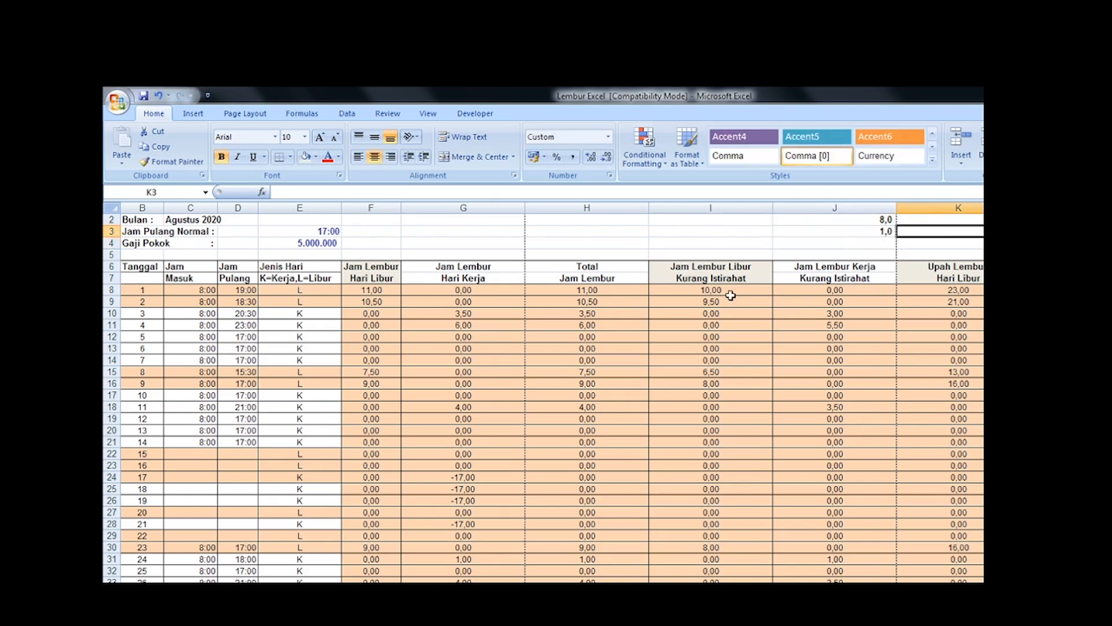
click(884, 242)
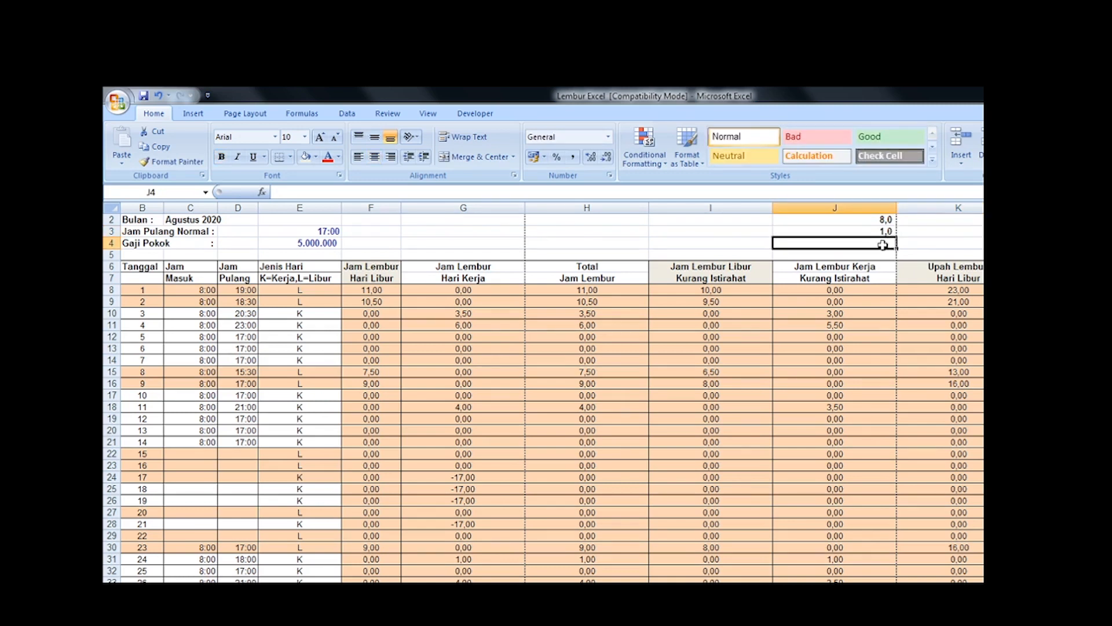
text(1)
Step: Enter the matching scratch pay amounts 16, 3 and 4 in K2, K3 and K4
click(920, 245)
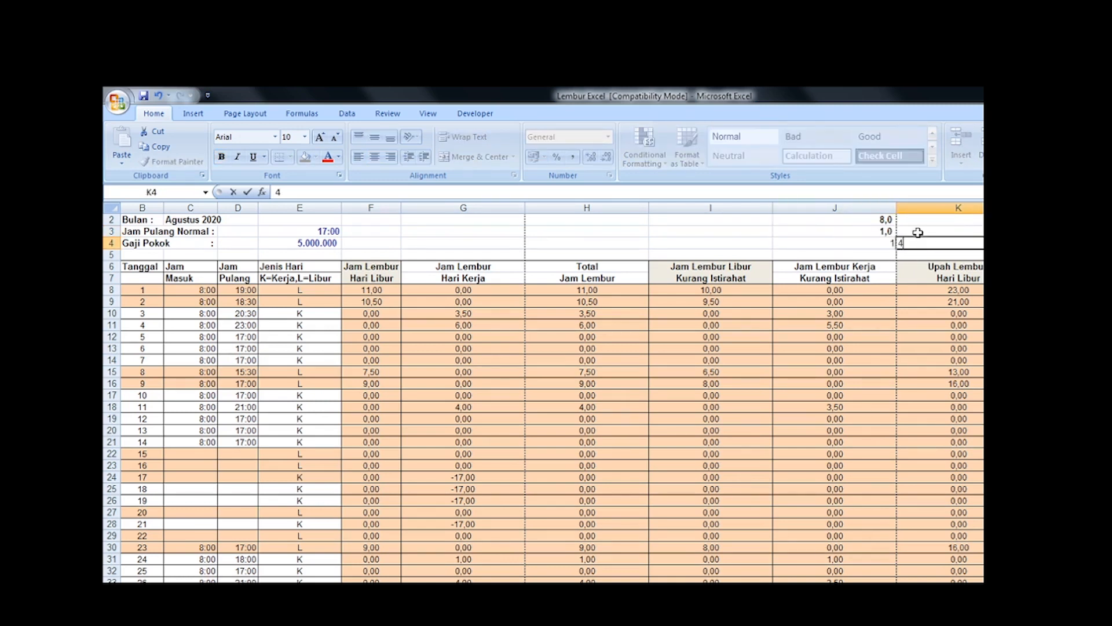
click(913, 232)
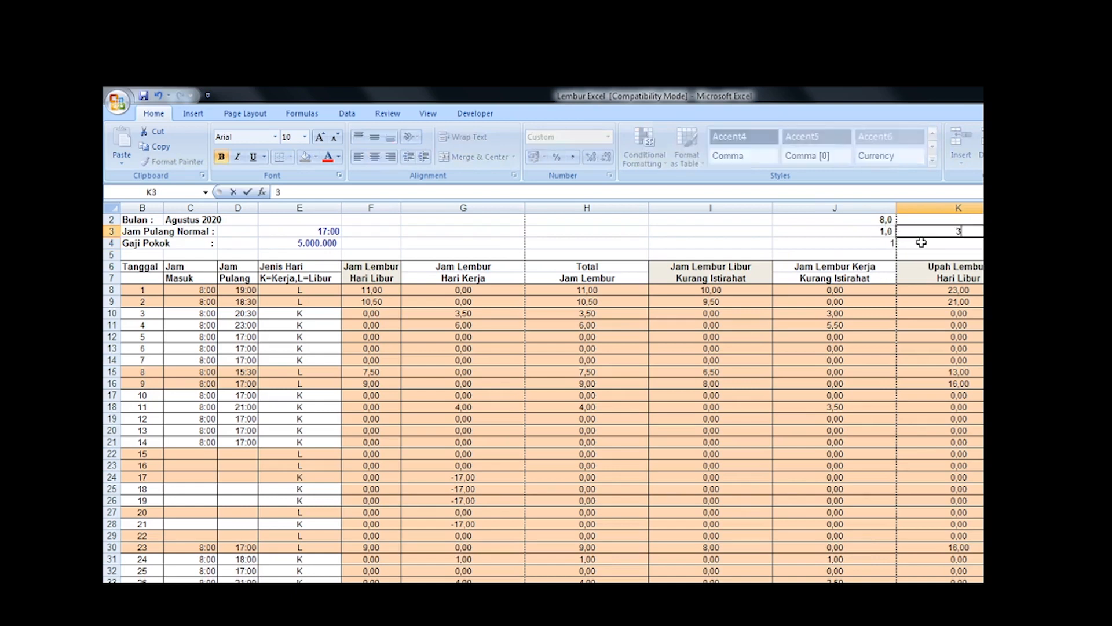
click(919, 221)
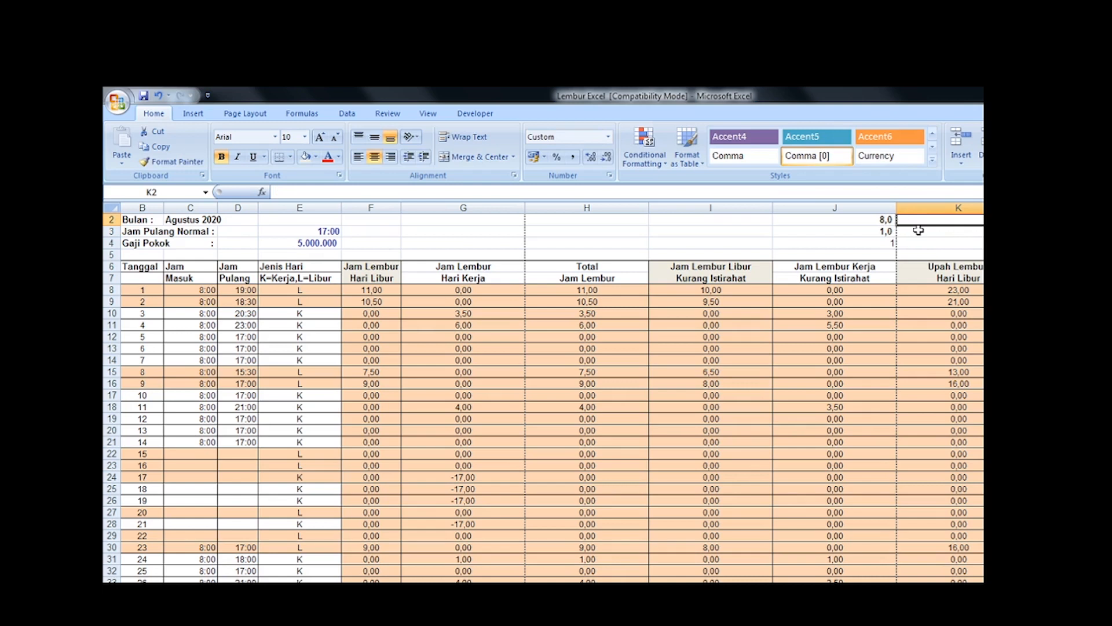
text(16)
key(Return)
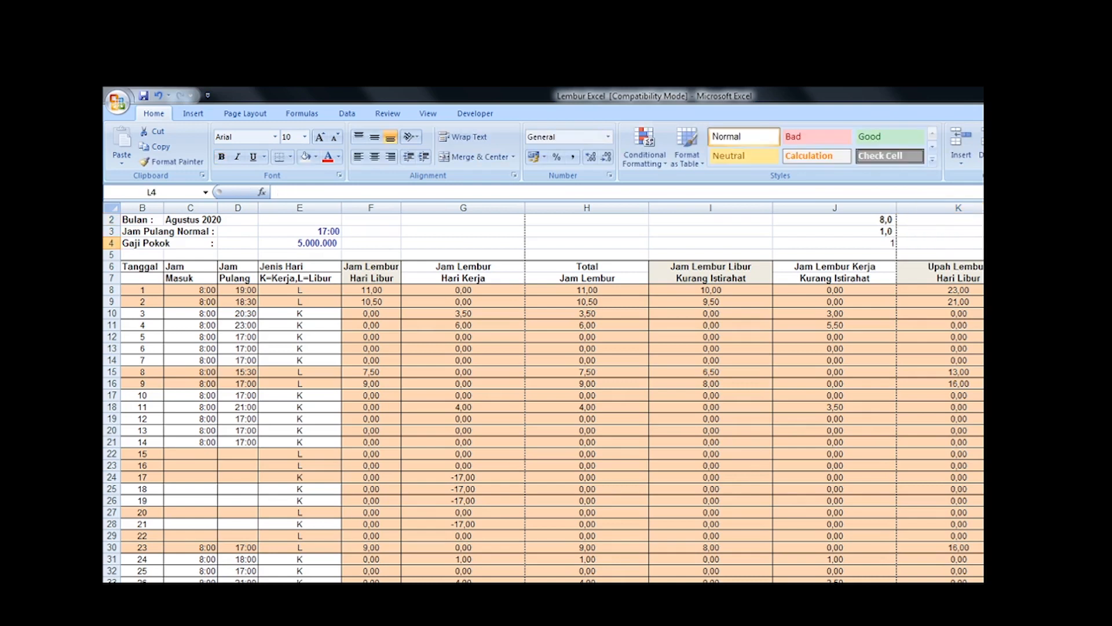
Step: Check the scratch pay amounts in K2:K4 against K8 and clear the scratch breakdown in J2:K4
drag(973, 220, 974, 242)
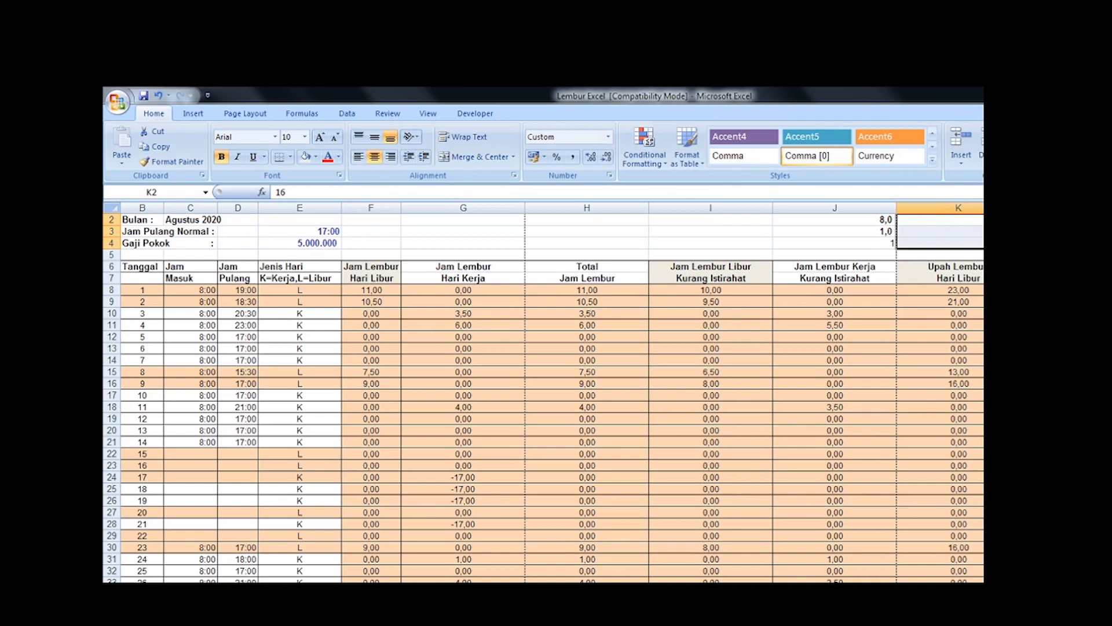
click(976, 289)
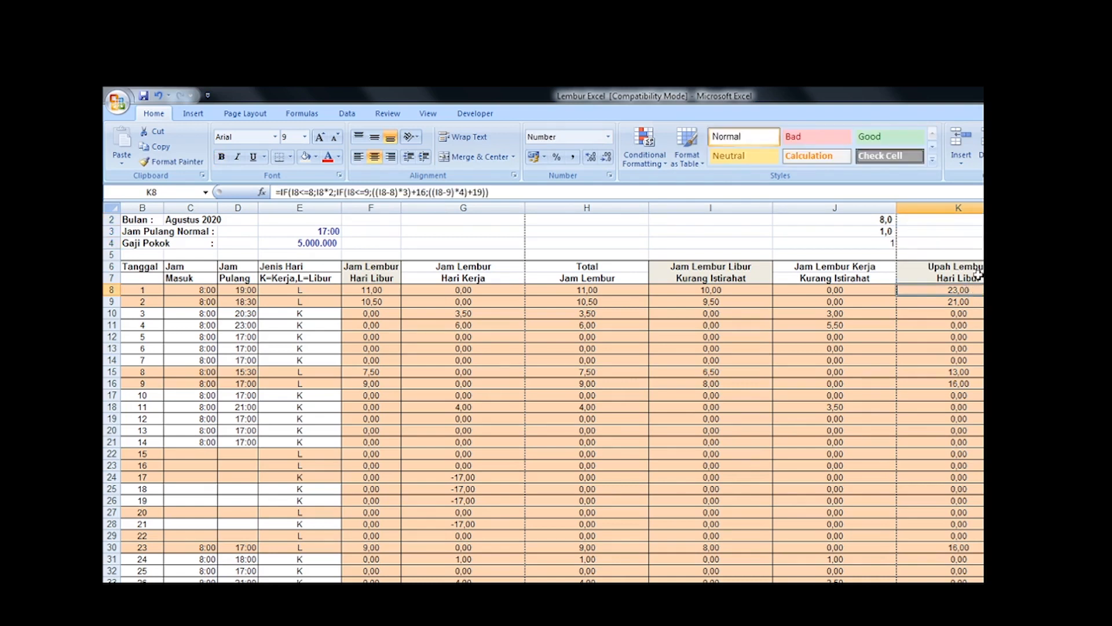
drag(974, 243, 887, 225)
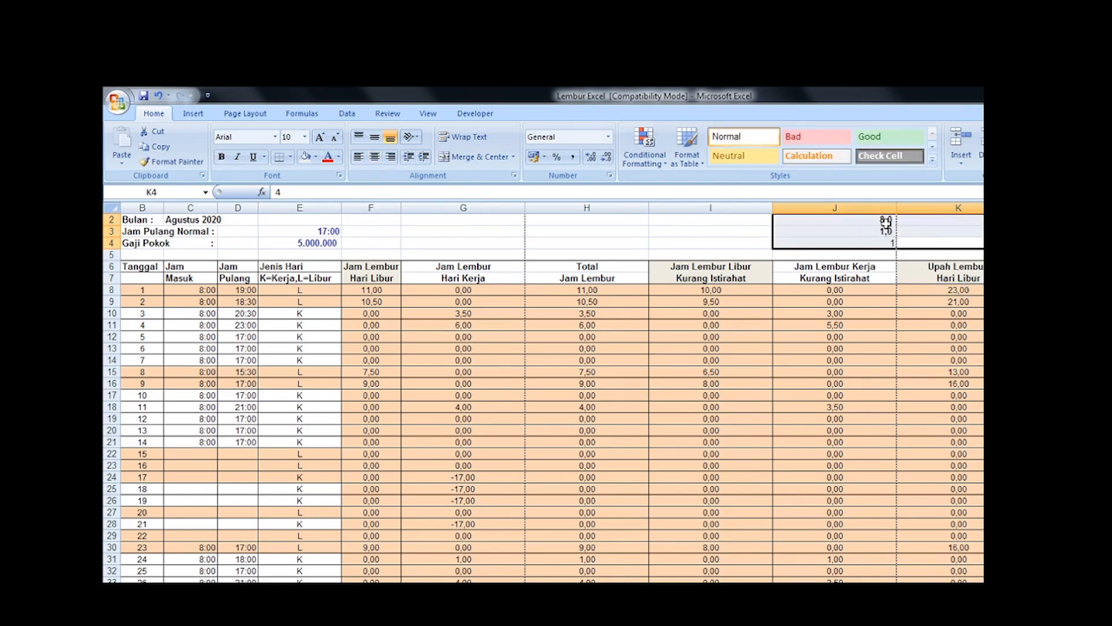
key(Delete)
Step: Examine the Upah Lembur Hari Libur formulas in K8 and K9 and the neighbouring formula in L8
click(978, 291)
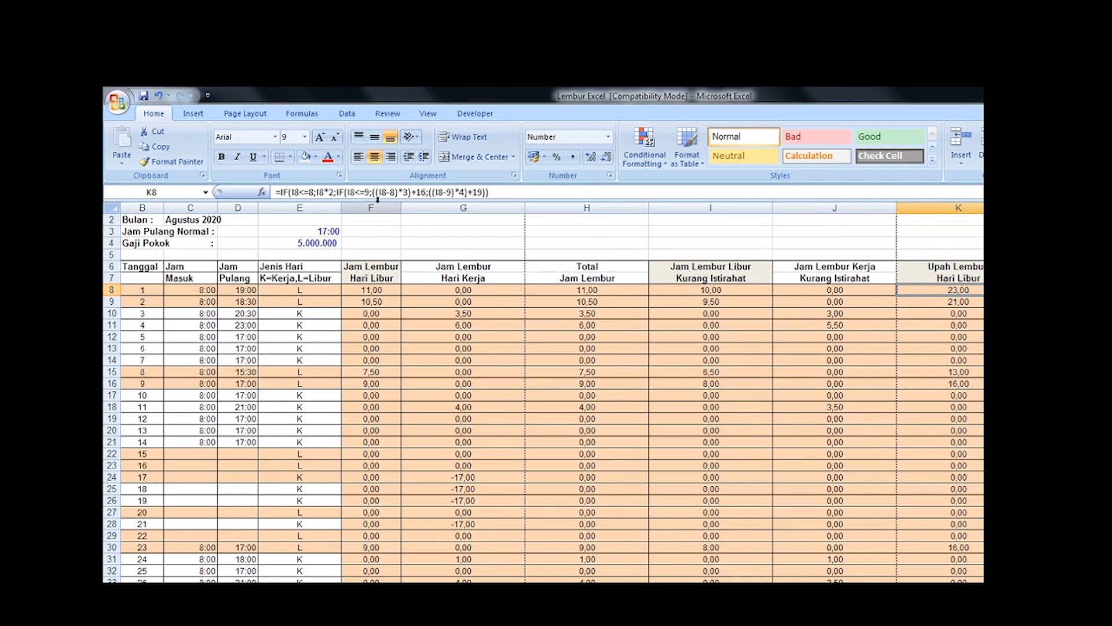
click(956, 302)
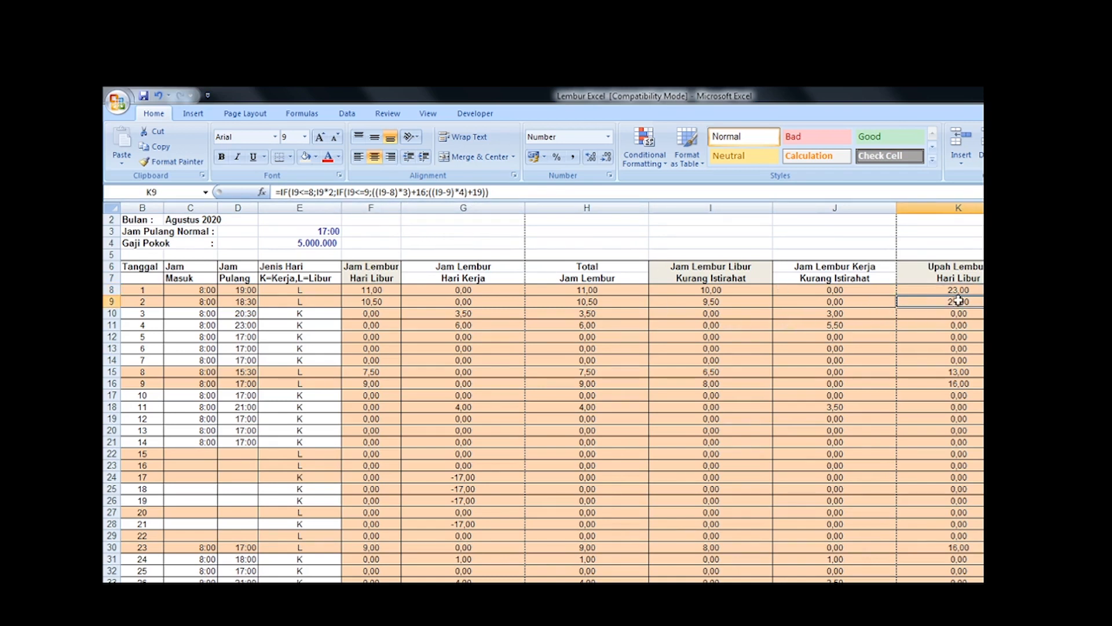
click(972, 290)
key(Right)
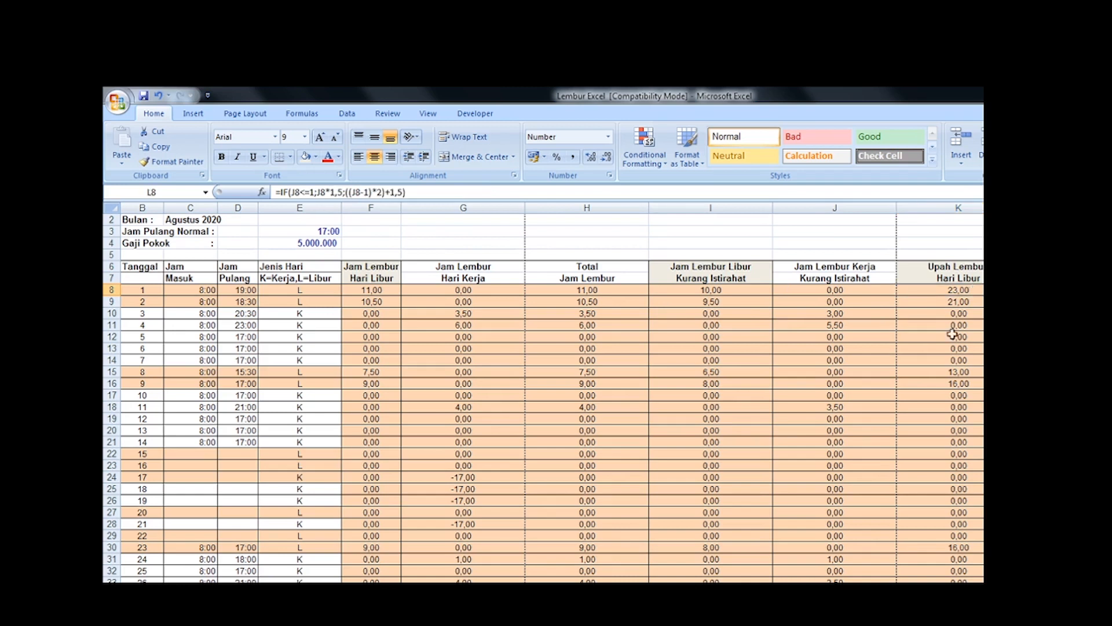
Step: Examine date 3's workday overtime formulas in row 10, including the break deduction in J10 and the pay formula in L10
click(314, 312)
key(Right)
key(Right)
key(Right)
key(Right)
key(Right)
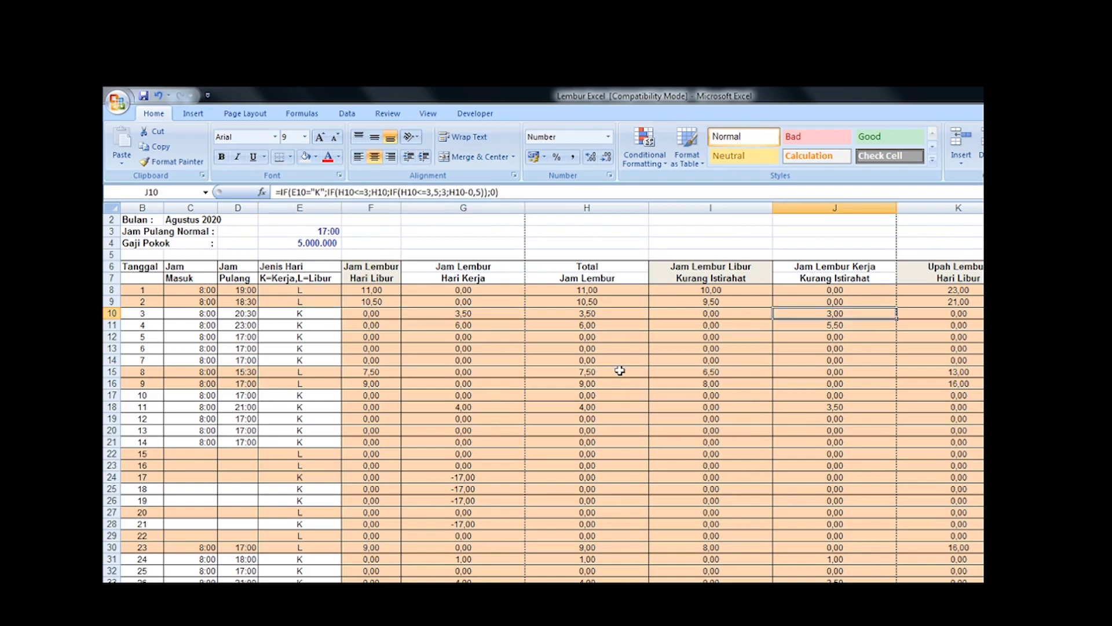
key(Right)
key(Right)
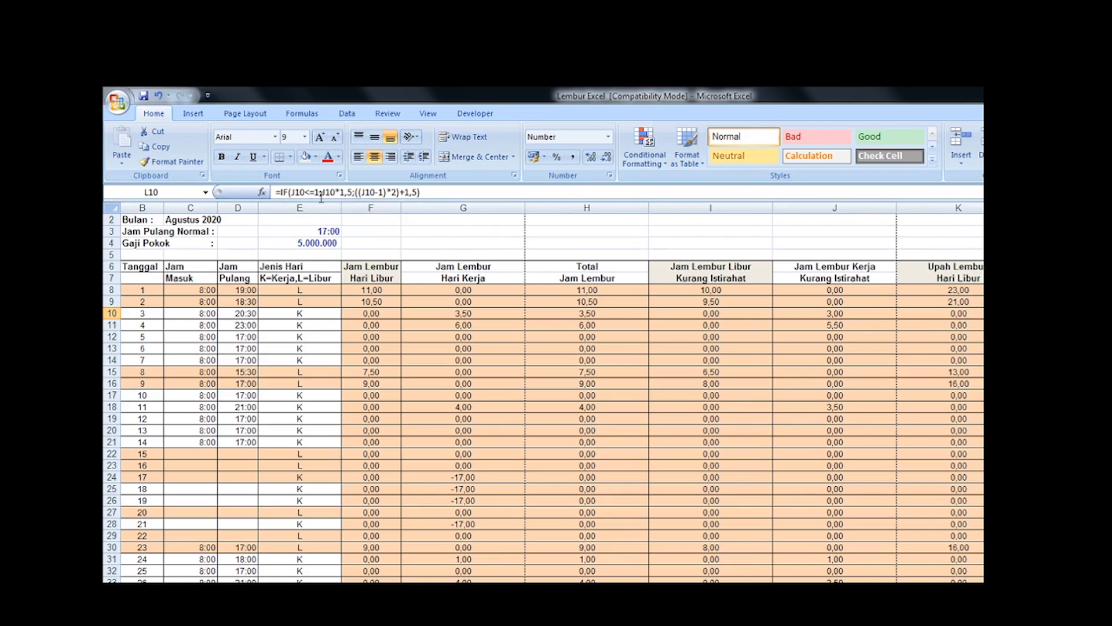
Step: Enter a scratch pay breakdown for date 3 in K2:L3: hours 1 and 2, with pay amounts 1,5 and 4
click(840, 316)
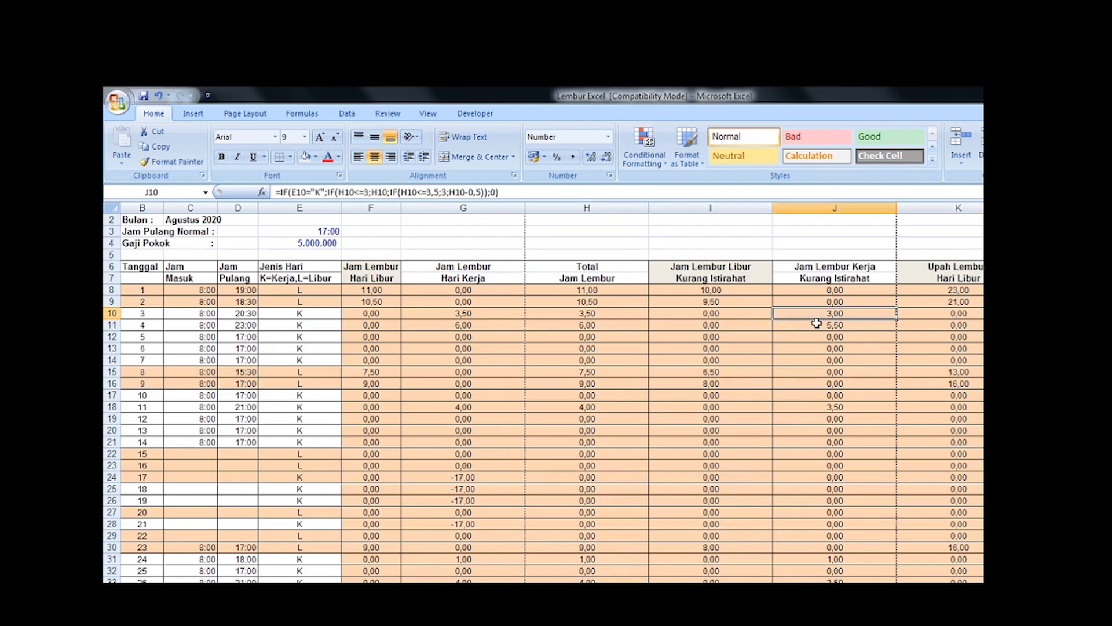
click(1060, 313)
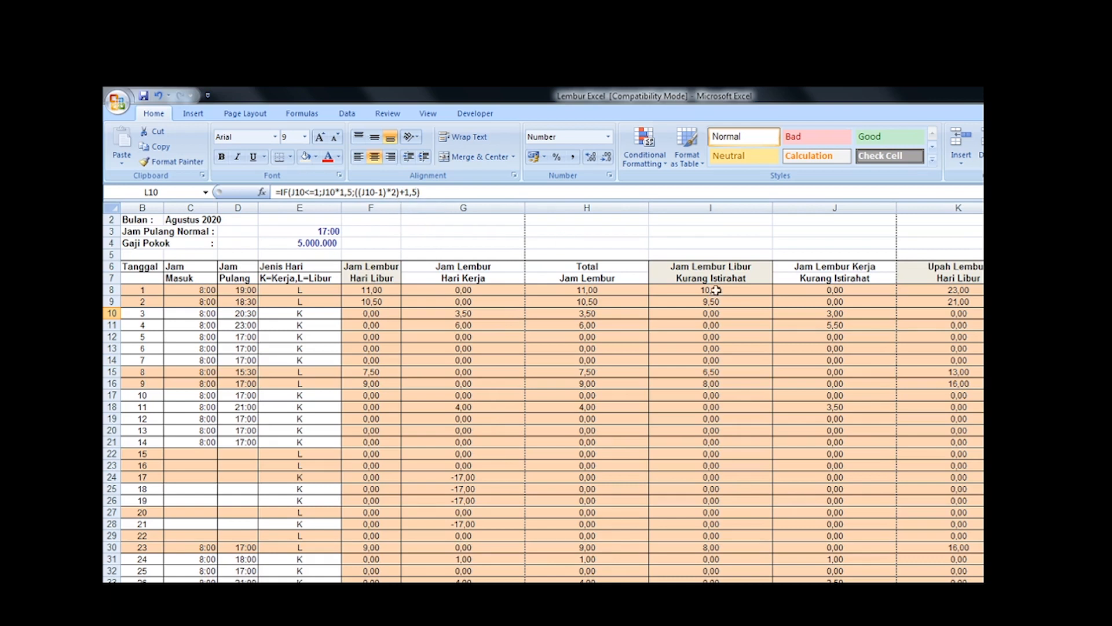
click(836, 311)
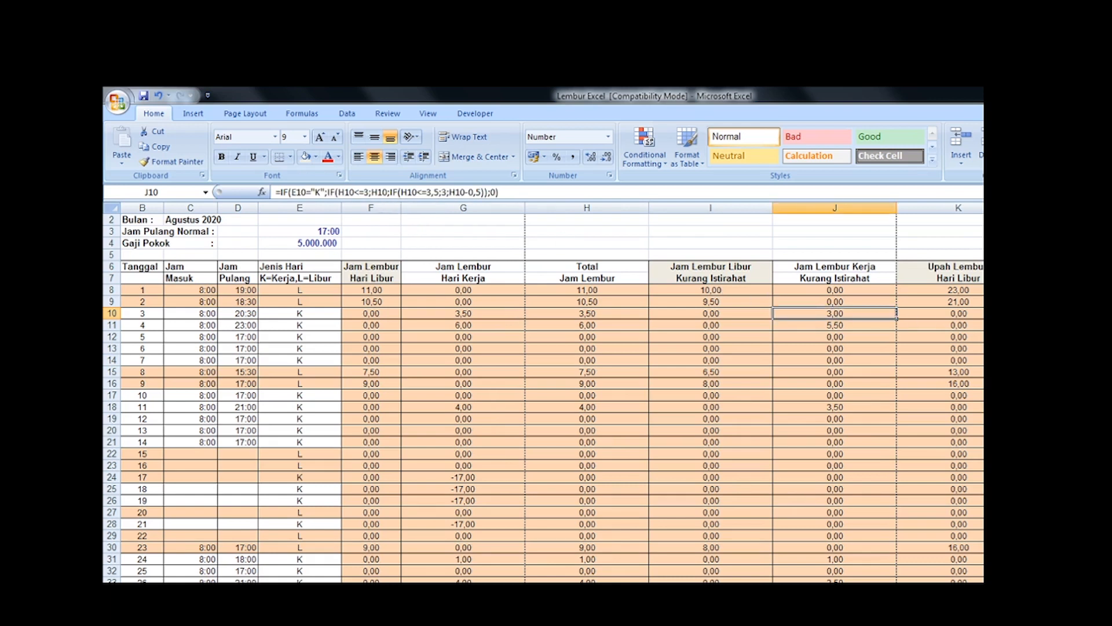
click(965, 220)
text(1)
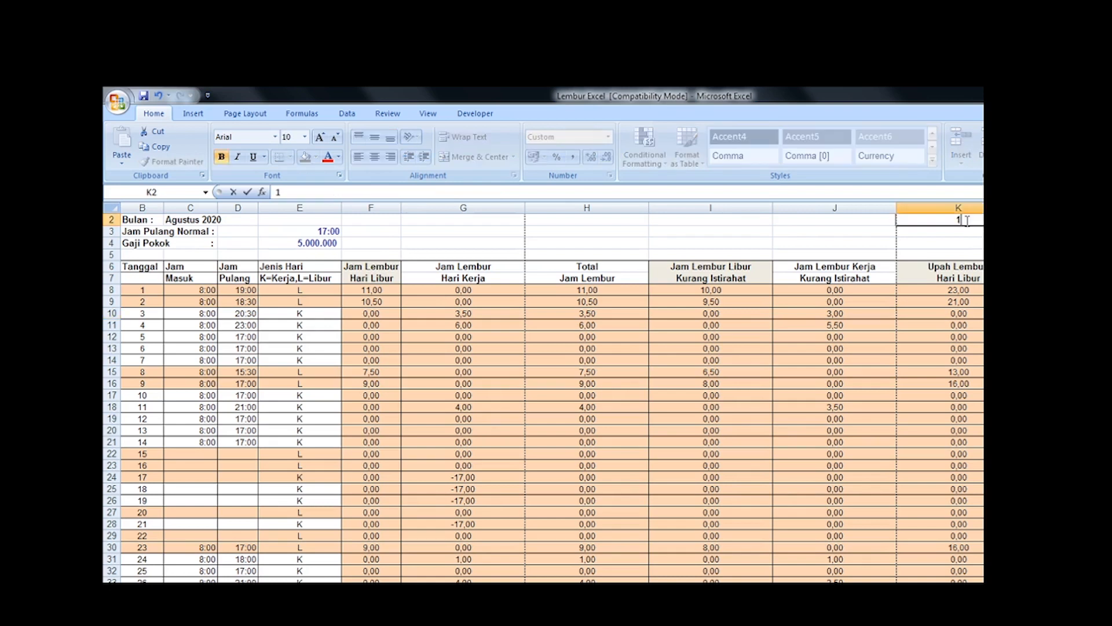
key(Tab)
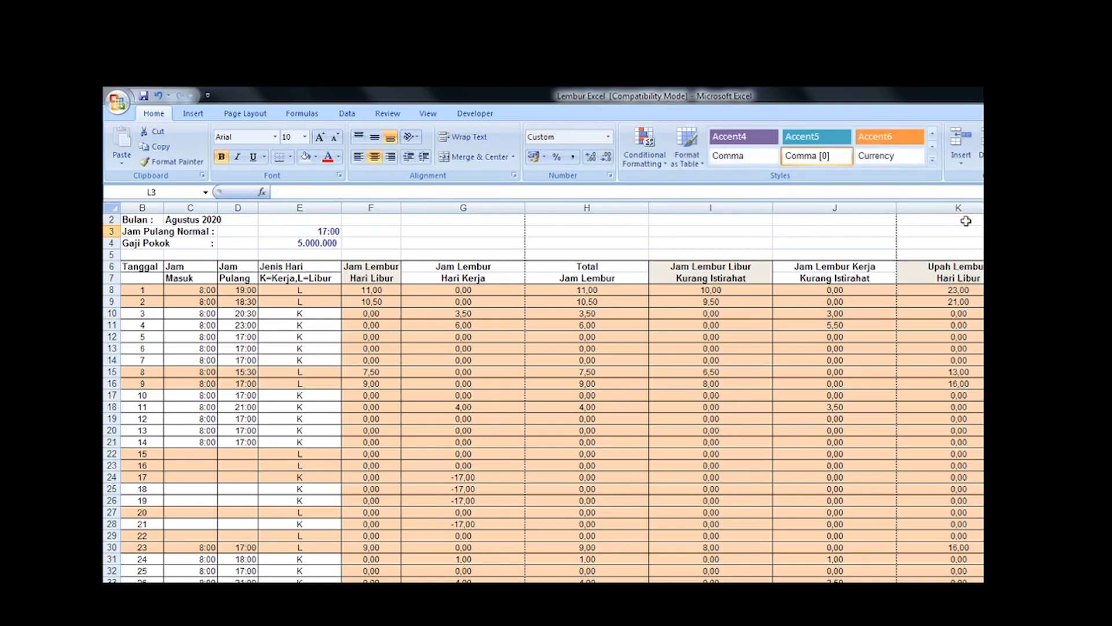
text(1,5)
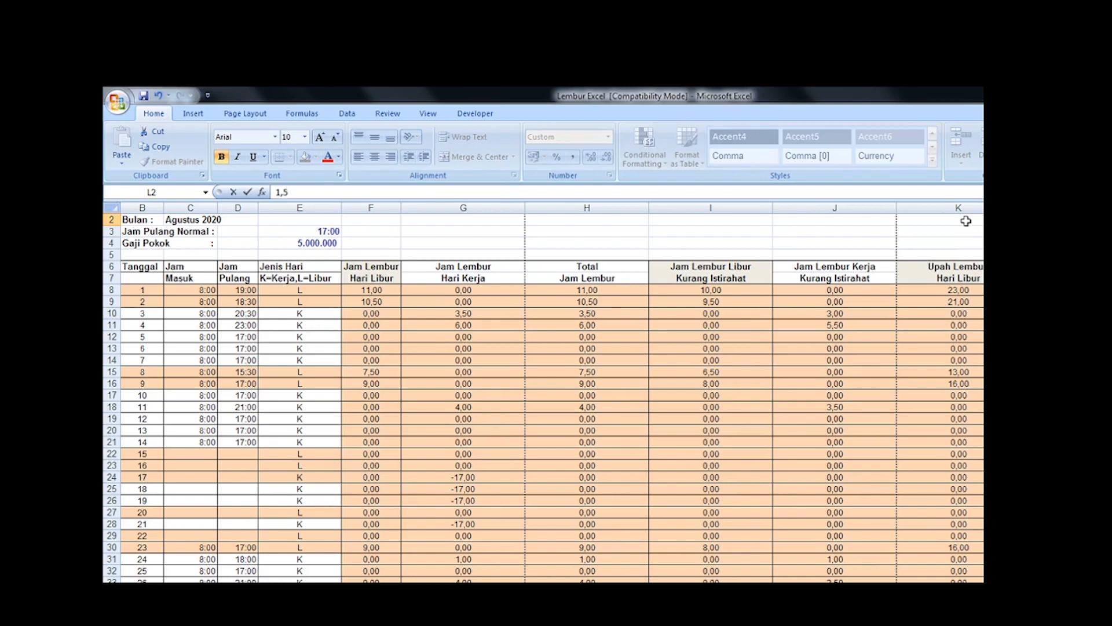
key(Return)
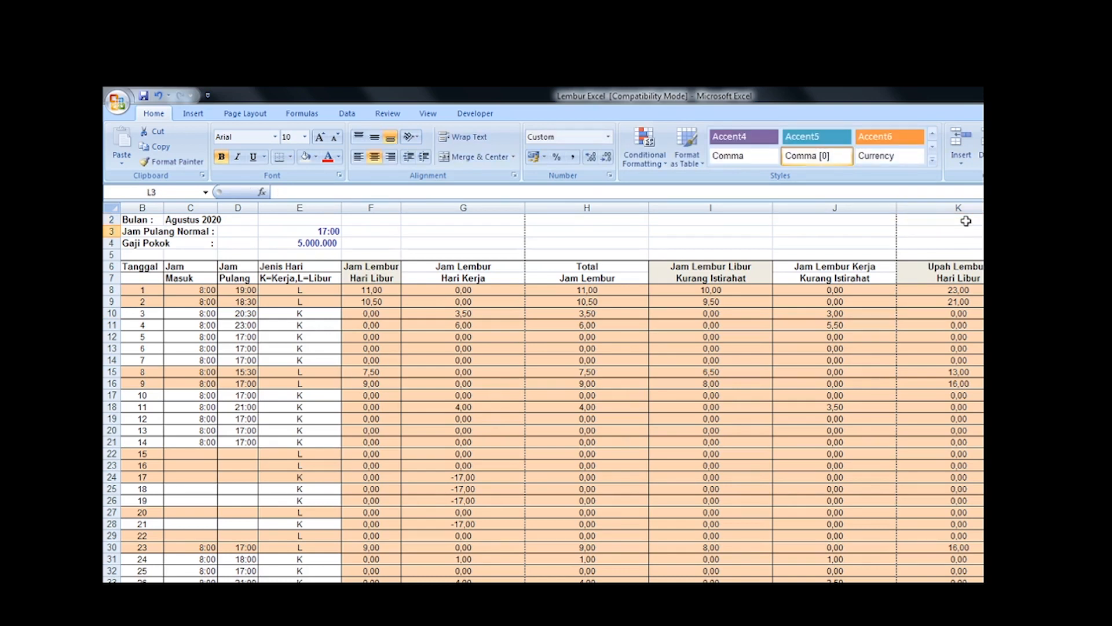
key(Up)
key(Down)
Step: Rework the scratch breakdown for date 4's hours in J11, setting K3 to 5,5 and L3 to =K3*2
click(1054, 313)
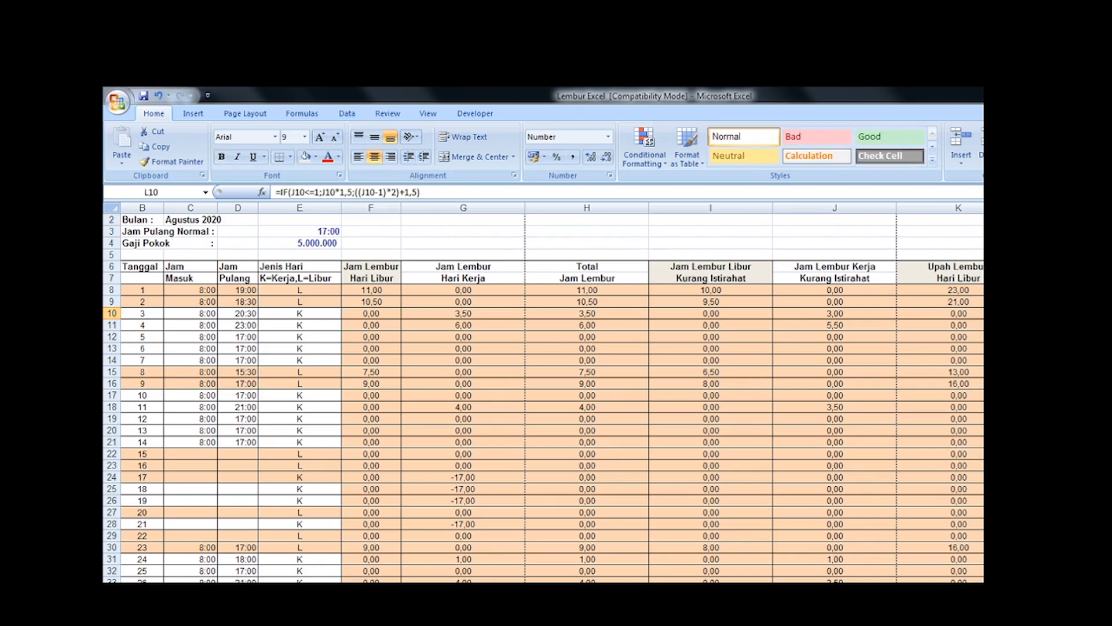
key(Down)
click(838, 325)
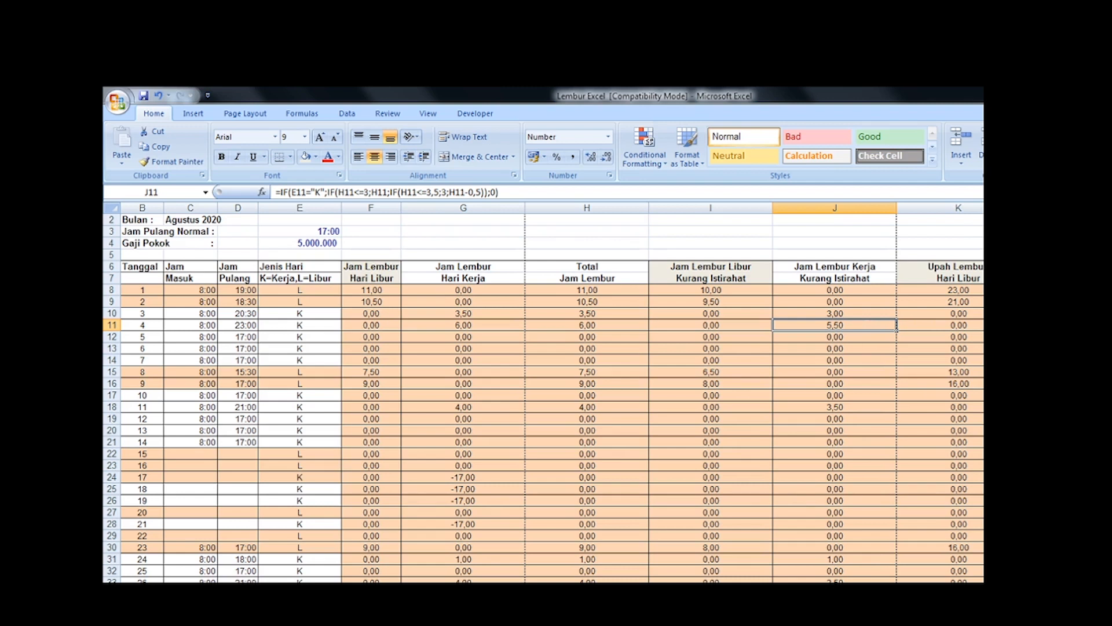
click(985, 232)
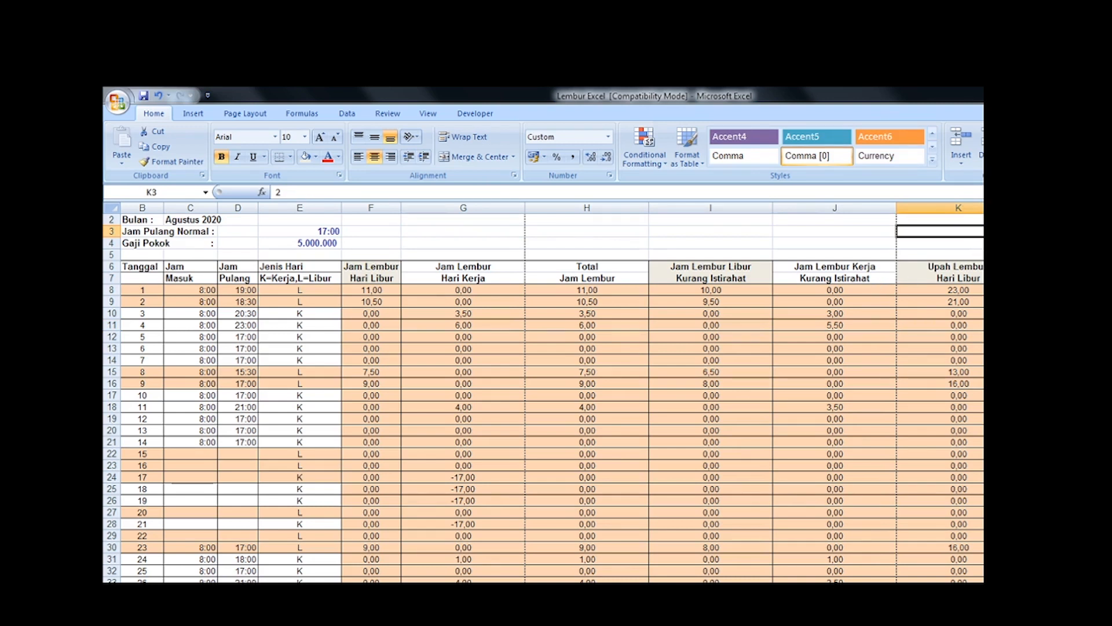
text(5,5)
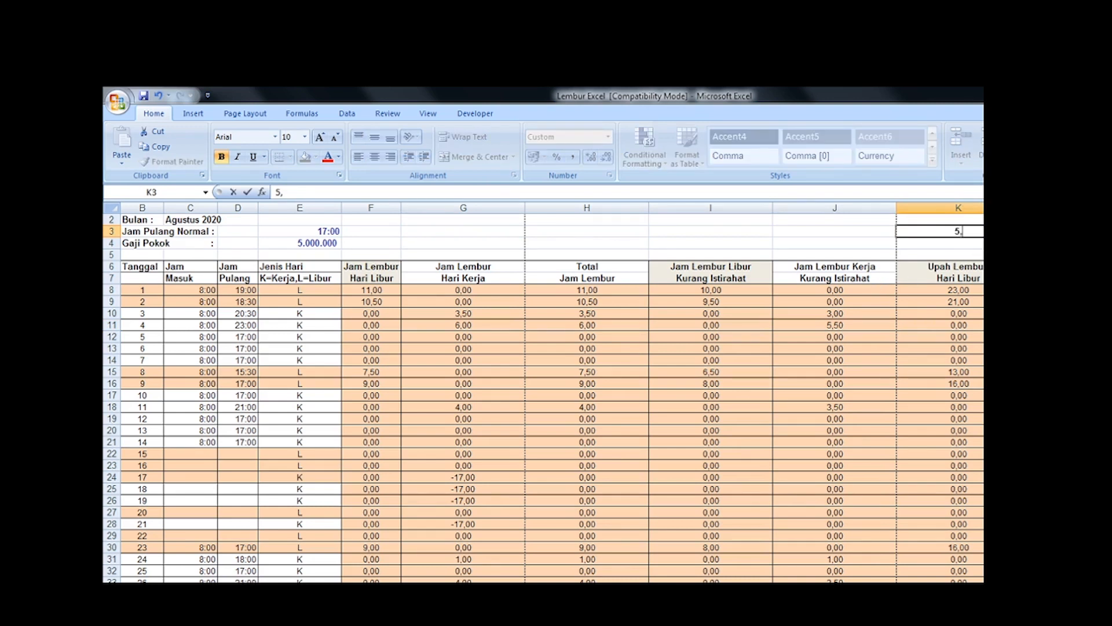
key(Return)
key(Up)
key(Right)
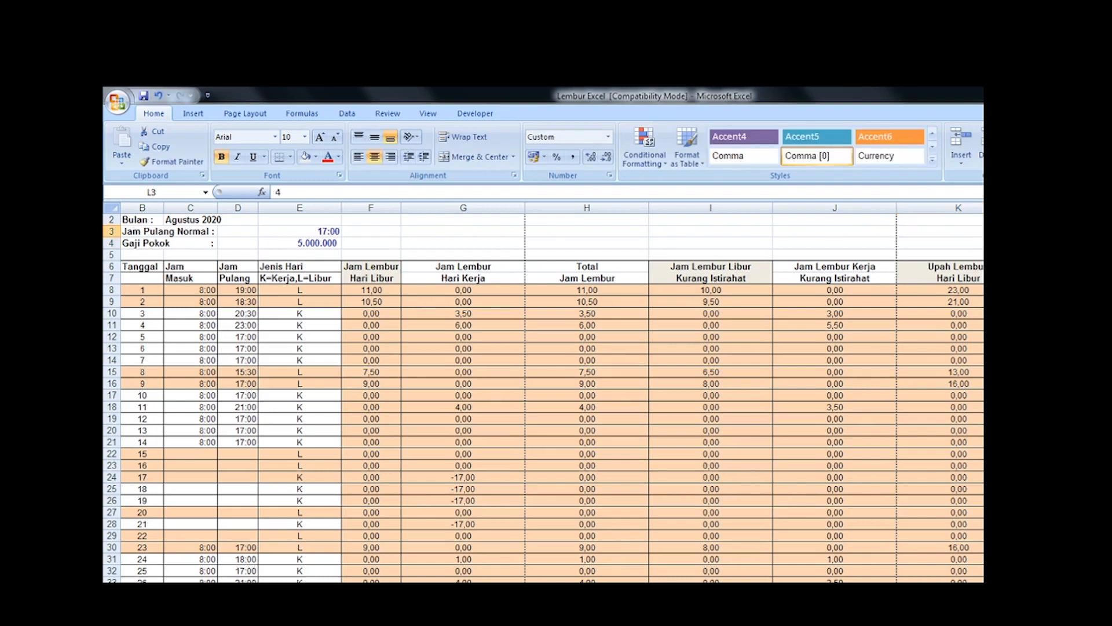
text(=)
key(Left)
text(*)
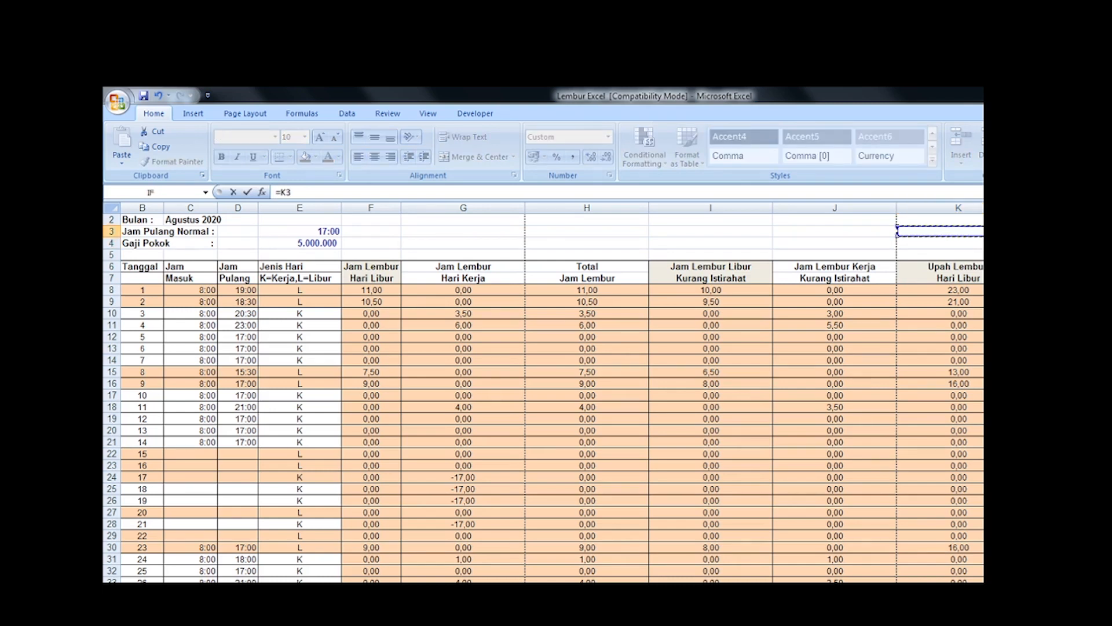
text(2)
key(ctrl+Return)
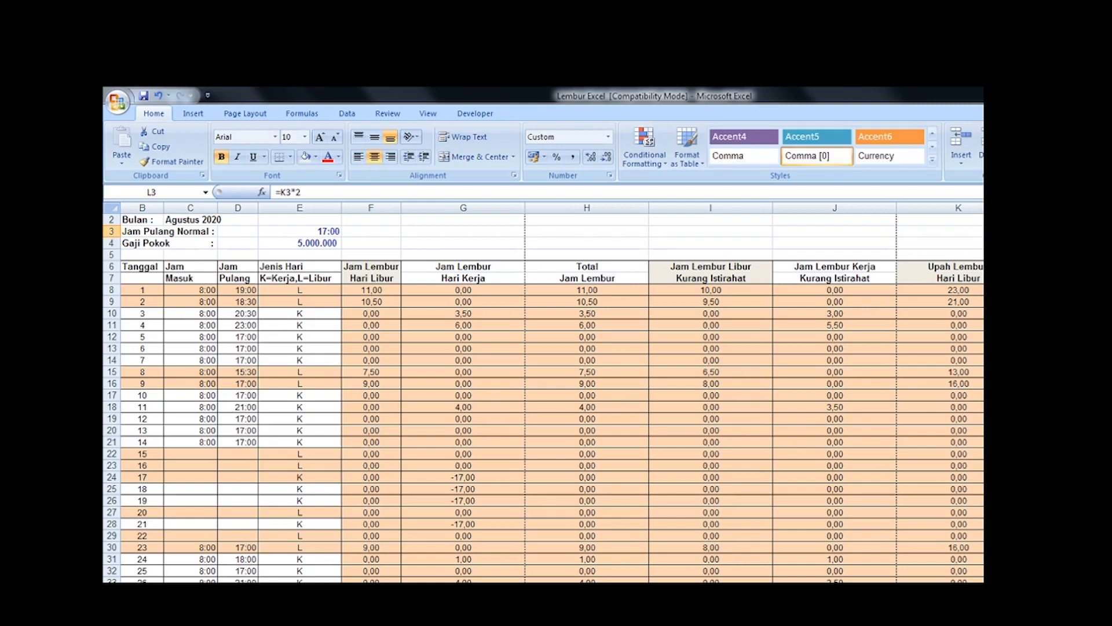
Step: Correct the scratch hours in K3 to 4,5 and compare the scratch pay amounts with L11
click(913, 231)
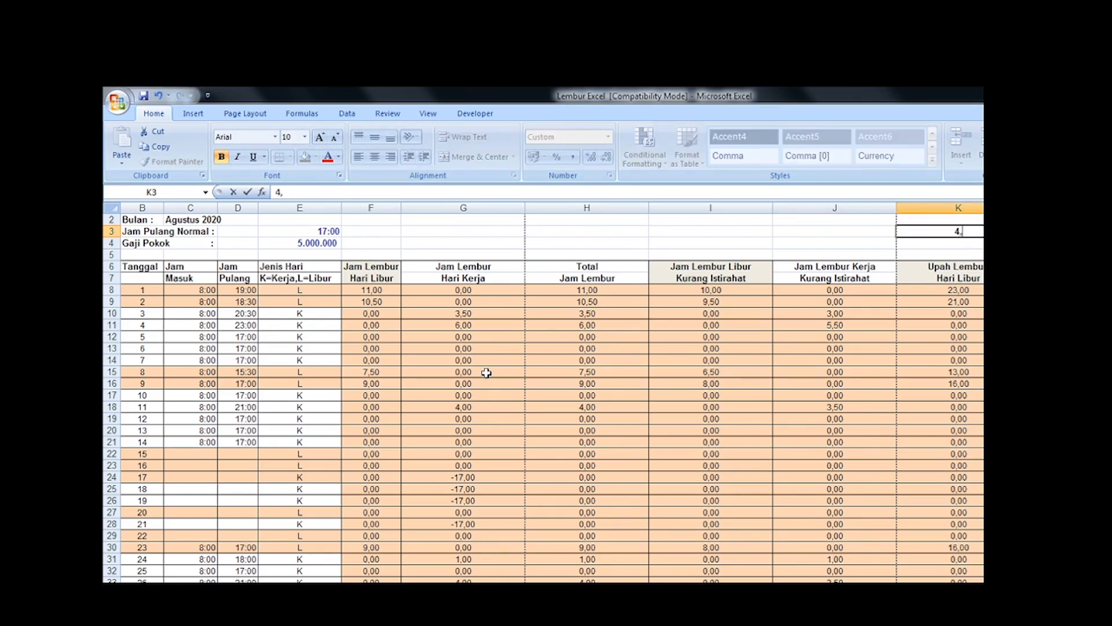
key(Right)
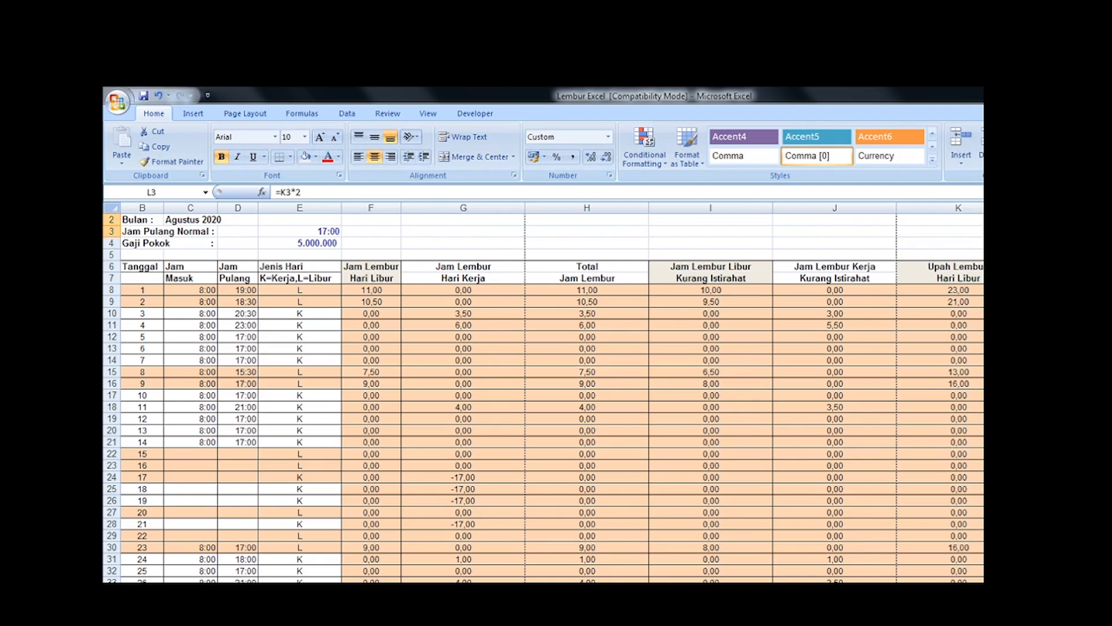
click(1072, 325)
Step: Examine the row 8 formulas from Upah Lembur Hari Kerja in L8 through Nilai Lembur in O8
click(1072, 289)
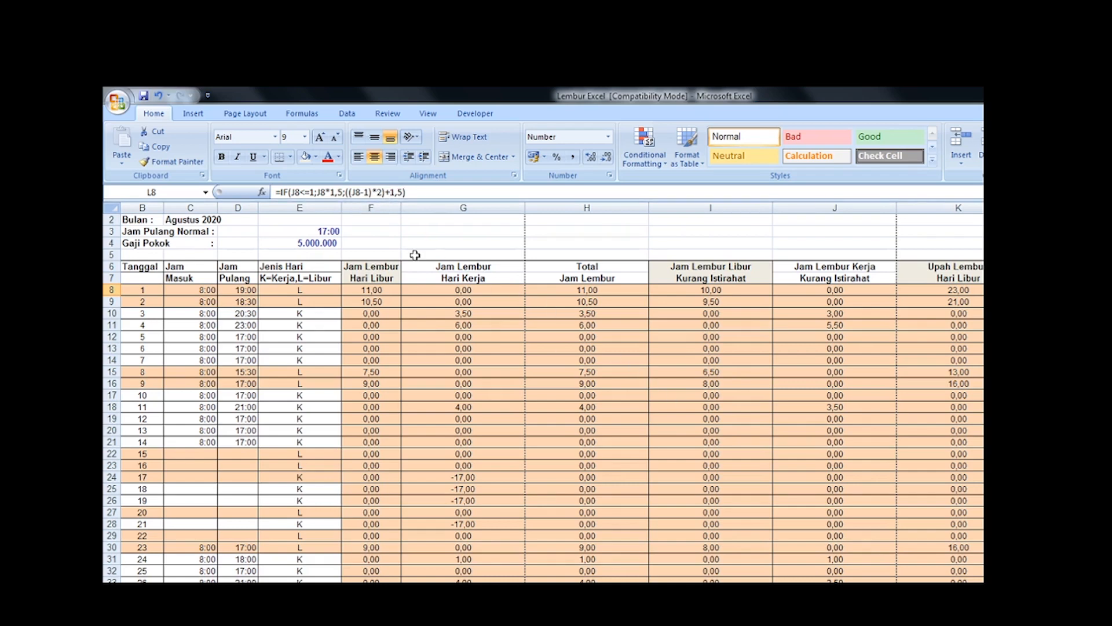
key(Right)
key(Right)
key(Right)
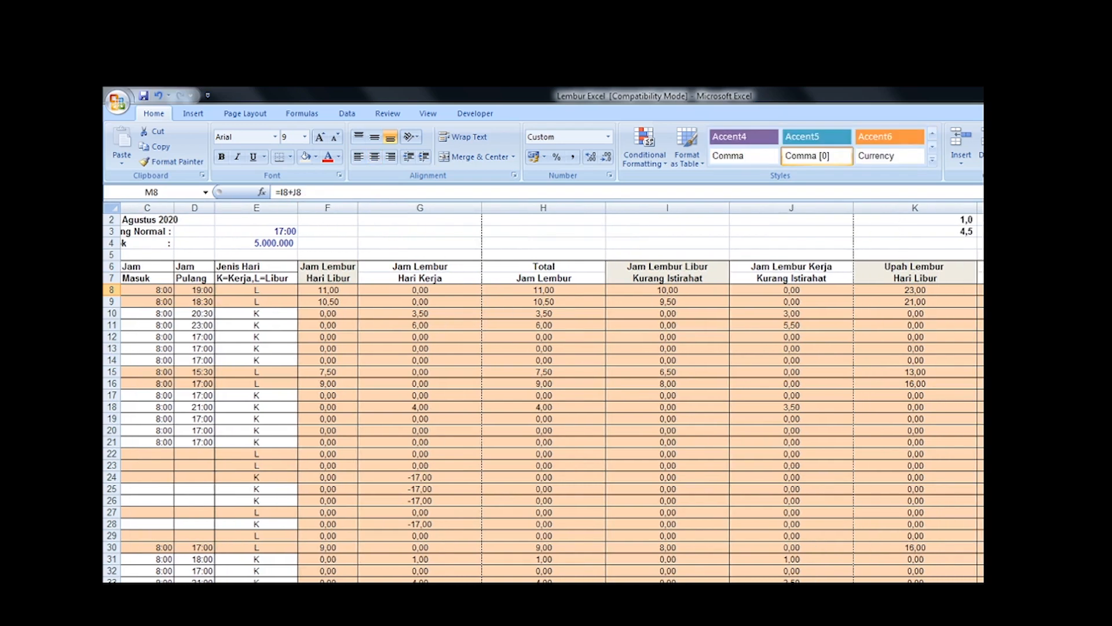
key(Left)
key(Left)
key(Left)
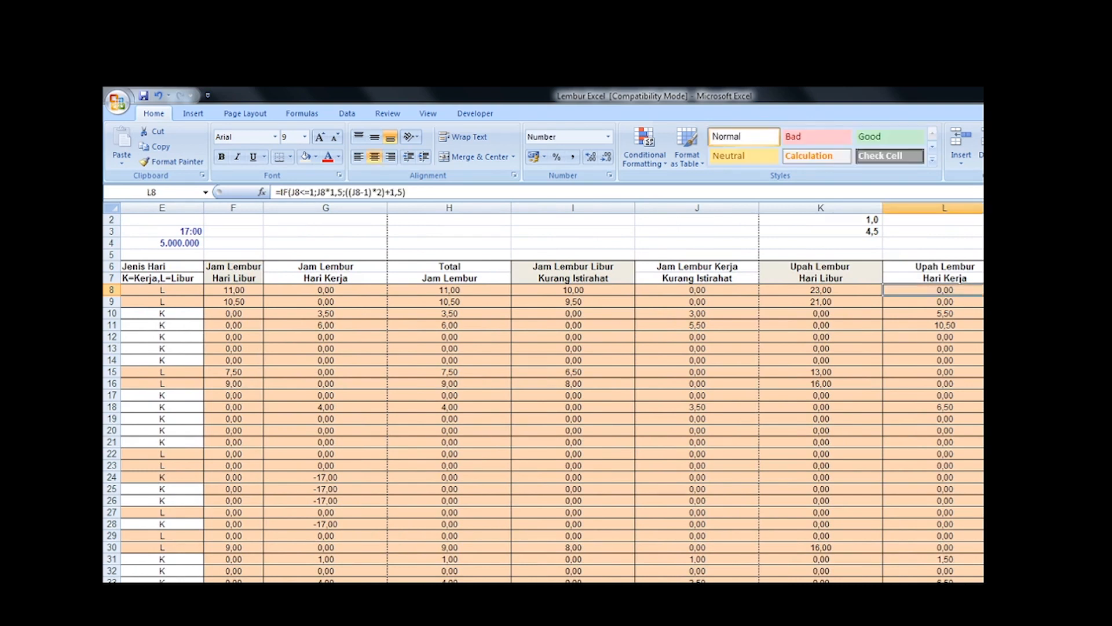
key(Right)
key(Right)
key(Left)
key(Right)
key(Right)
key(Left)
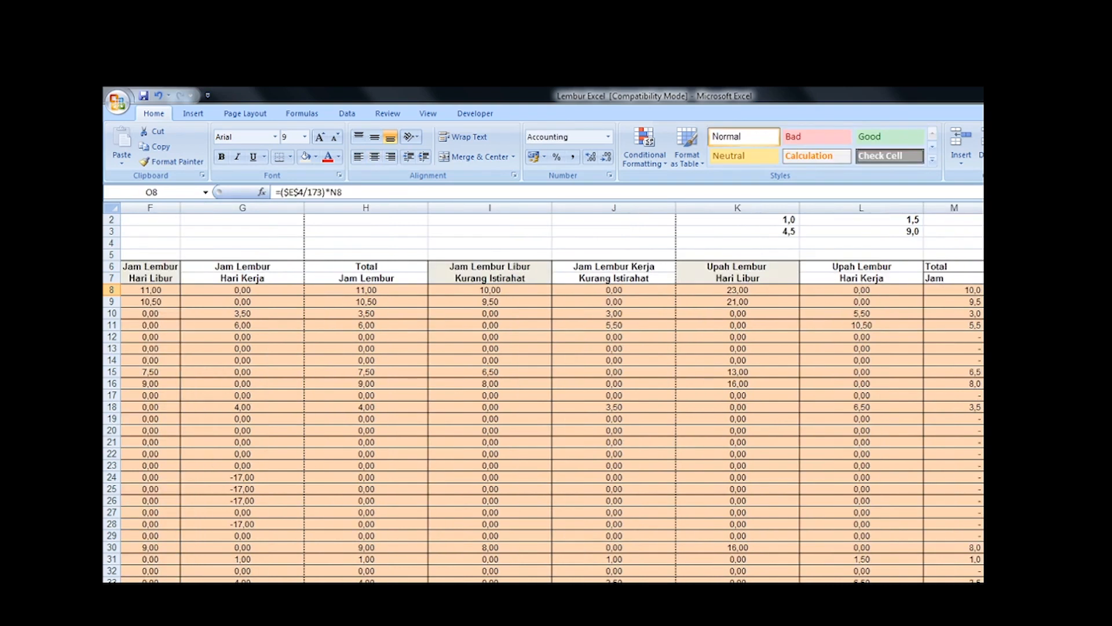
key(Left)
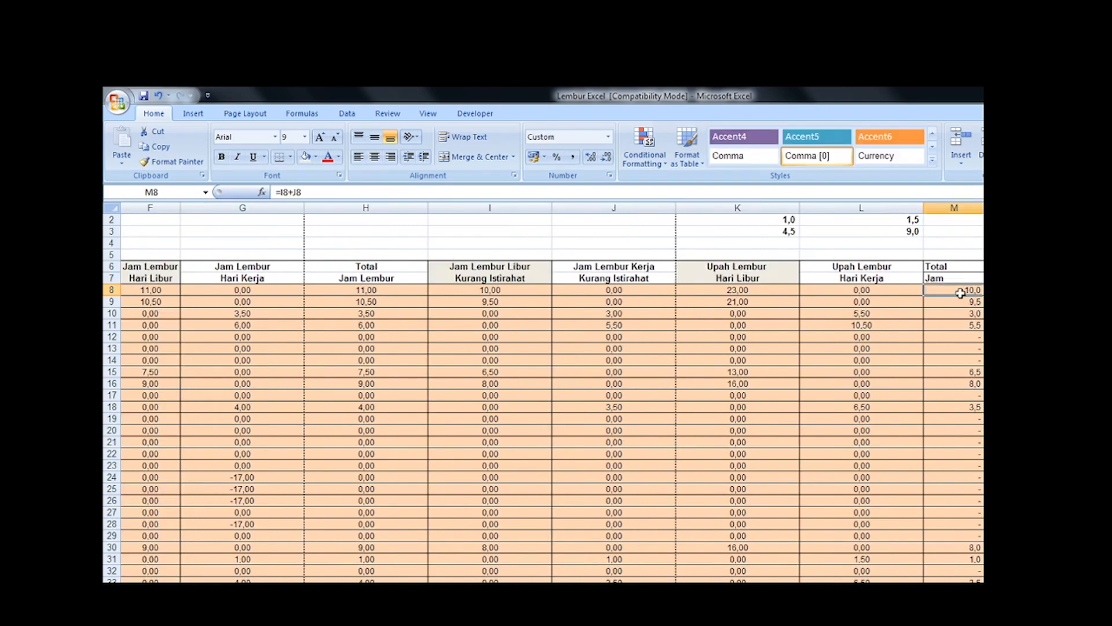
Step: Clear the scratch breakdown in K2:L3
drag(918, 232, 780, 219)
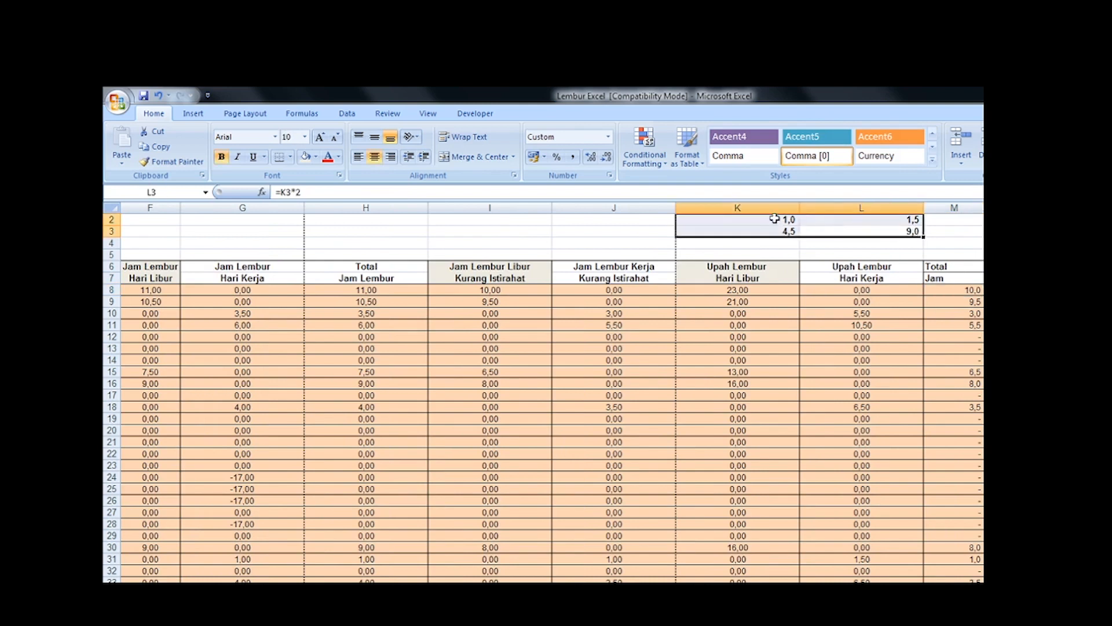
key(Delete)
click(939, 331)
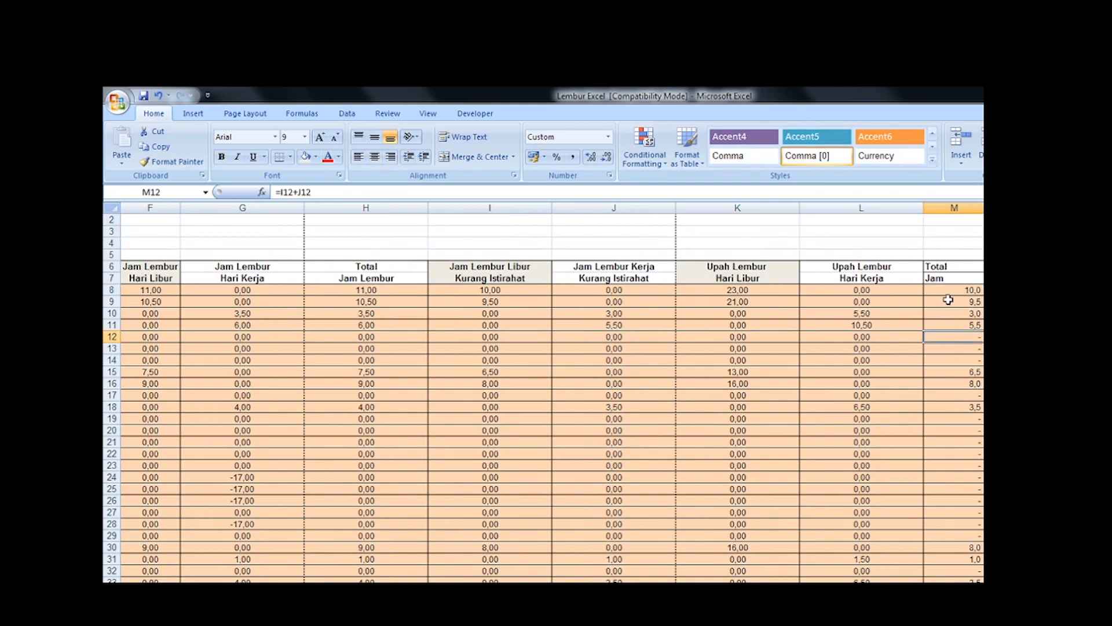
Step: Examine the Total Jam formula in M8 alongside its neighbours in L8 and N8
click(948, 290)
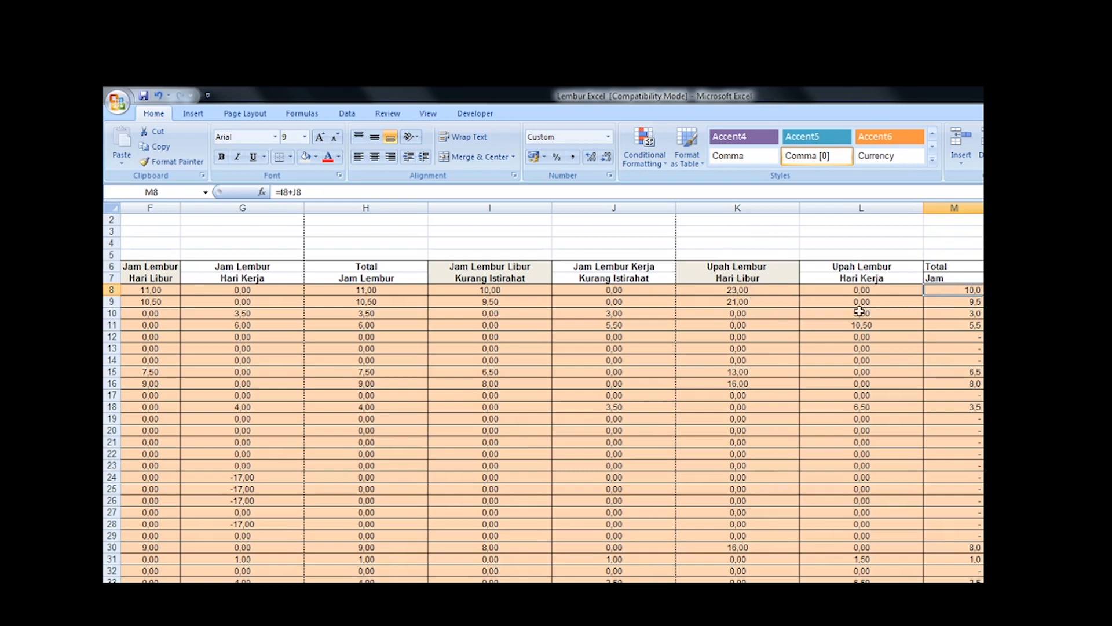
click(967, 312)
click(965, 292)
click(880, 286)
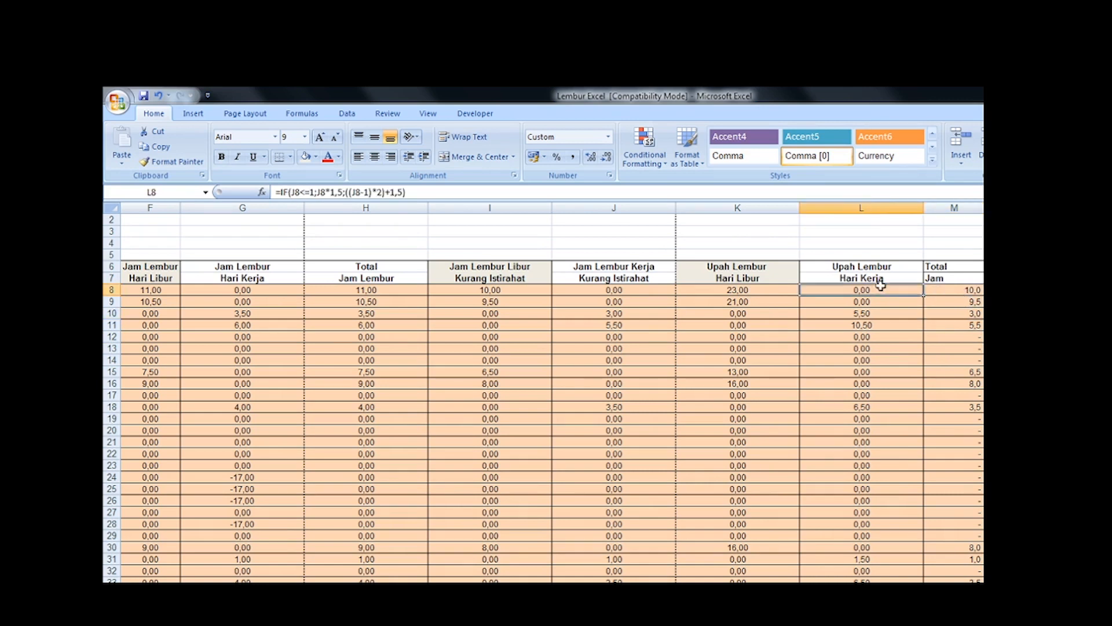
click(1014, 290)
click(961, 295)
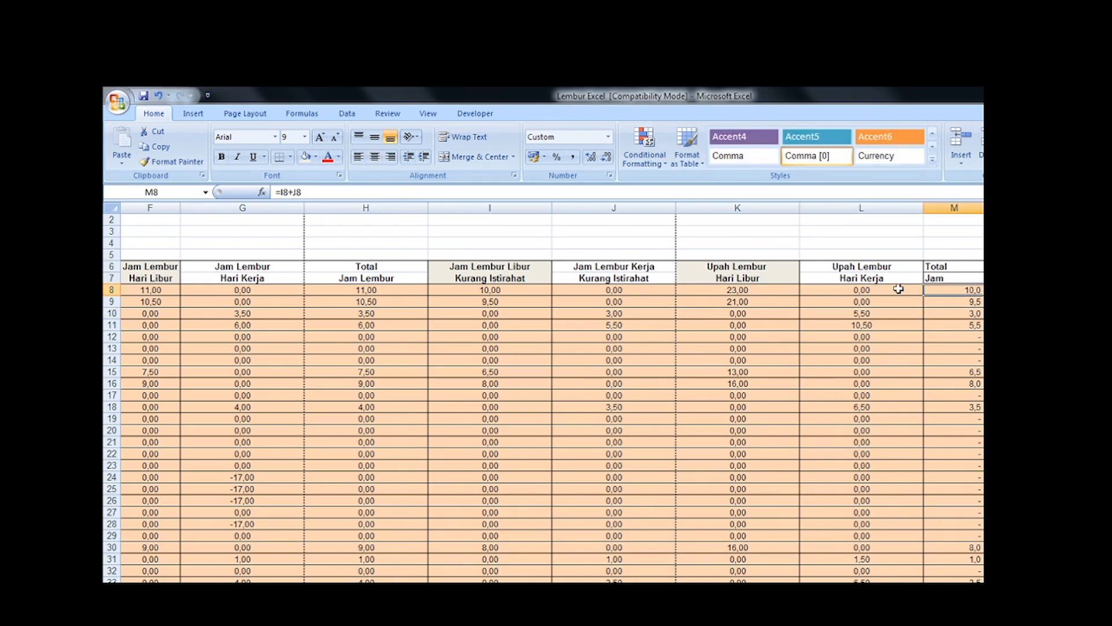
Step: Review date 1's formulas across row 8, from Total Jam Lembur in H8 to the total columns M to O
key(Left)
key(Left)
key(Left)
key(Left)
key(Left)
key(Left)
key(Left)
key(Left)
key(Left)
key(Right)
key(Right)
key(Right)
key(Right)
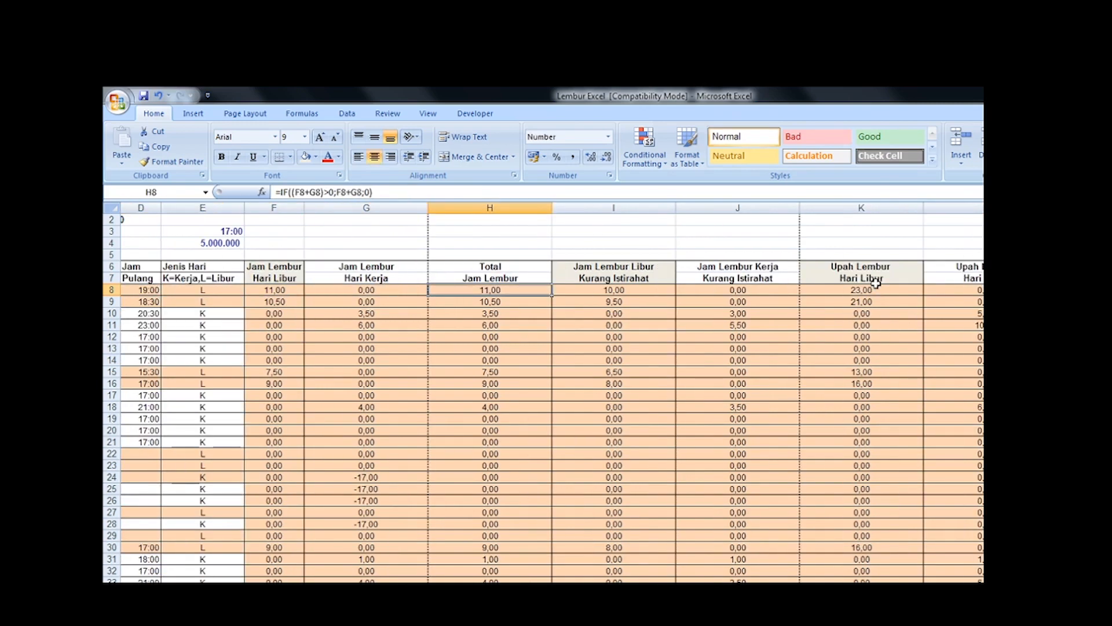
key(Right)
key(Right)
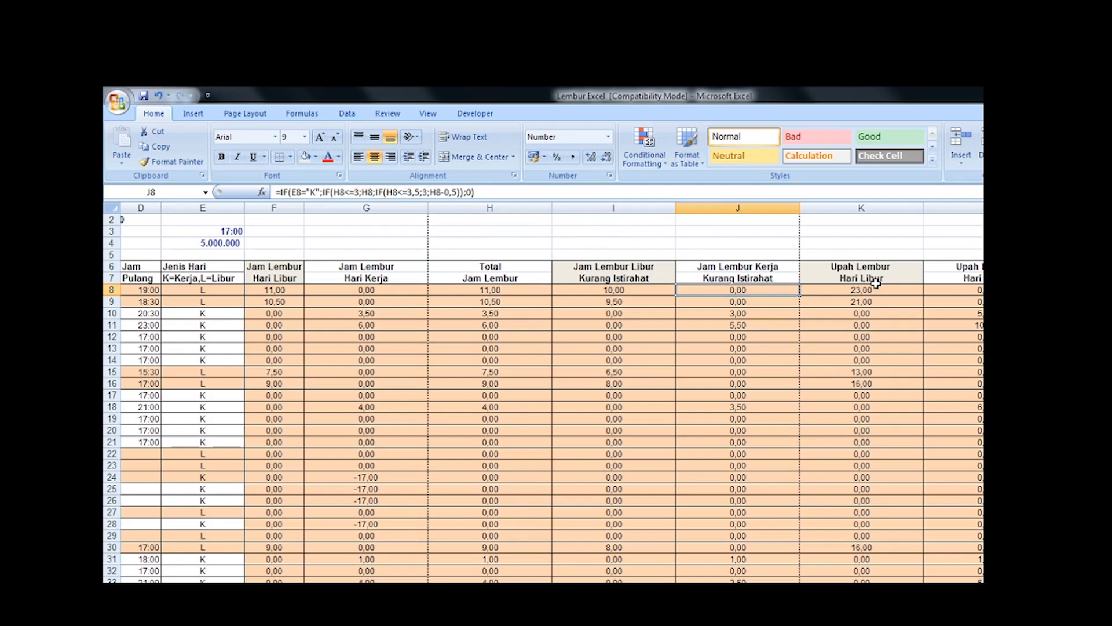
key(Right)
key(Right)
key(Right)
key(Right)
key(Right)
key(Right)
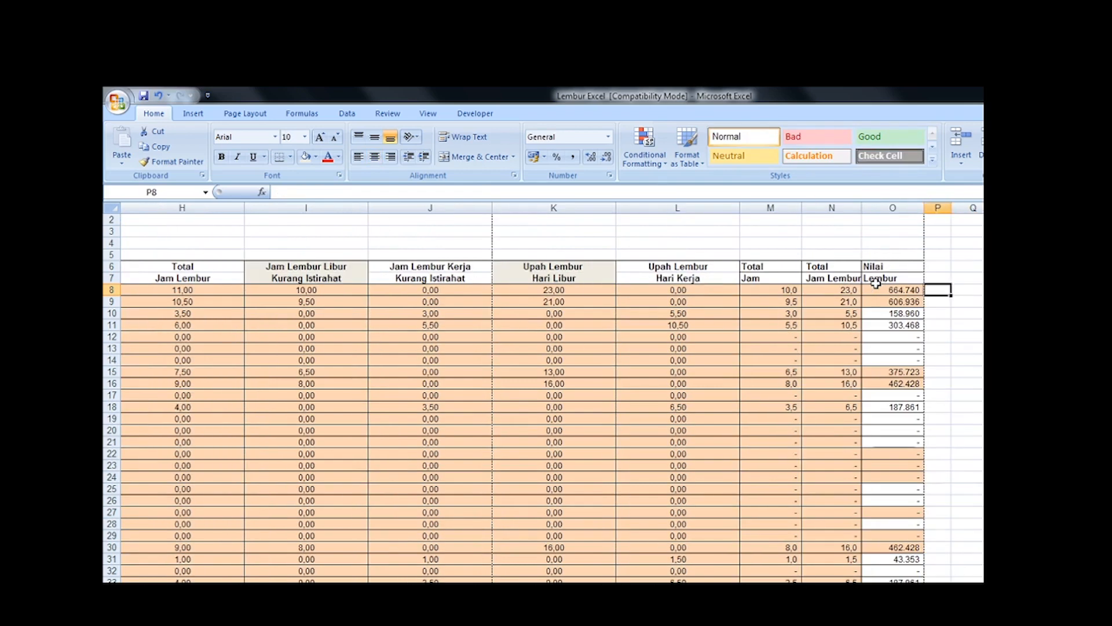
key(Left)
key(Left)
key(Left)
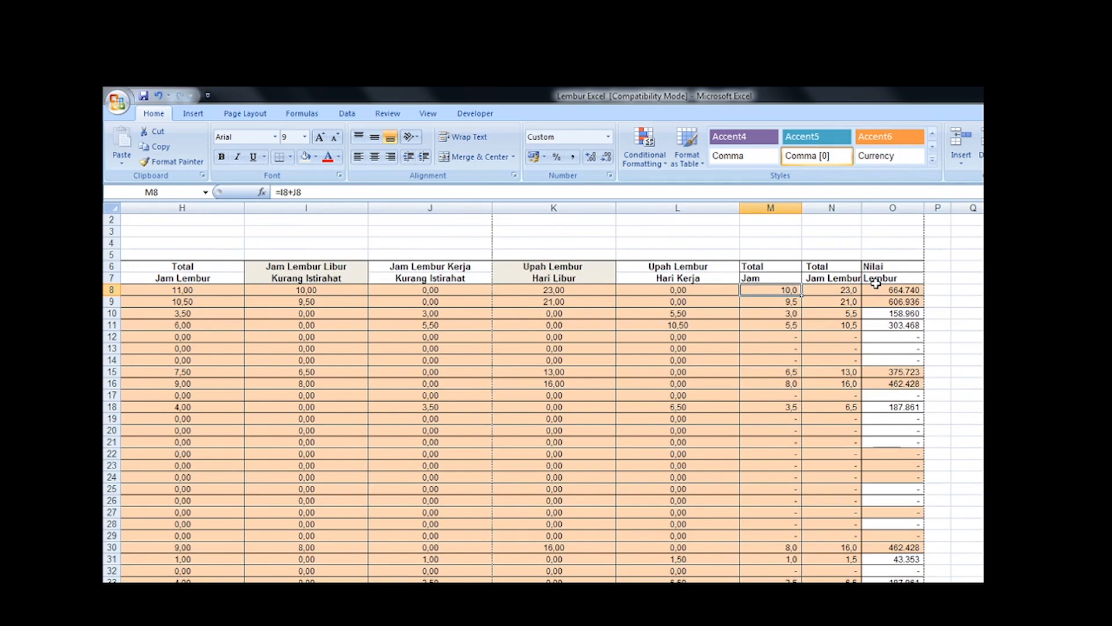
Step: Check the overtime rates in the Word document PERHITUNGAN LEMBUR KARYAWAN, returning to the Jam Lembur heading in N7 of the Excel workbook
key(alt+Tab)
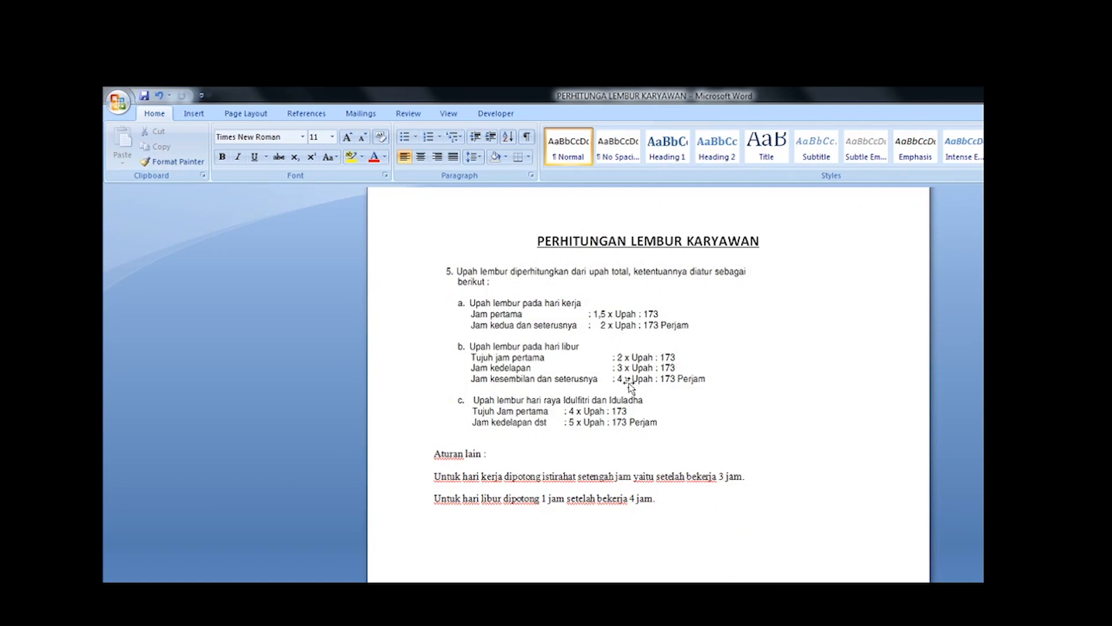
key(alt+Tab)
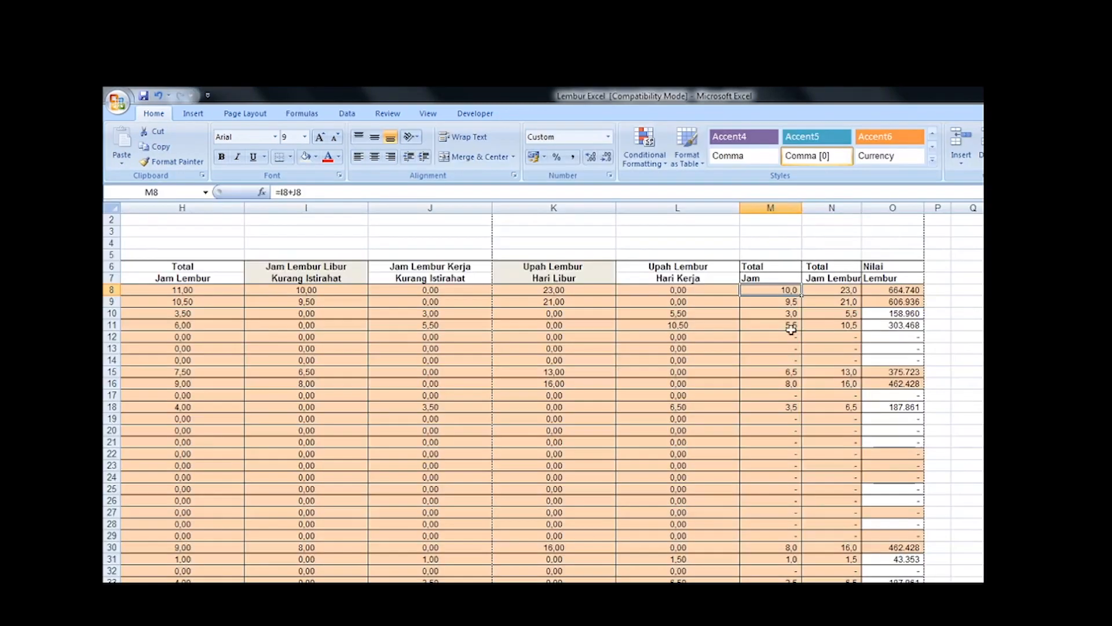
click(848, 281)
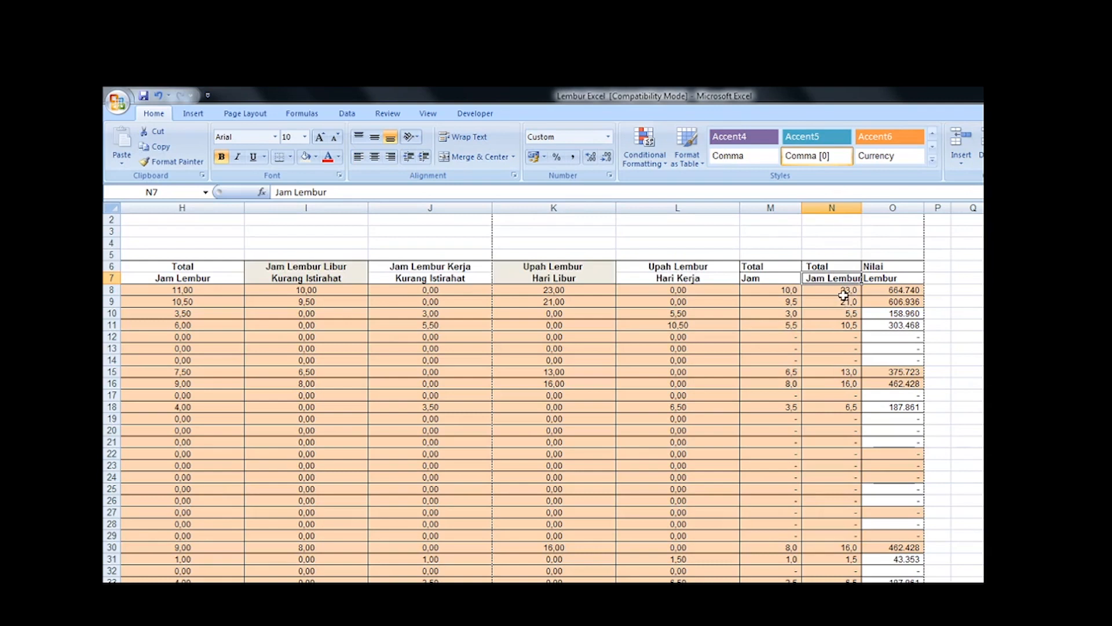
Step: Trace the Total Jam formula in M8 to the break-adjusted overtime hours in I8 and J8
click(789, 291)
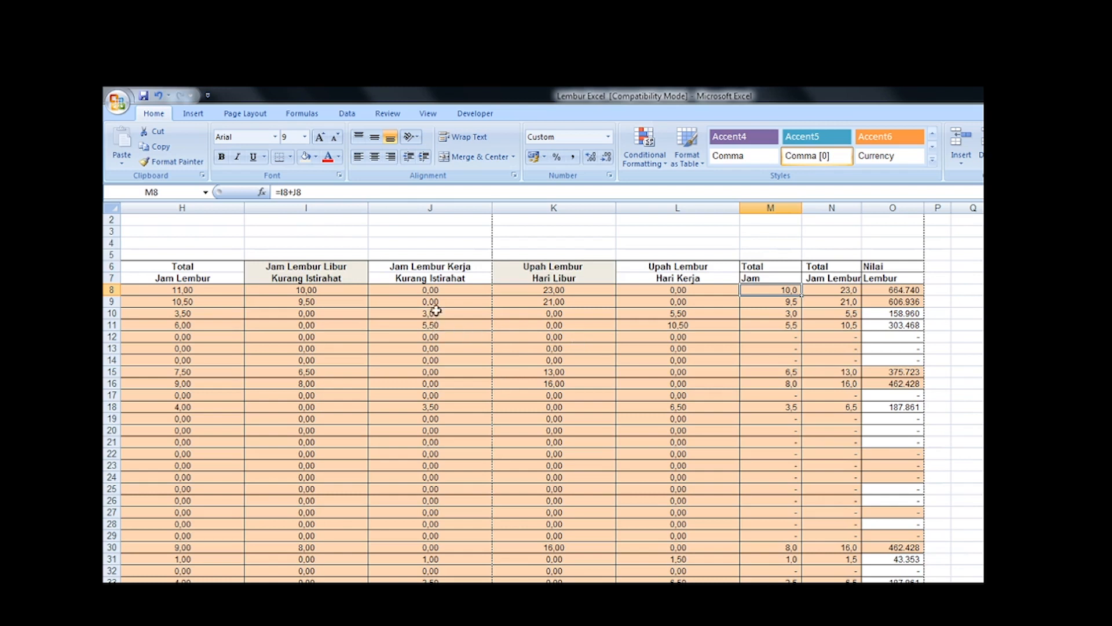
click(316, 291)
click(424, 292)
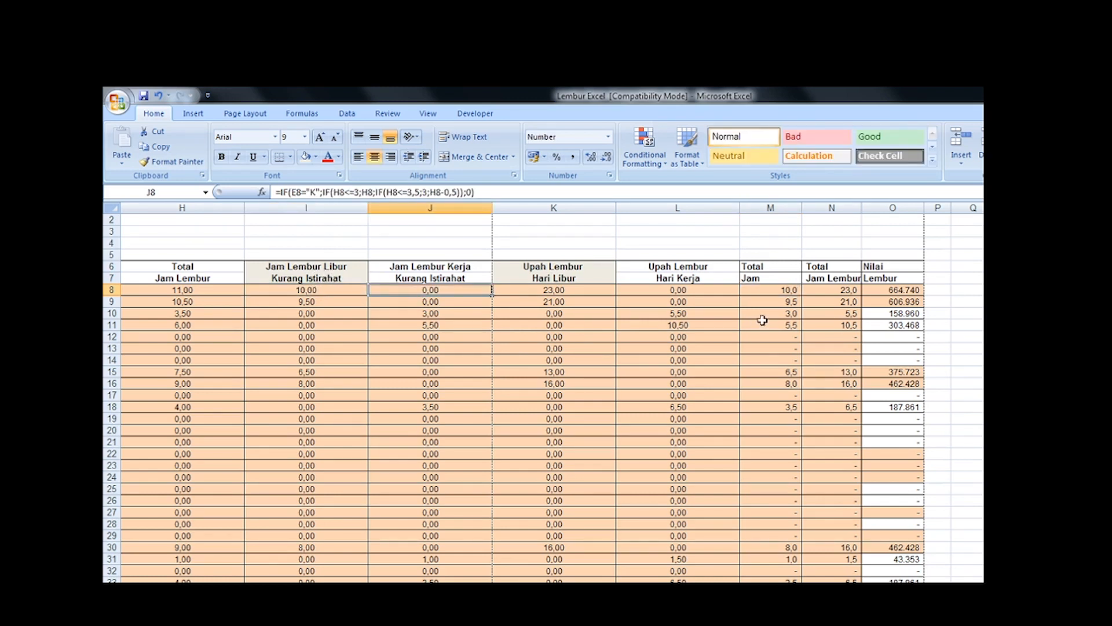
Step: Trace the Total Jam Lembur formula in N8 to the holiday and workday overtime values in K8 and L8
click(847, 294)
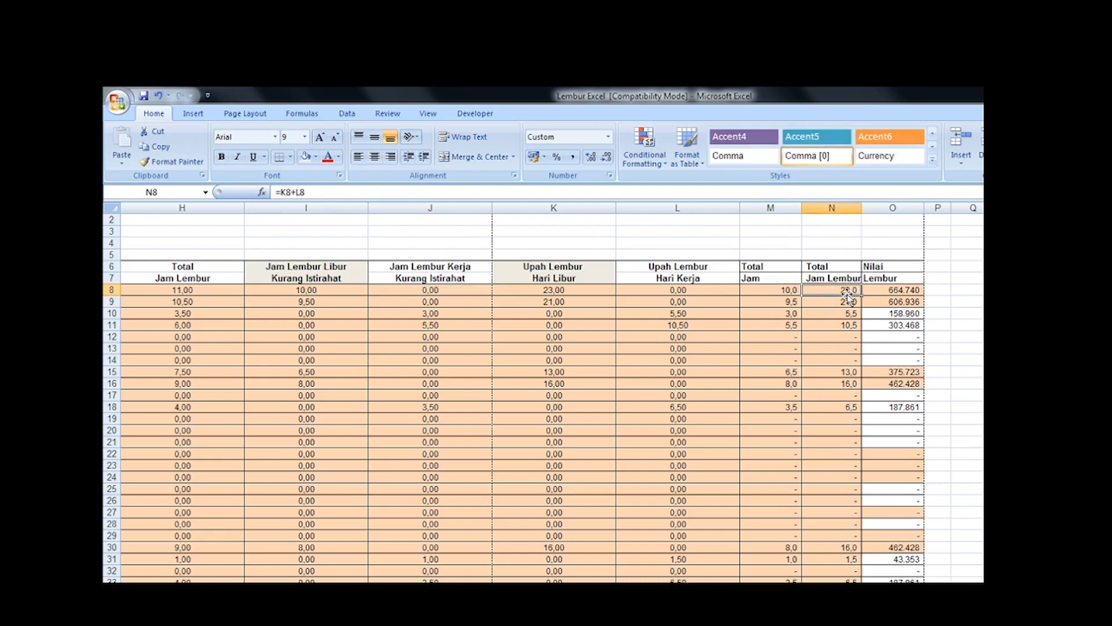
key(alt+Tab)
key(alt+Tab)
click(570, 290)
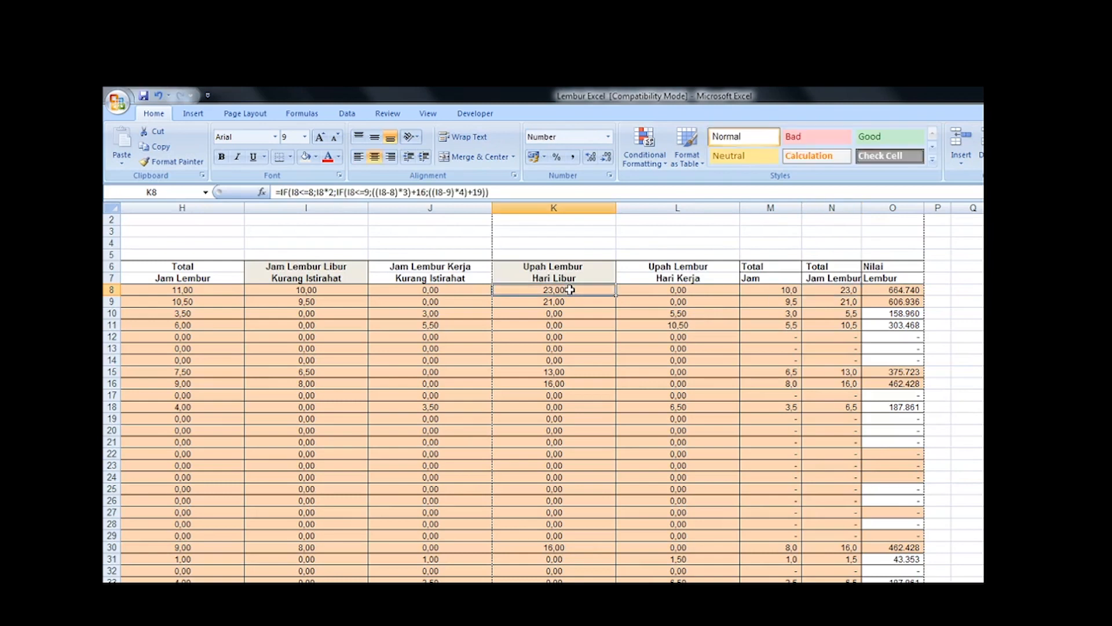
click(683, 289)
click(833, 290)
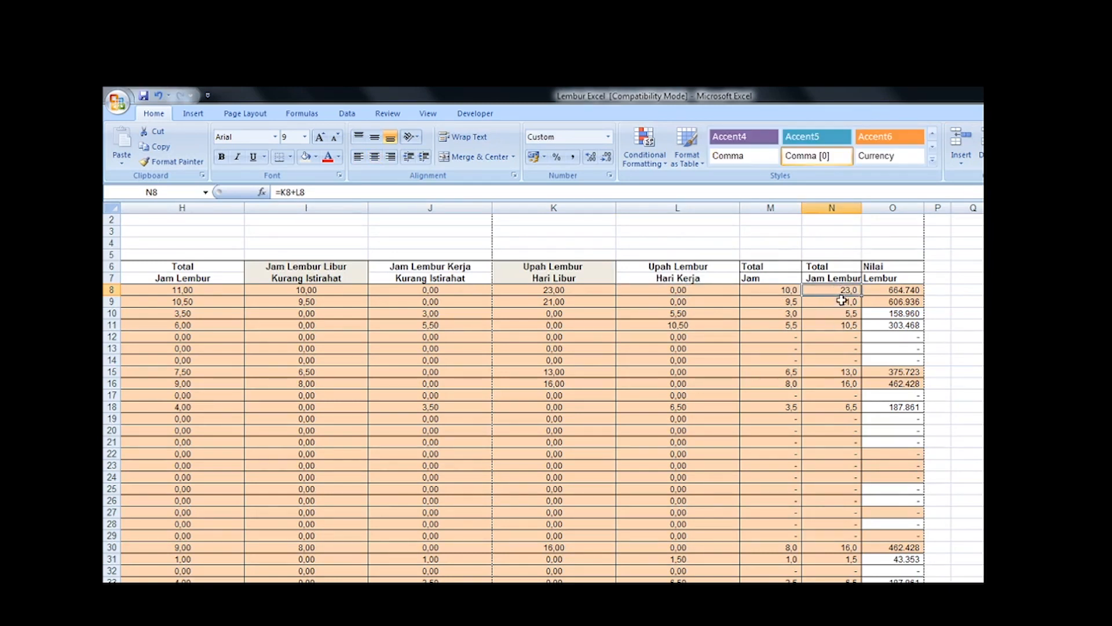
Step: Trace the Nilai Lembur formula in O8 to the total overtime hours in N8 and the Gaji Pokok value in E4
click(897, 292)
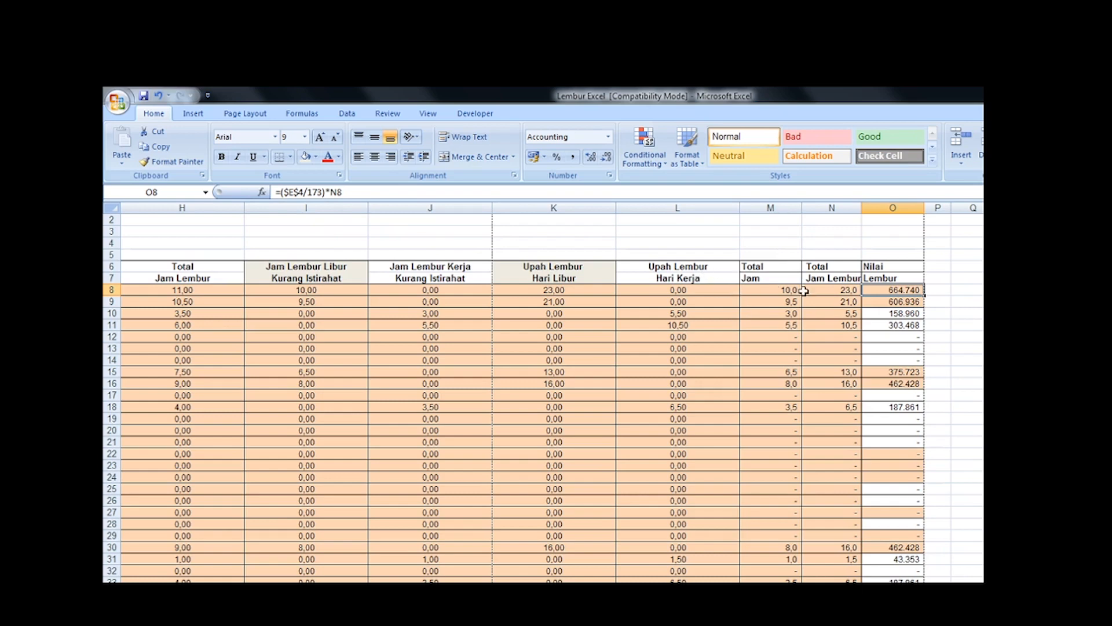
key(Left)
key(Left)
key(Left)
key(Left)
key(Left)
key(Left)
key(Left)
key(Left)
key(Left)
key(Left)
key(Left)
key(Left)
key(Left)
key(Left)
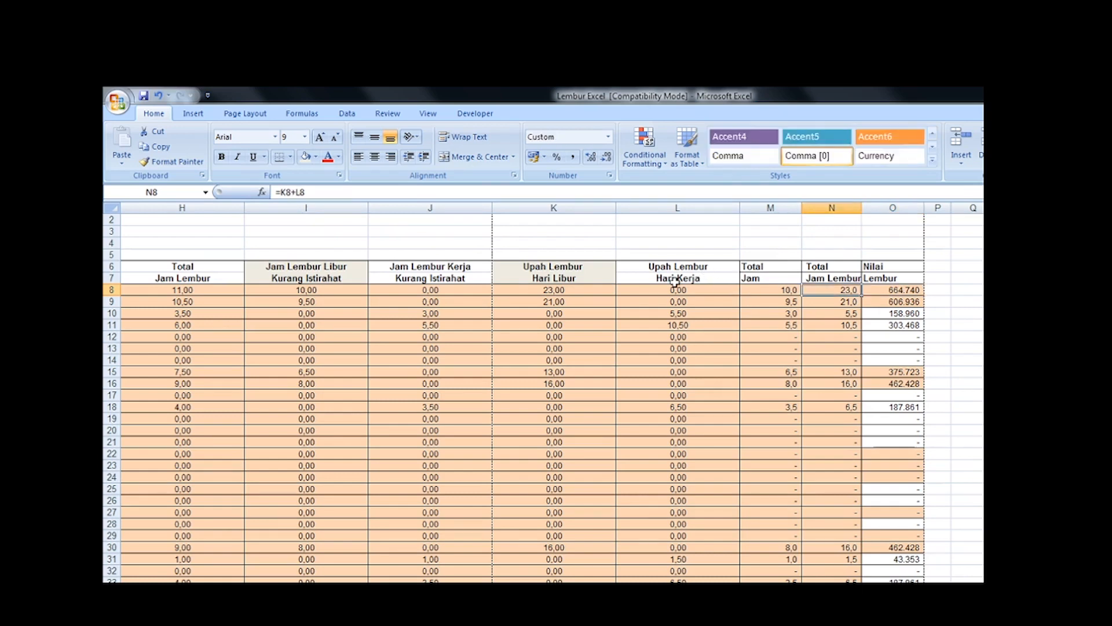
key(Up)
key(Up)
key(Up)
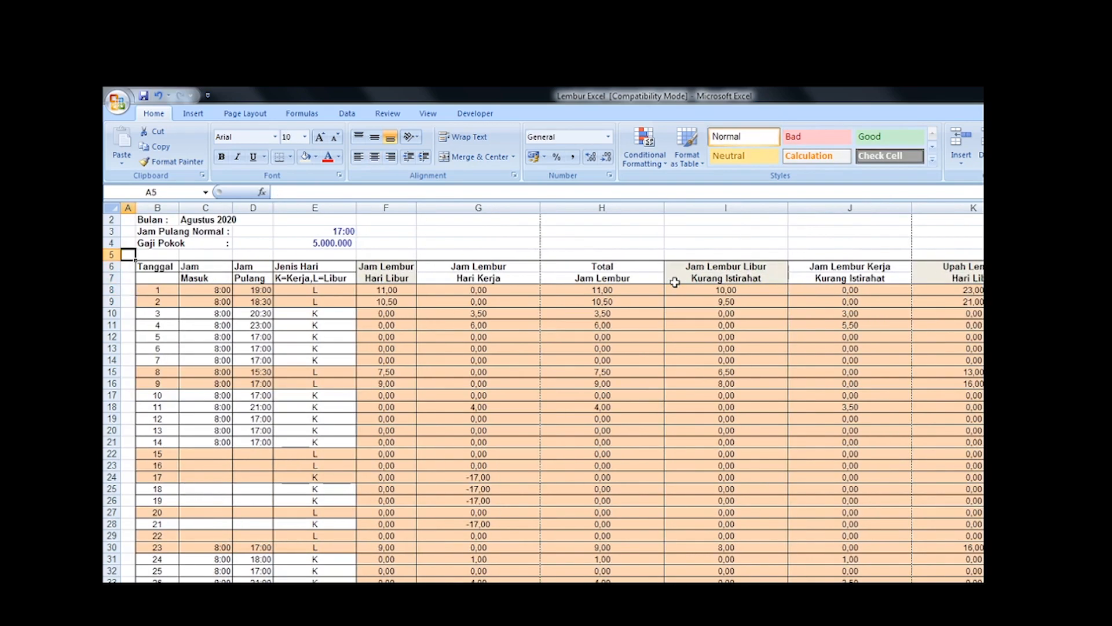
key(Right)
key(Right)
key(Right)
key(Right)
key(Up)
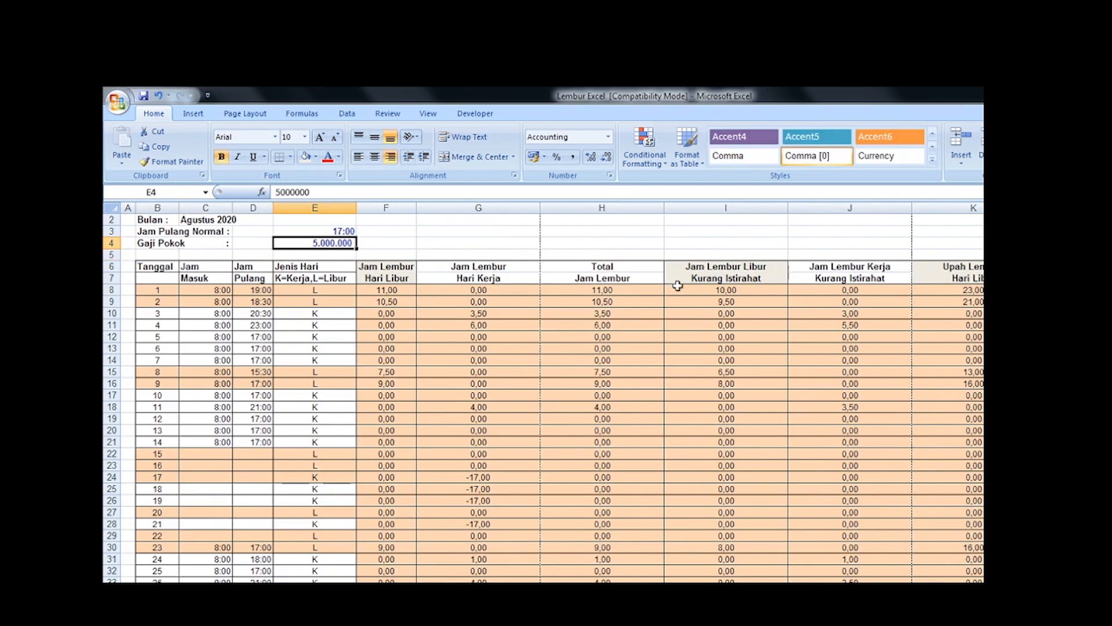
Step: Return to the Nilai Lembur formula in O8 to review its division of the base salary by 173
click(894, 296)
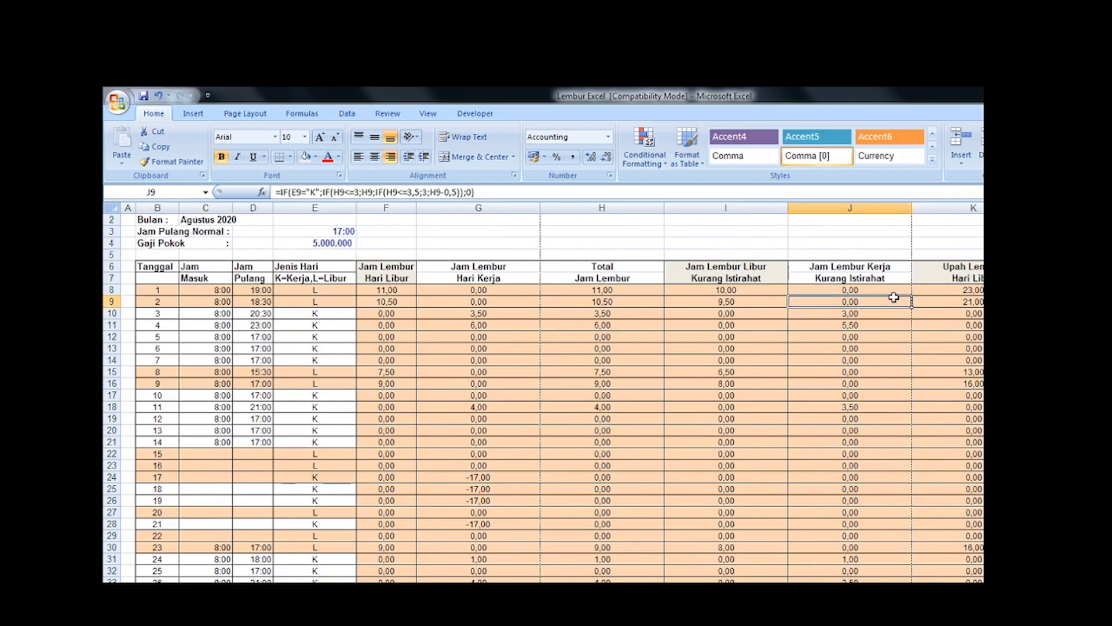
key(Right)
key(Right)
key(Right)
key(Right)
key(Right)
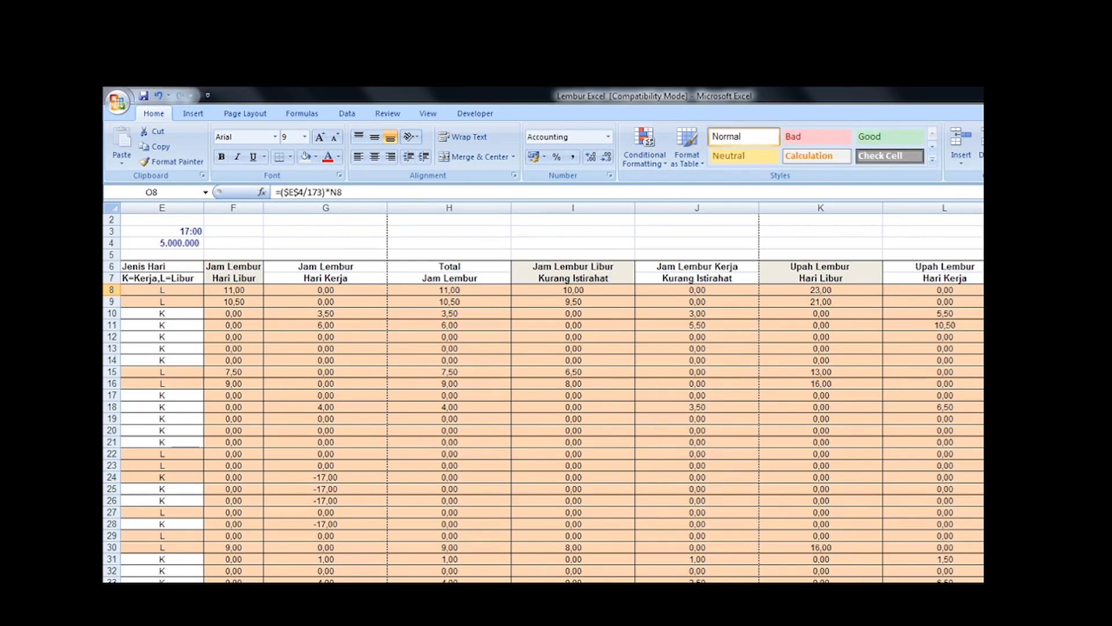
Step: Hide the intermediate calculation columns F to L, from Jam Lembur Hari Libur through Upah Lembur Hari Kerja
key(Home)
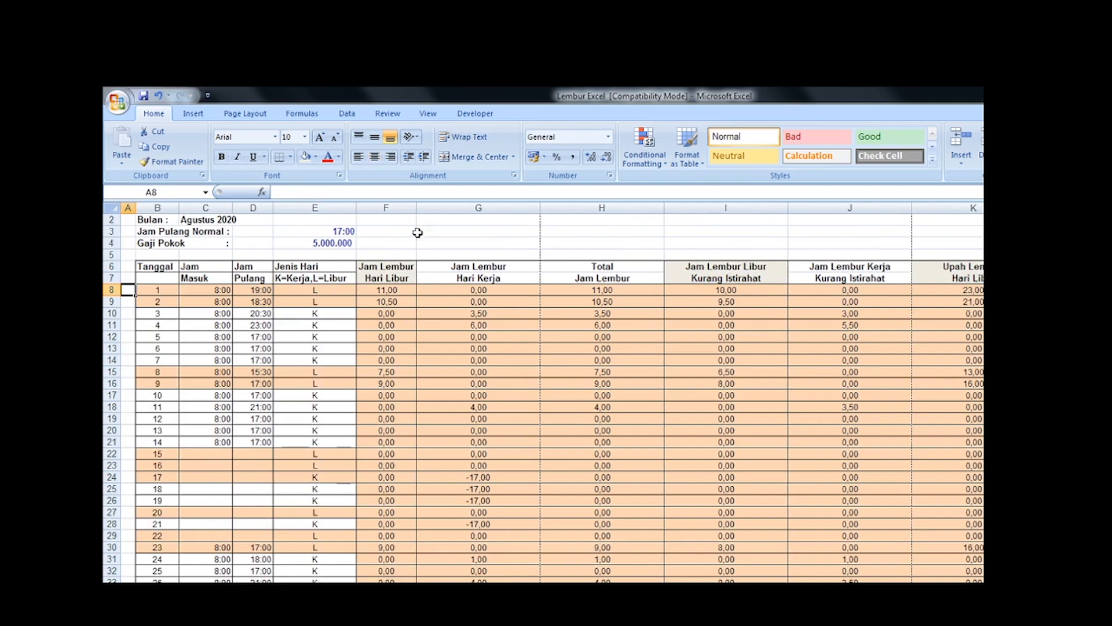
click(382, 206)
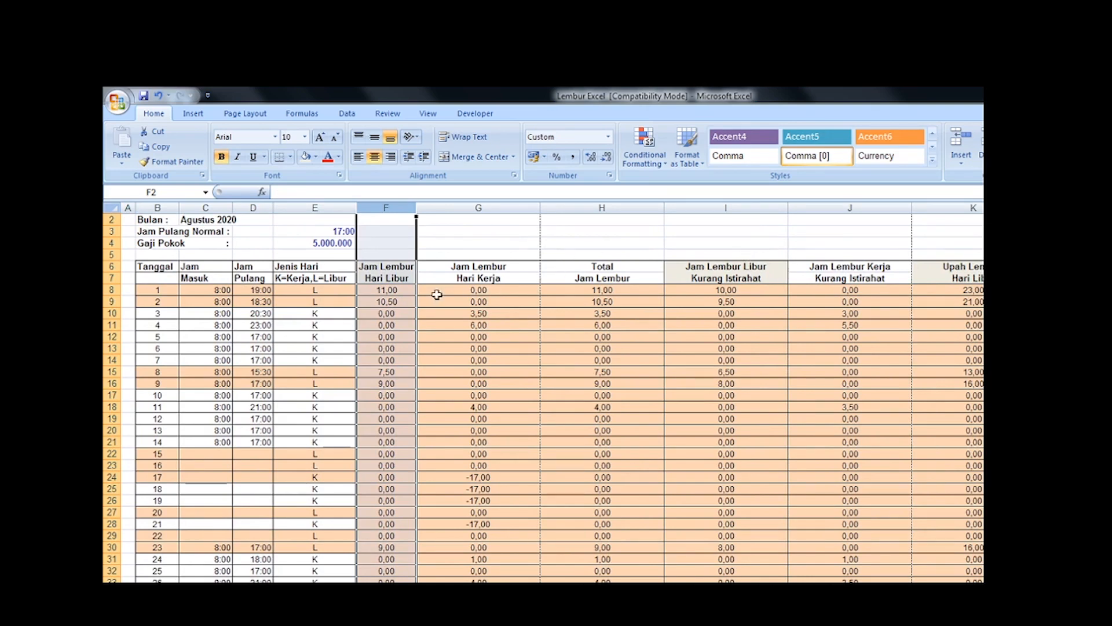
key(ctrl+shift+Right)
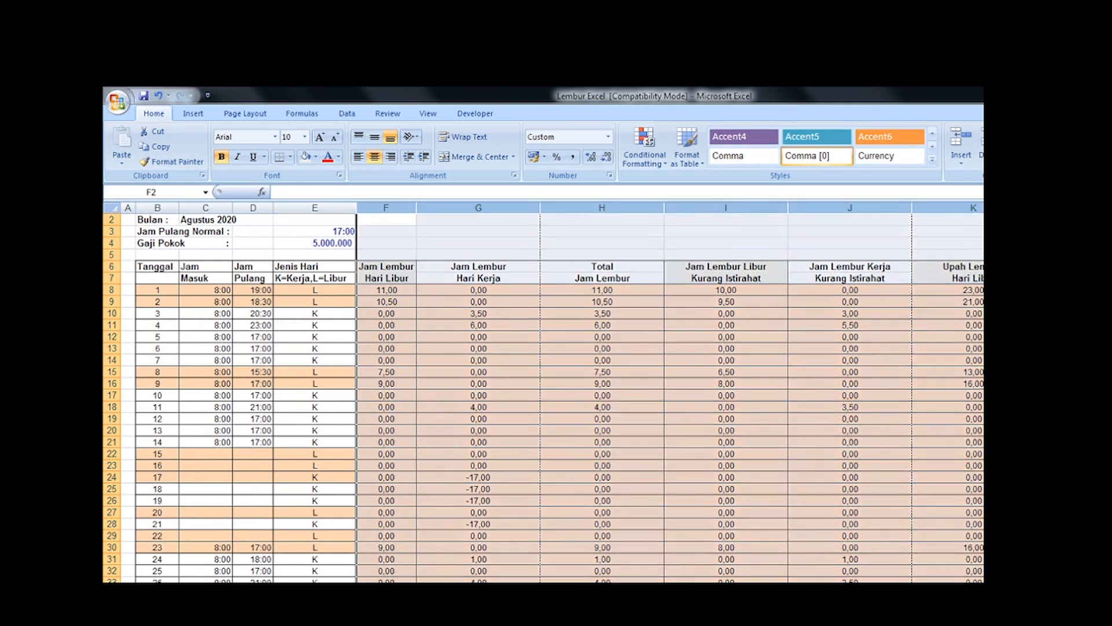
scroll(553, 392, right, 4)
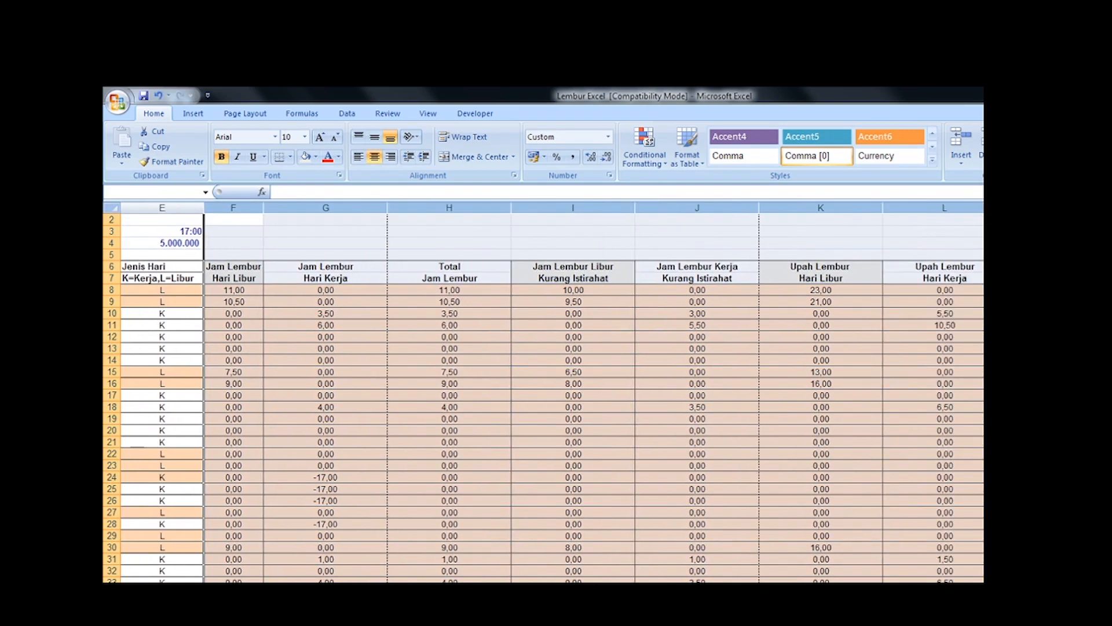
right_click(639, 326)
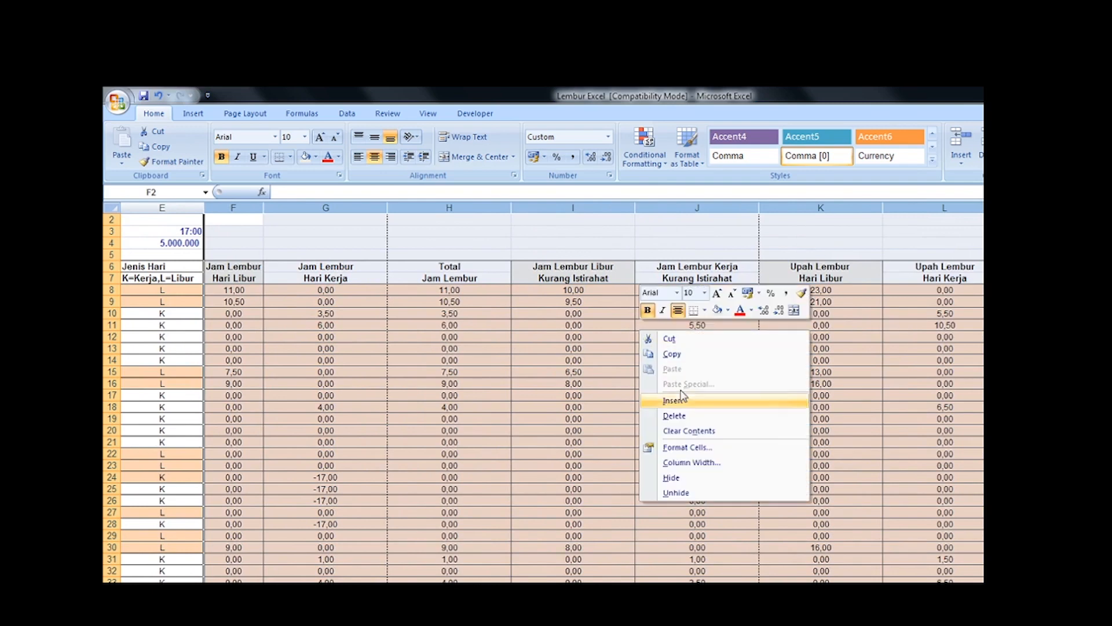
click(702, 477)
click(154, 325)
scroll(144, 311, left, 4)
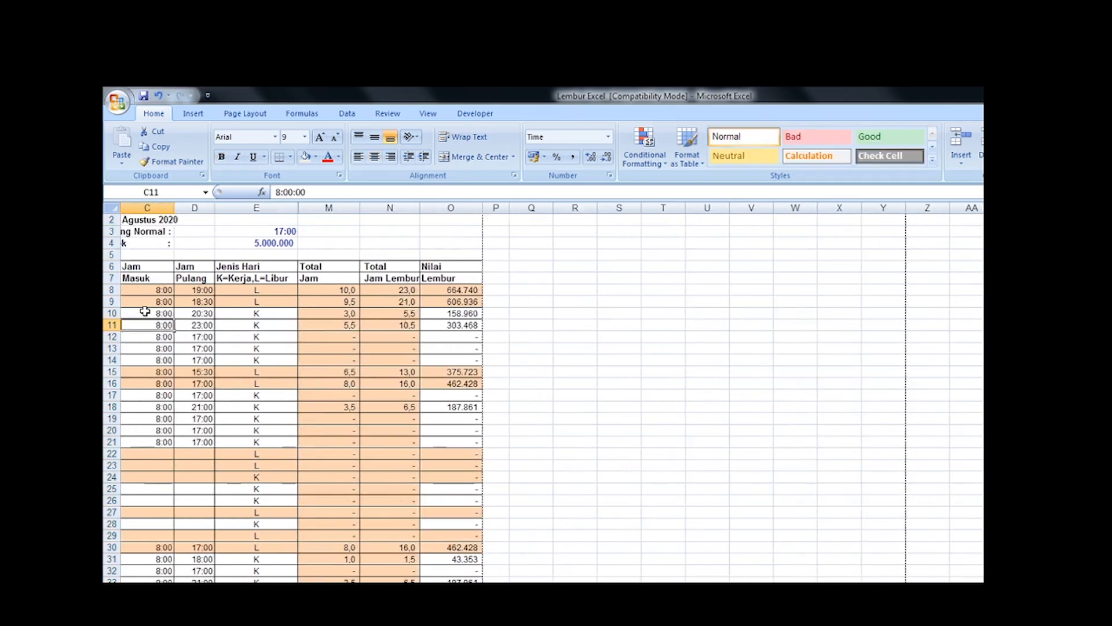
Step: Set the Gaji Pokok amount in E4 to 7000000
key(Up)
key(Up)
key(Up)
key(Up)
key(Up)
key(Up)
key(Up)
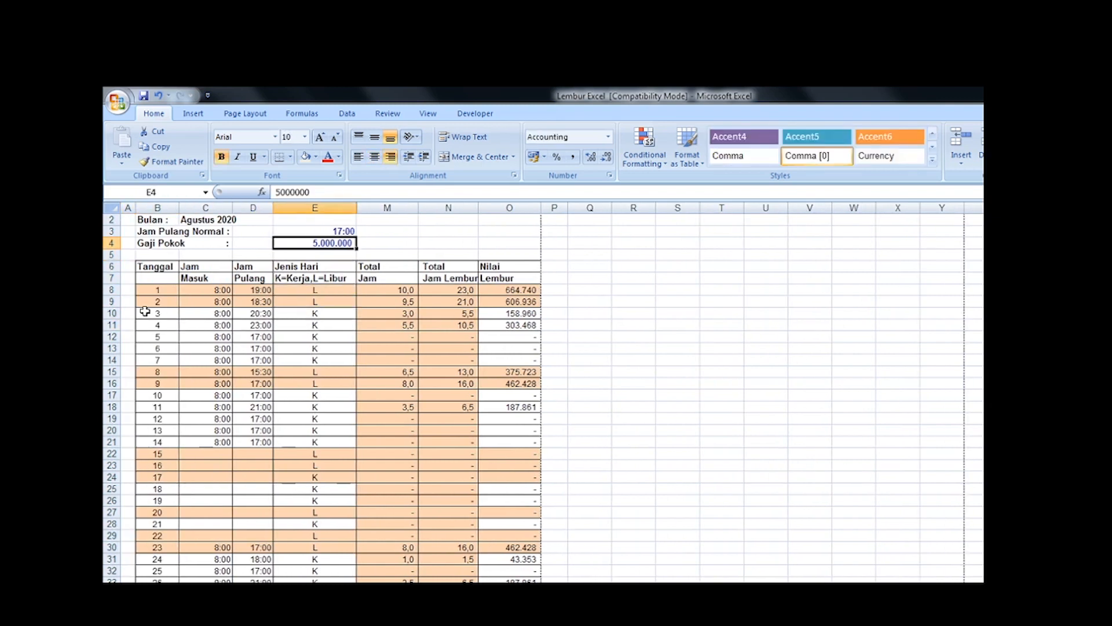
text(7000000)
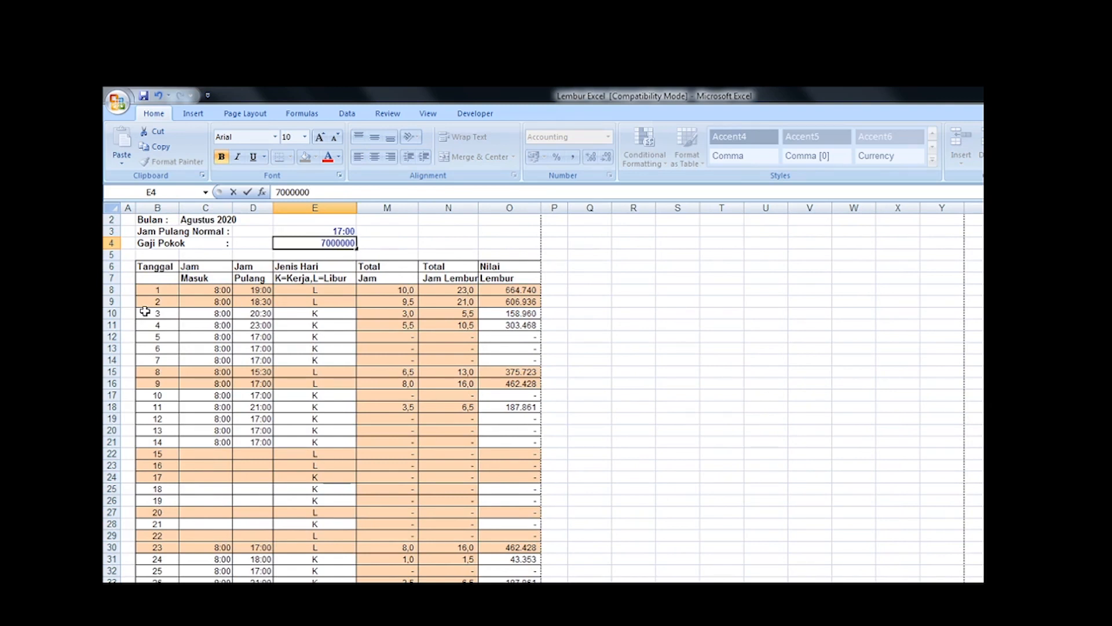
key(Return)
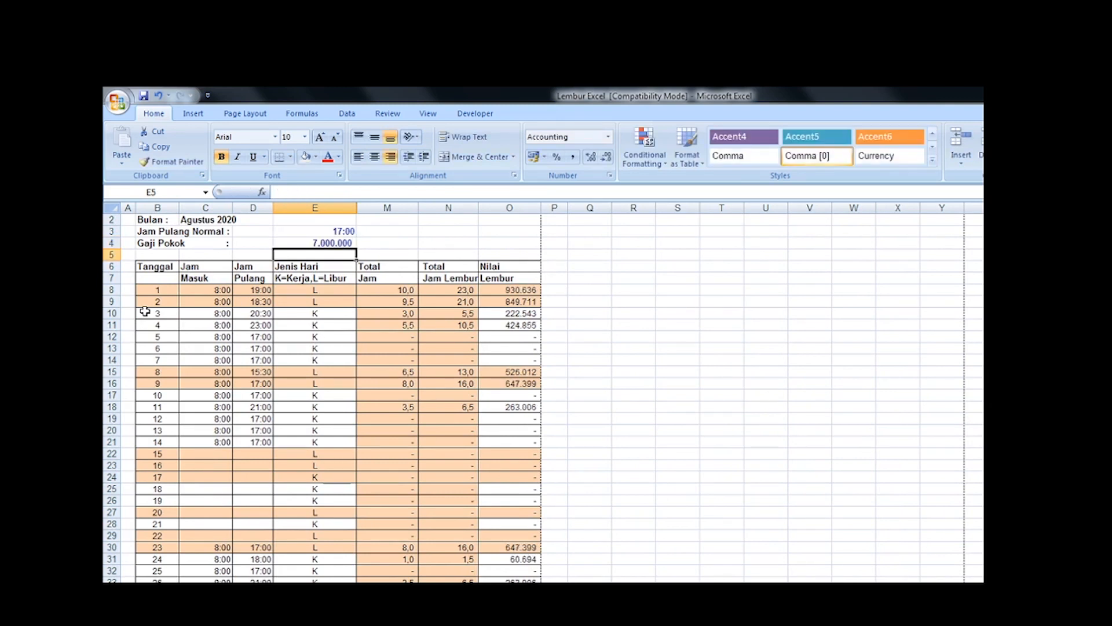
Step: Check the Nilai Lembur formulas in O10 and O15 and the clock-in and clock-out times in C16 and D12
click(524, 313)
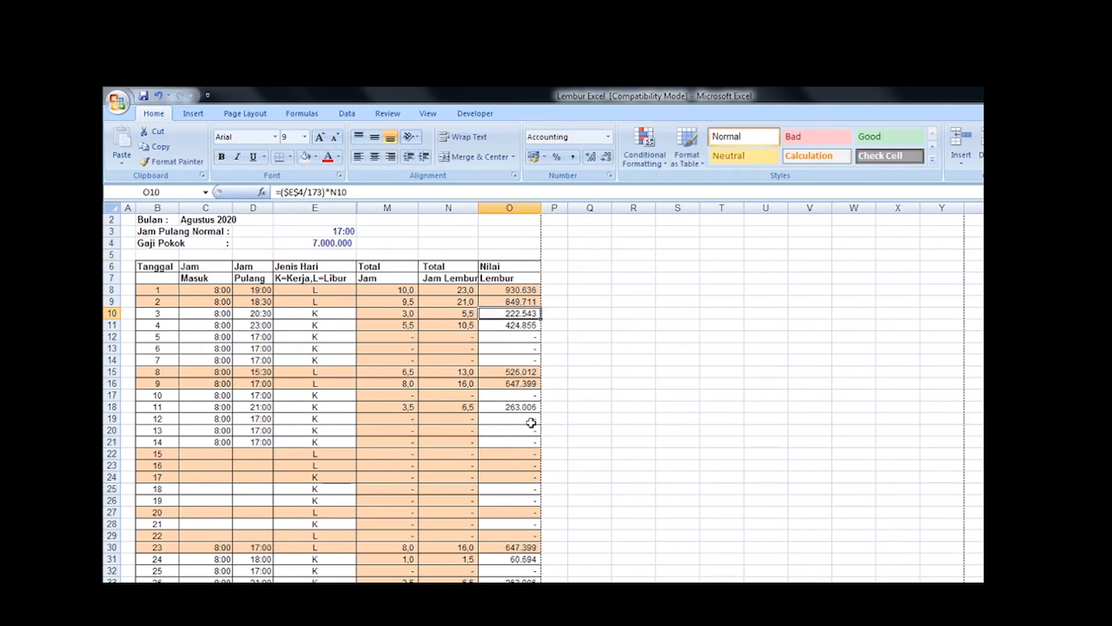
scroll(531, 428, down, 3)
scroll(531, 428, up, 3)
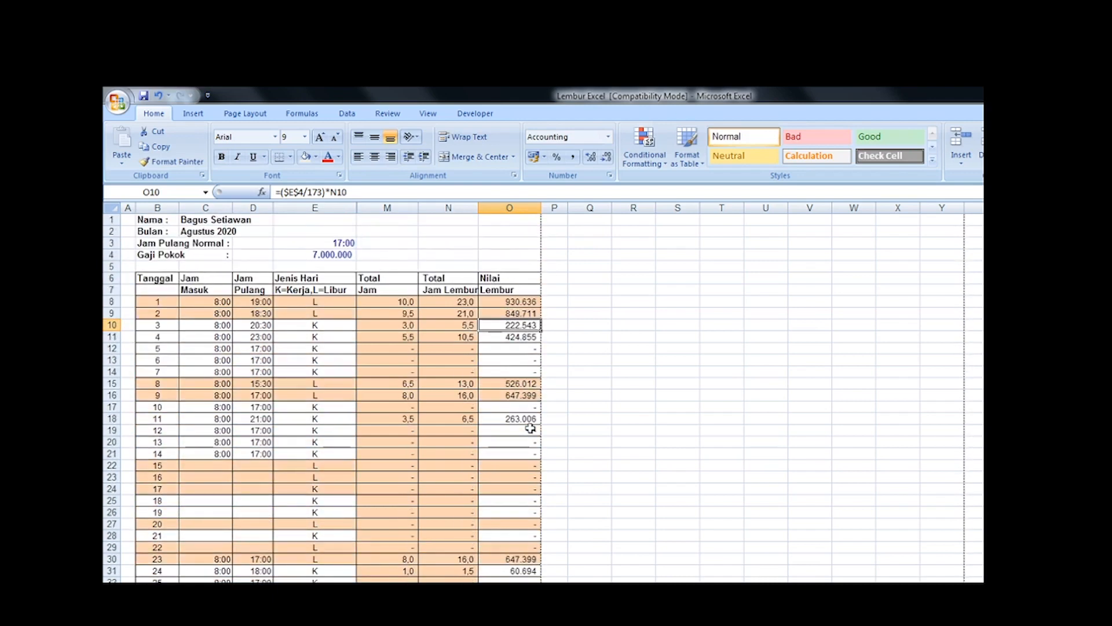
click(126, 222)
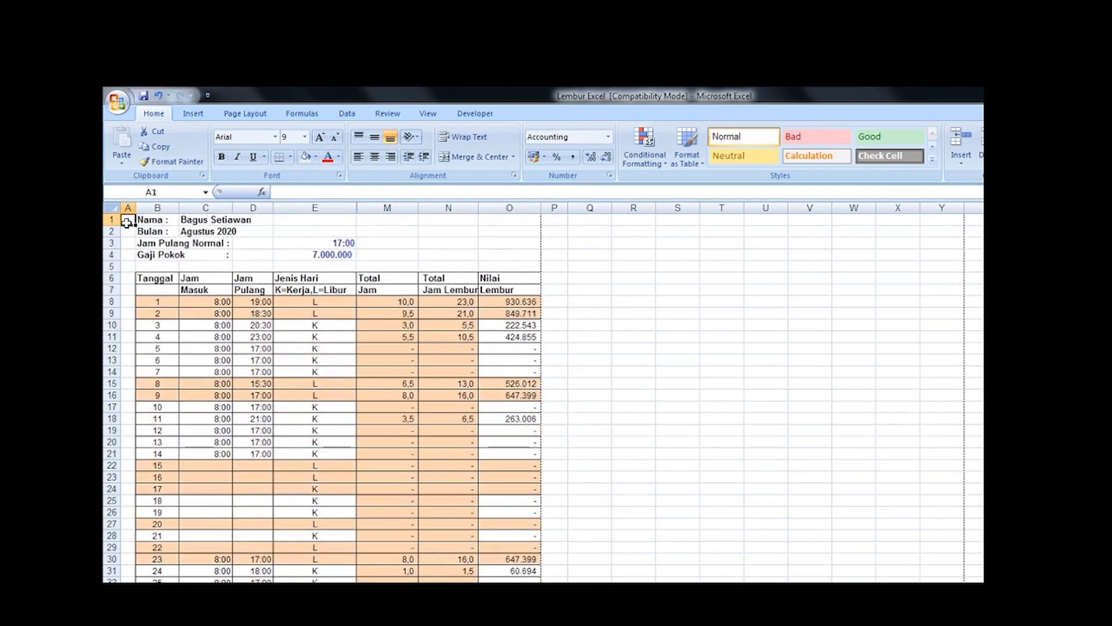
click(224, 394)
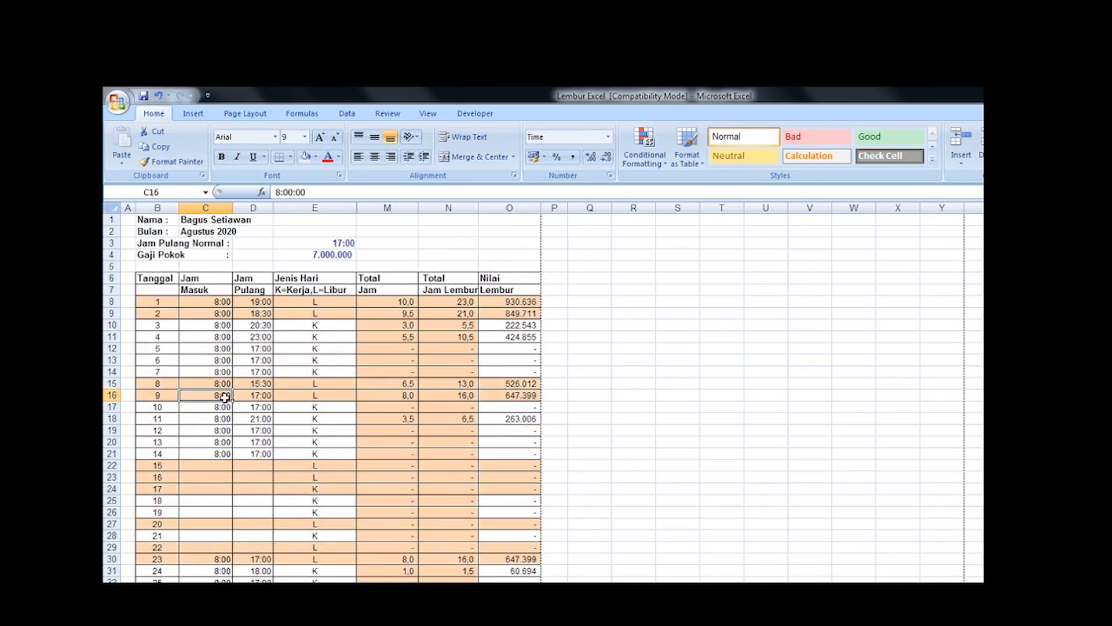
click(258, 348)
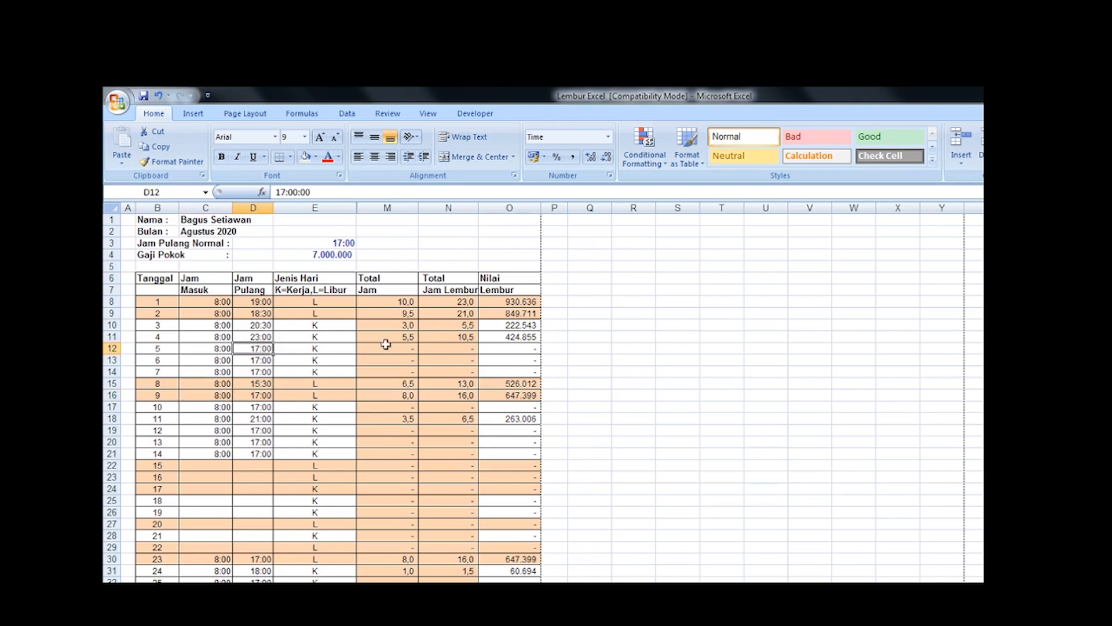
click(518, 384)
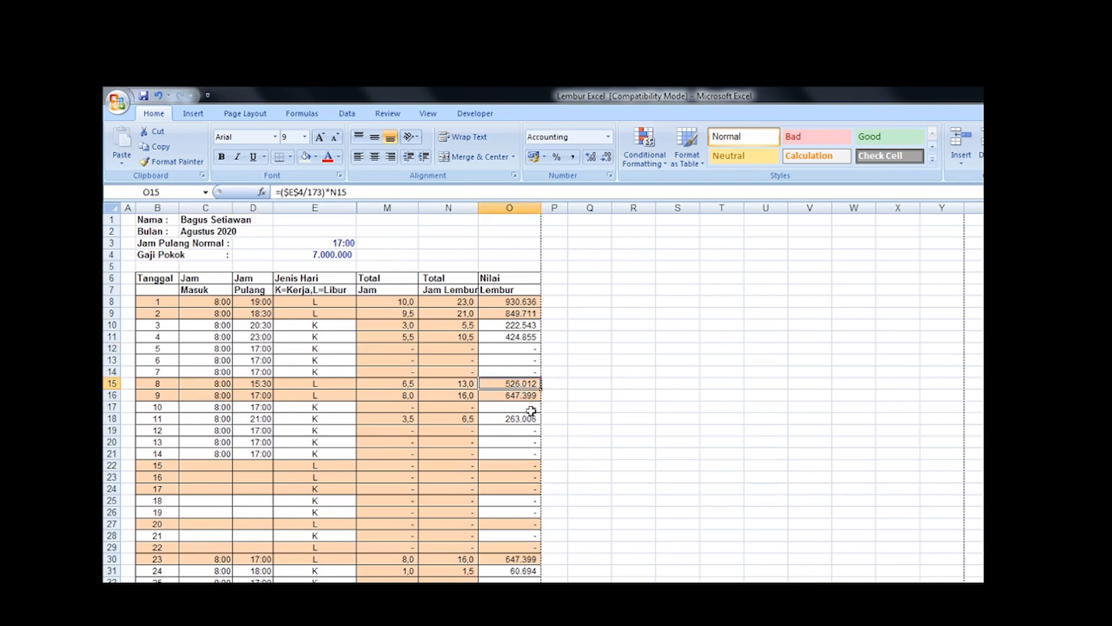
Step: Review the overtime pay rules in the Word document PERHITUNGAN LEMBUR KARYAWAN, returning to the Excel workbook
key(alt+Tab)
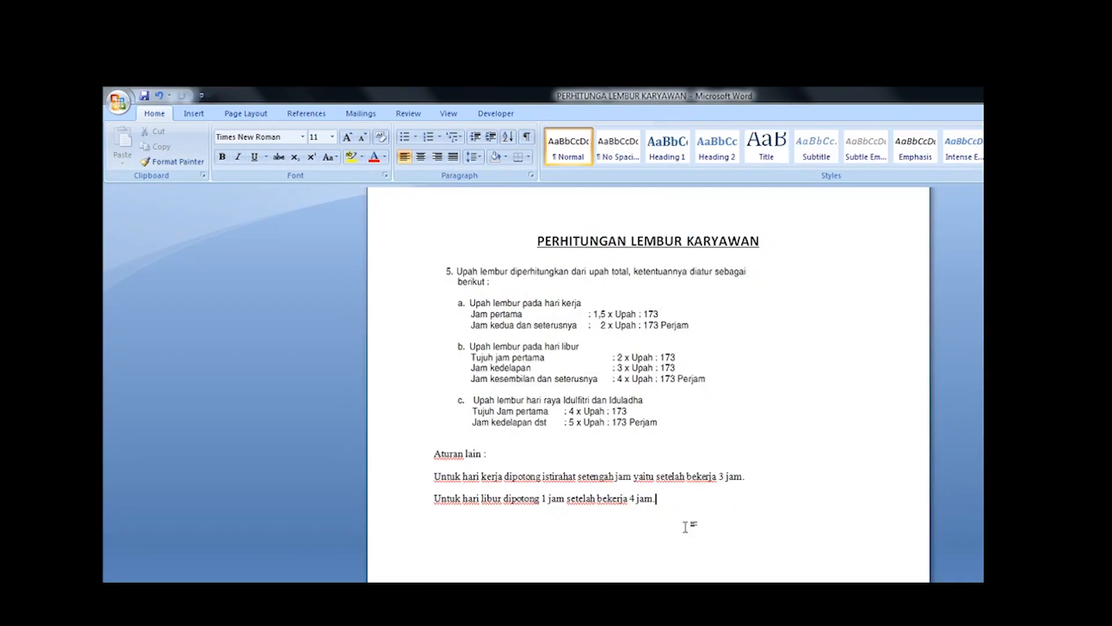
click(806, 443)
click(636, 338)
click(836, 319)
click(666, 343)
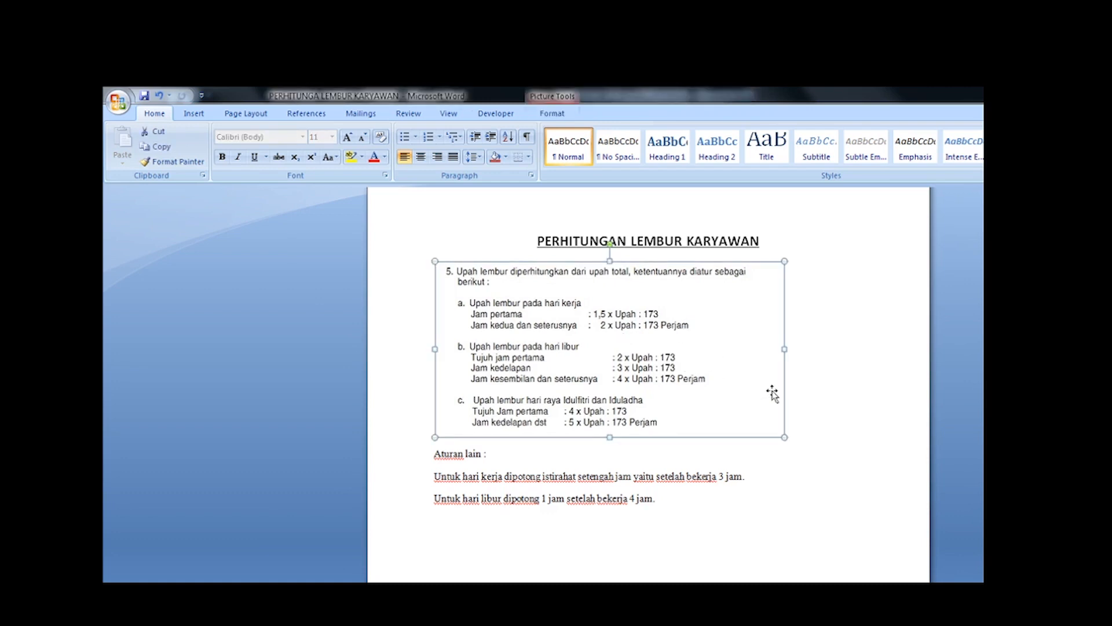
key(alt+Tab)
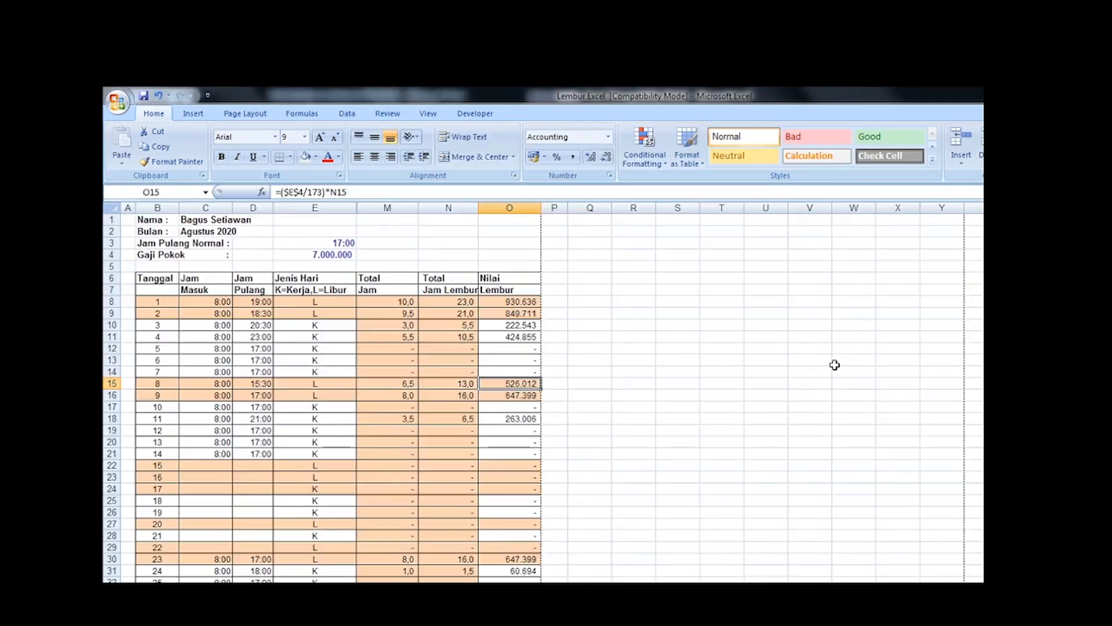
Step: Look over the whole sheet from A1 down to the Total Pendapatan summary and back to the header
scroll(662, 415, down, 4)
scroll(663, 417, up, 4)
click(126, 220)
scroll(351, 424, down, 6)
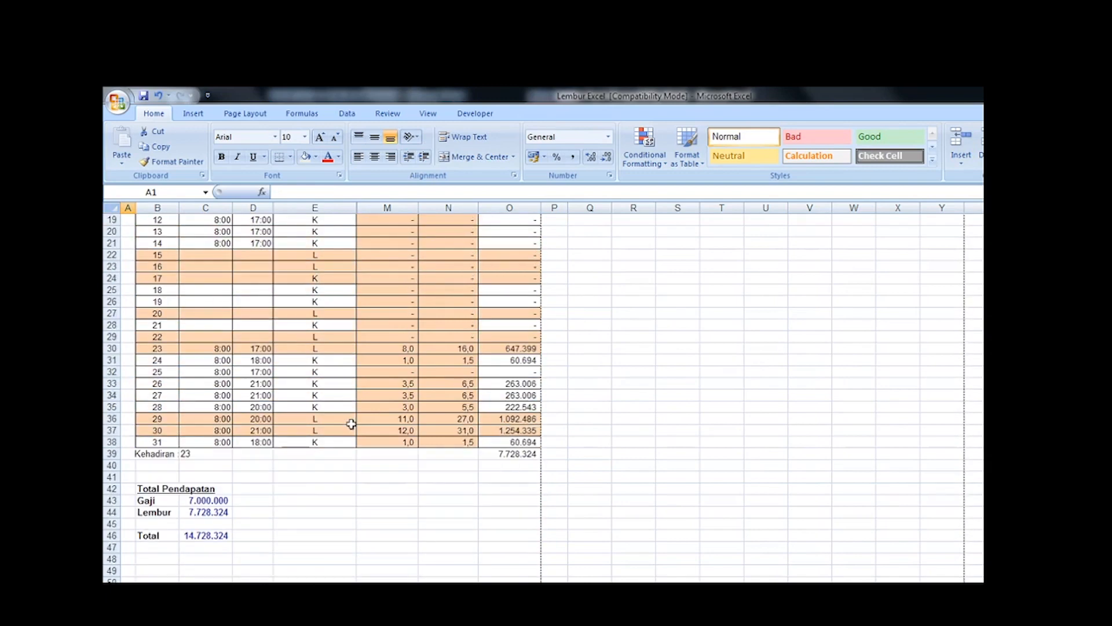
scroll(521, 580, up, 6)
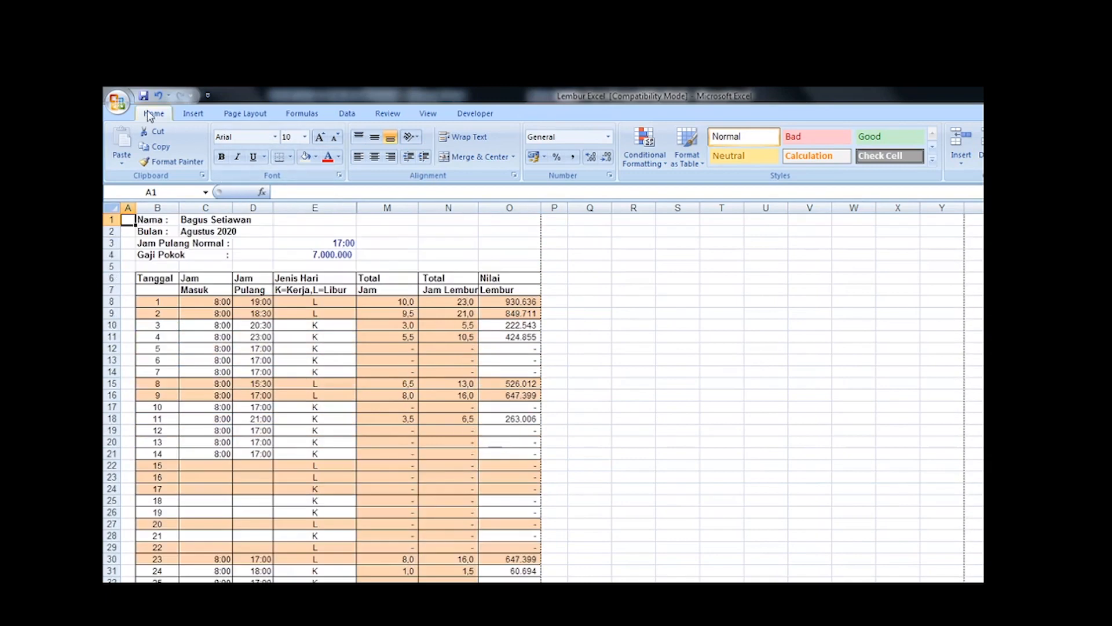
Step: Open the sheet's print preview and examine the page from the employee header to the Total Pendapatan summary
click(117, 102)
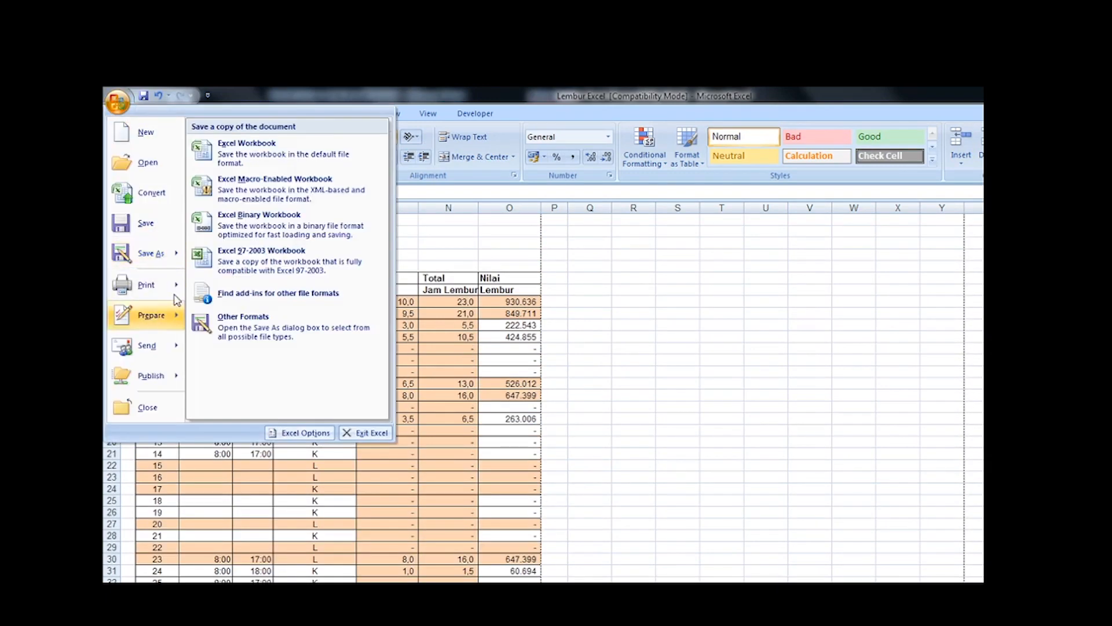
mouse_move(174, 287)
click(249, 232)
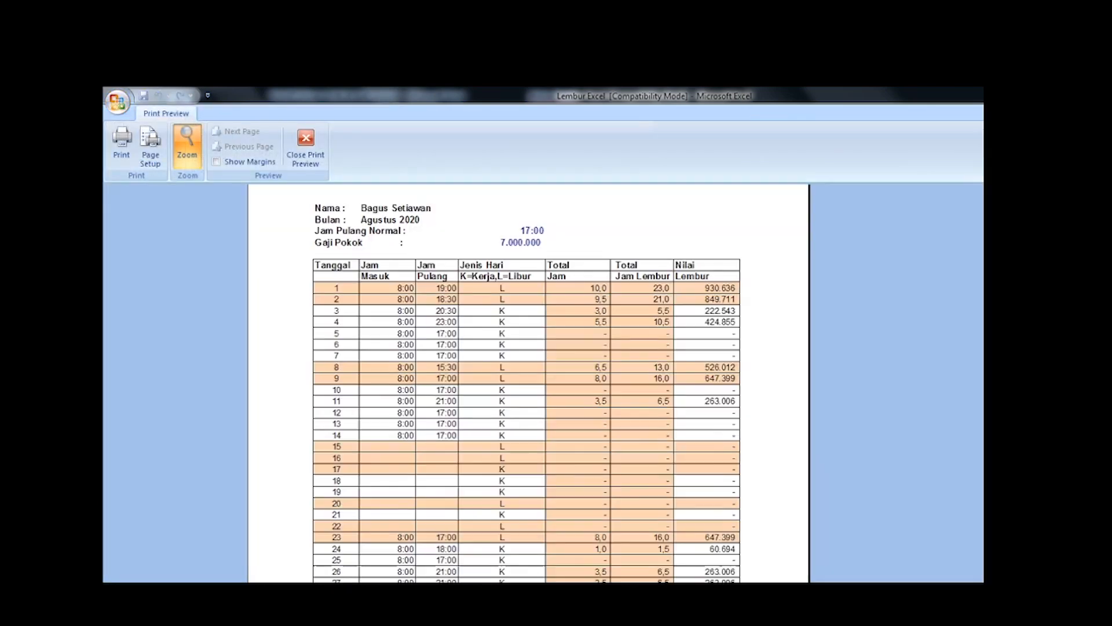
scroll(527, 393, down, 2)
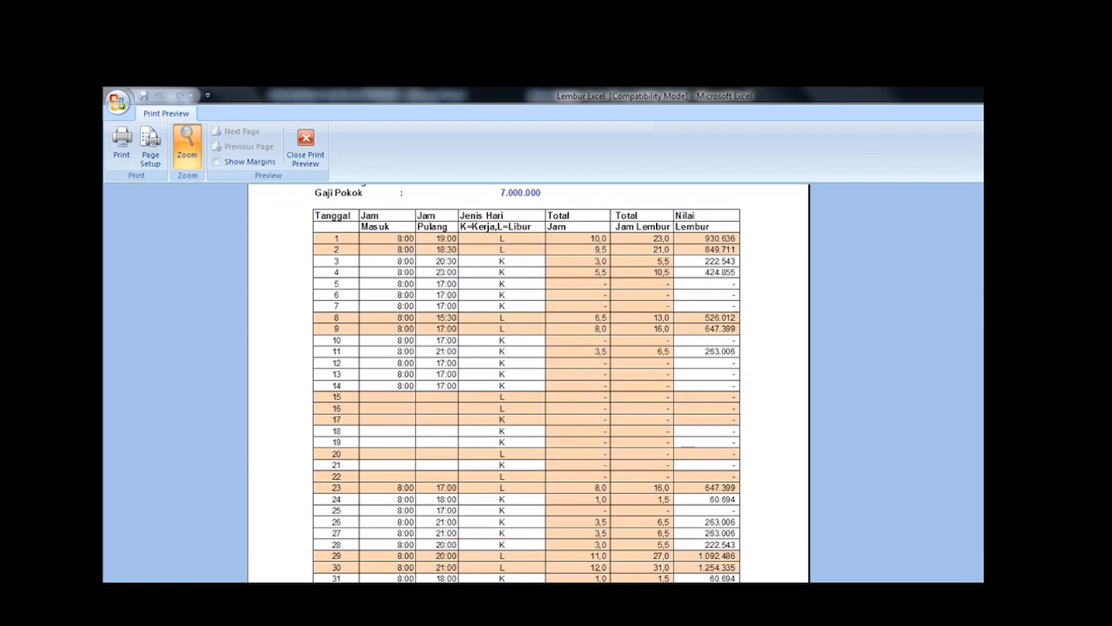
scroll(527, 394, up, 3)
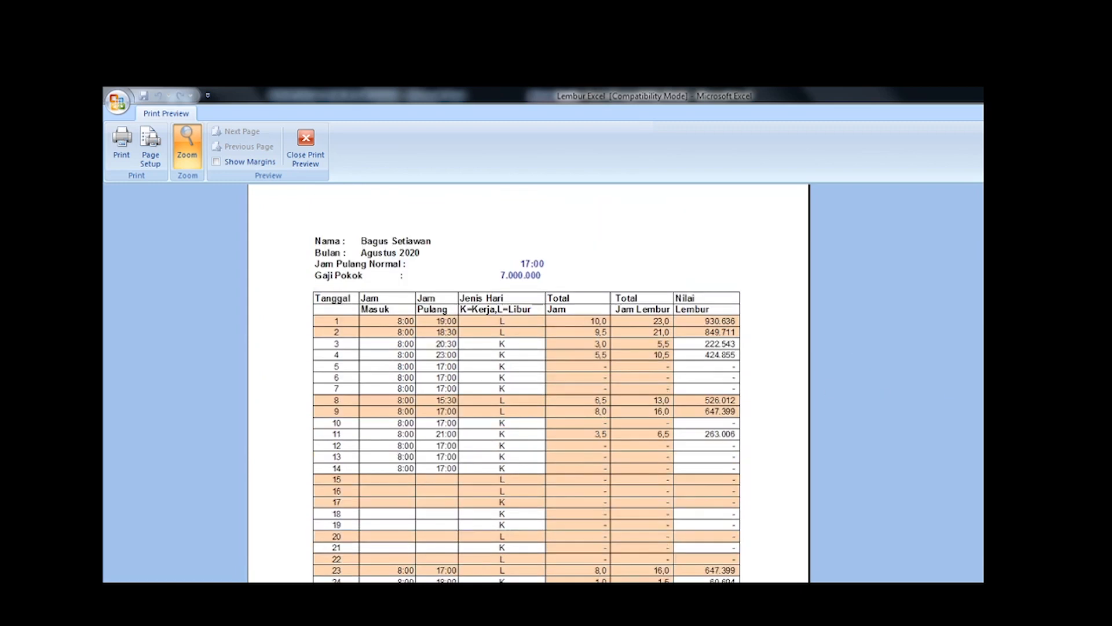
scroll(528, 382, down, 10)
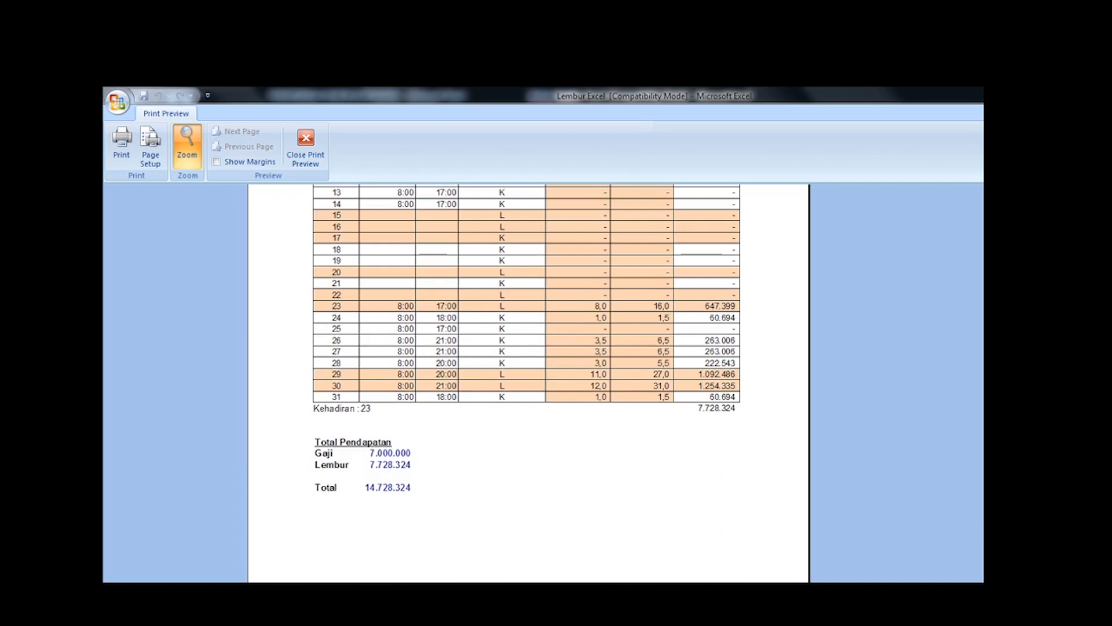
scroll(524, 303, up, 5)
scroll(609, 325, up, 5)
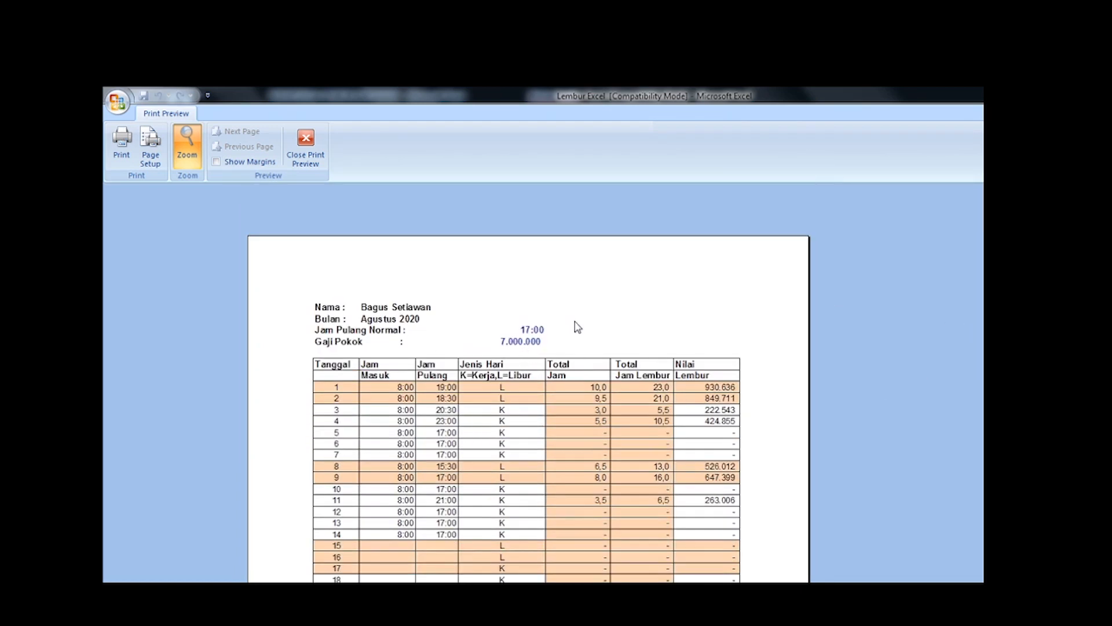
Step: Close the print preview and set Jam Pulang Normal in E3 to 16:00
key(Escape)
click(638, 322)
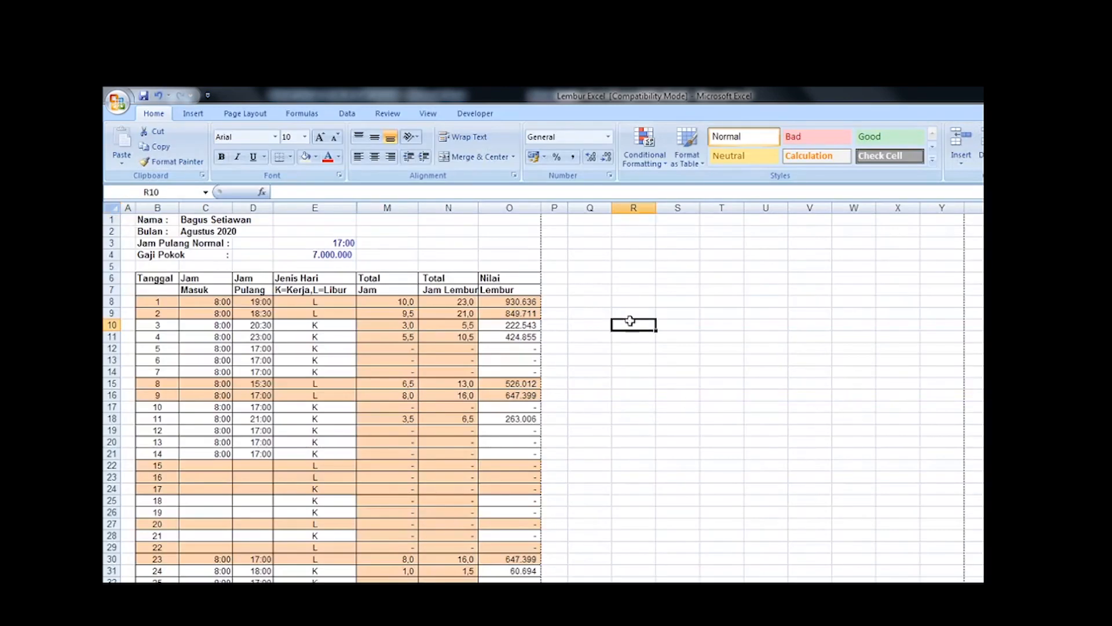
click(339, 246)
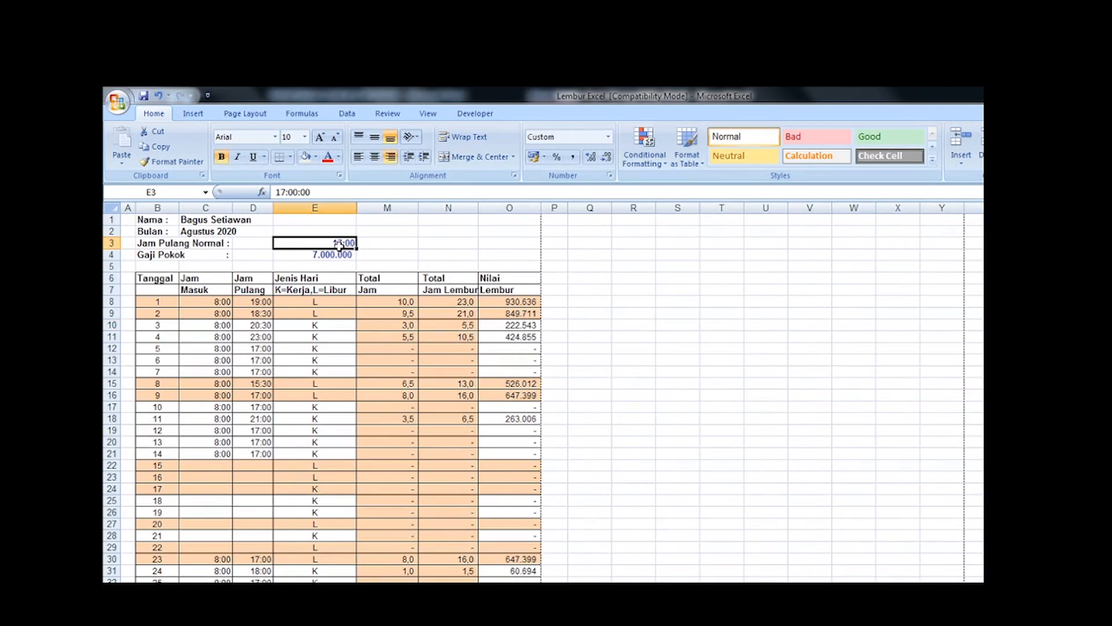
text(16:00)
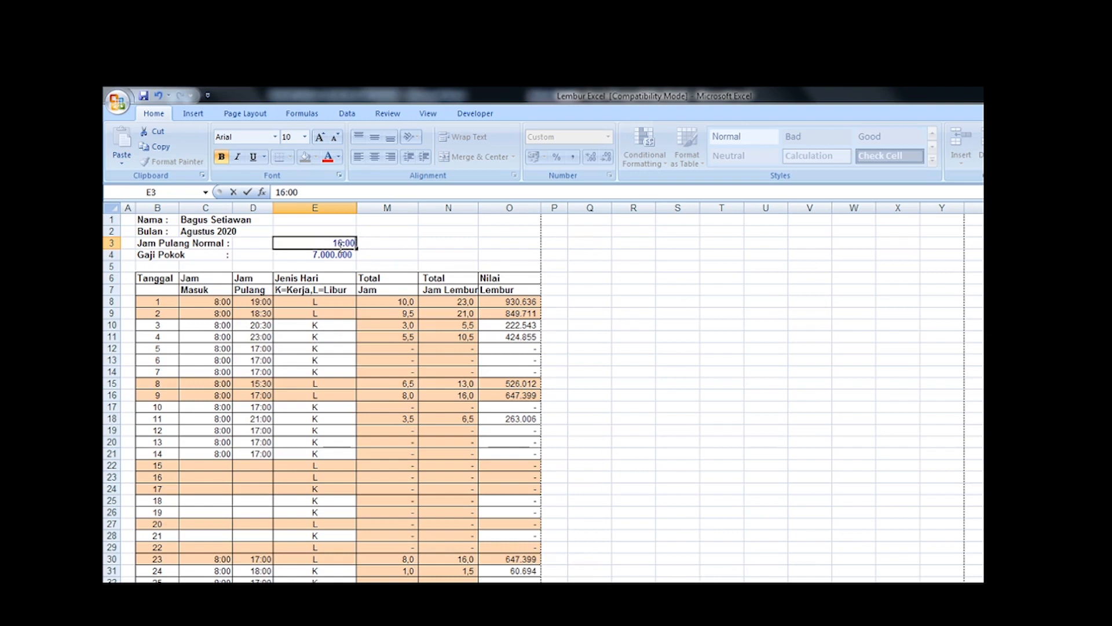
key(Return)
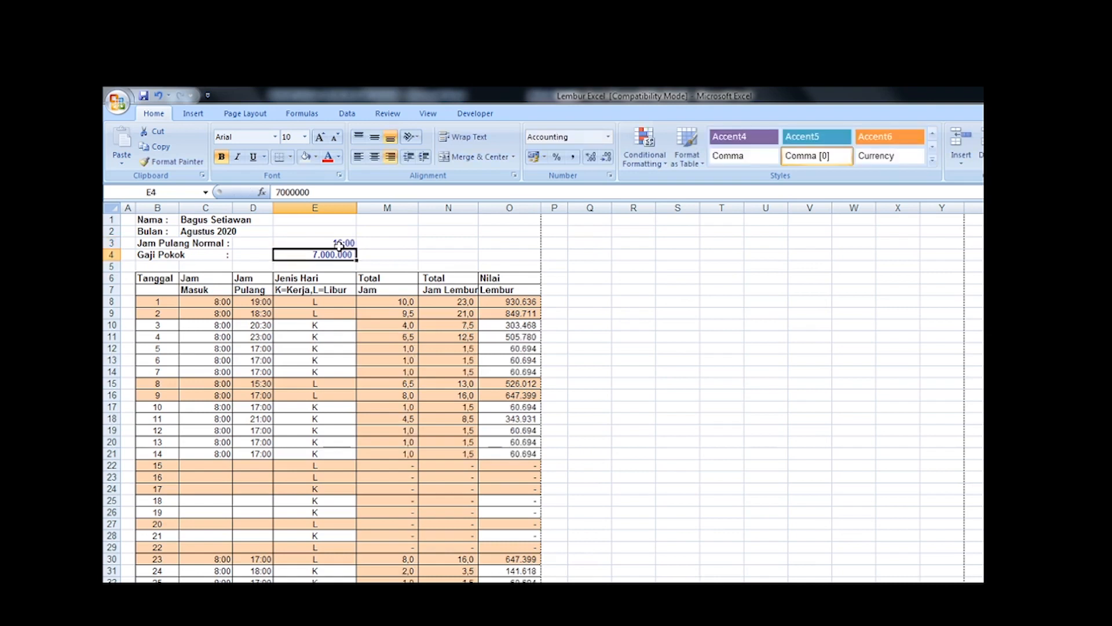
Step: Restore Jam Pulang Normal in E3 to 17:00
click(339, 246)
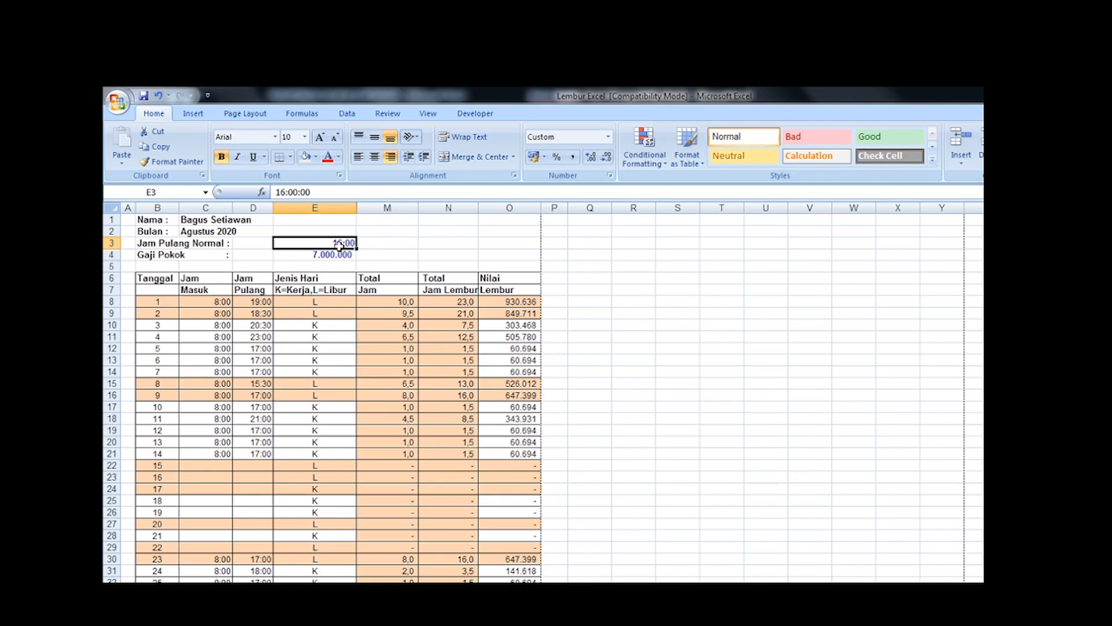
text(17)
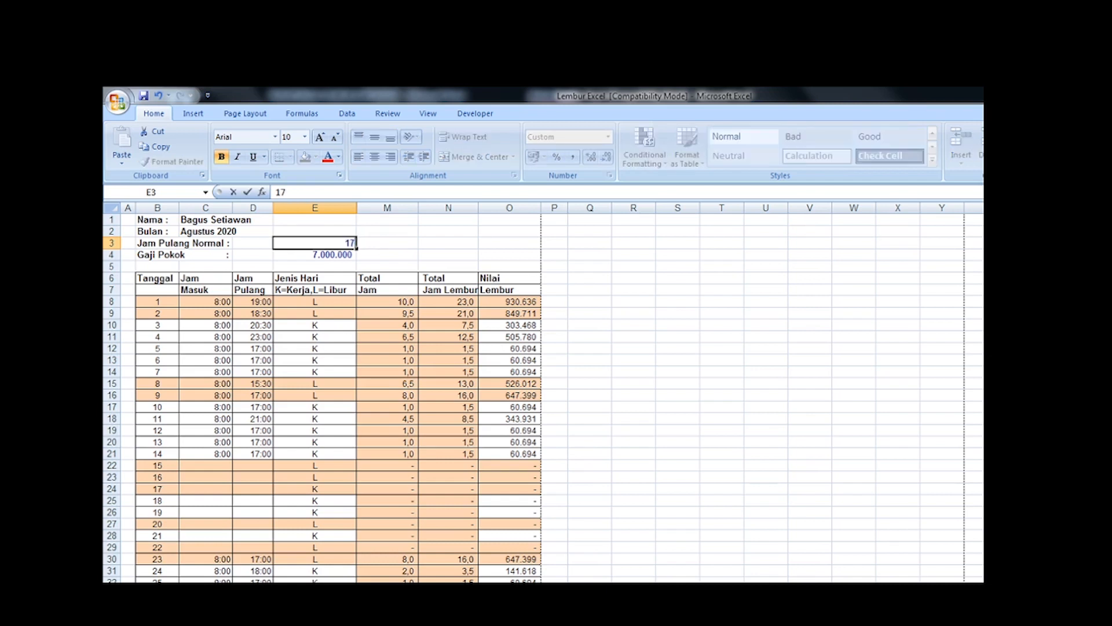
text(:00)
key(Return)
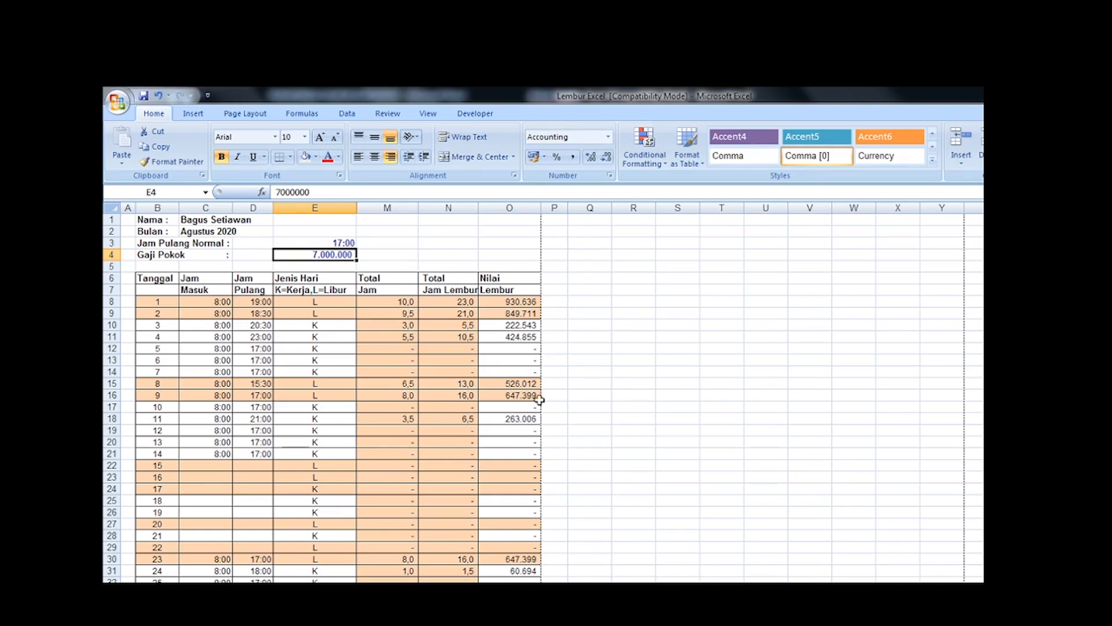
Step: Look over the sheet from the E3 and E4 inputs through the daily overtime rows down to the Total Pendapatan summary
scroll(363, 370, down, 2)
scroll(363, 371, up, 2)
click(324, 242)
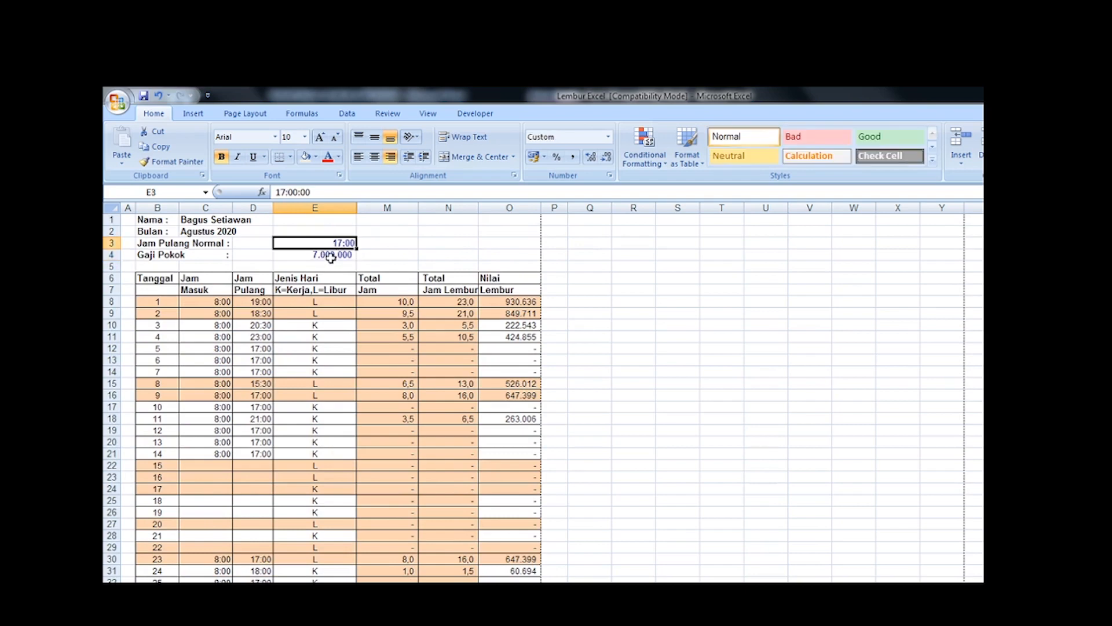
click(335, 253)
scroll(375, 388, down, 6)
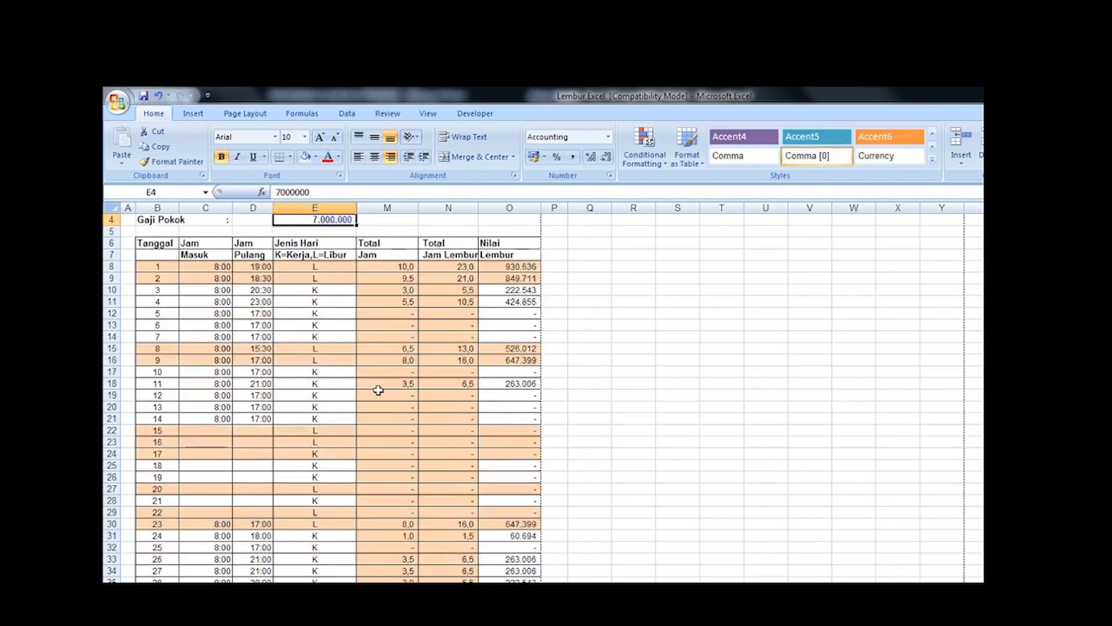
scroll(378, 390, up, 6)
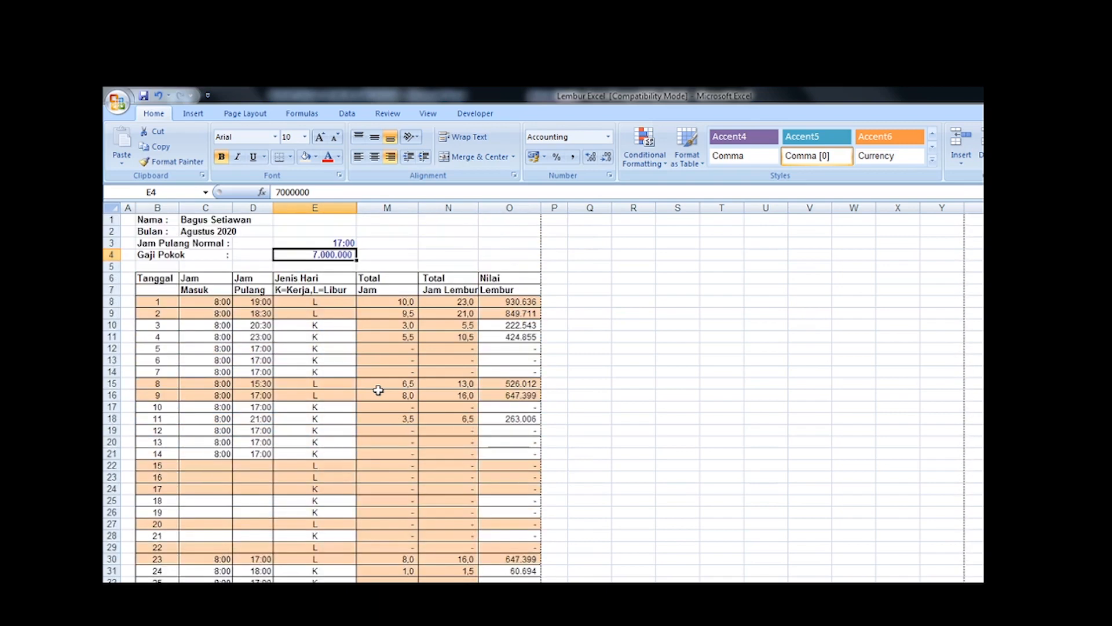
scroll(378, 390, down, 5)
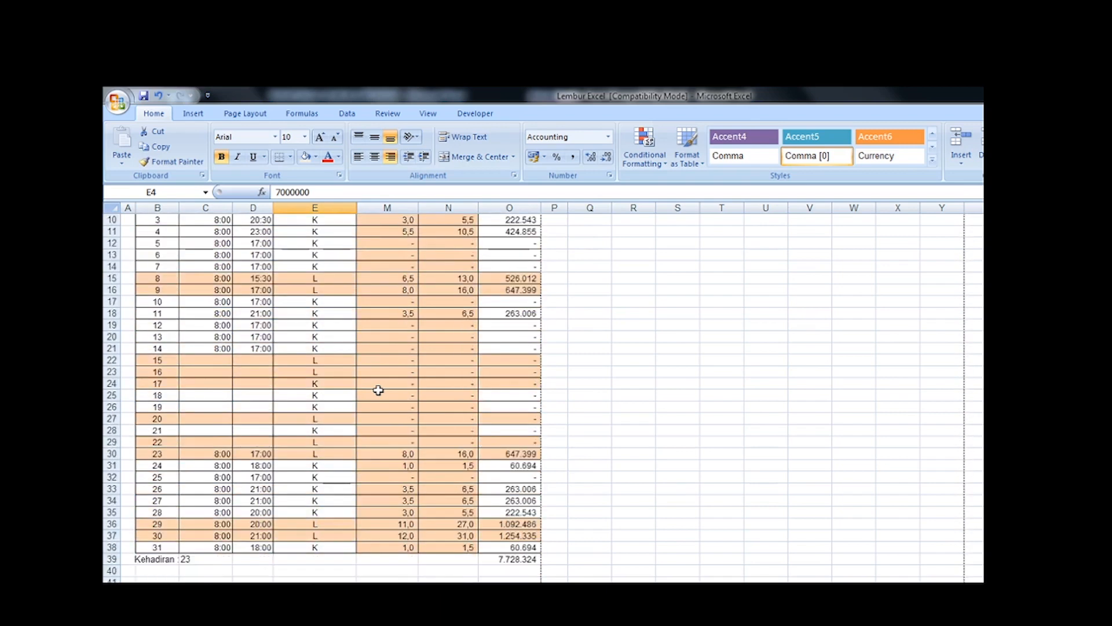
scroll(378, 389, up, 5)
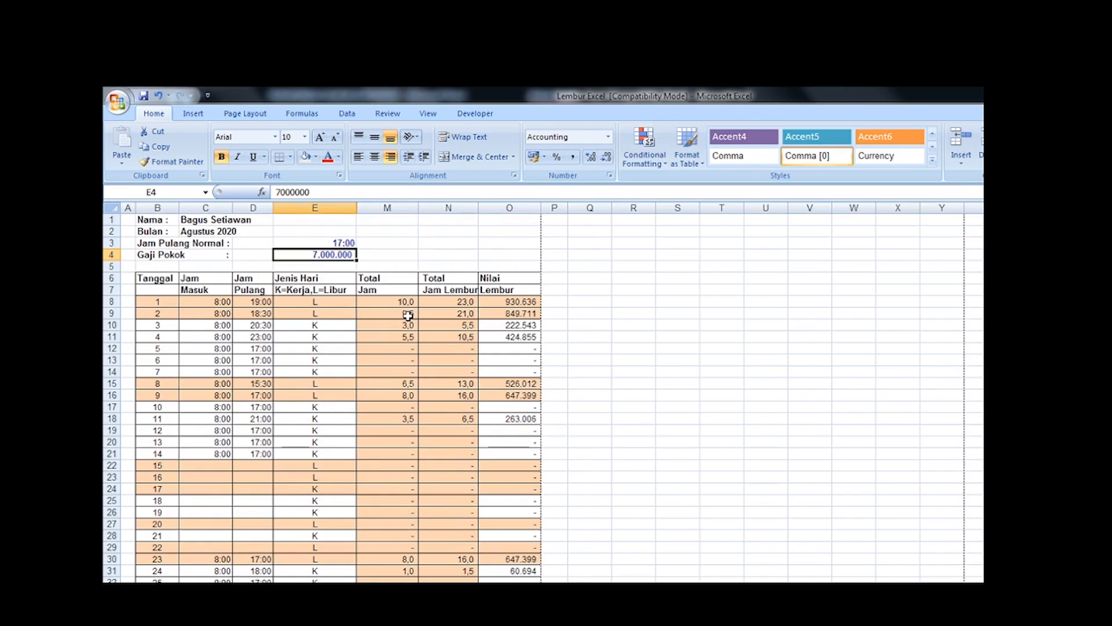
scroll(408, 314, down, 2)
scroll(409, 315, down, 2)
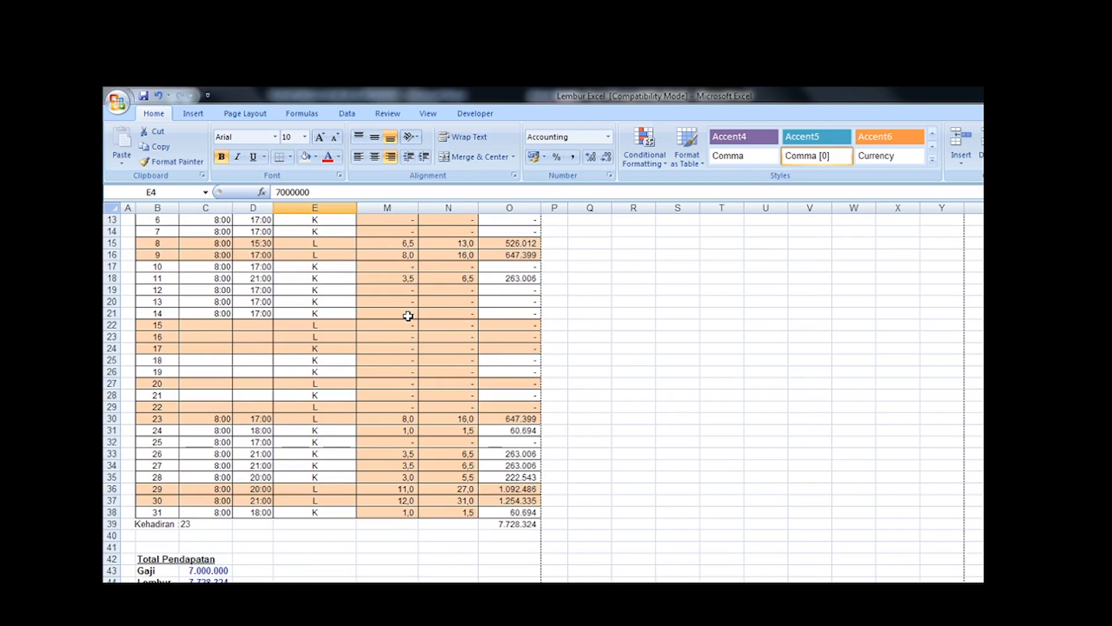
scroll(408, 315, up, 4)
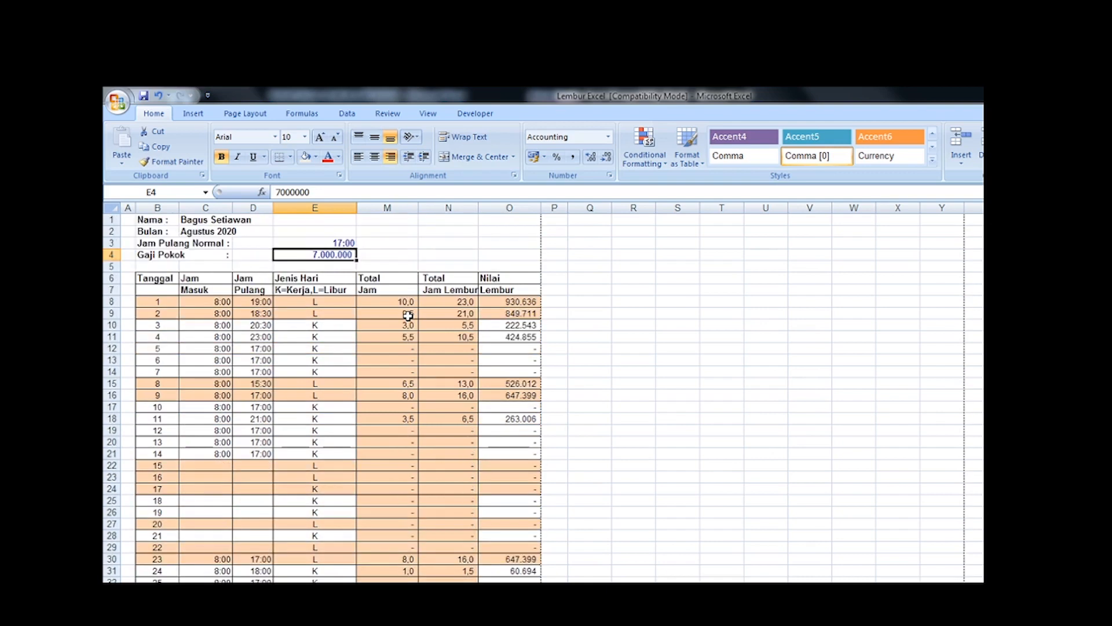
scroll(377, 406, down, 4)
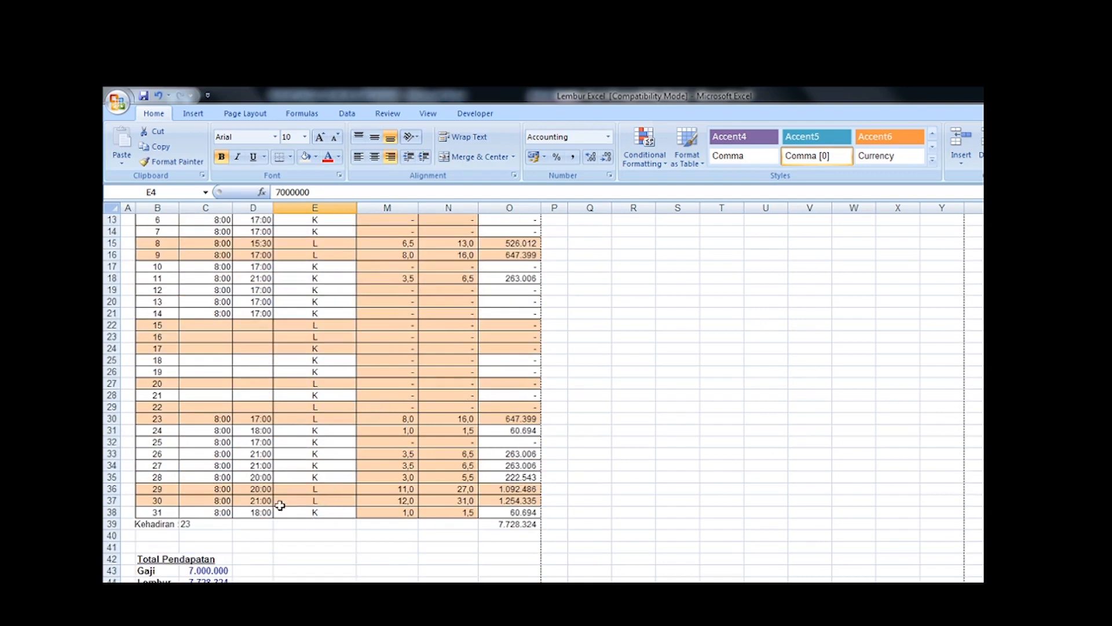
scroll(368, 514, up, 4)
scroll(365, 514, down, 8)
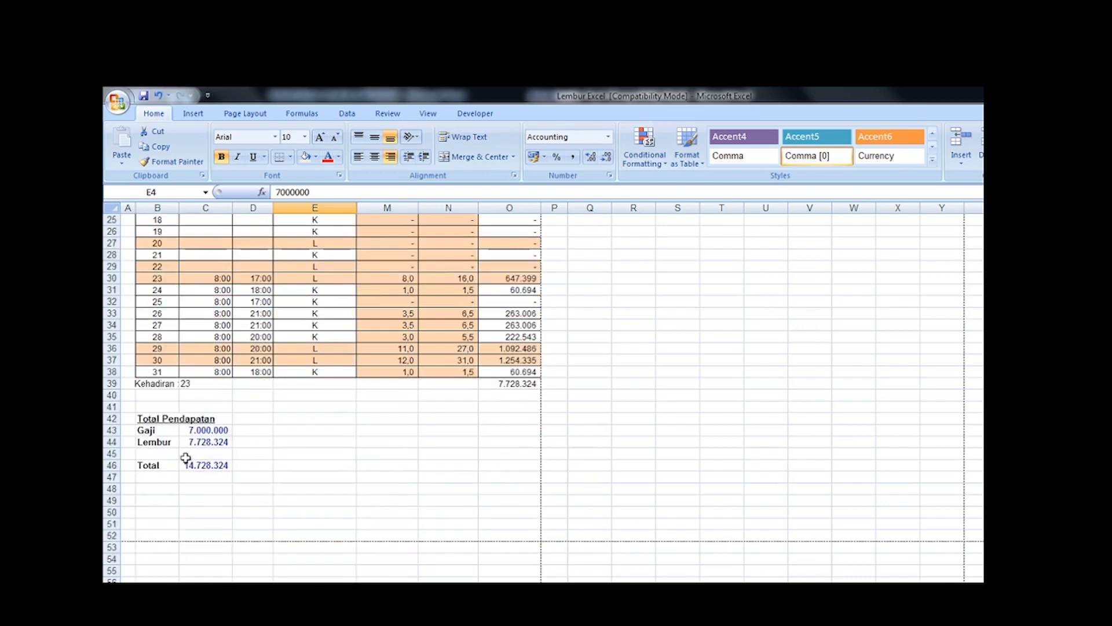
scroll(308, 435, up, 8)
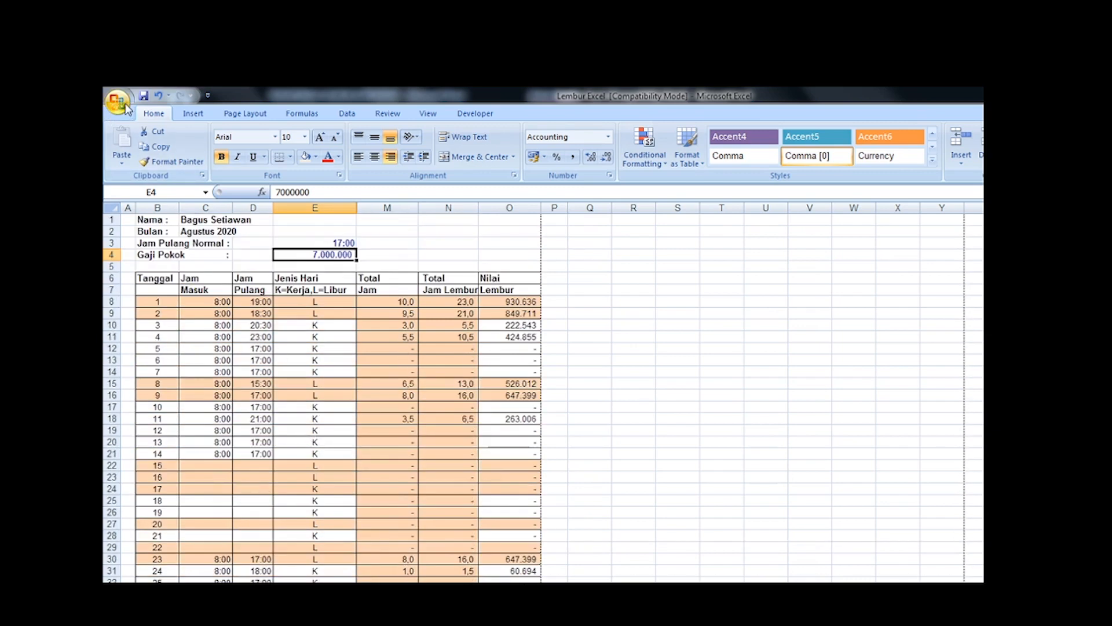
Step: Open the print preview, examine the page down to the Total Pendapatan summary, and return to the worksheet
click(124, 106)
mouse_move(172, 290)
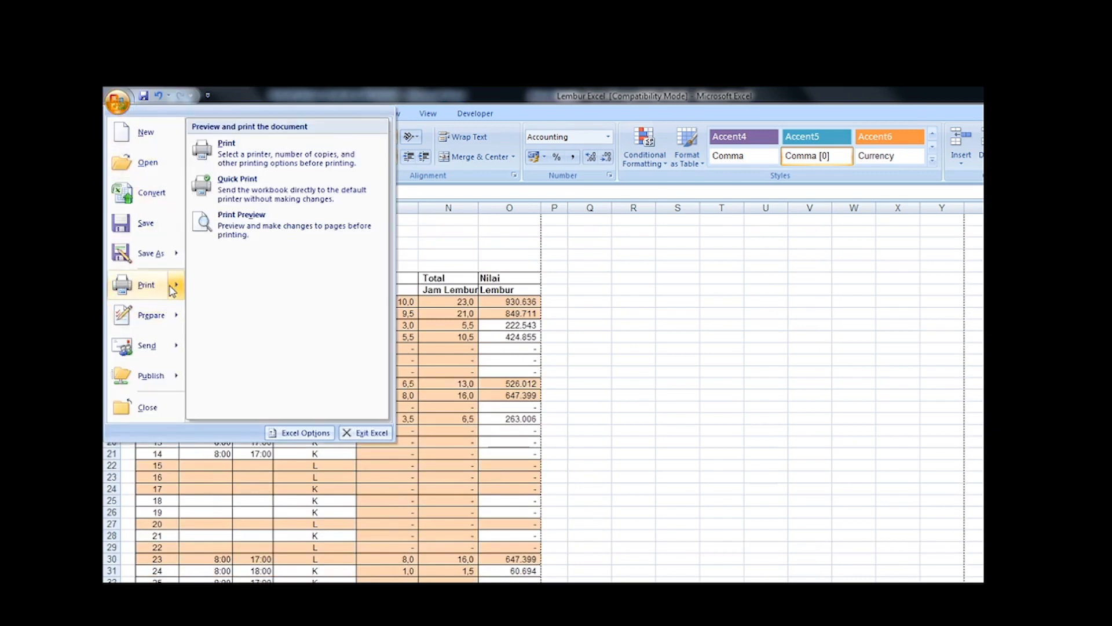
click(244, 238)
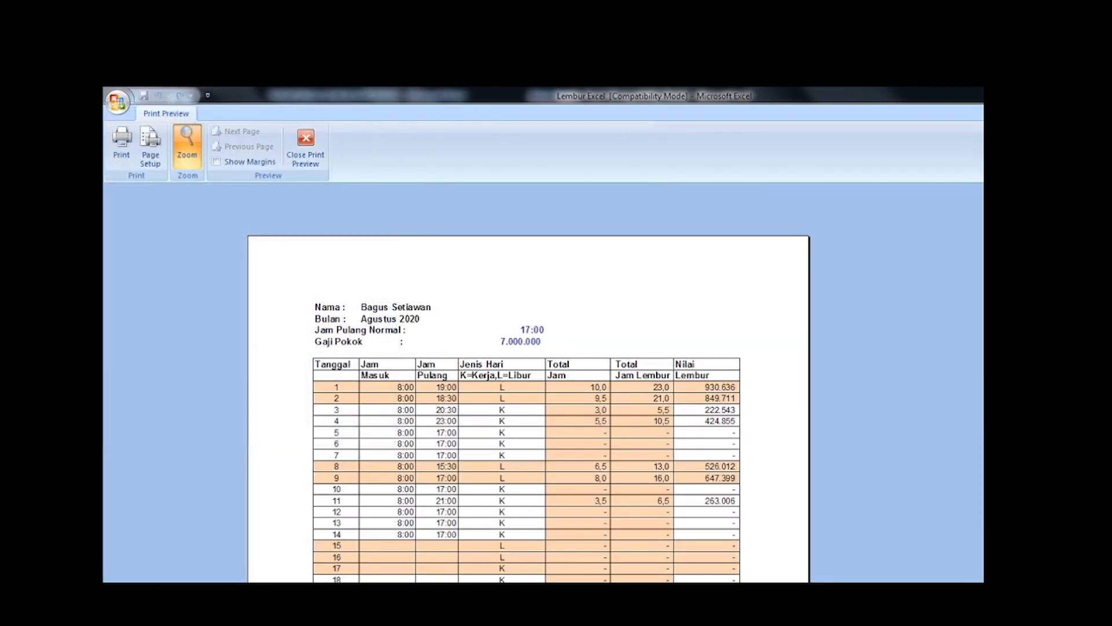
scroll(528, 382, down, 3)
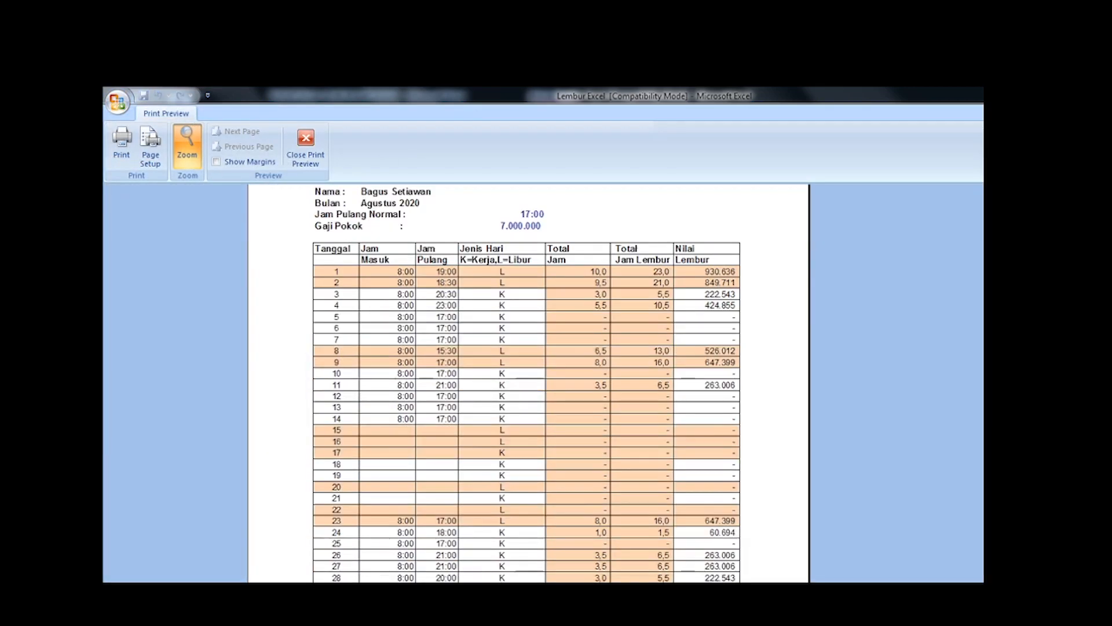
scroll(529, 383, down, 4)
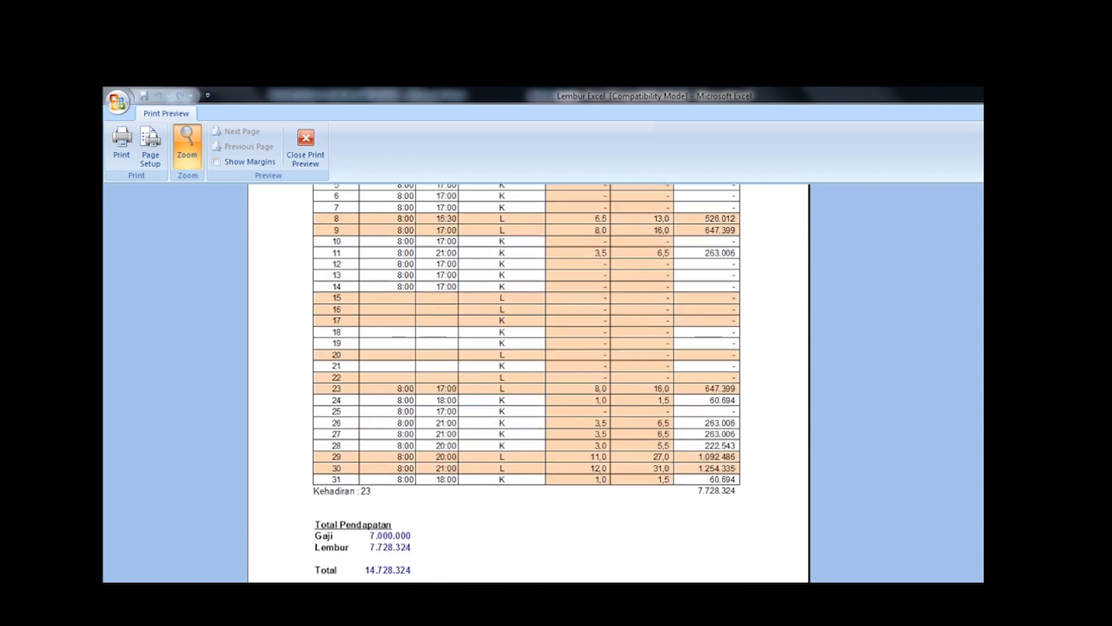
scroll(528, 383, up, 7)
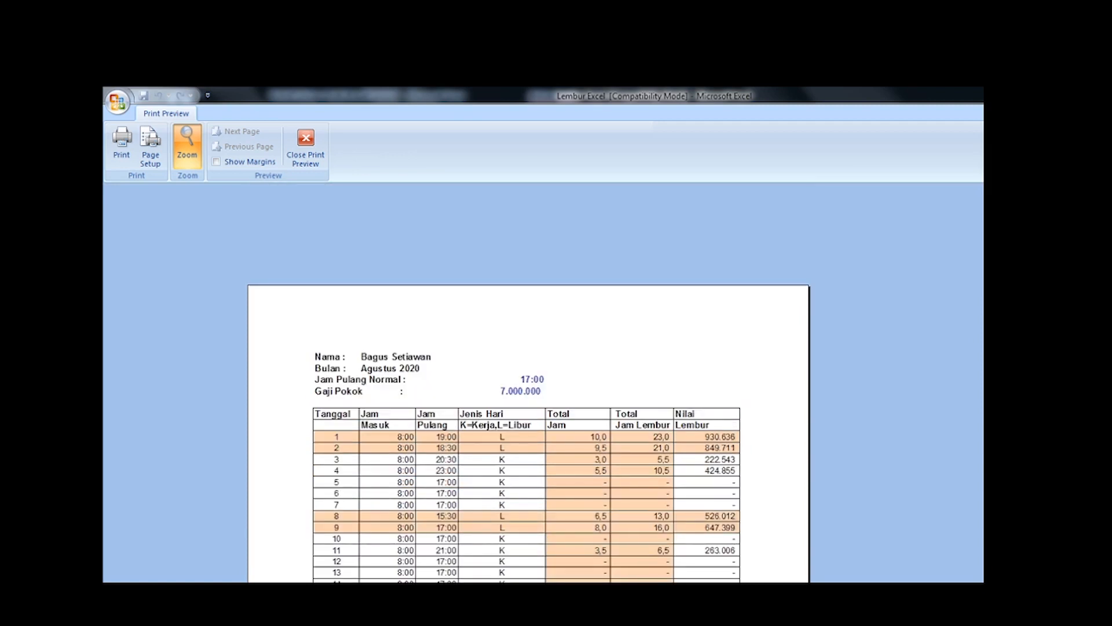
key(Escape)
click(438, 383)
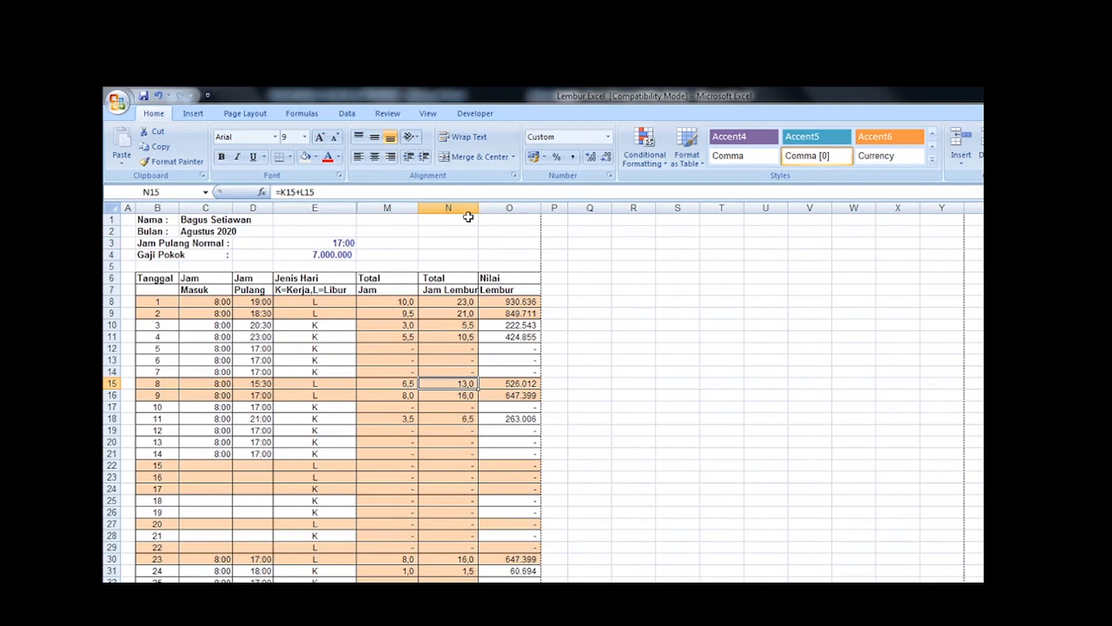
Step: Unhide the working columns between E and M and look across their formulas in row 12
drag(314, 208, 382, 252)
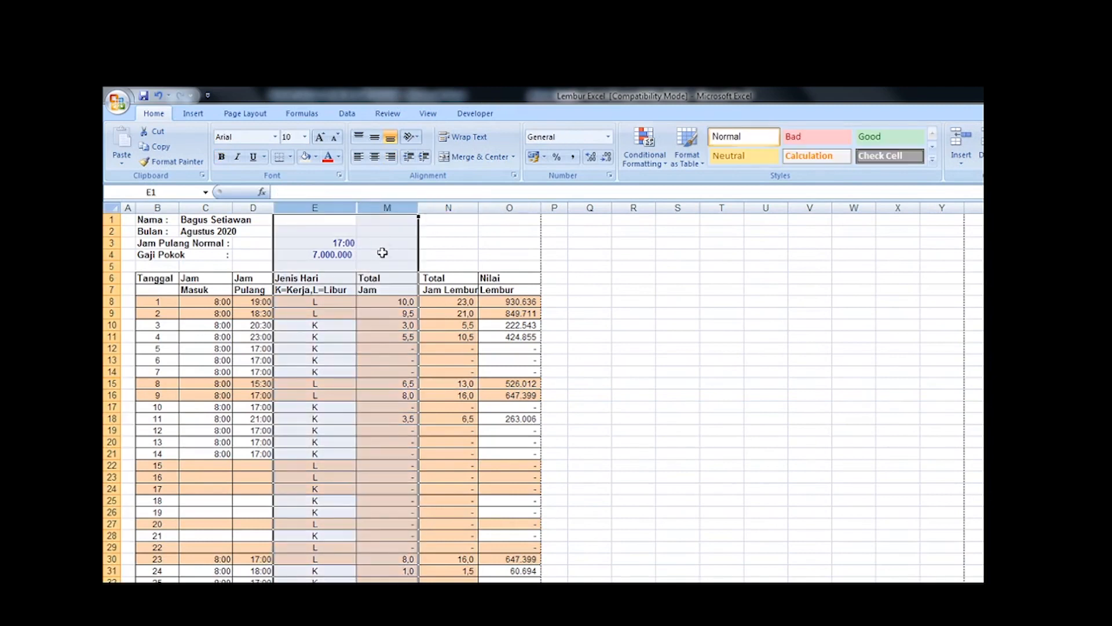
right_click(382, 252)
click(449, 417)
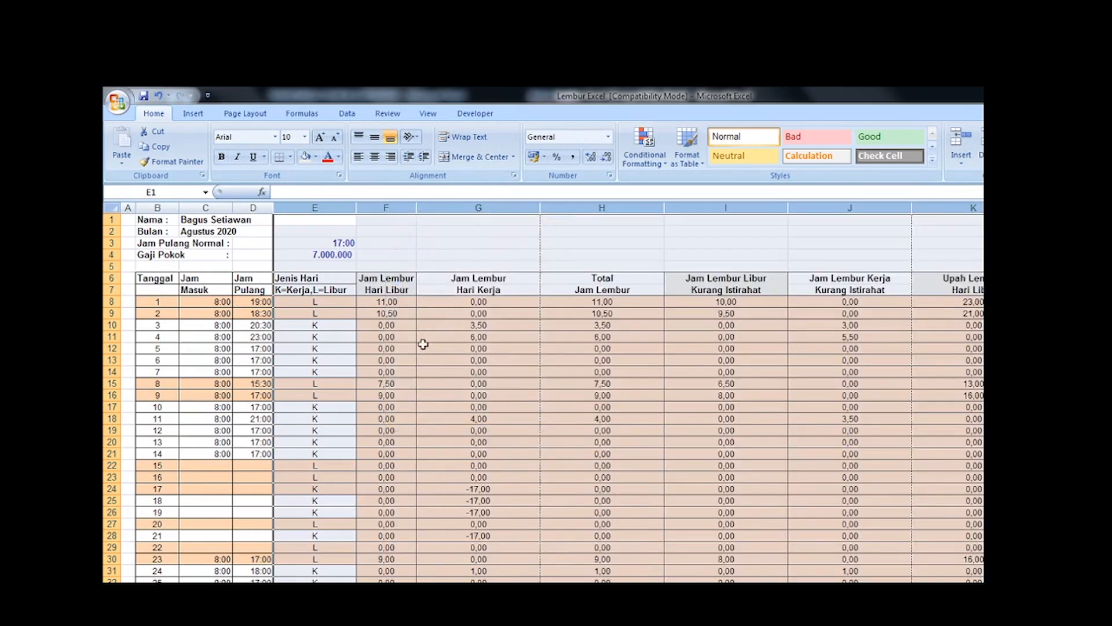
click(368, 346)
key(Right)
key(Right)
key(Right)
key(Right)
key(Right)
key(Right)
key(Right)
key(Right)
key(Right)
key(Right)
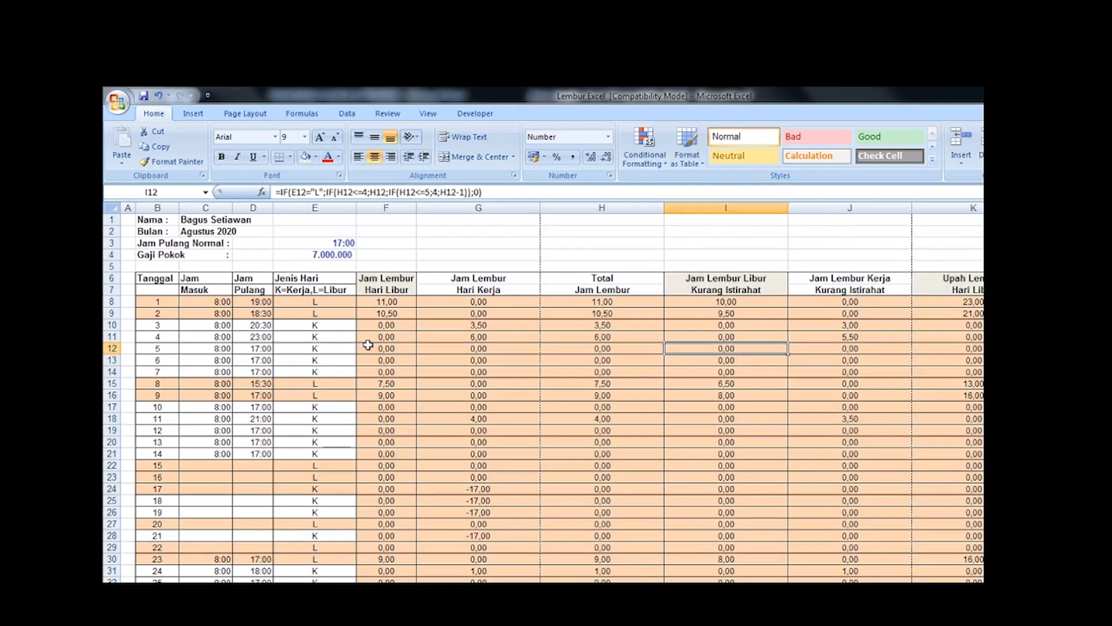
key(Left)
key(Left)
key(Left)
key(Left)
key(Left)
key(Left)
key(Left)
key(Left)
key(Left)
key(Left)
key(Left)
key(Left)
key(Left)
key(Left)
key(Left)
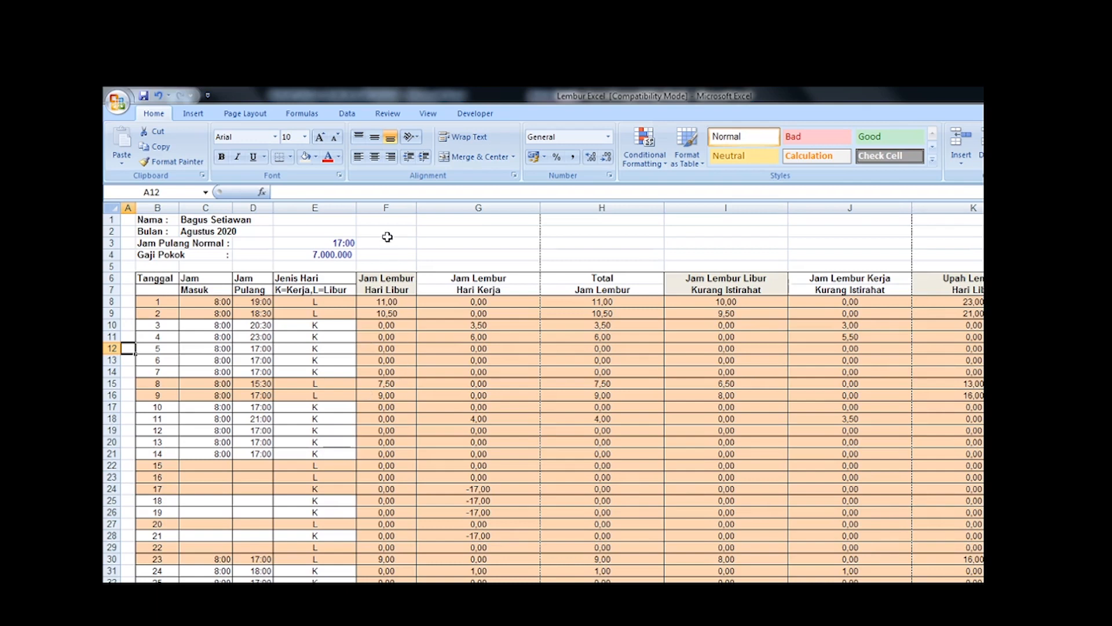
Step: Hide working columns F through L, from Jam Lembur Hari Libur up to the Total Jam column
click(393, 208)
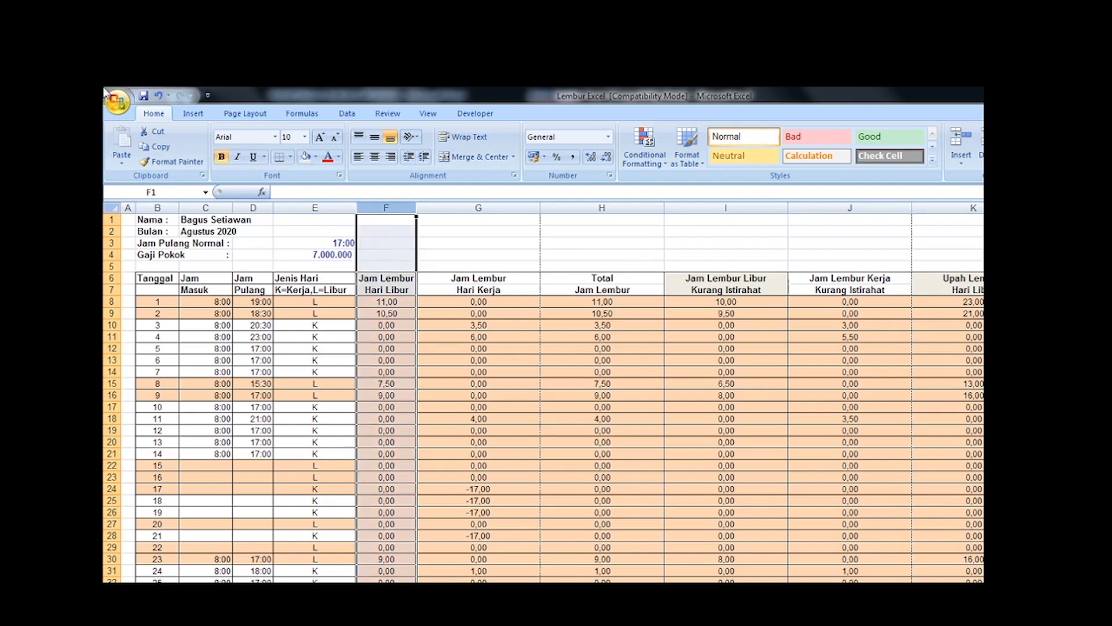
key(ctrl+shift+Right)
key(ctrl+shift+Left)
key(shift+Right)
key(shift+Right)
key(shift+Right)
key(shift+Right)
key(shift+Right)
key(shift+Right)
key(shift+Right)
key(shift+Right)
key(shift+Right)
key(shift+Right)
key(shift+Right)
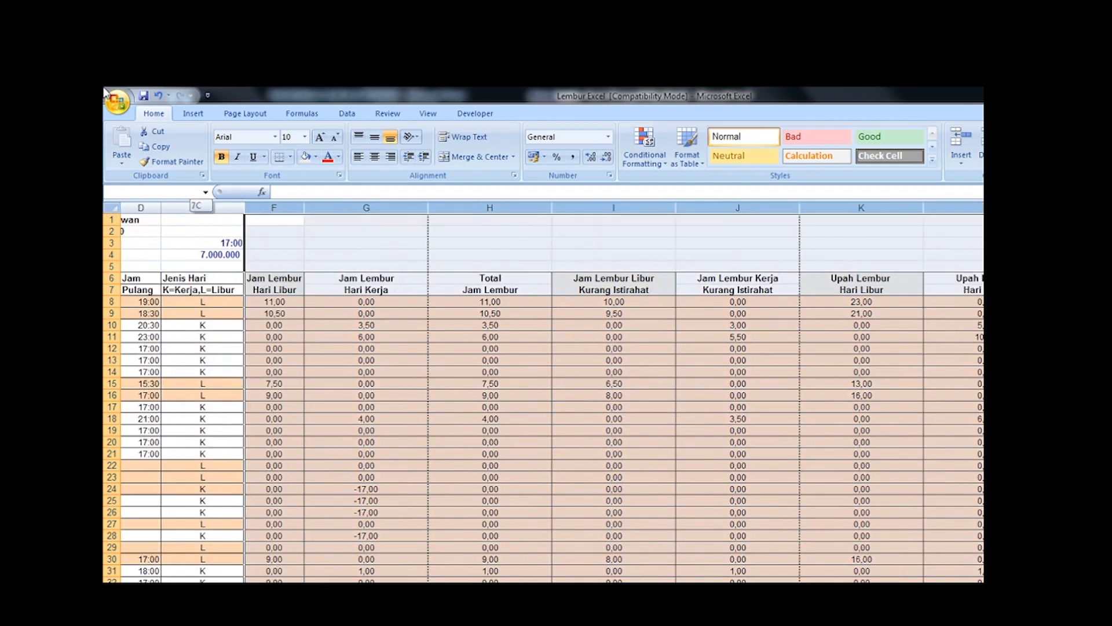
right_click(840, 415)
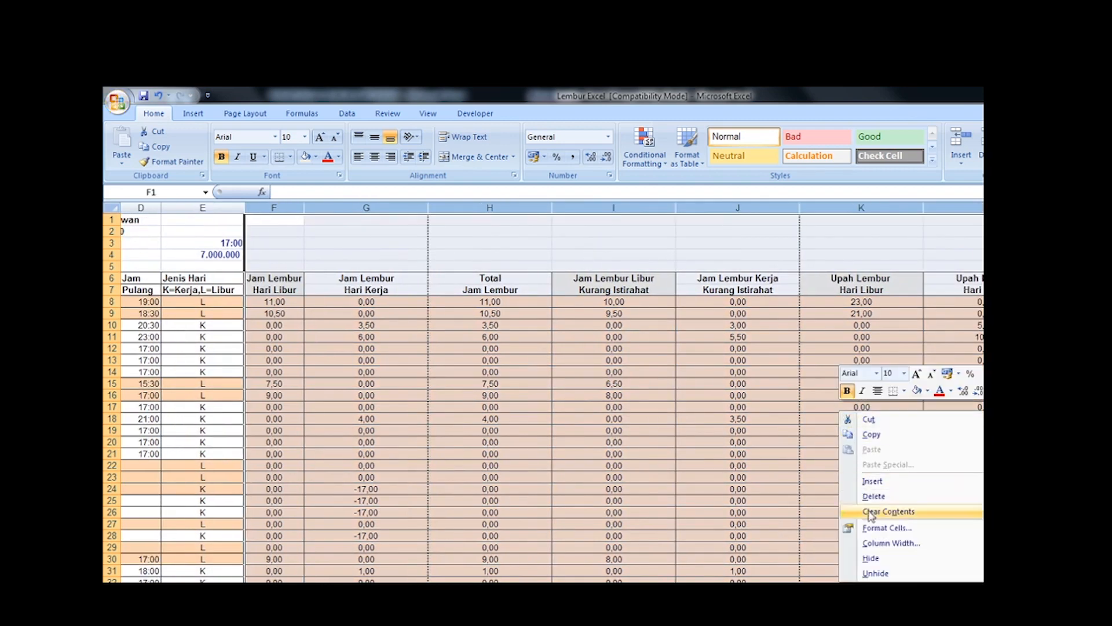
click(873, 558)
Step: Look over the condensed table across row 22 and down through the month's daily overtime rows
click(359, 465)
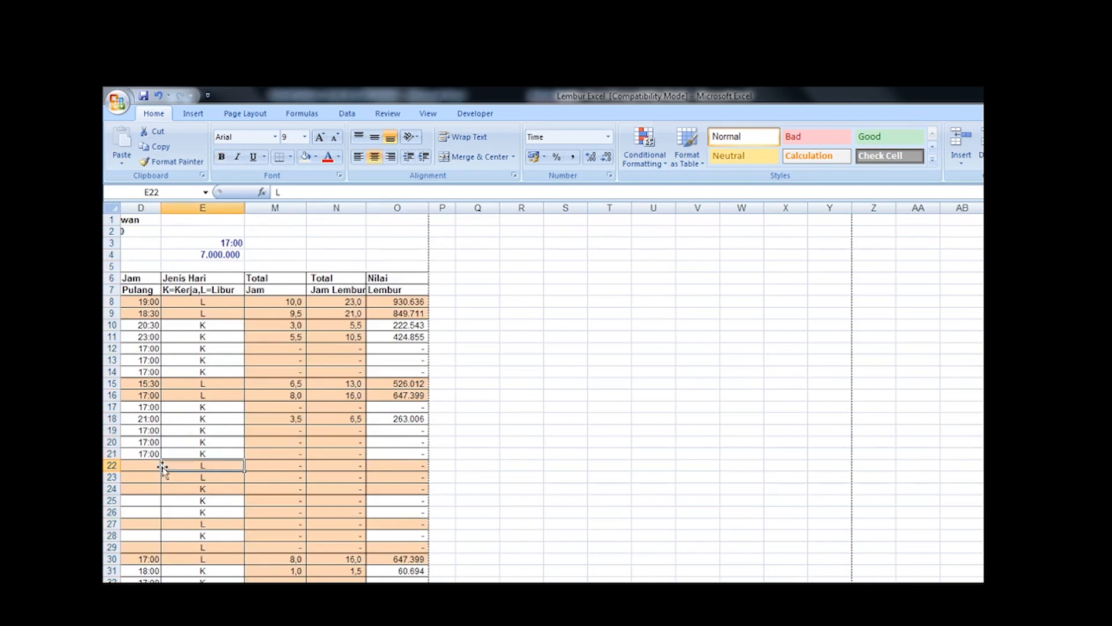
key(Right)
key(Right)
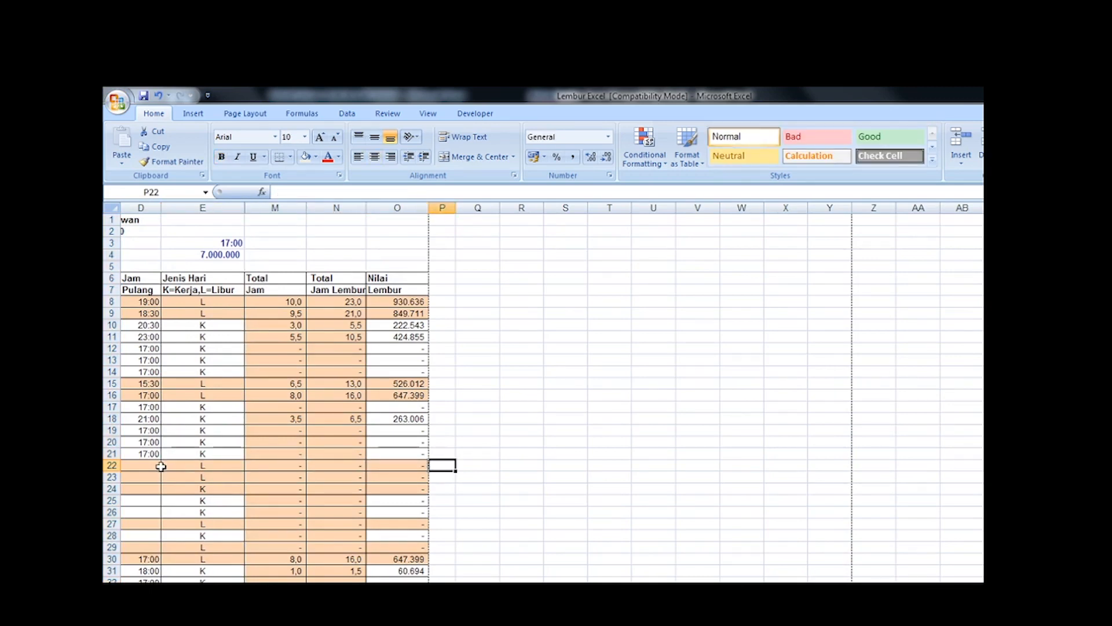
click(210, 393)
scroll(211, 394, left, 3)
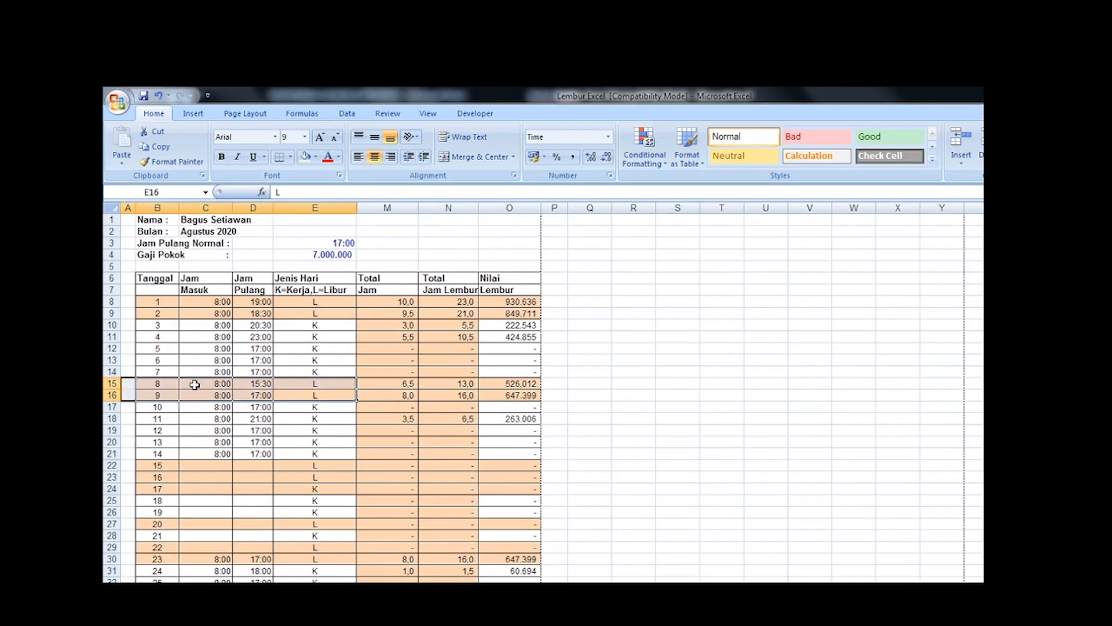
click(223, 385)
scroll(233, 394, down, 3)
scroll(234, 394, down, 2)
scroll(231, 385, up, 5)
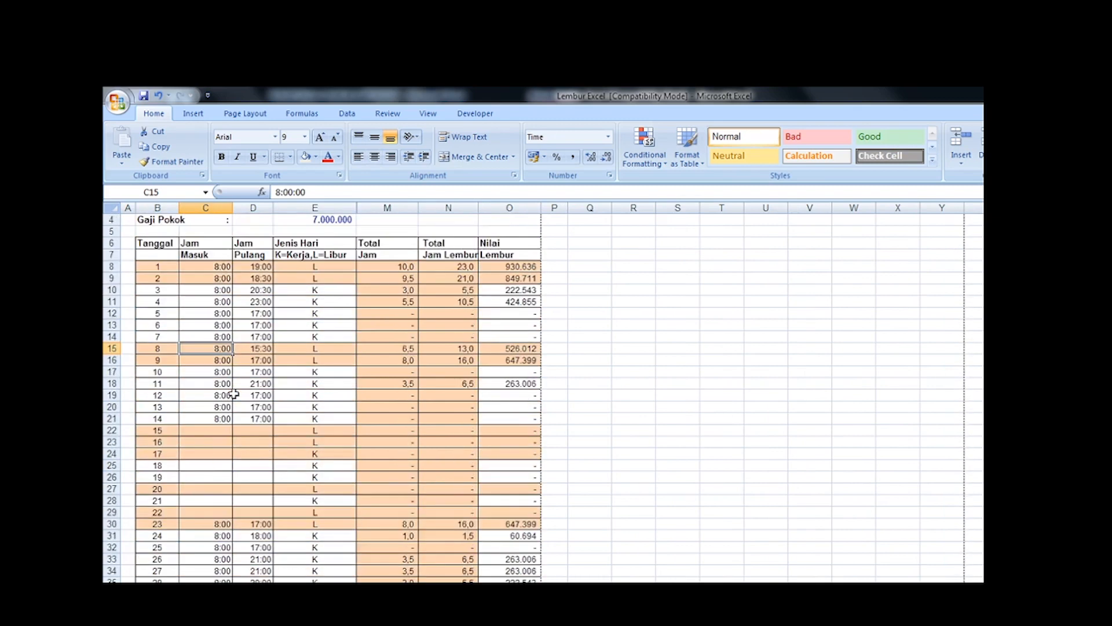